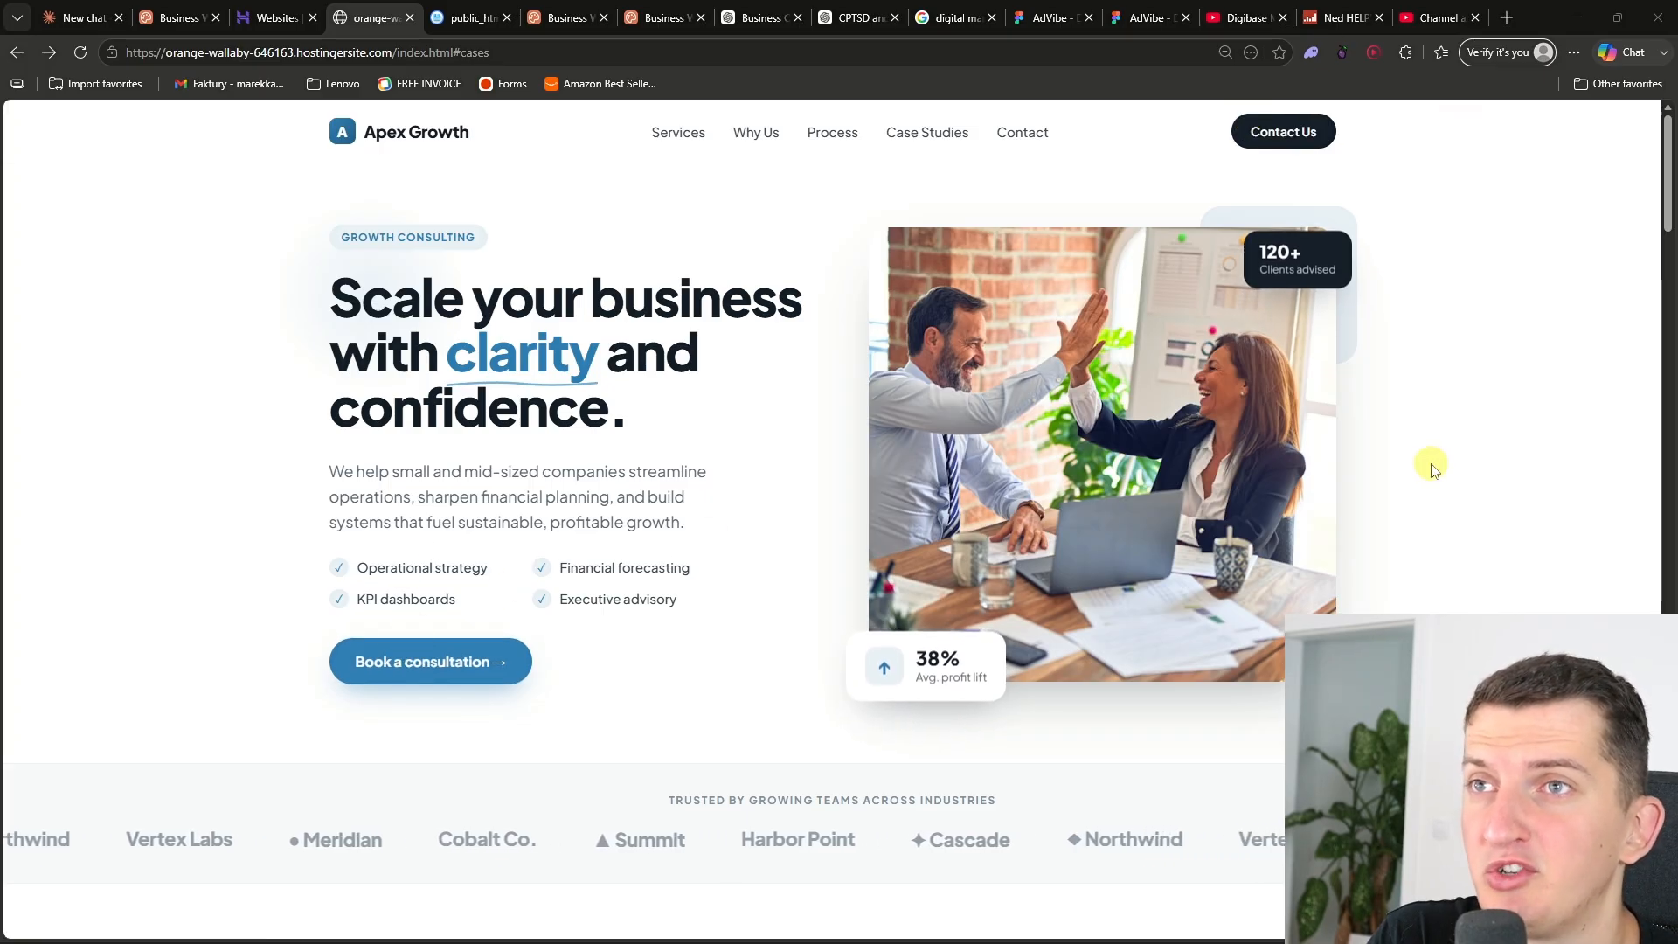
- Scroll through the Apex Growth homepage to review its hero, services, testimonials, process and case study sections
scroll(1499, 435, "down", 4)
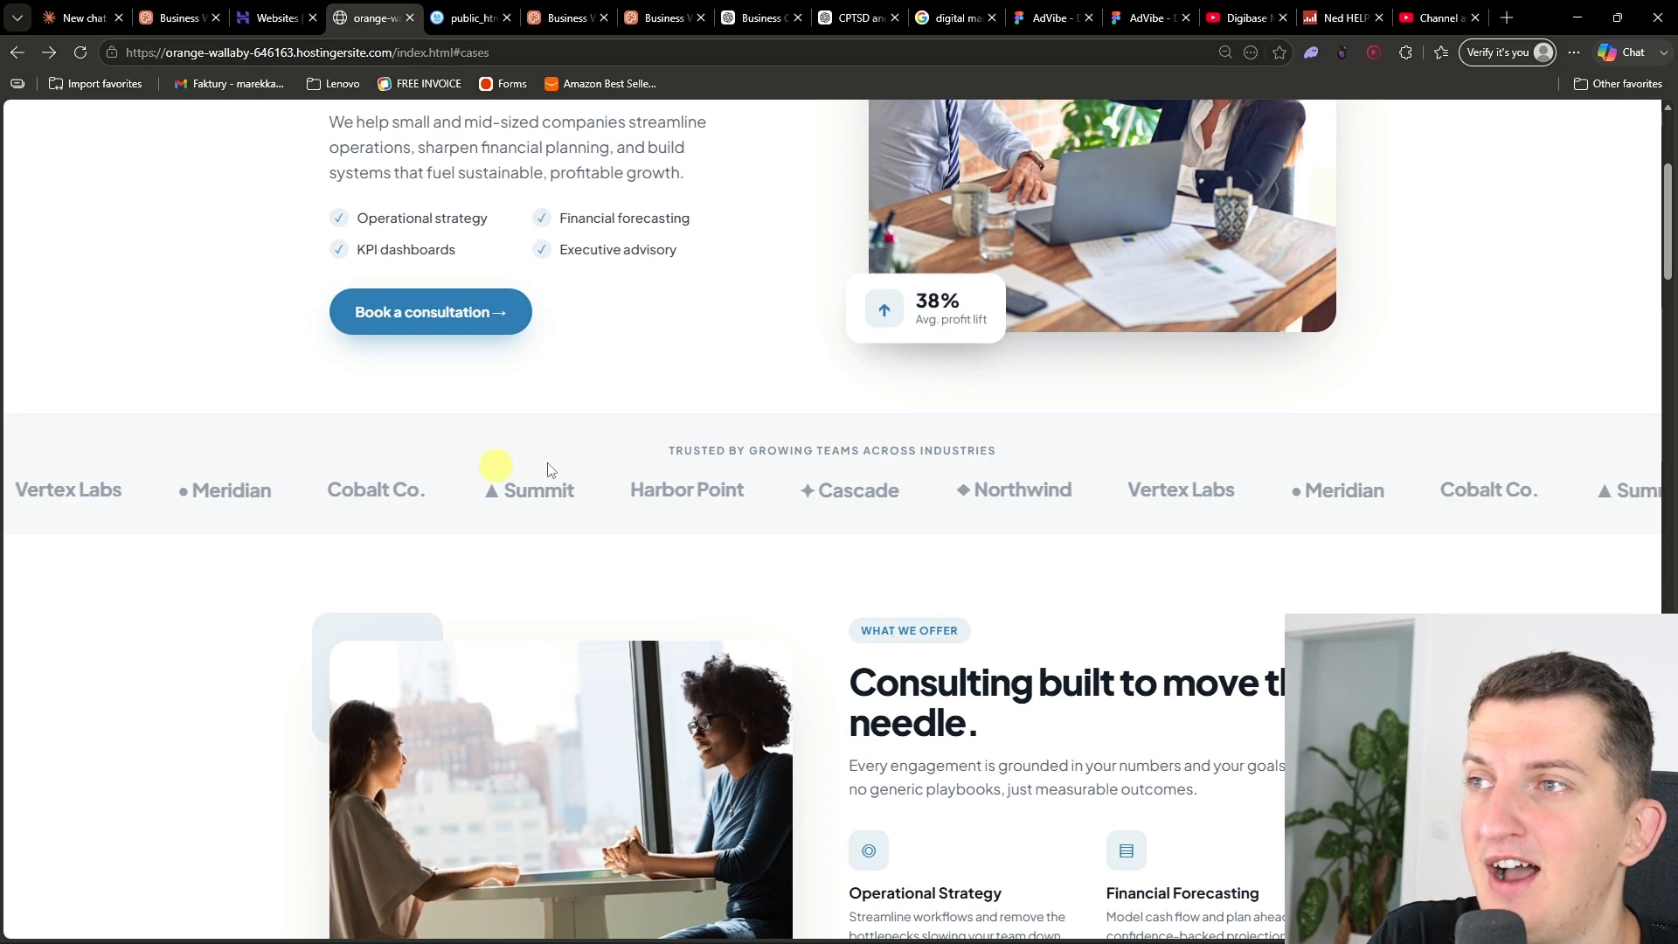
scroll(625, 538, "down", 4)
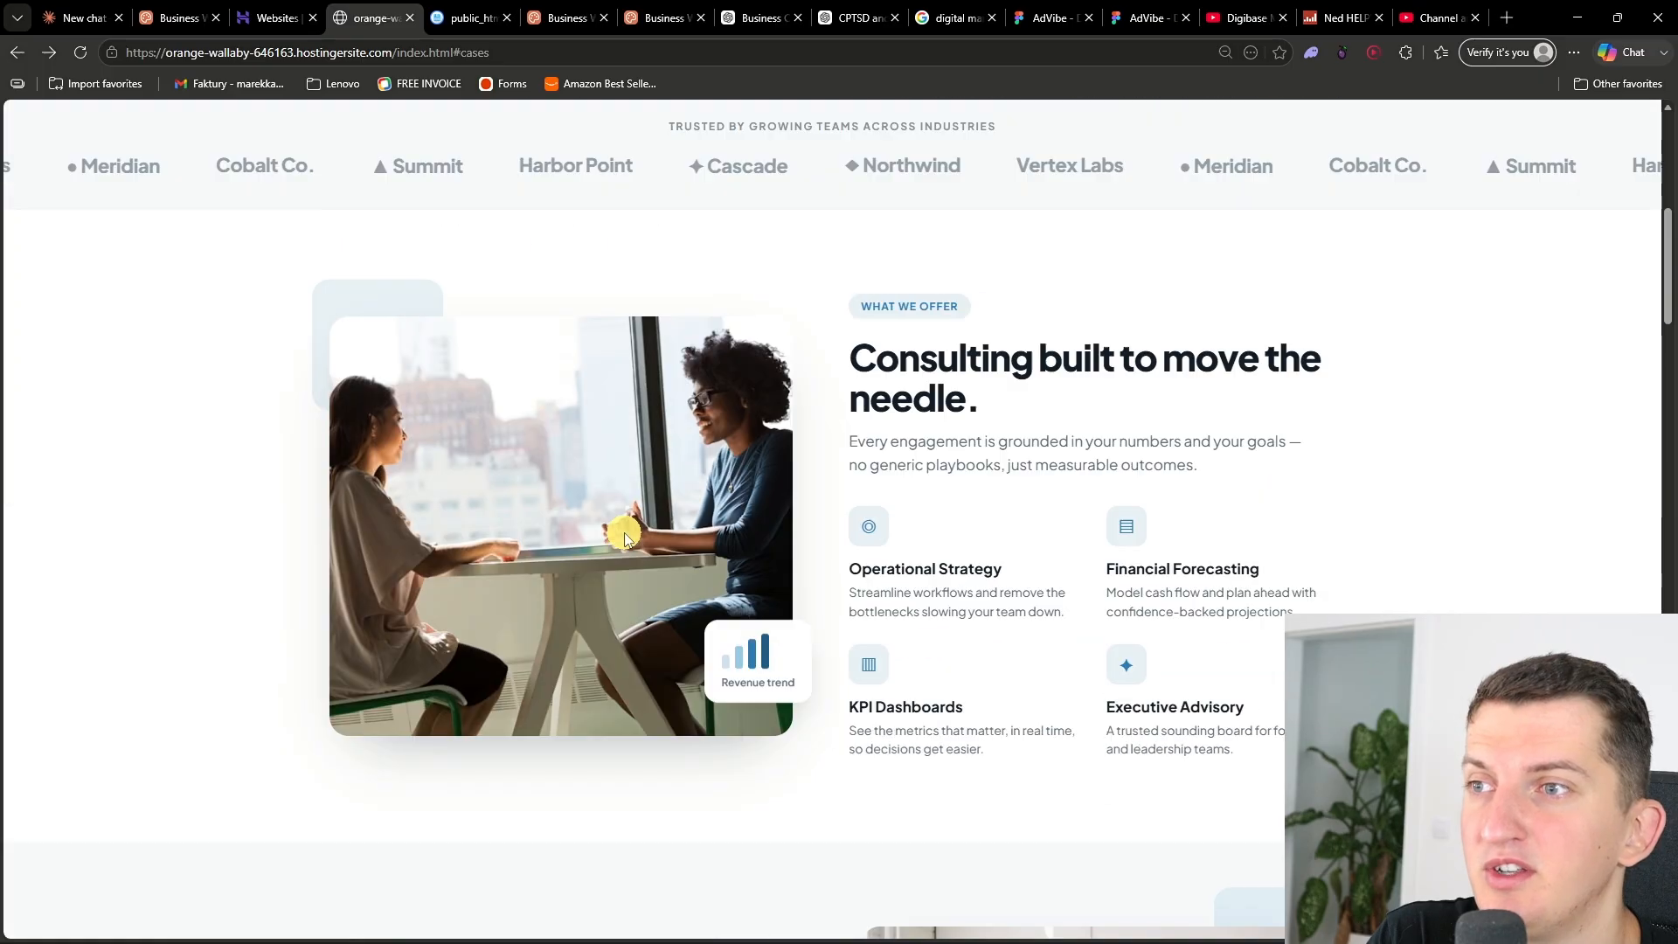
scroll(612, 551, "down", 6)
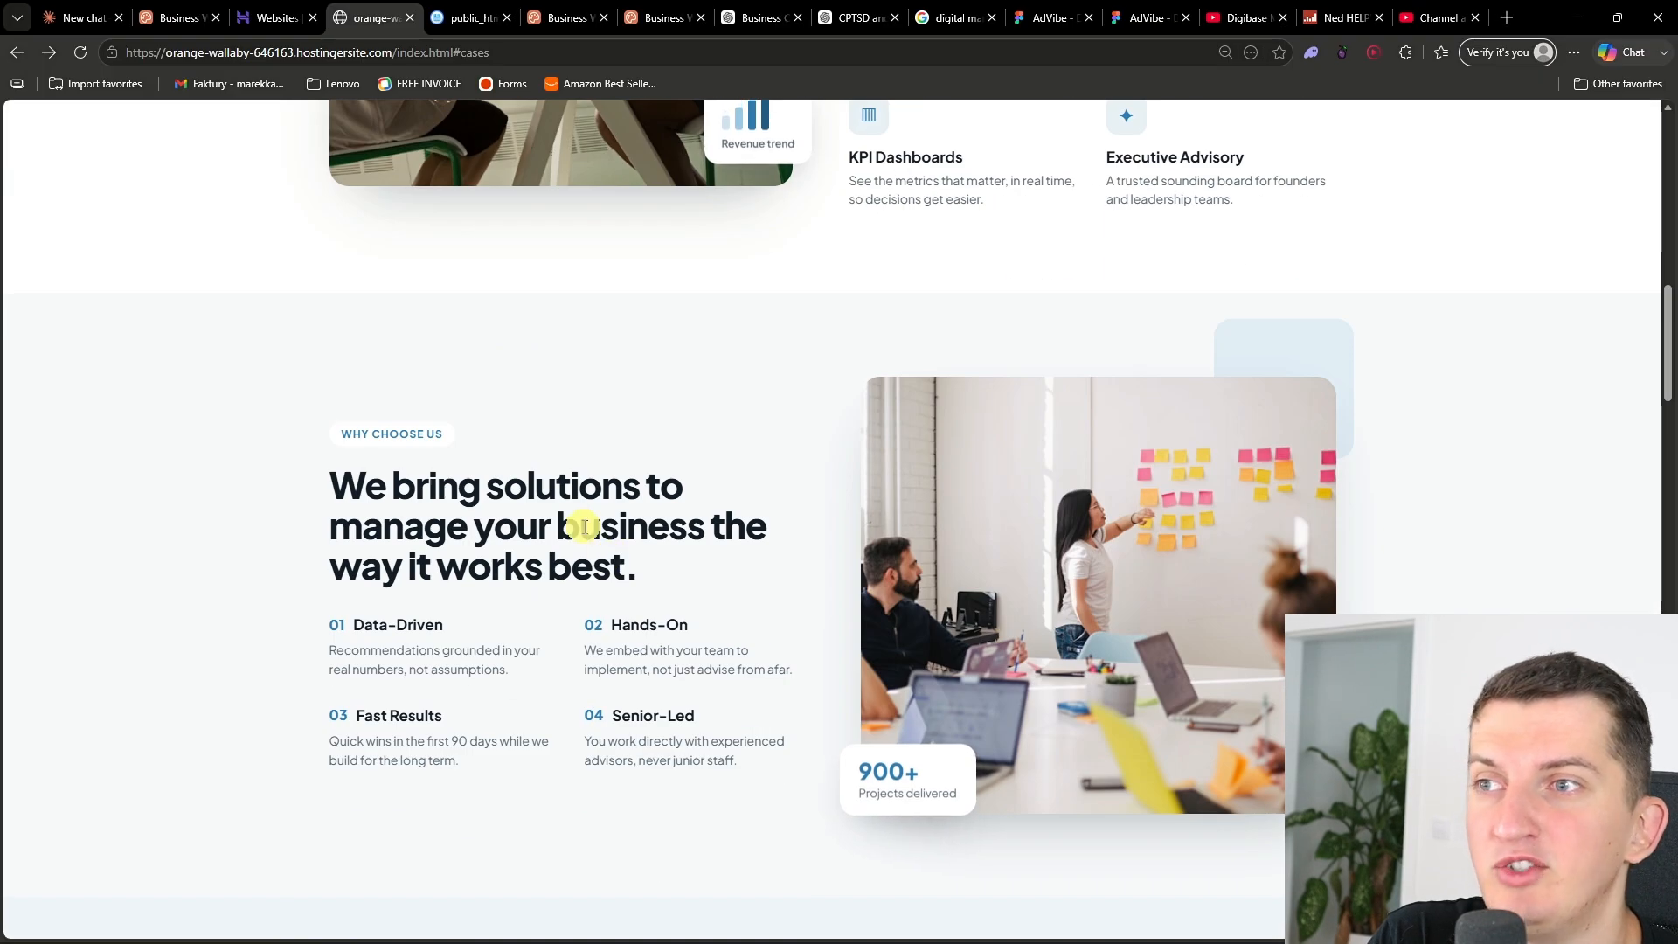
scroll(594, 542, "down", 8)
scroll(1355, 573, "down", 6)
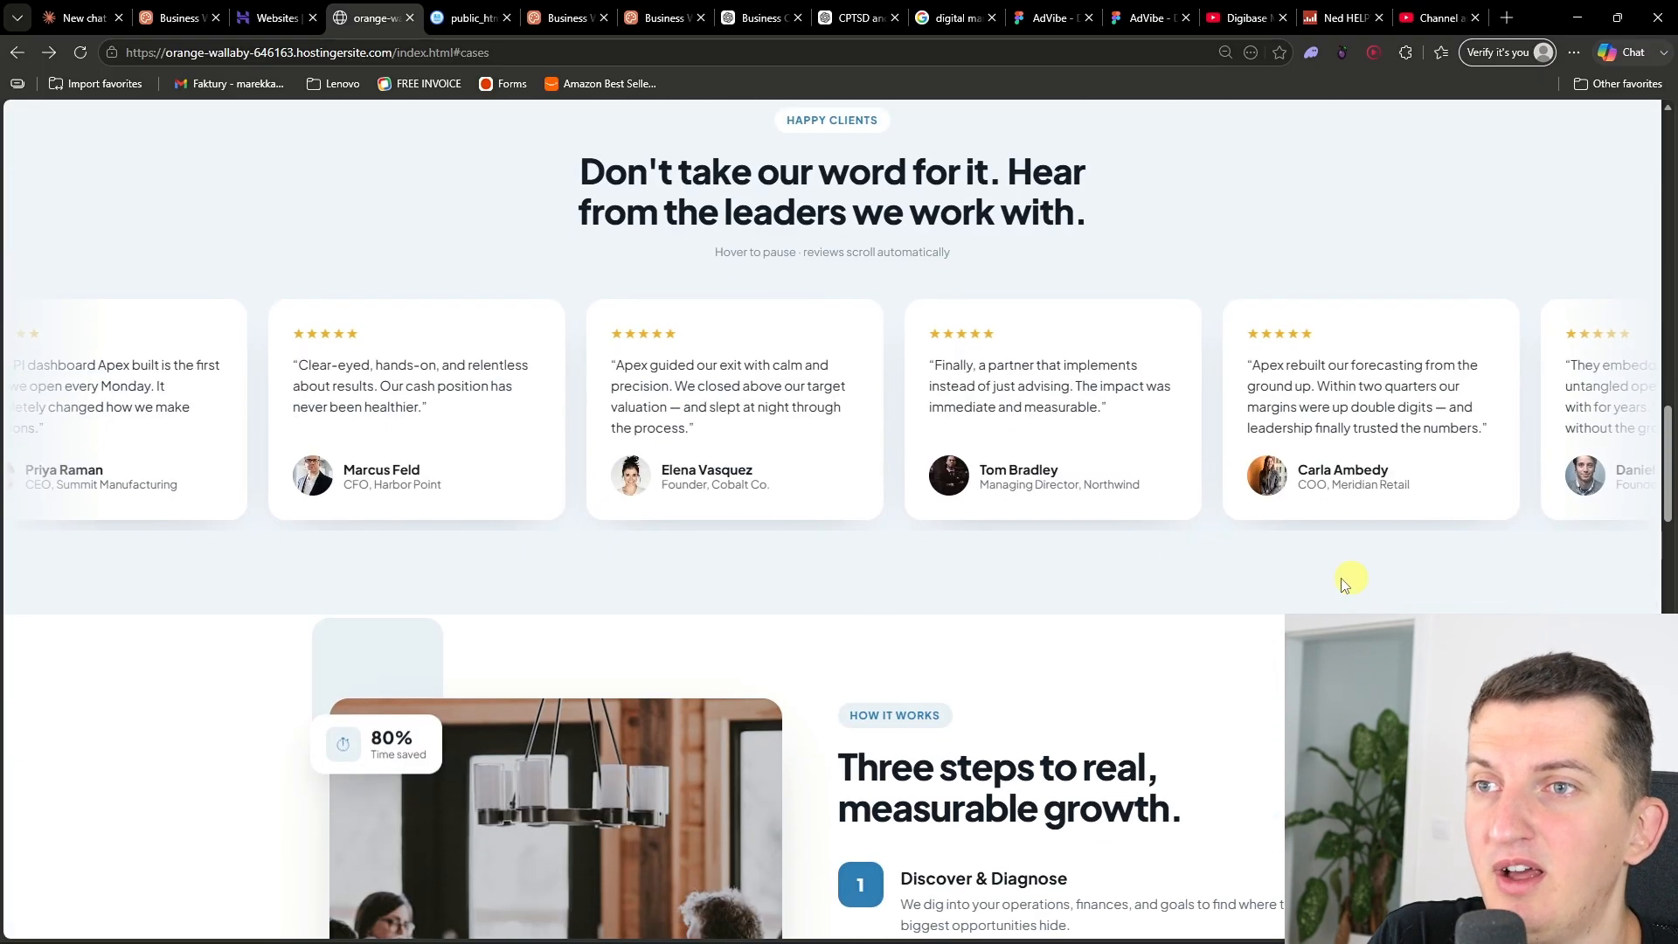
scroll(647, 568, "down", 10)
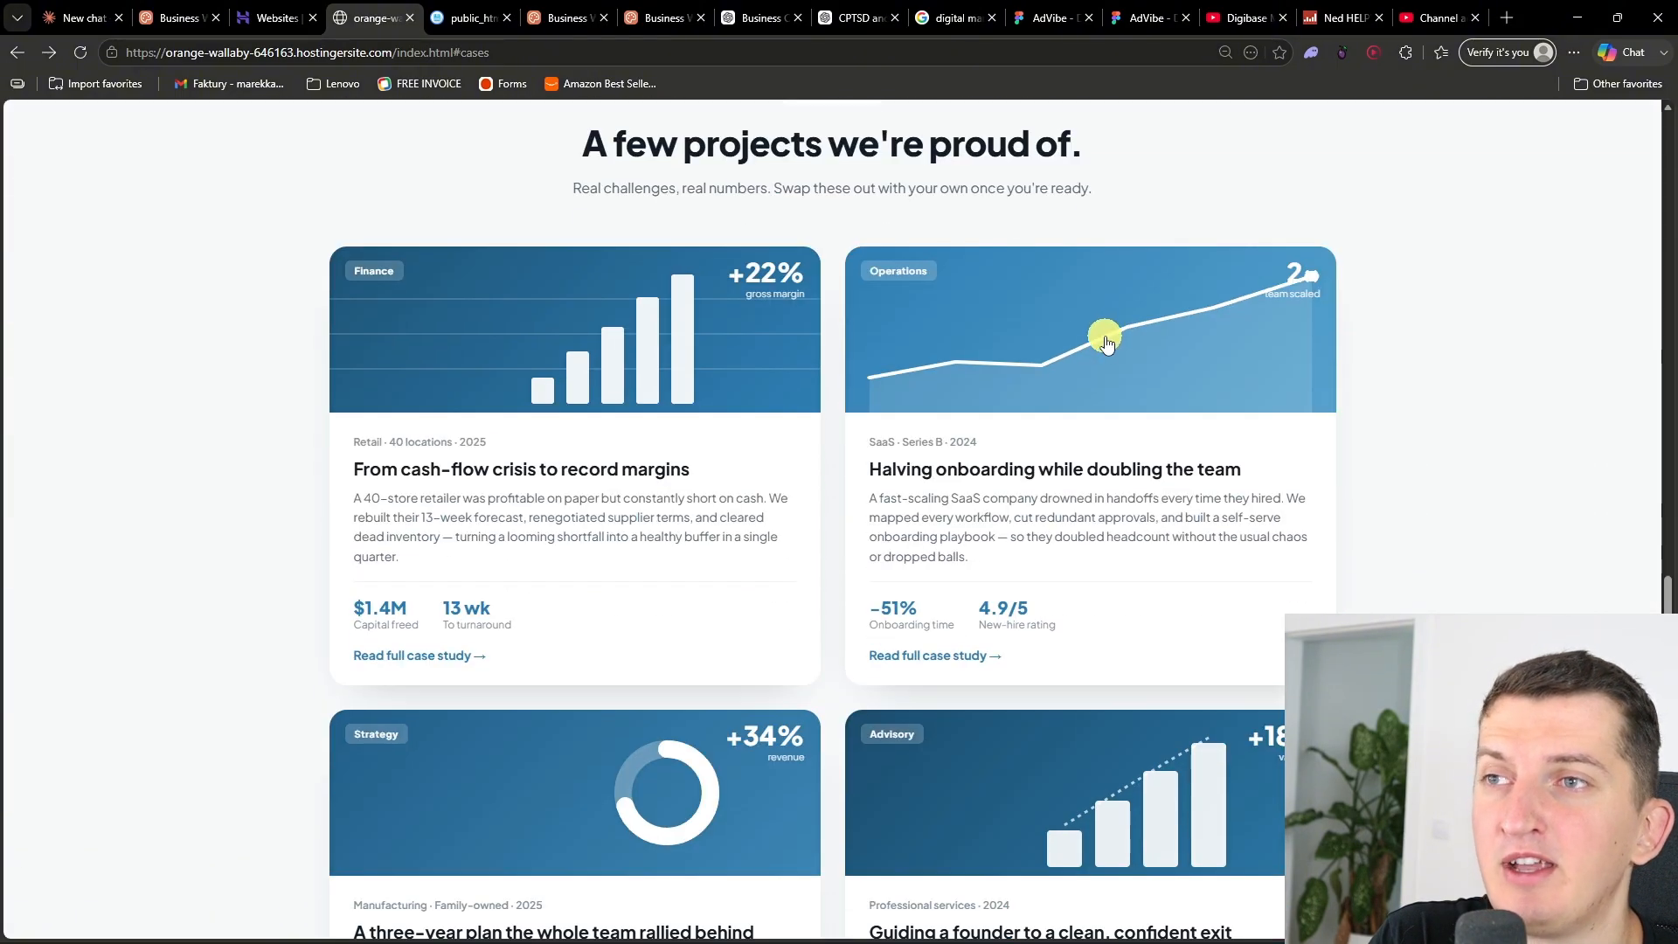
scroll(1093, 393, "down", 3)
- Open the retail case study page, return to the homepage and review the contact section with the map
left_click(1015, 562)
scroll(895, 516, "down", 6)
scroll(895, 515, "up", 6)
key("alt+Left")
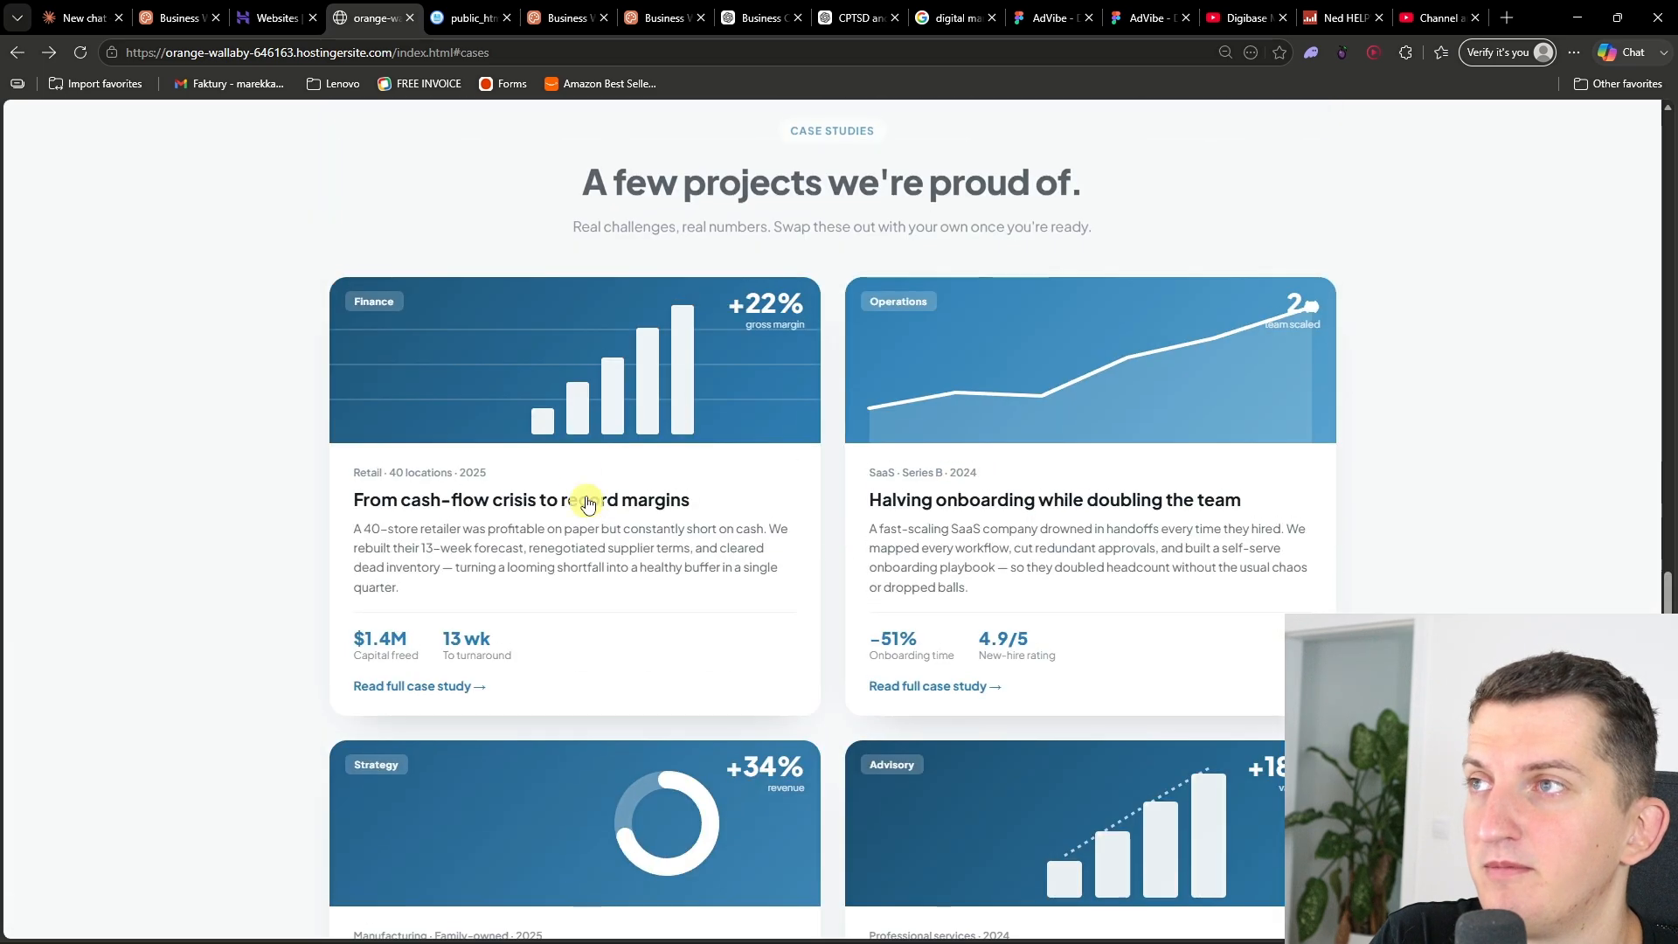
left_click(566, 405)
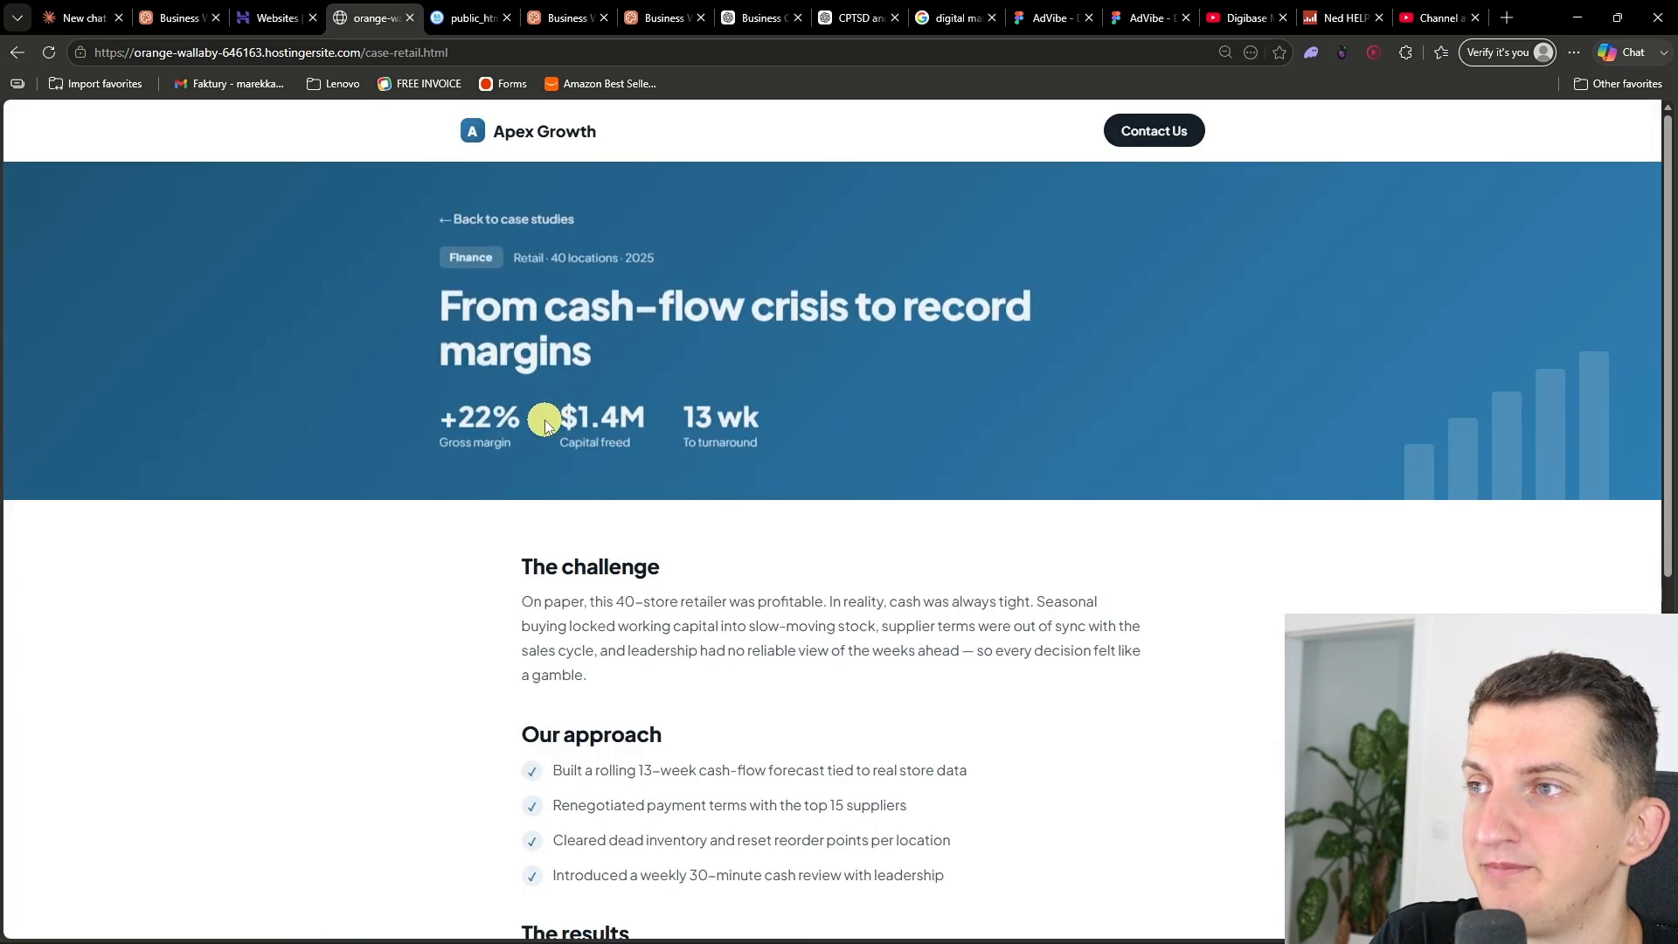
scroll(524, 420, "down", 10)
key("alt+Left")
scroll(611, 420, "down", 12)
scroll(1273, 513, "up", 4)
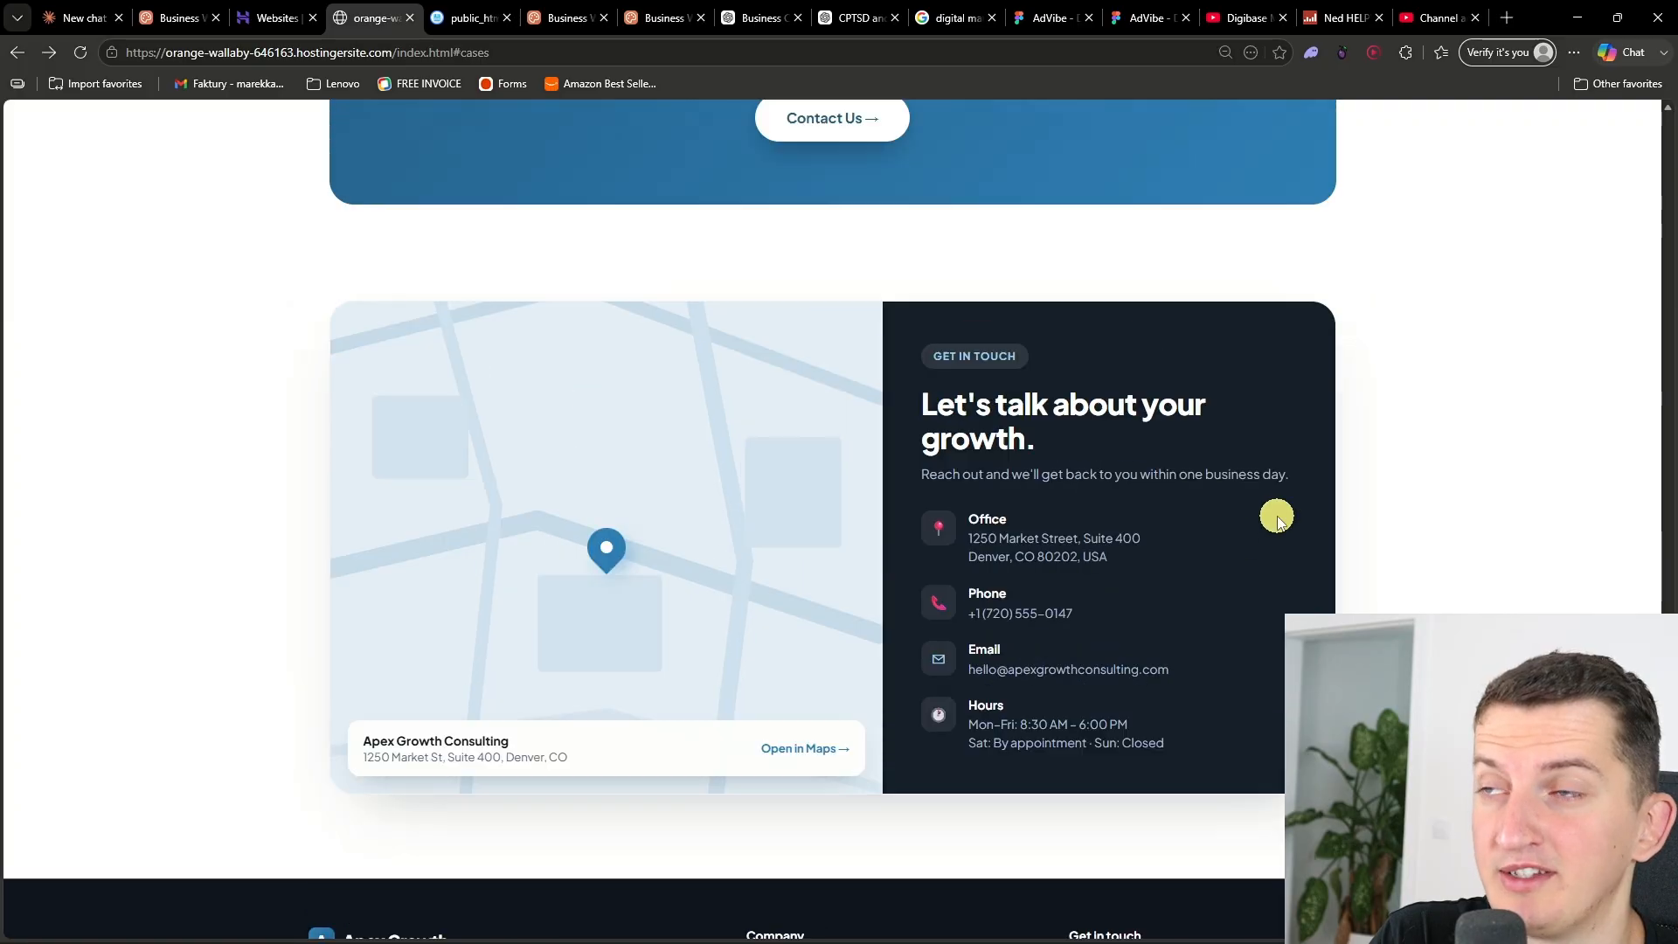
scroll(1469, 602, "down", 4)
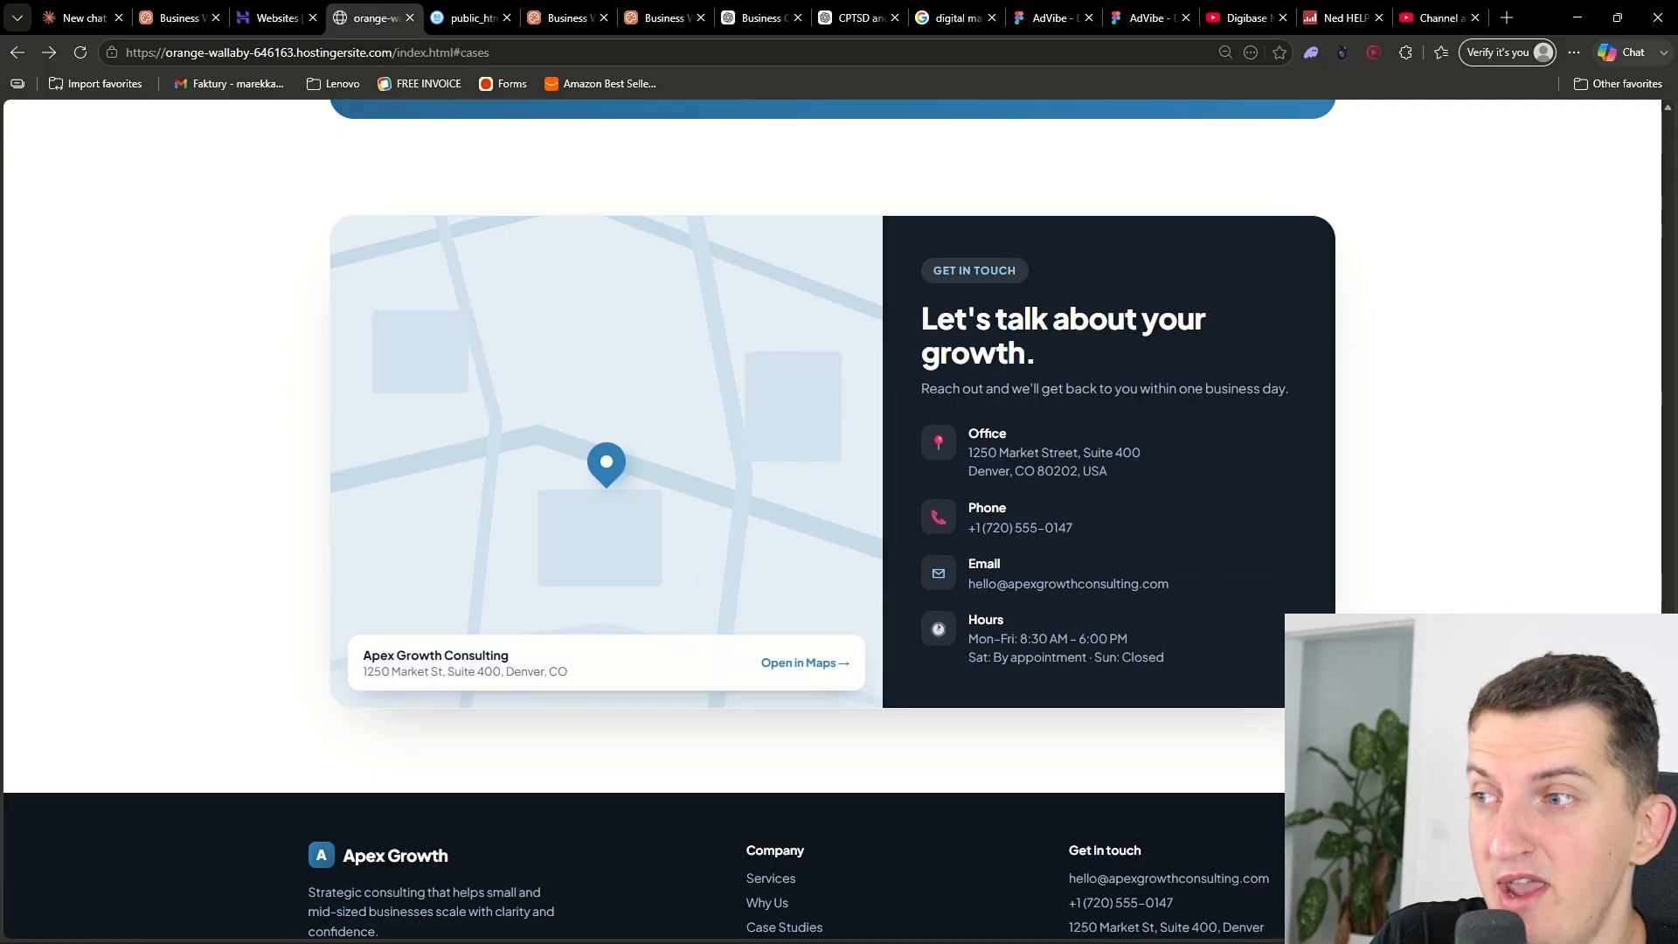
scroll(1393, 462, "up", 20)
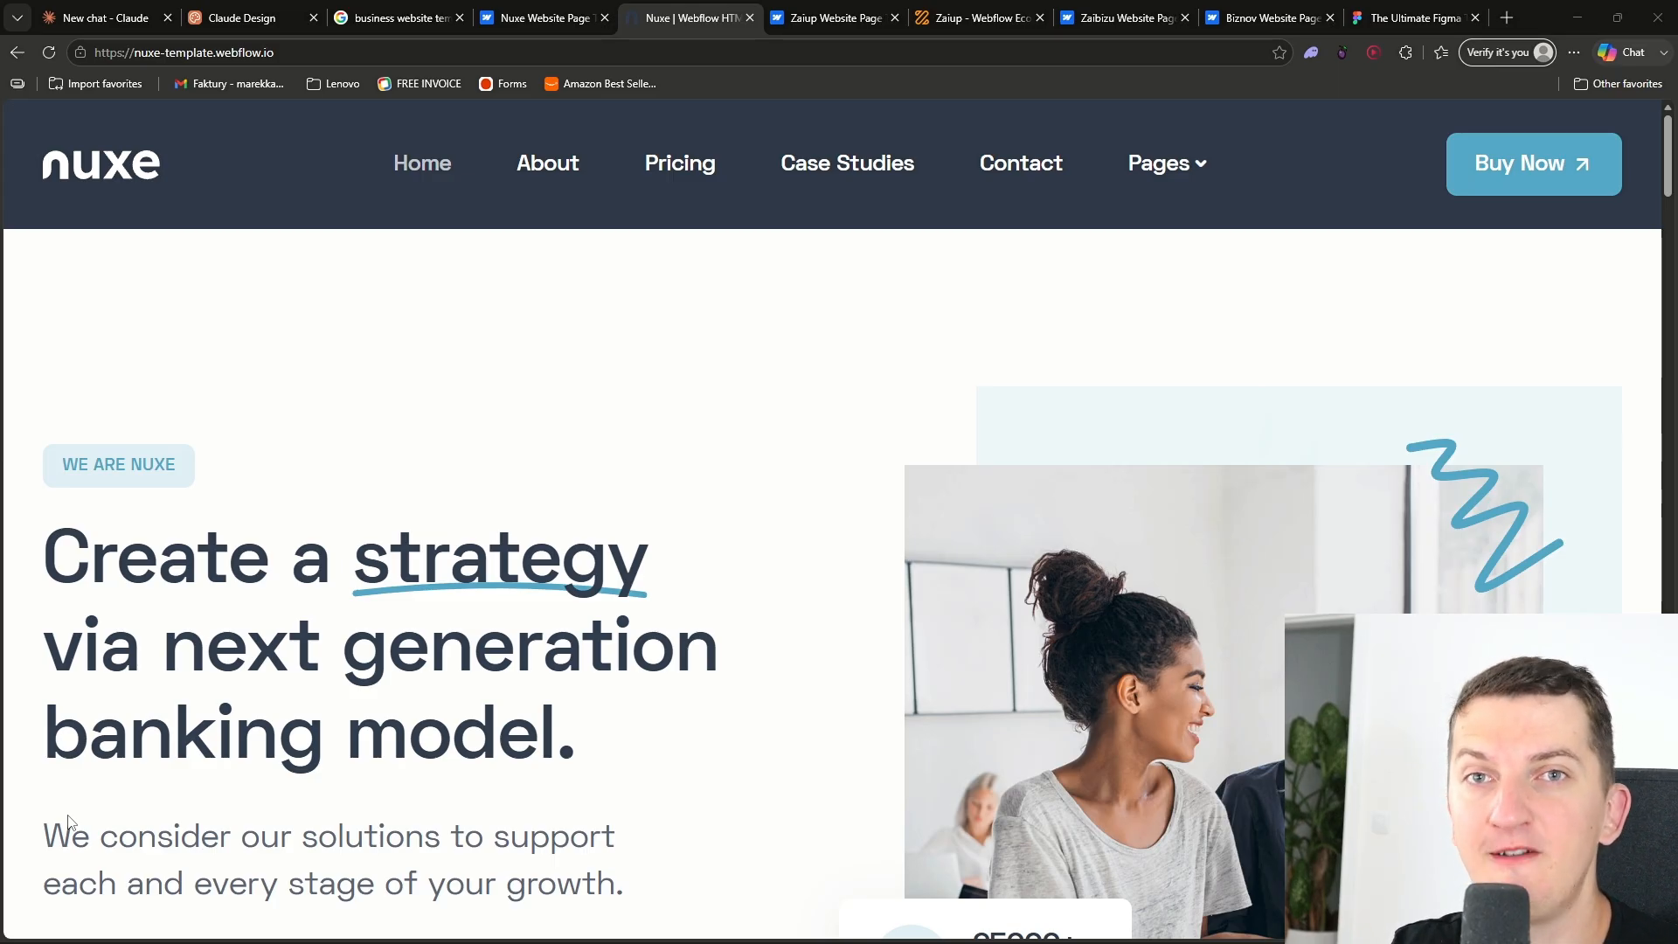
- Switch between the Claude Design start page and the Nuxe template tab to compare them
left_click(289, 19)
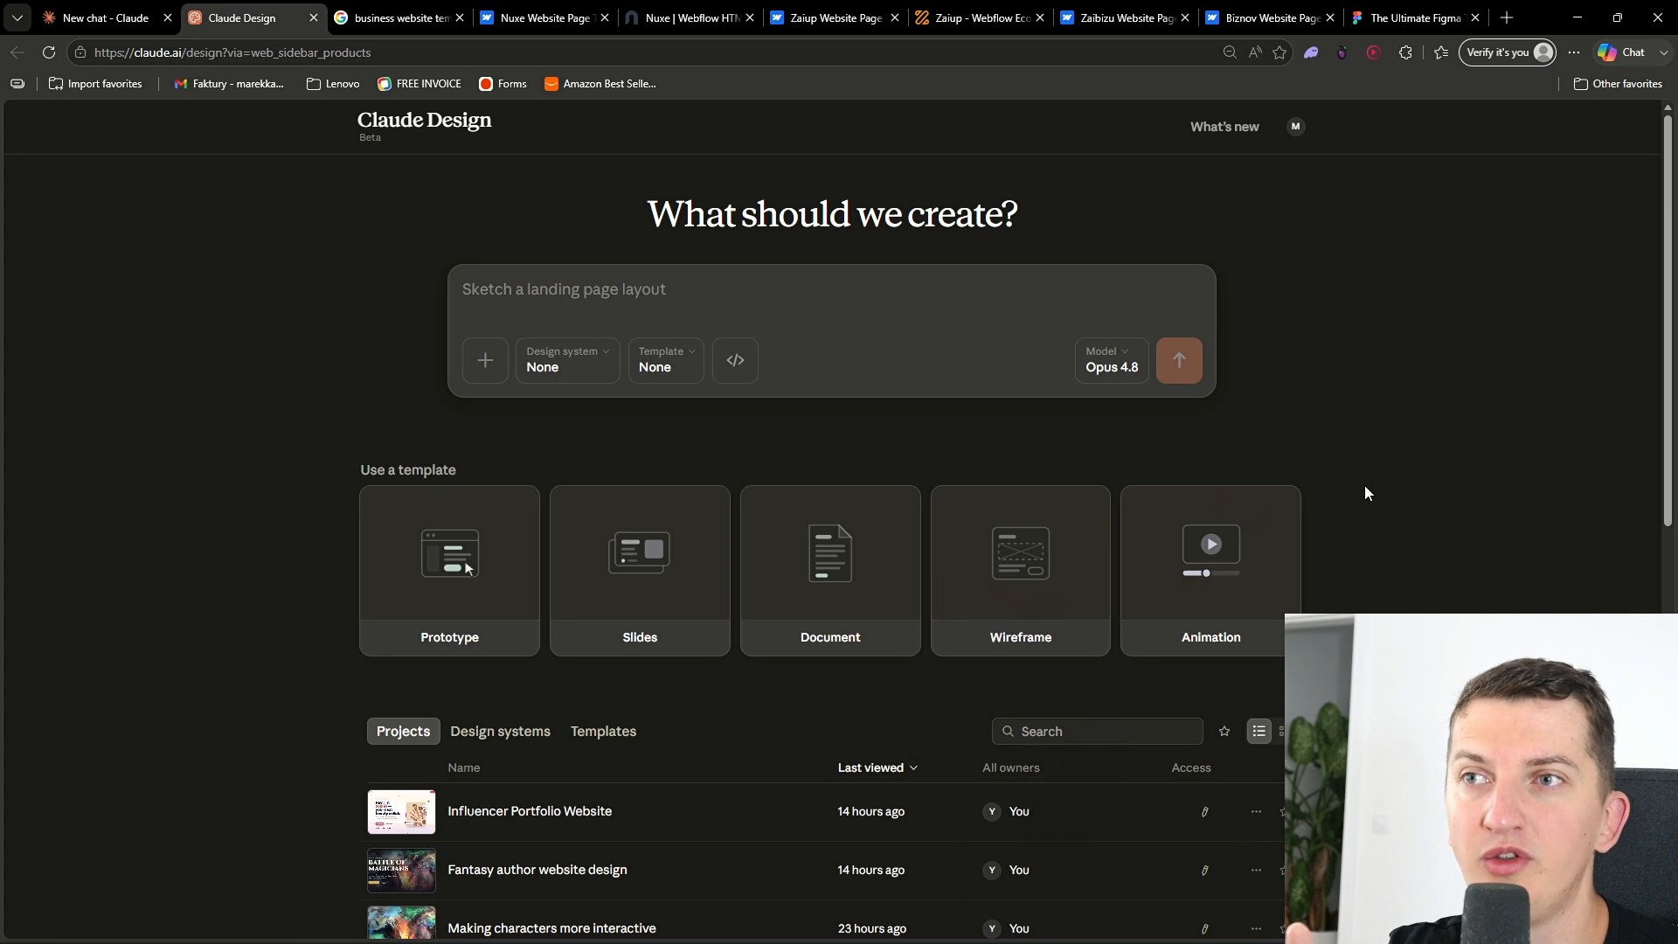
scroll(1318, 362, "up", 3, "ctrl")
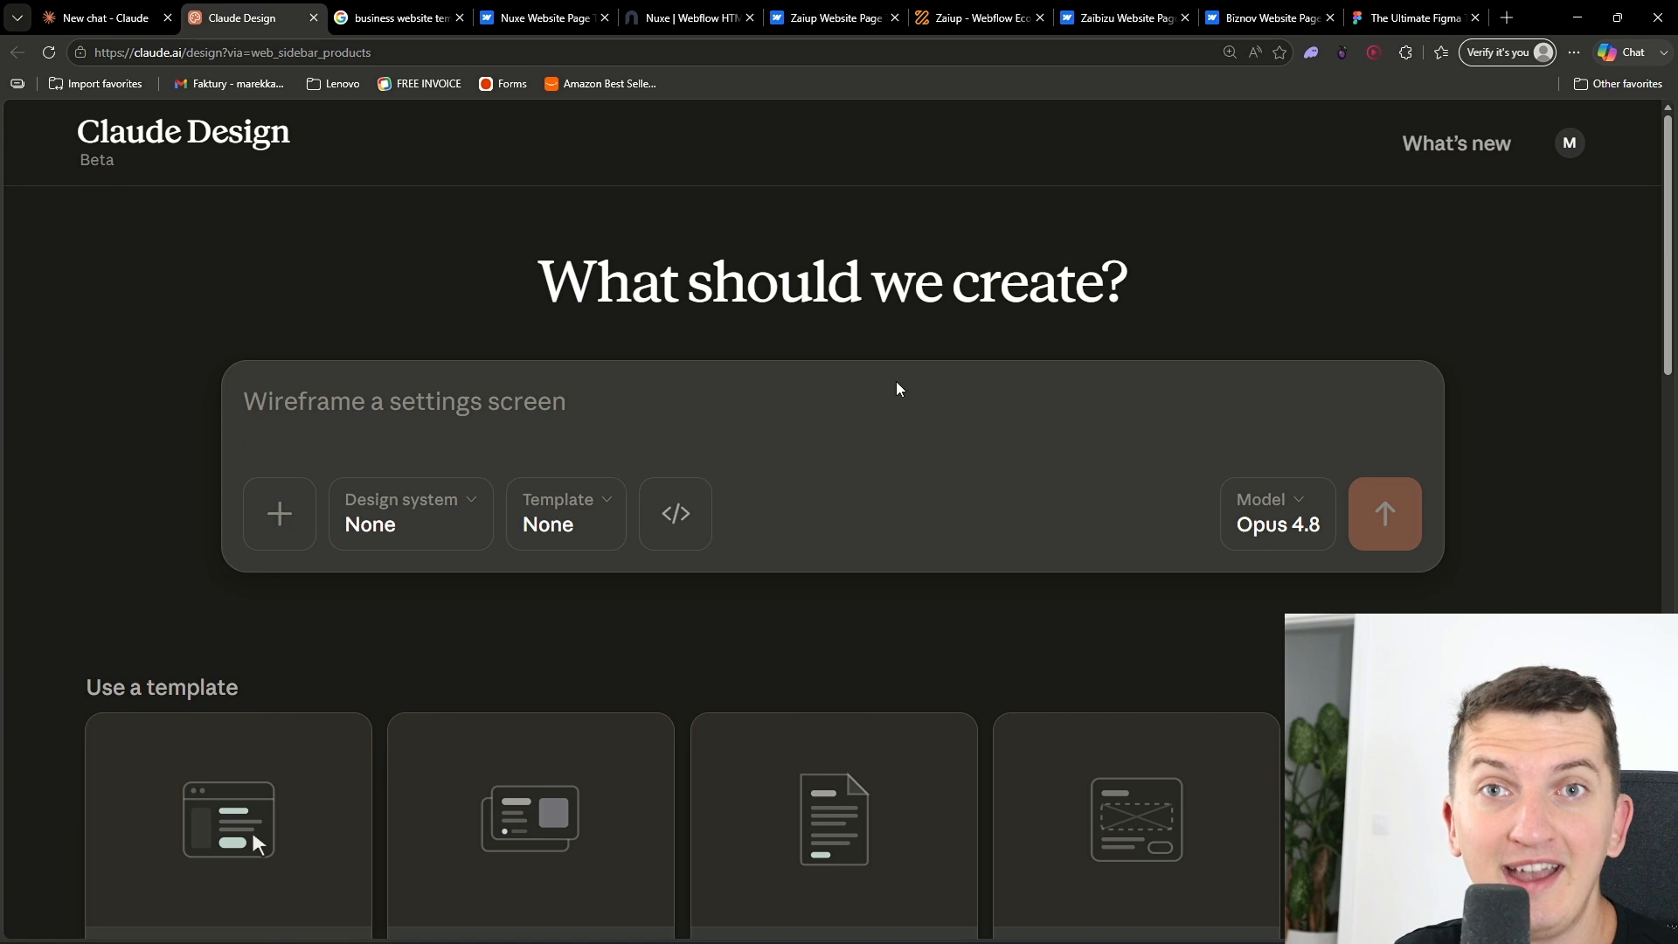
left_click(686, 18)
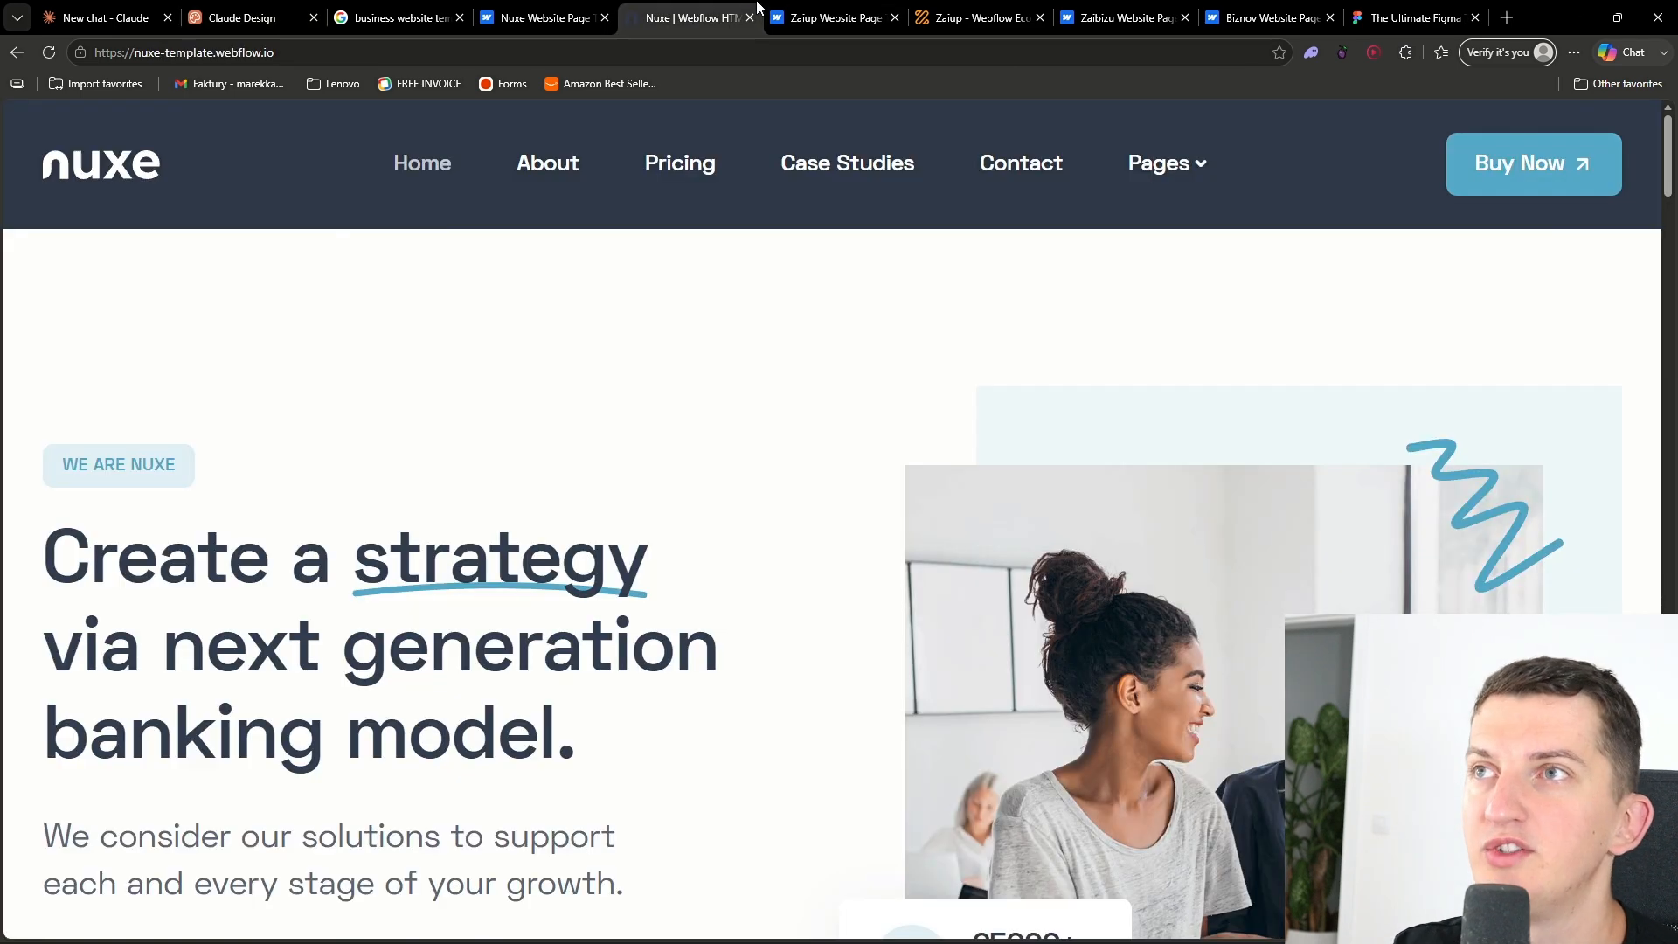
- Search images for business website templates made with Framer instead of Webflow
left_click(372, 10)
left_click(476, 127)
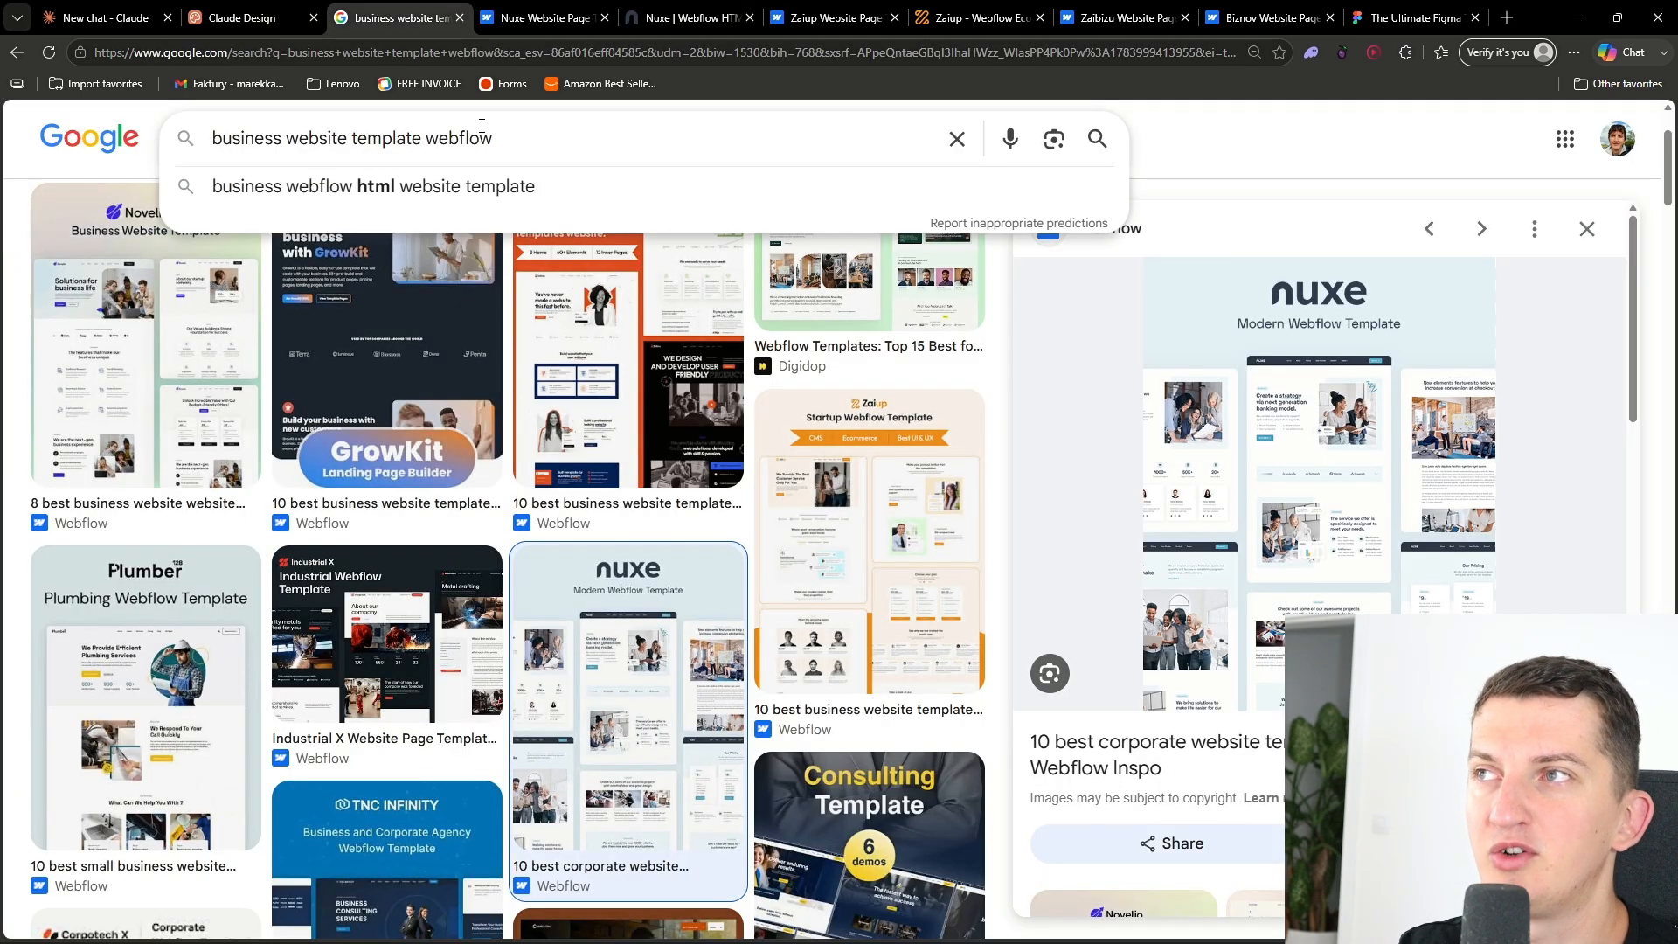
double_click(458, 142)
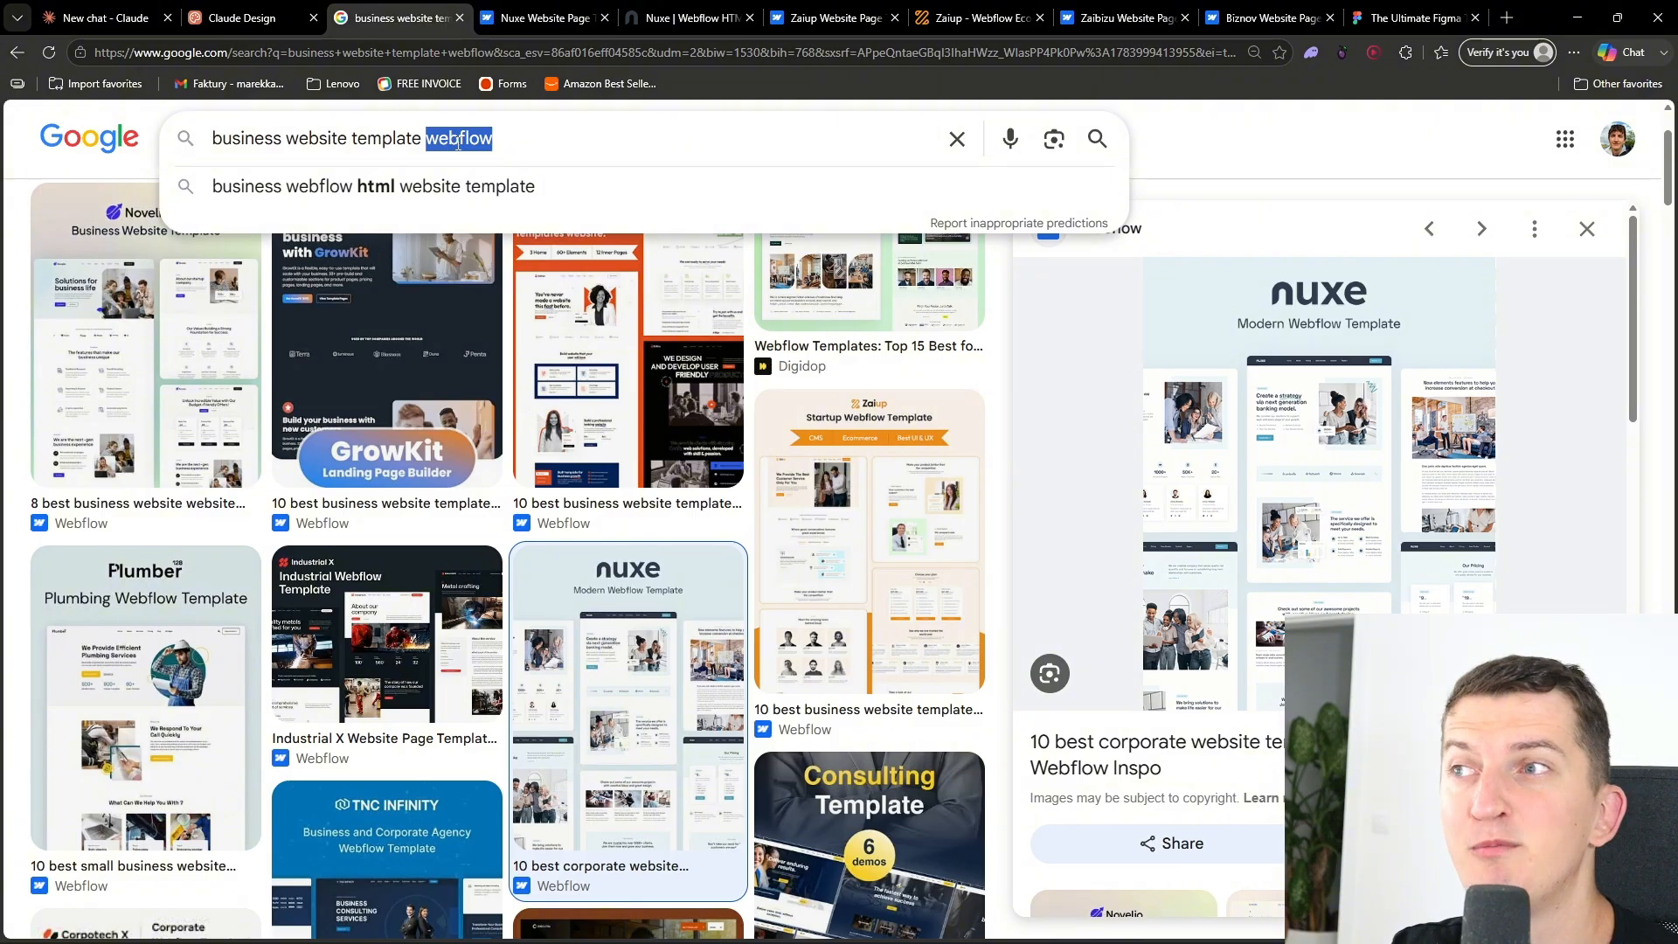
type("framer")
key("Return")
- Search images for Figma business website templates, then for plain "business website template"
double_click(451, 157)
type("figma")
key("Return")
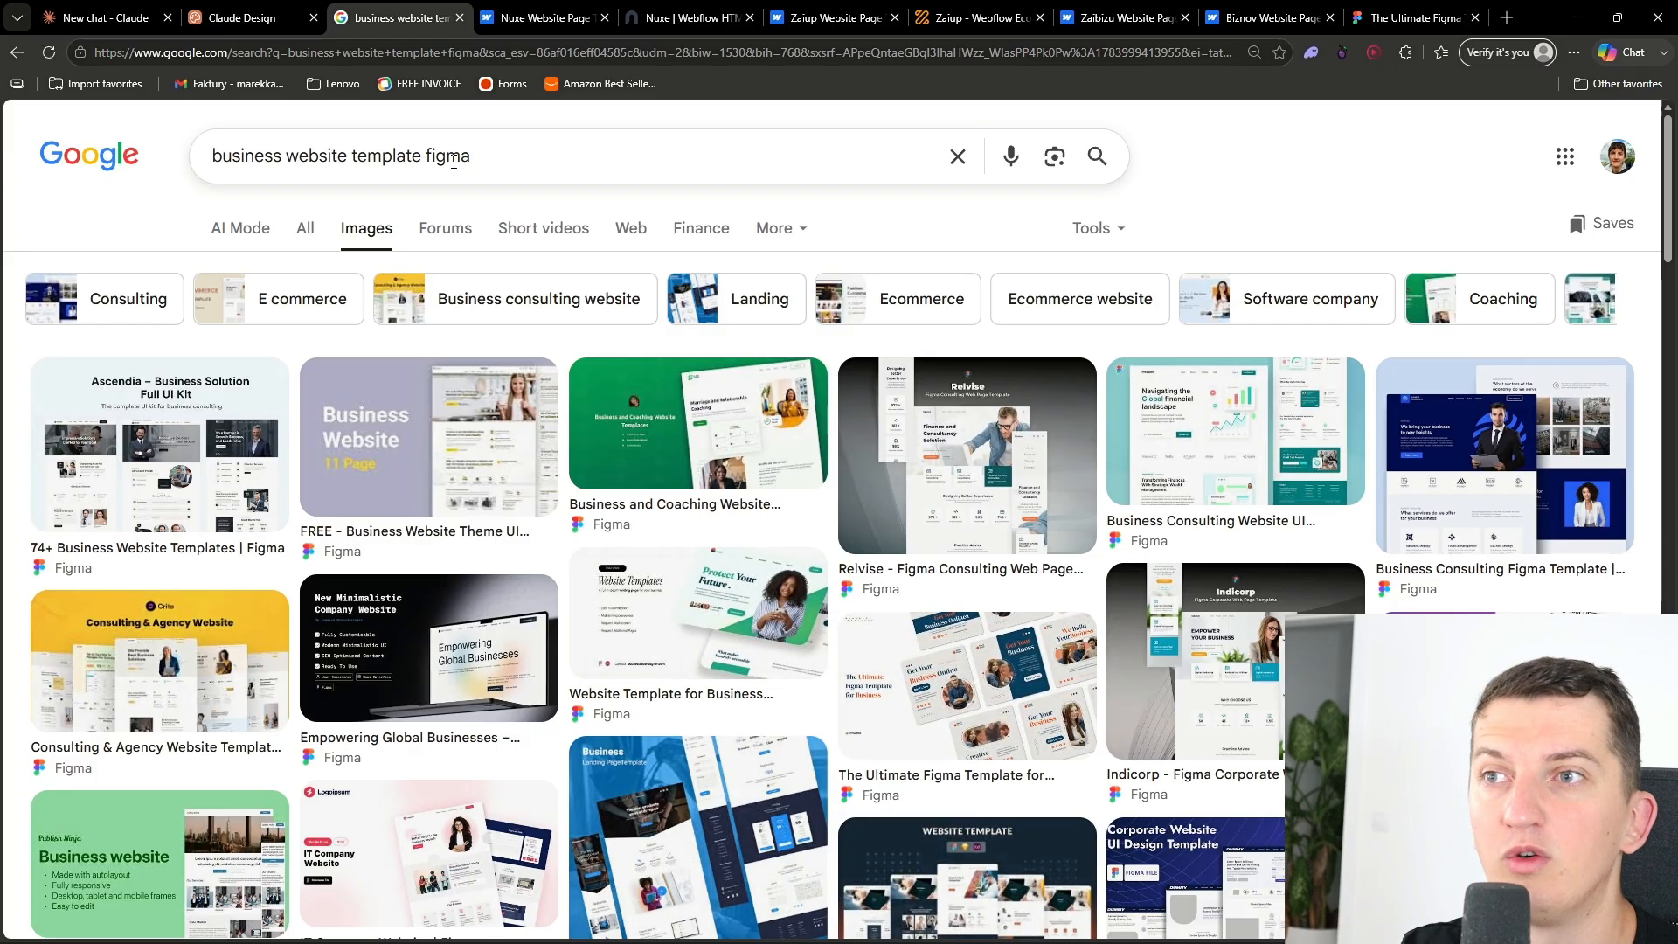
double_click(453, 158)
key("BackSpace")
key("Return")
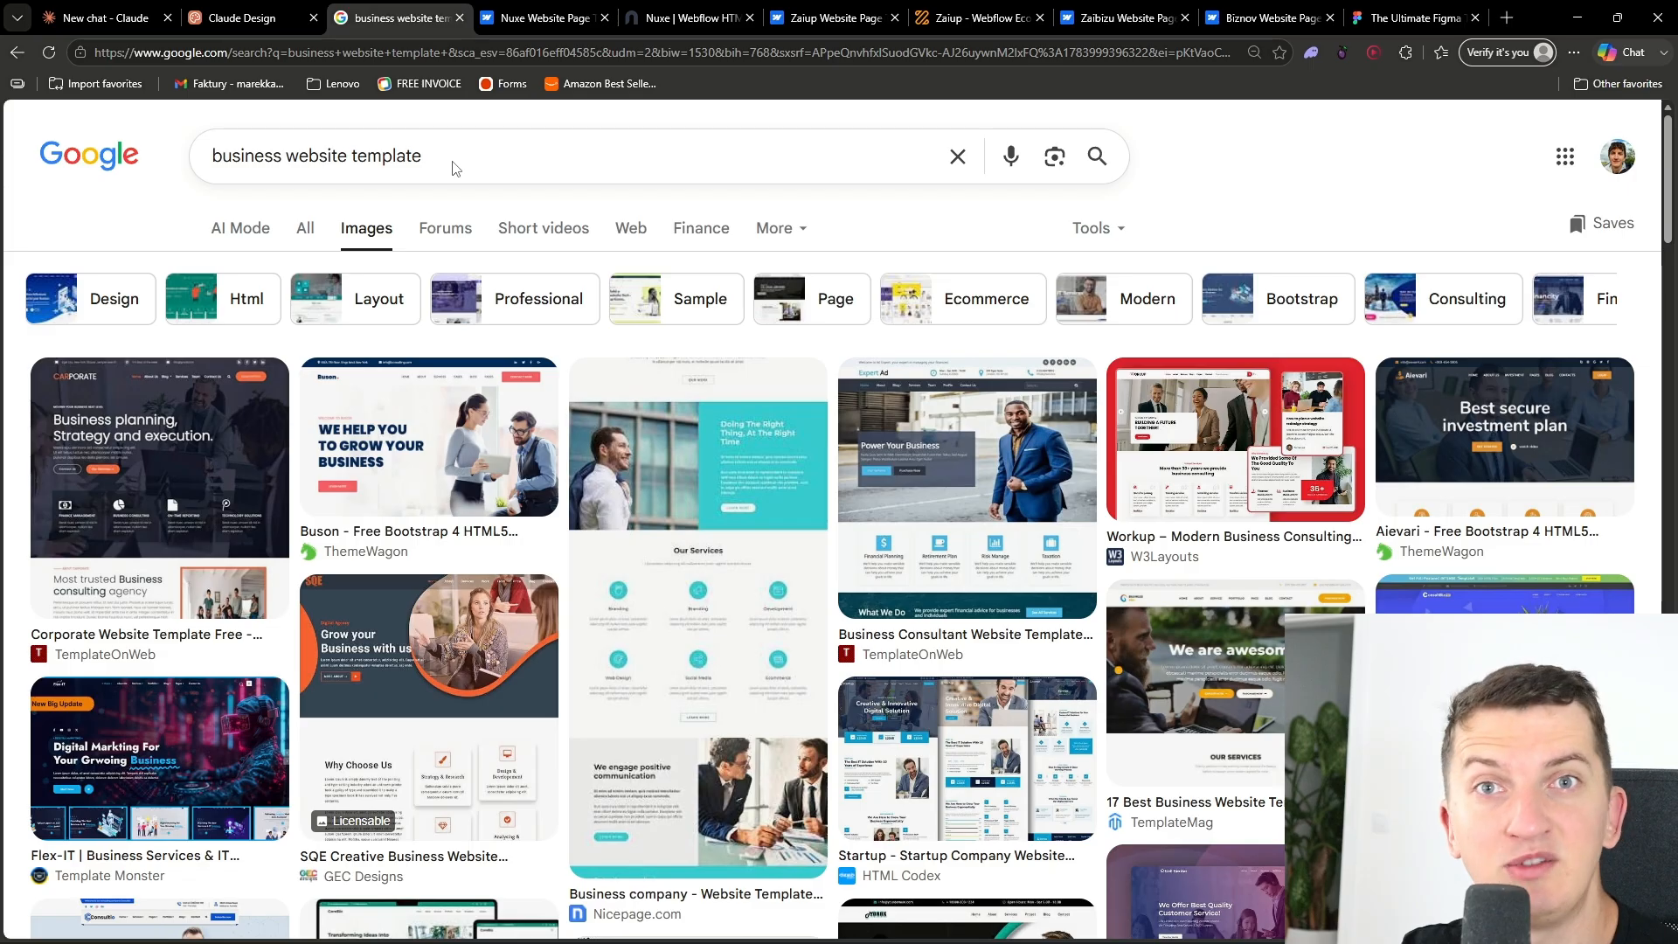
- Copy the address of the Nuxe Webflow template page
left_click(684, 14)
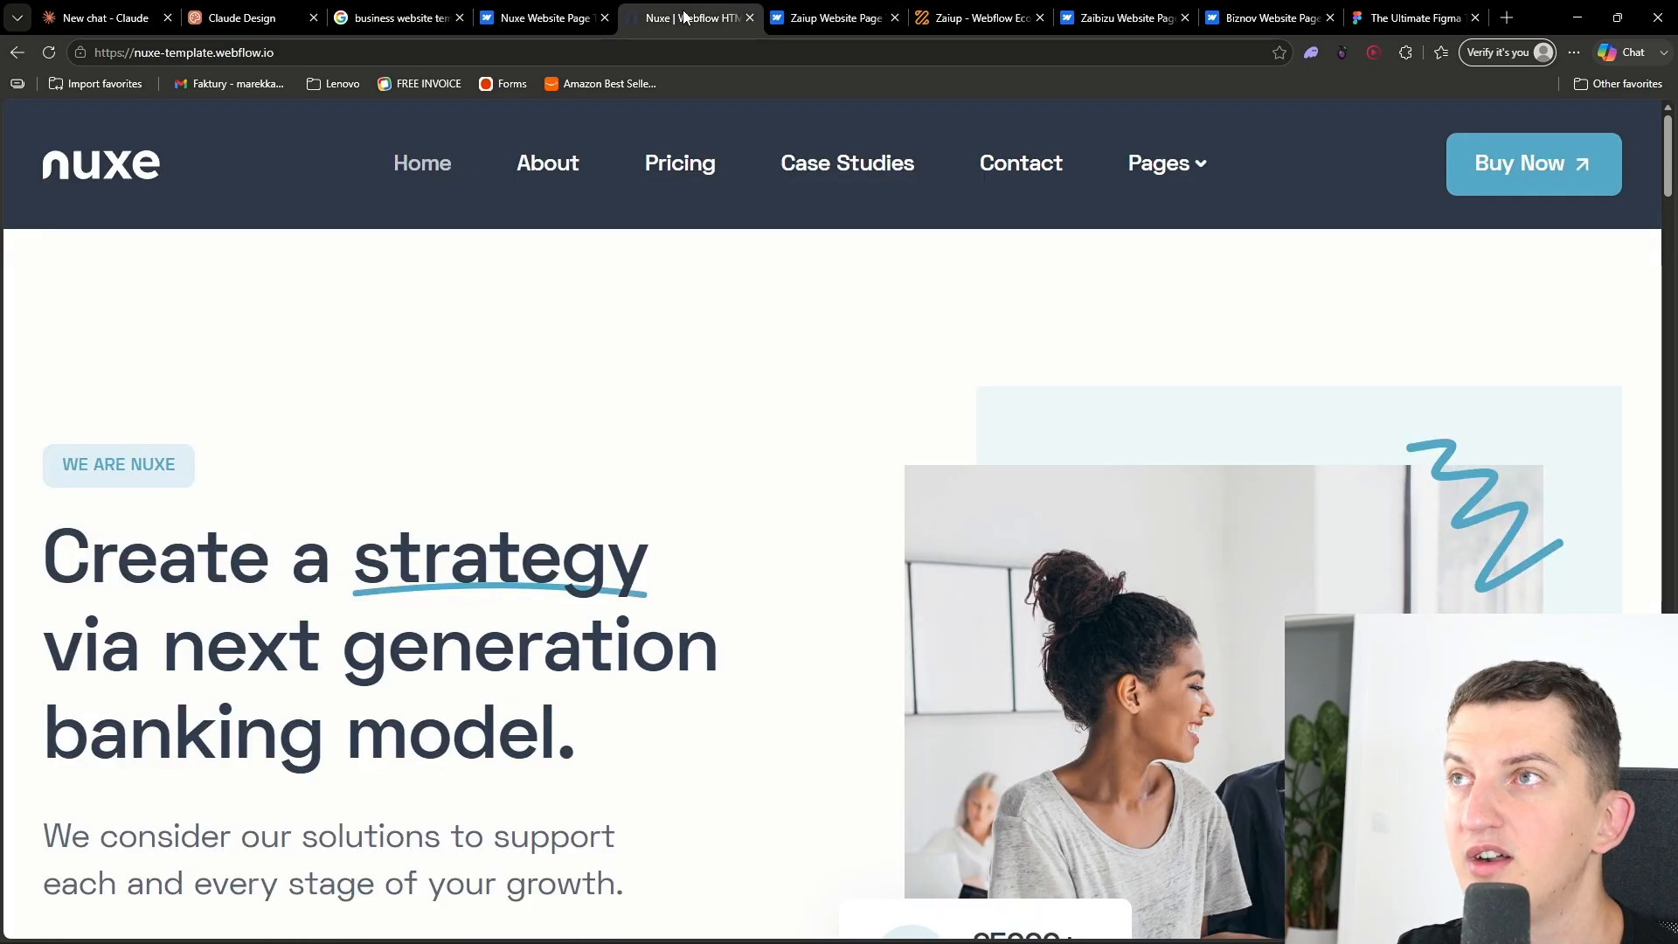
left_click(666, 52)
left_click(731, 431)
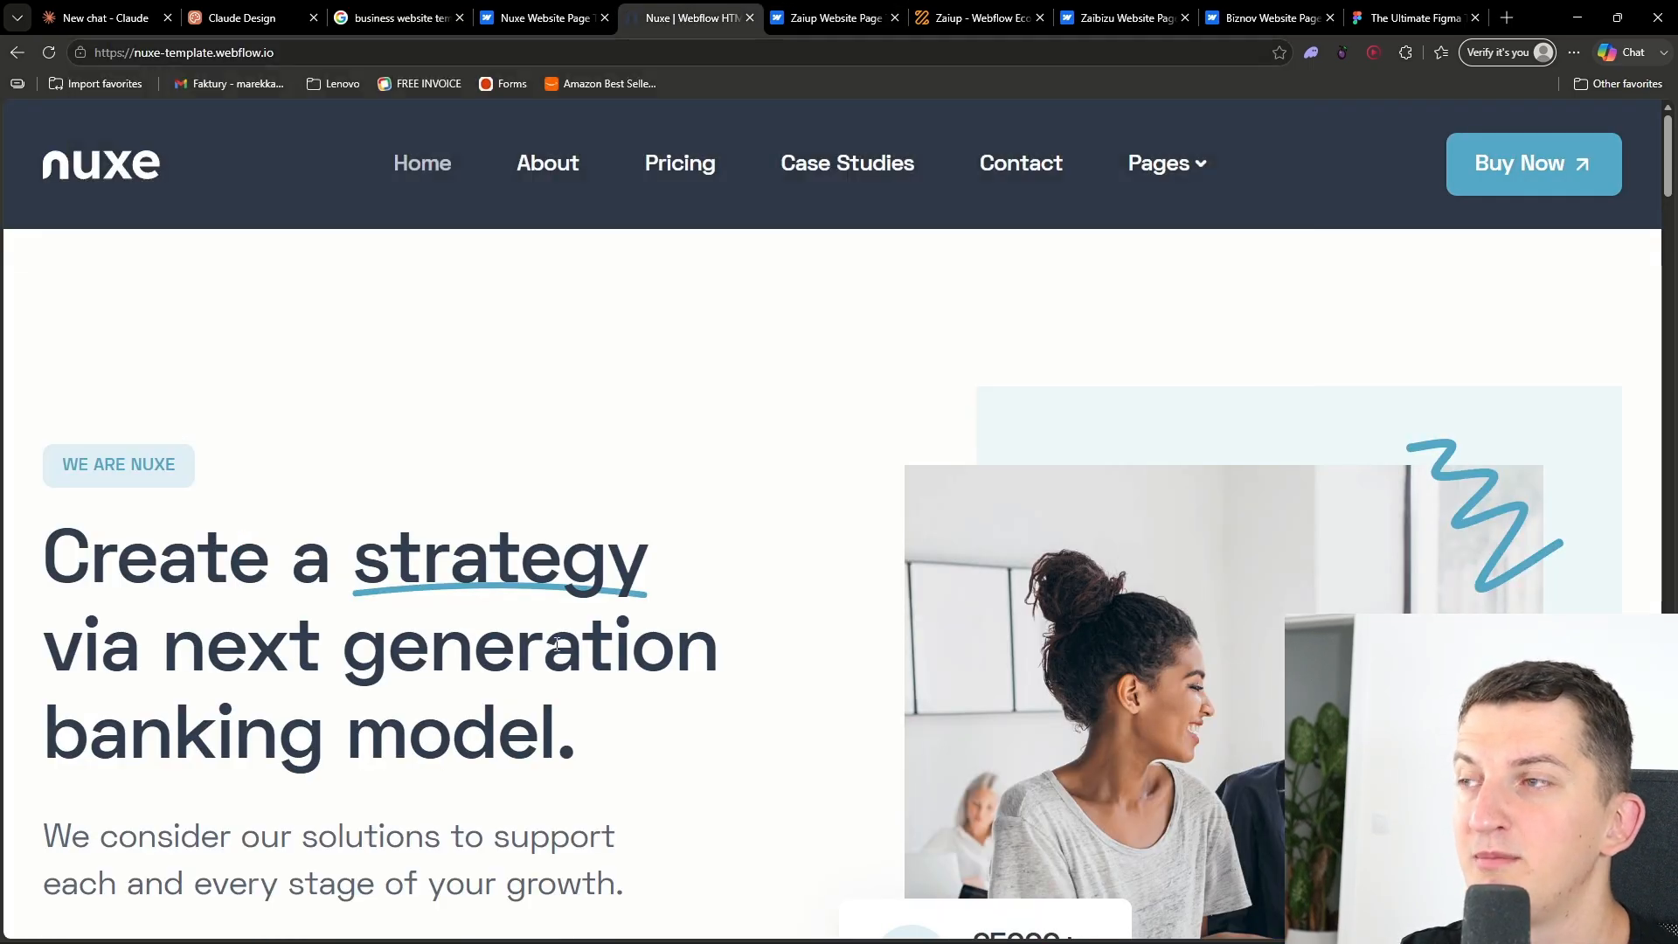
scroll(564, 641, "down", 7)
scroll(564, 640, "up", 5)
- Search the web for "website to png" in a new tab and open the CloudConvert website screenshot tool
left_click(1518, 12)
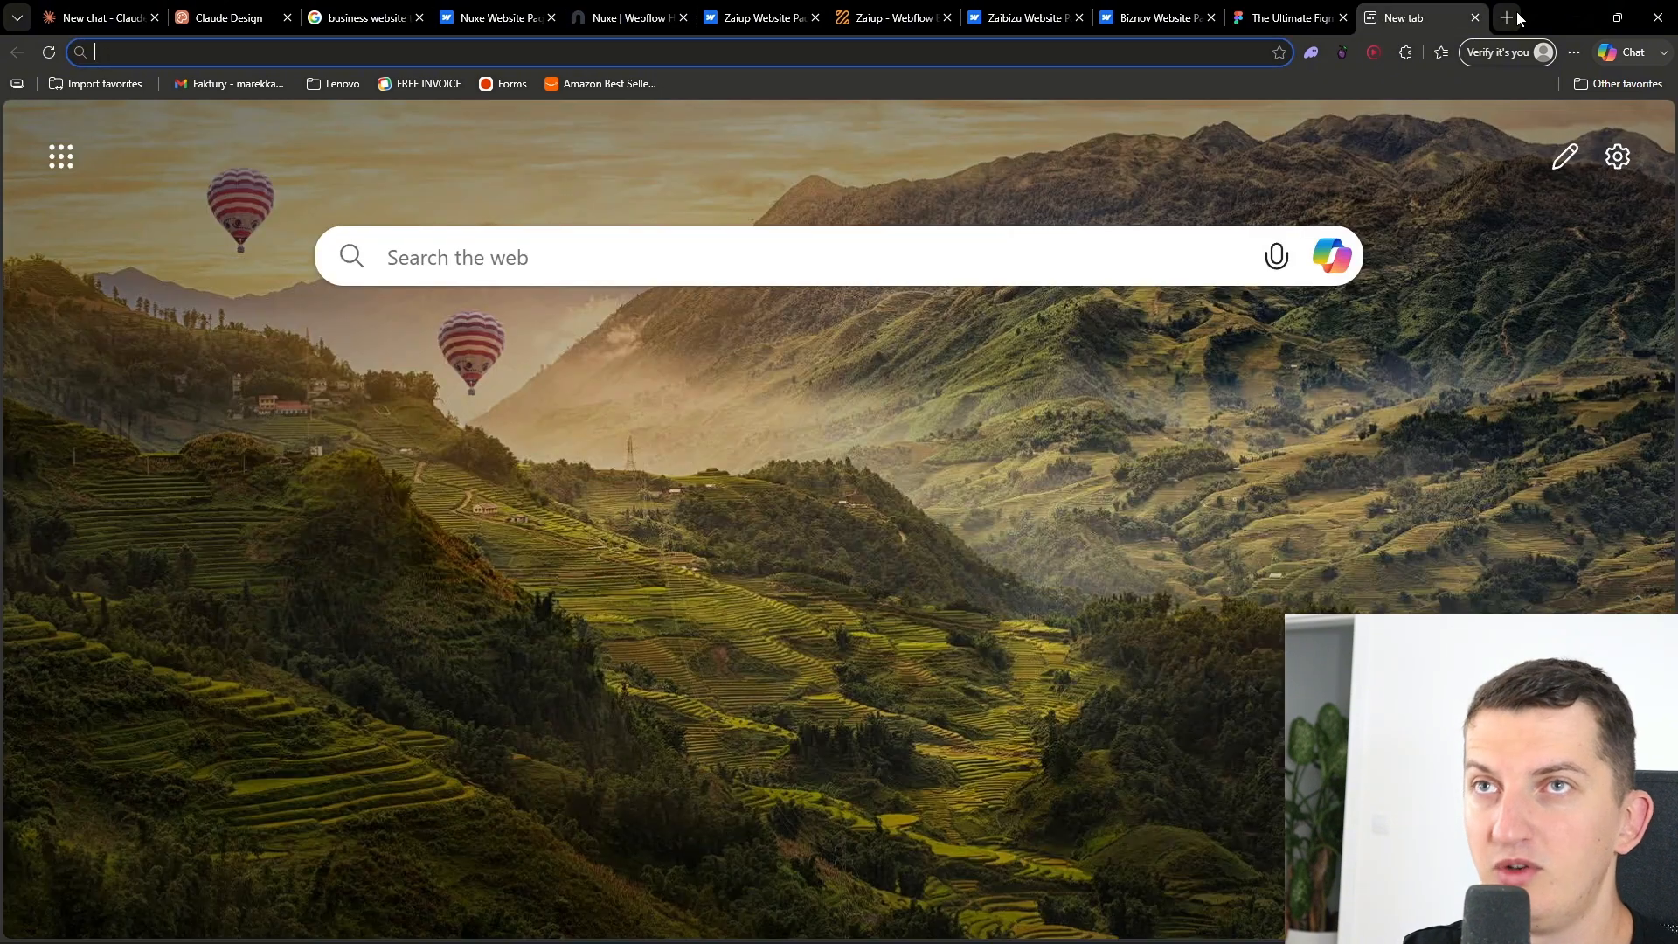
type("google.com")
key("Return")
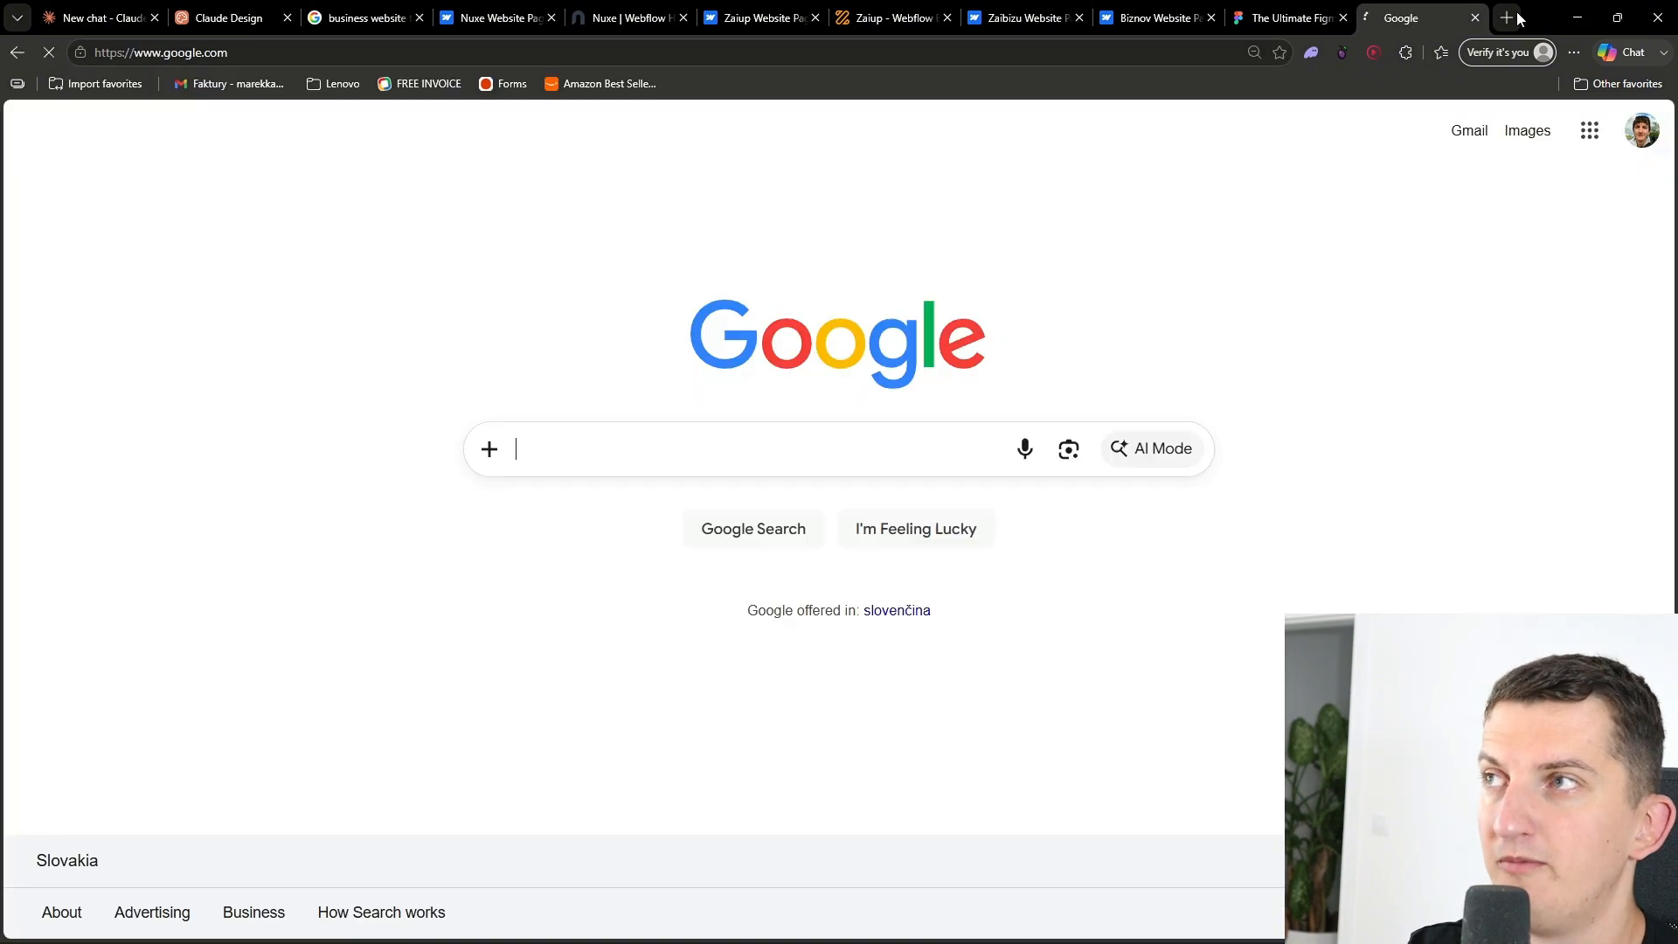
type("website to png")
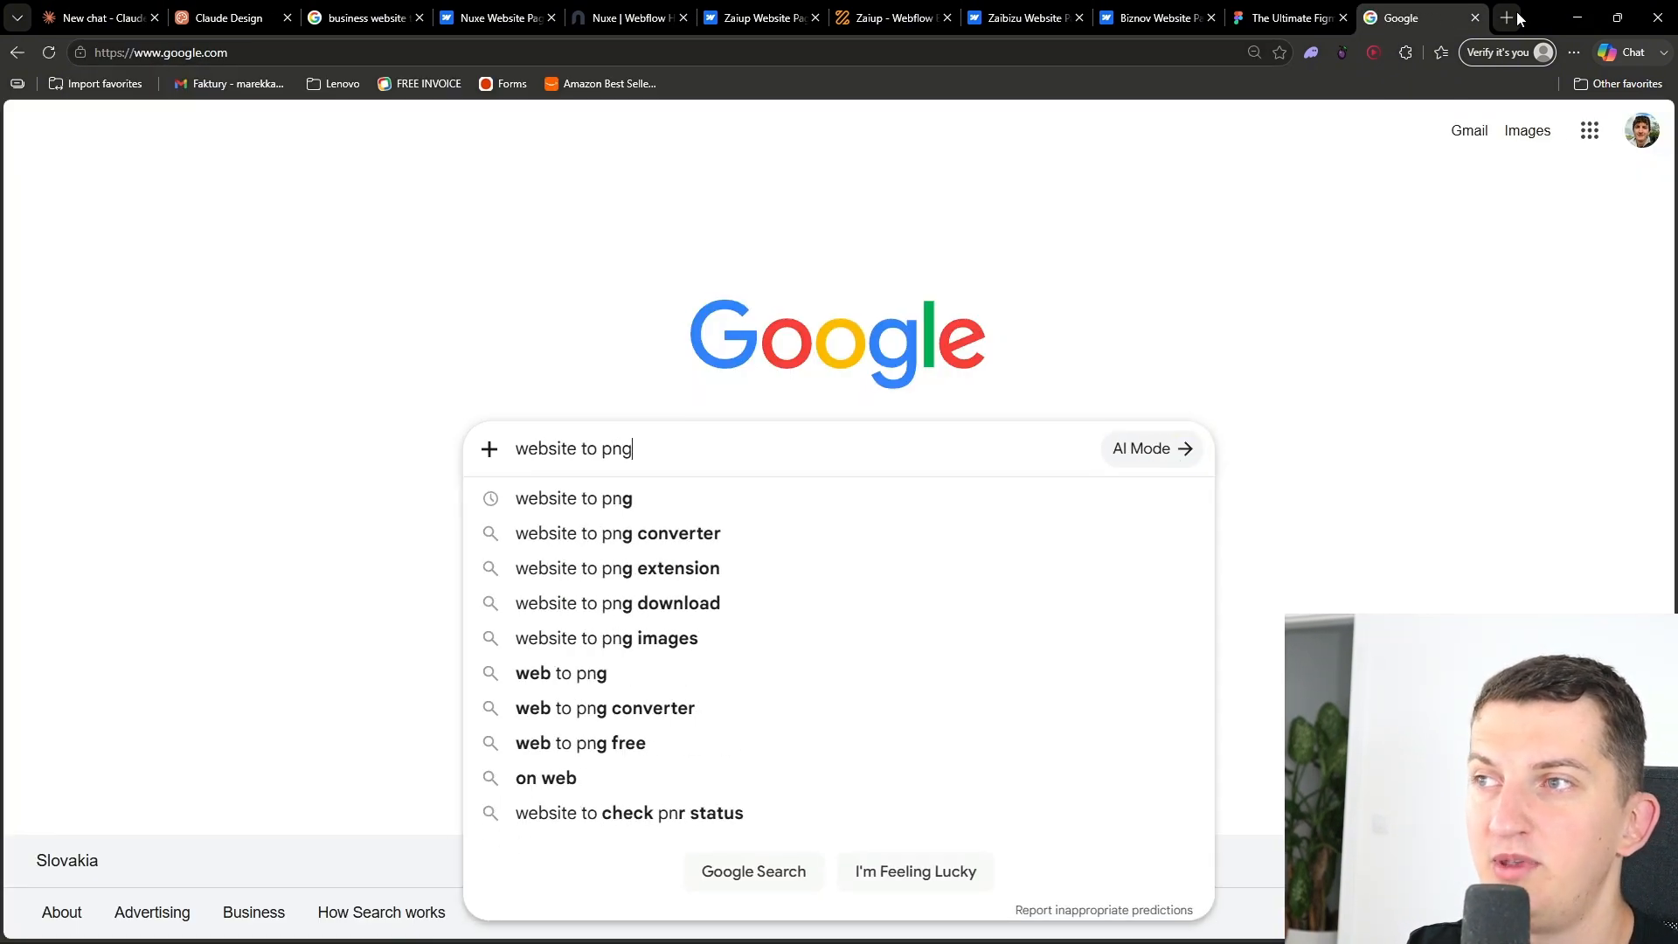
key("Return")
left_click(354, 342)
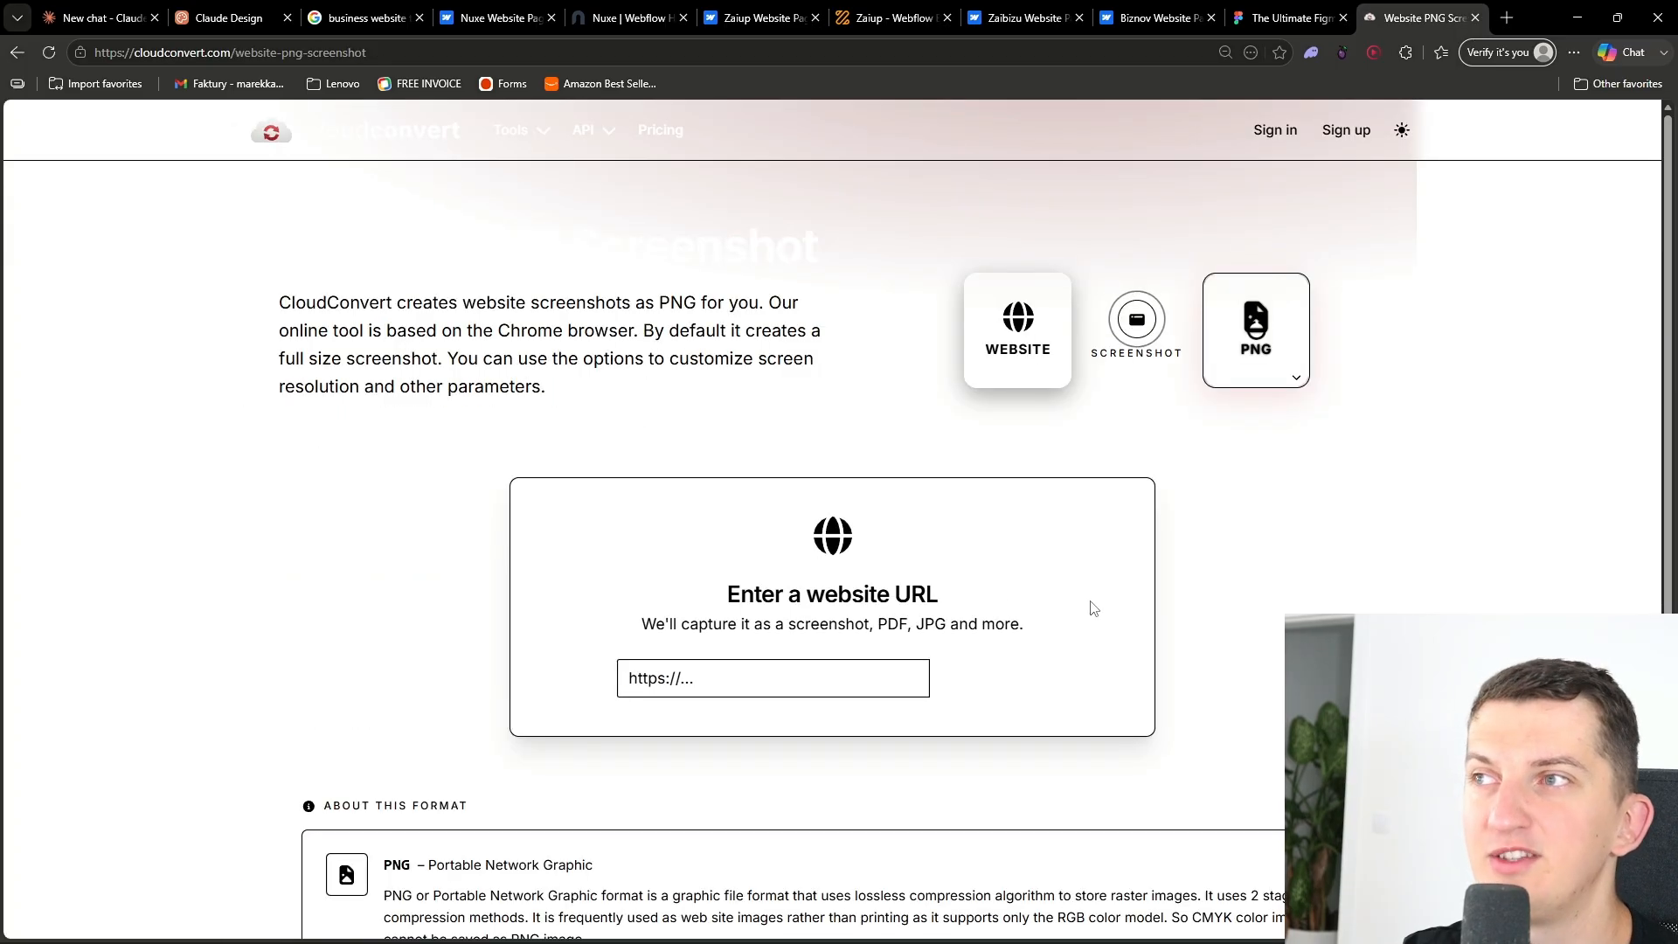
- Capture the Nuxe template URL as a PNG screenshot in CloudConvert, download it and show it in its folder
left_click(709, 679)
type("https://nuxe-template.webflow.io/")
left_click(1005, 679)
left_click(1219, 403)
mouse_move(1219, 503)
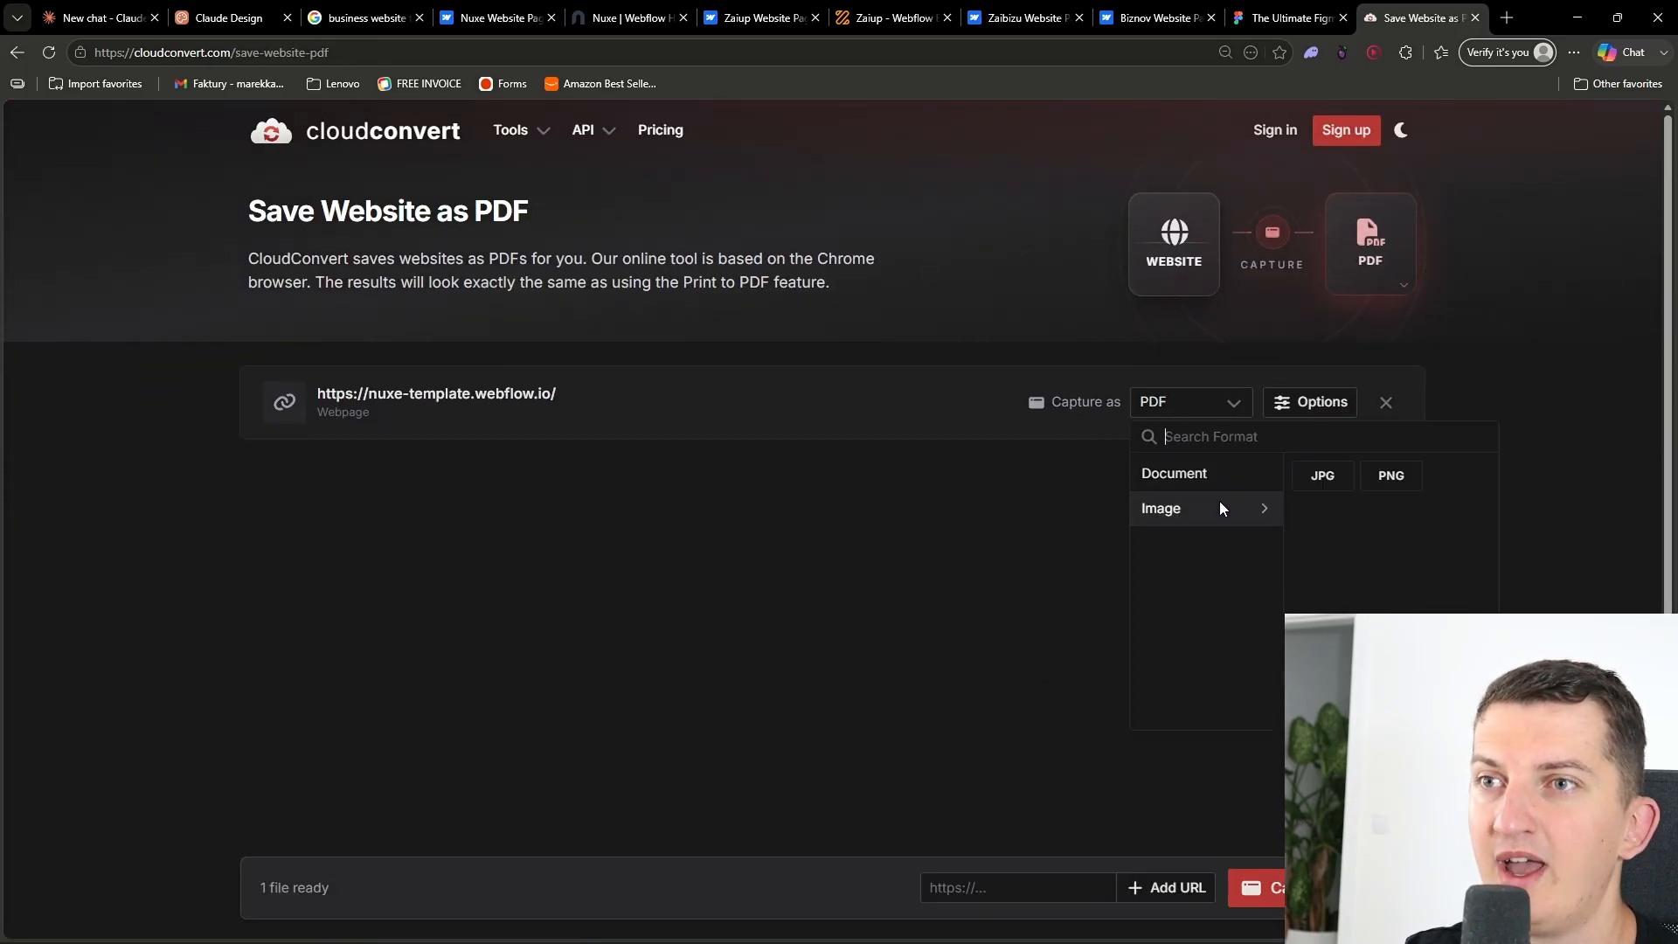
left_click(1376, 475)
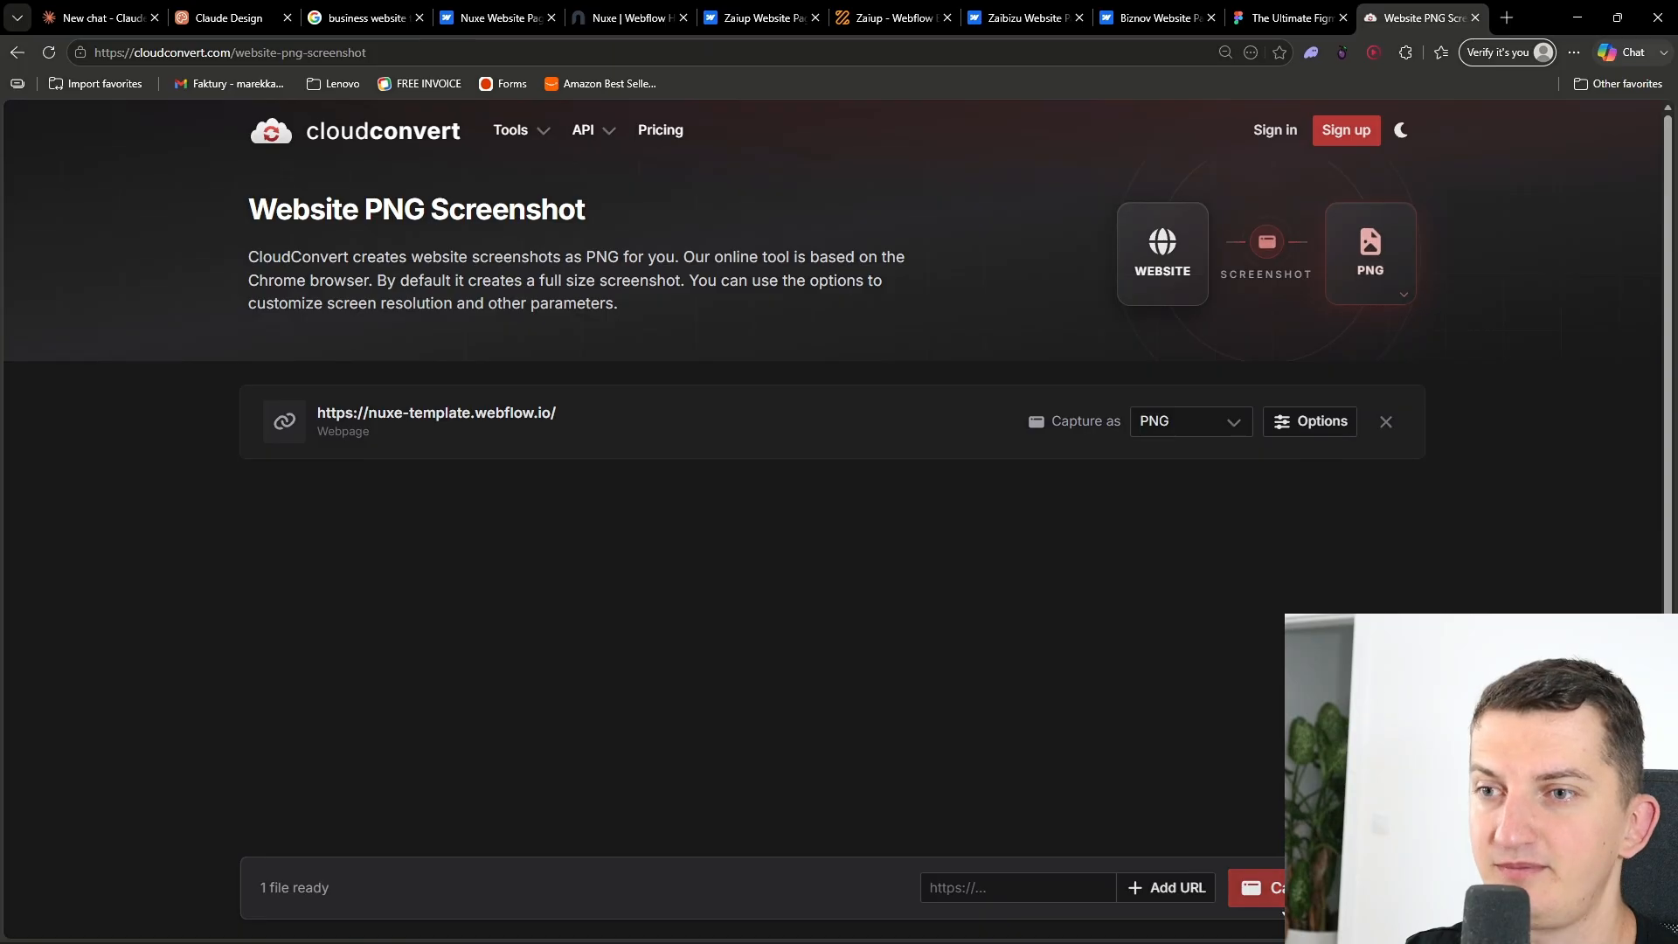
left_click(1278, 900)
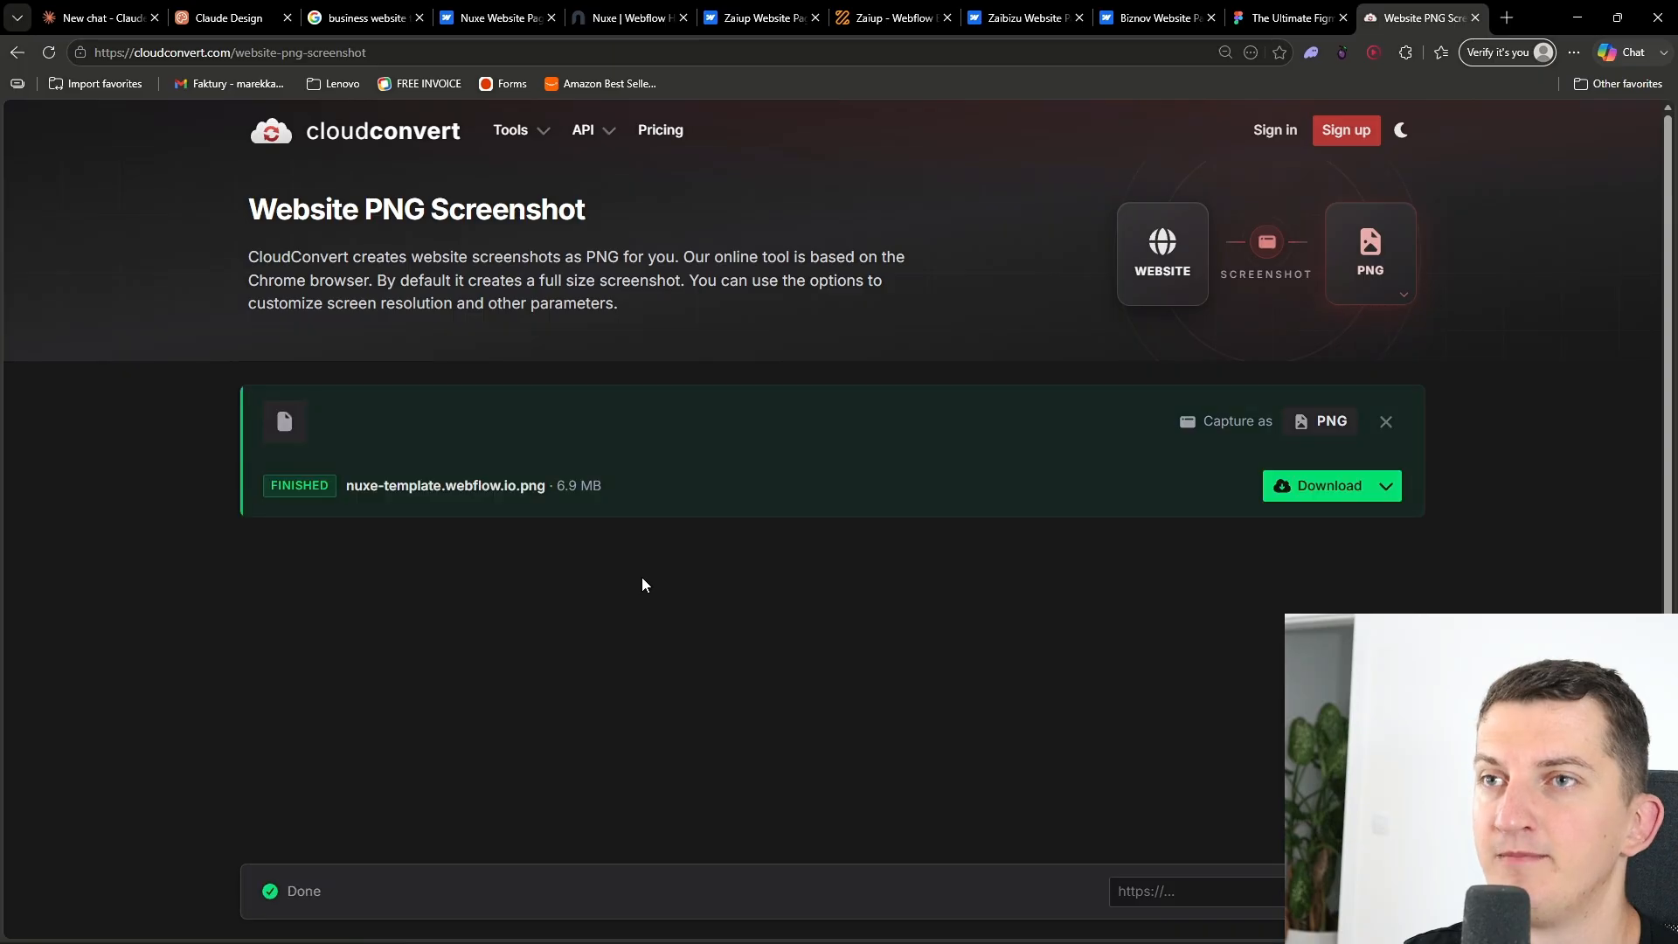
left_click(1306, 486)
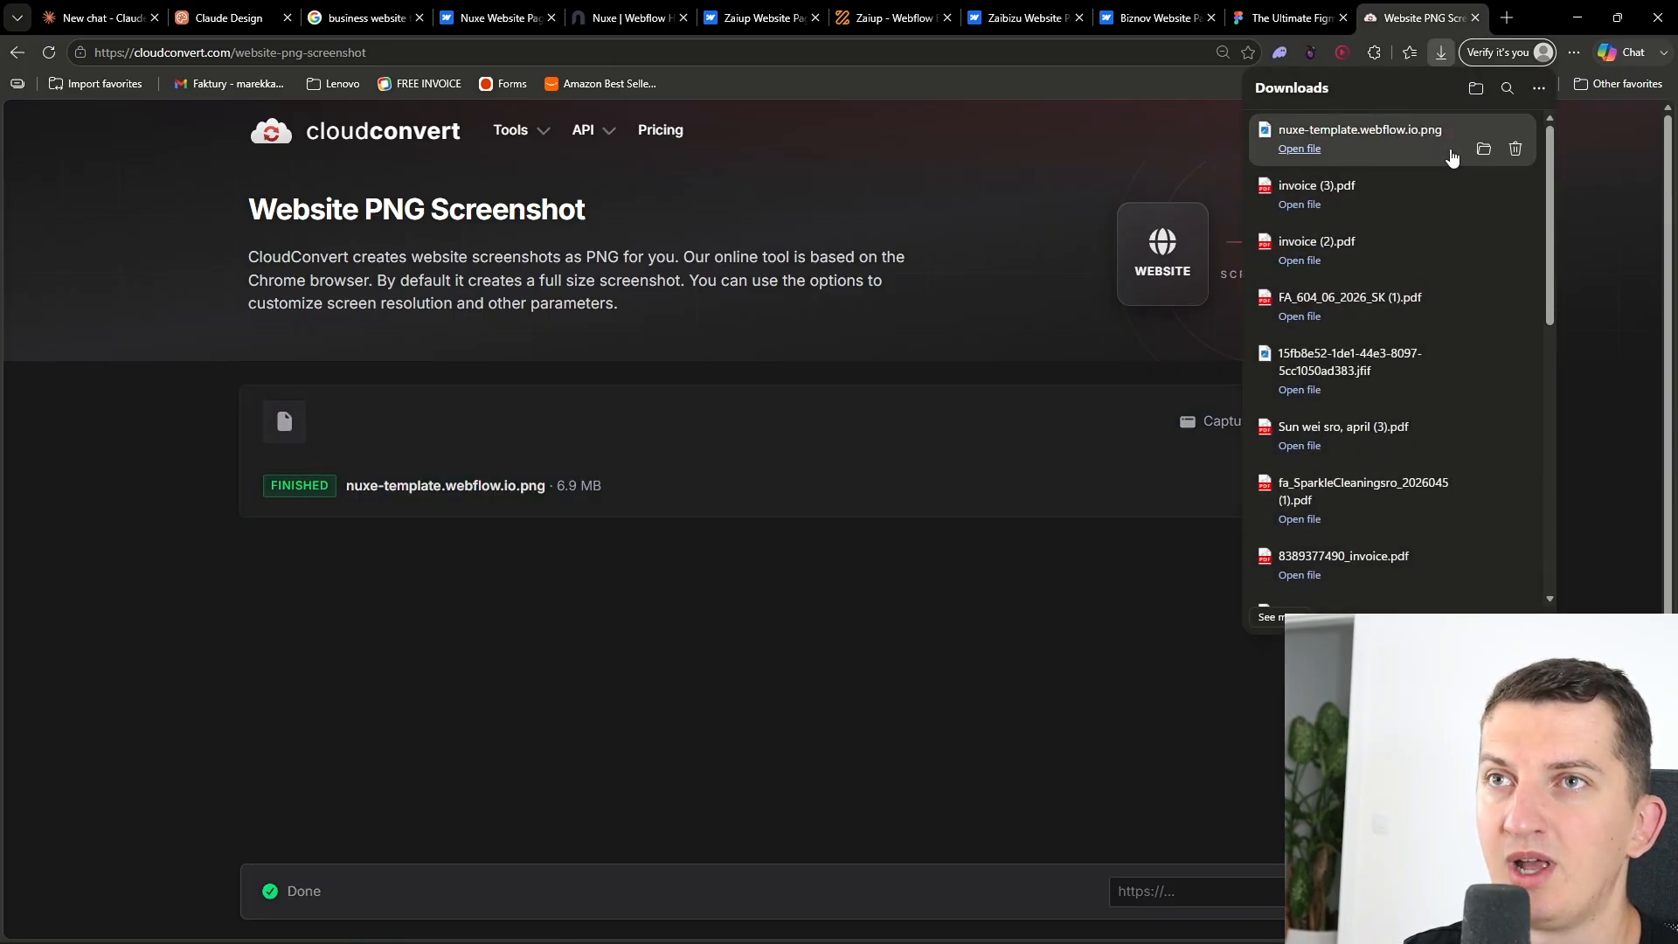
left_click(1483, 150)
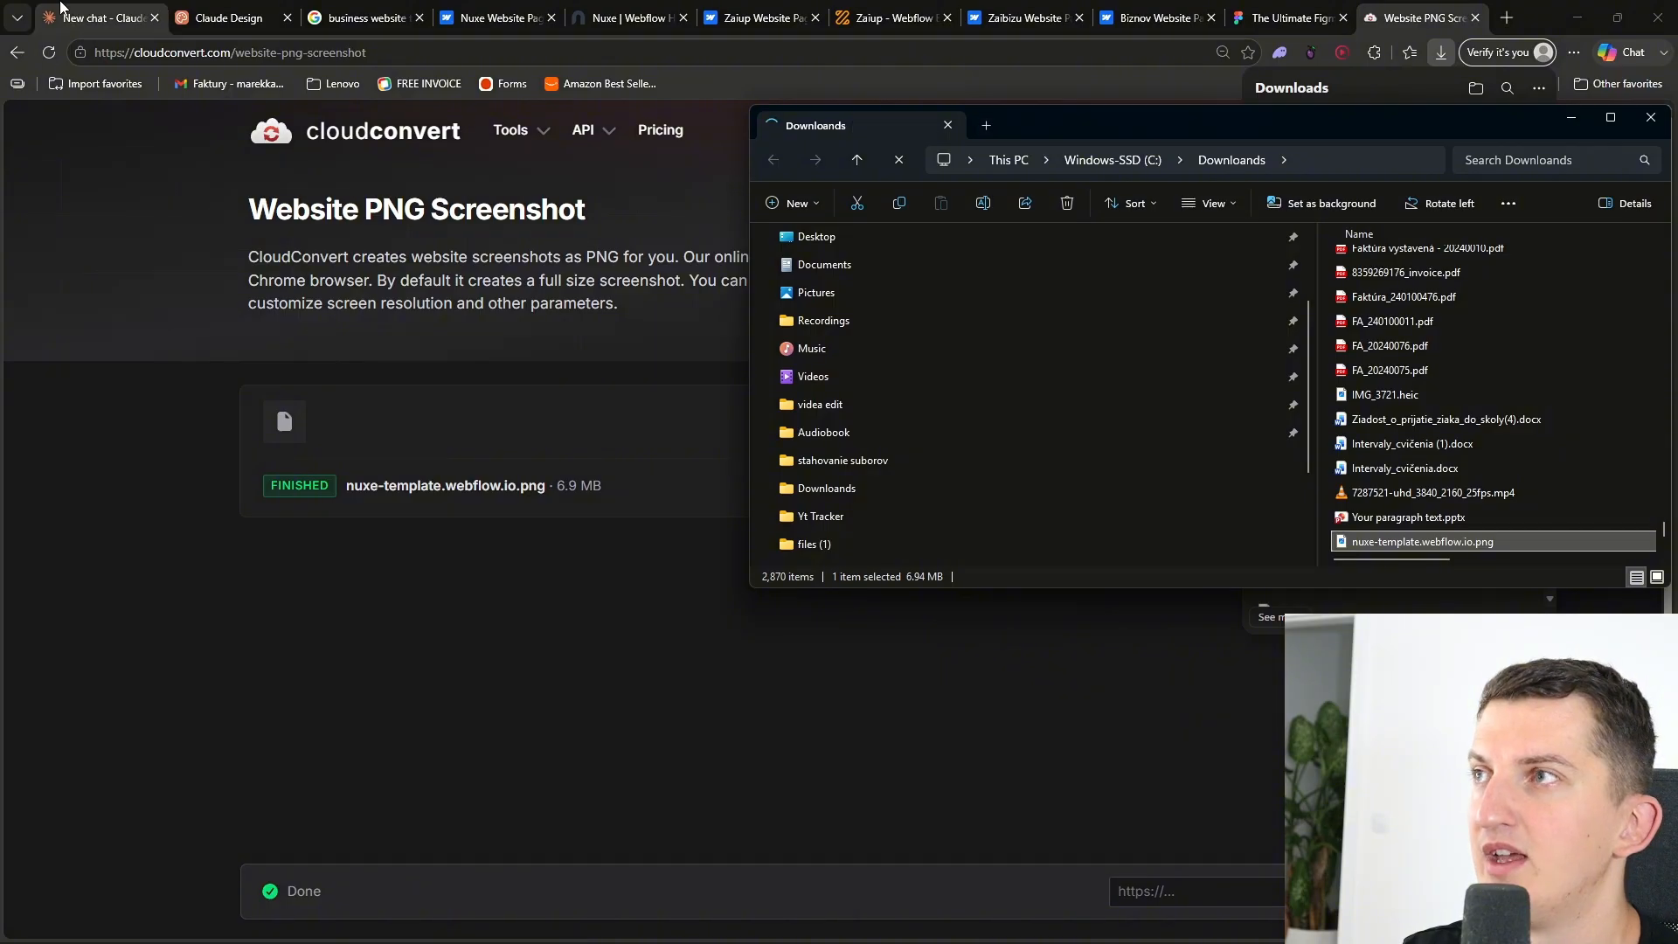
- Attach the downloaded nuxe-template.webflow.io.png screenshot to the Claude Design prompt
left_click(220, 17)
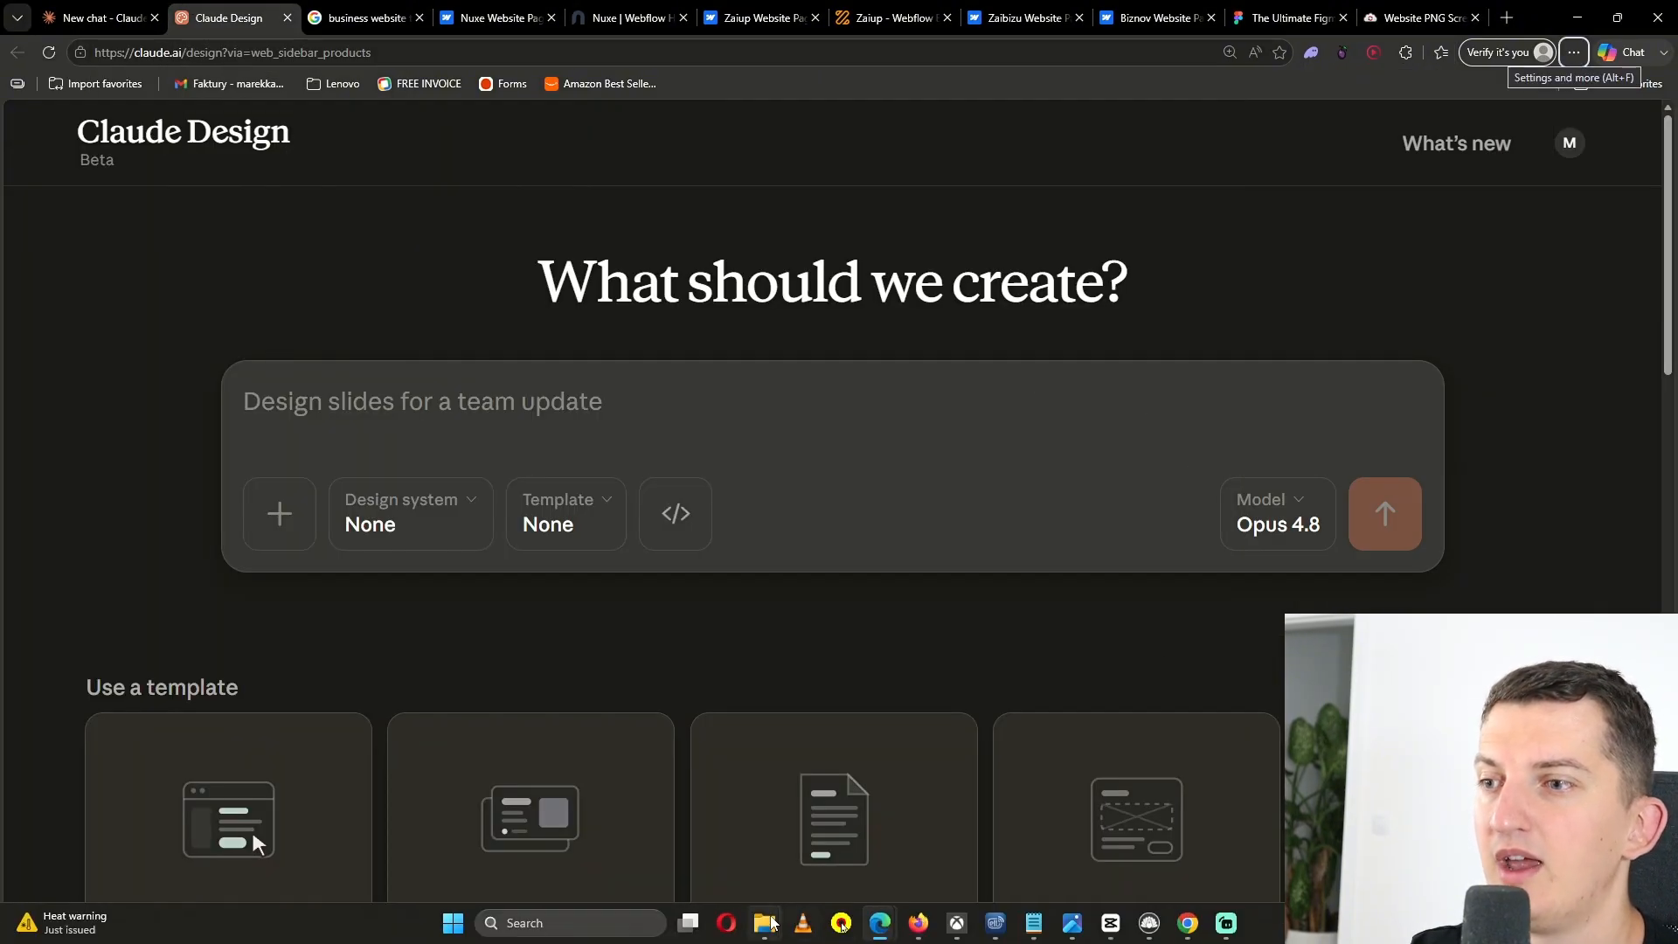
left_click(765, 923)
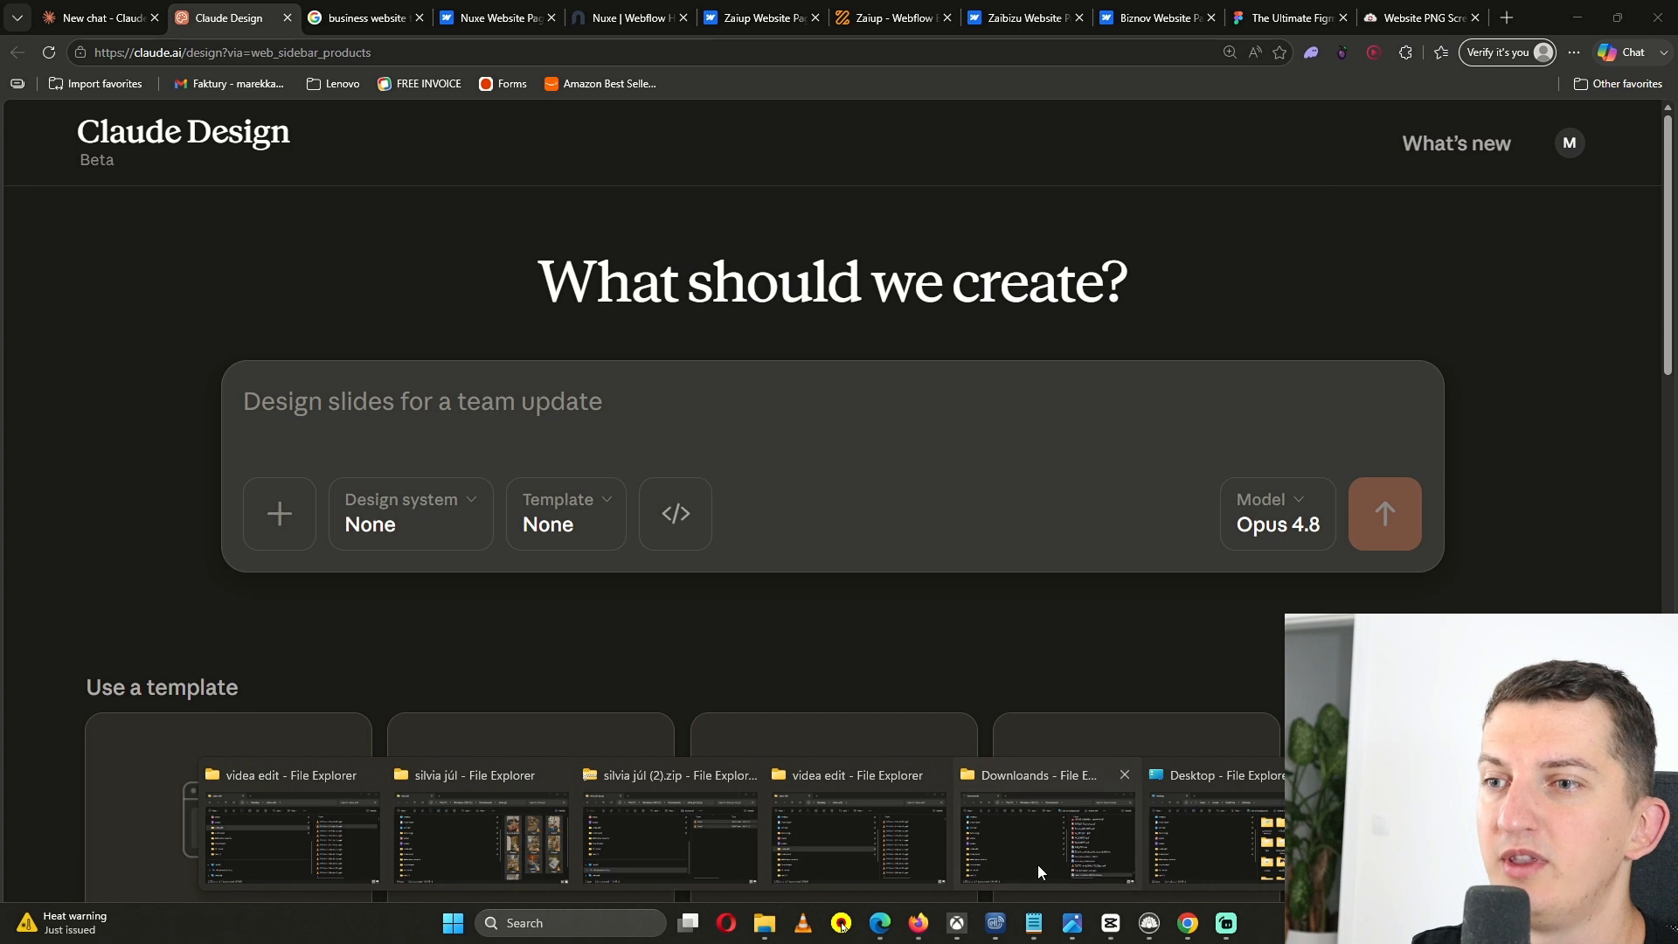
left_click(1047, 837)
left_click_drag(1422, 541, 524, 430)
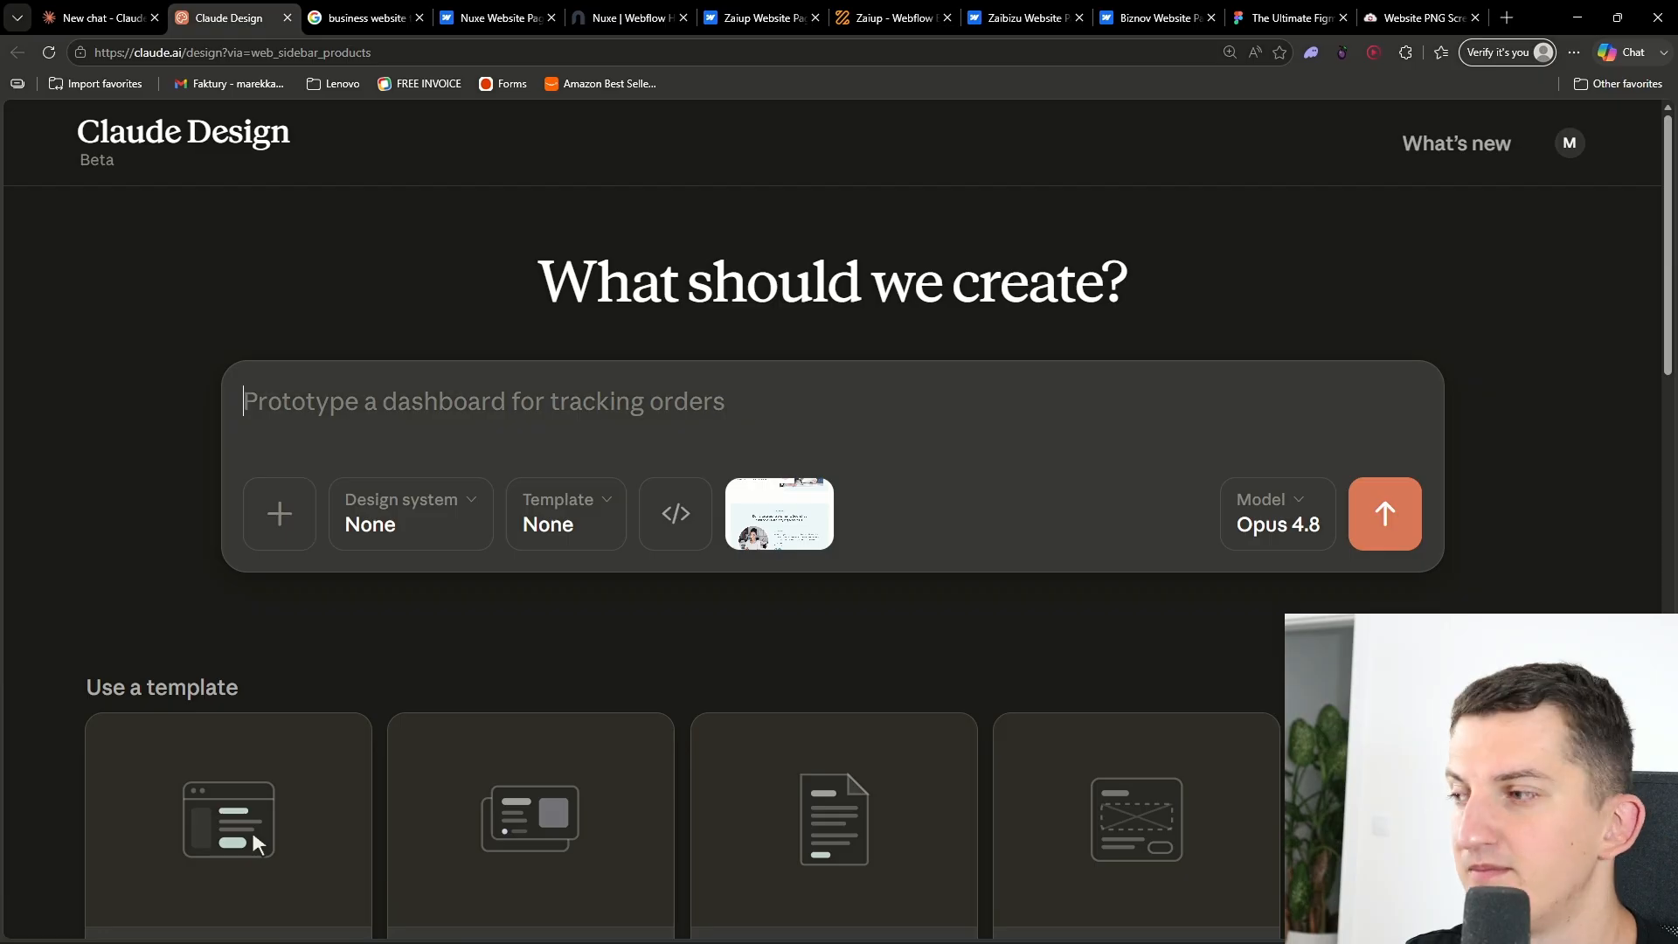
- Paste a prompt requesting a mobile-friendly, animated business website inspired by the screenshot, with fake case studies and contact details
type("Hi, make me a business website. use this screenshot as inspiration.. I want it to be mobile friendly, for loading site have nothing there no logo ok, also I want to have little bit of animations and moving elements, Remove the pricing there.. create also some case studies for my business fake ones I will then replace them, also for pictures replace them with something else from internet, instead of button buy now have contact us.. Also pricing remove, have there on bottom for contact us address, number, email and also the map on left.... Ask me questions related to this")
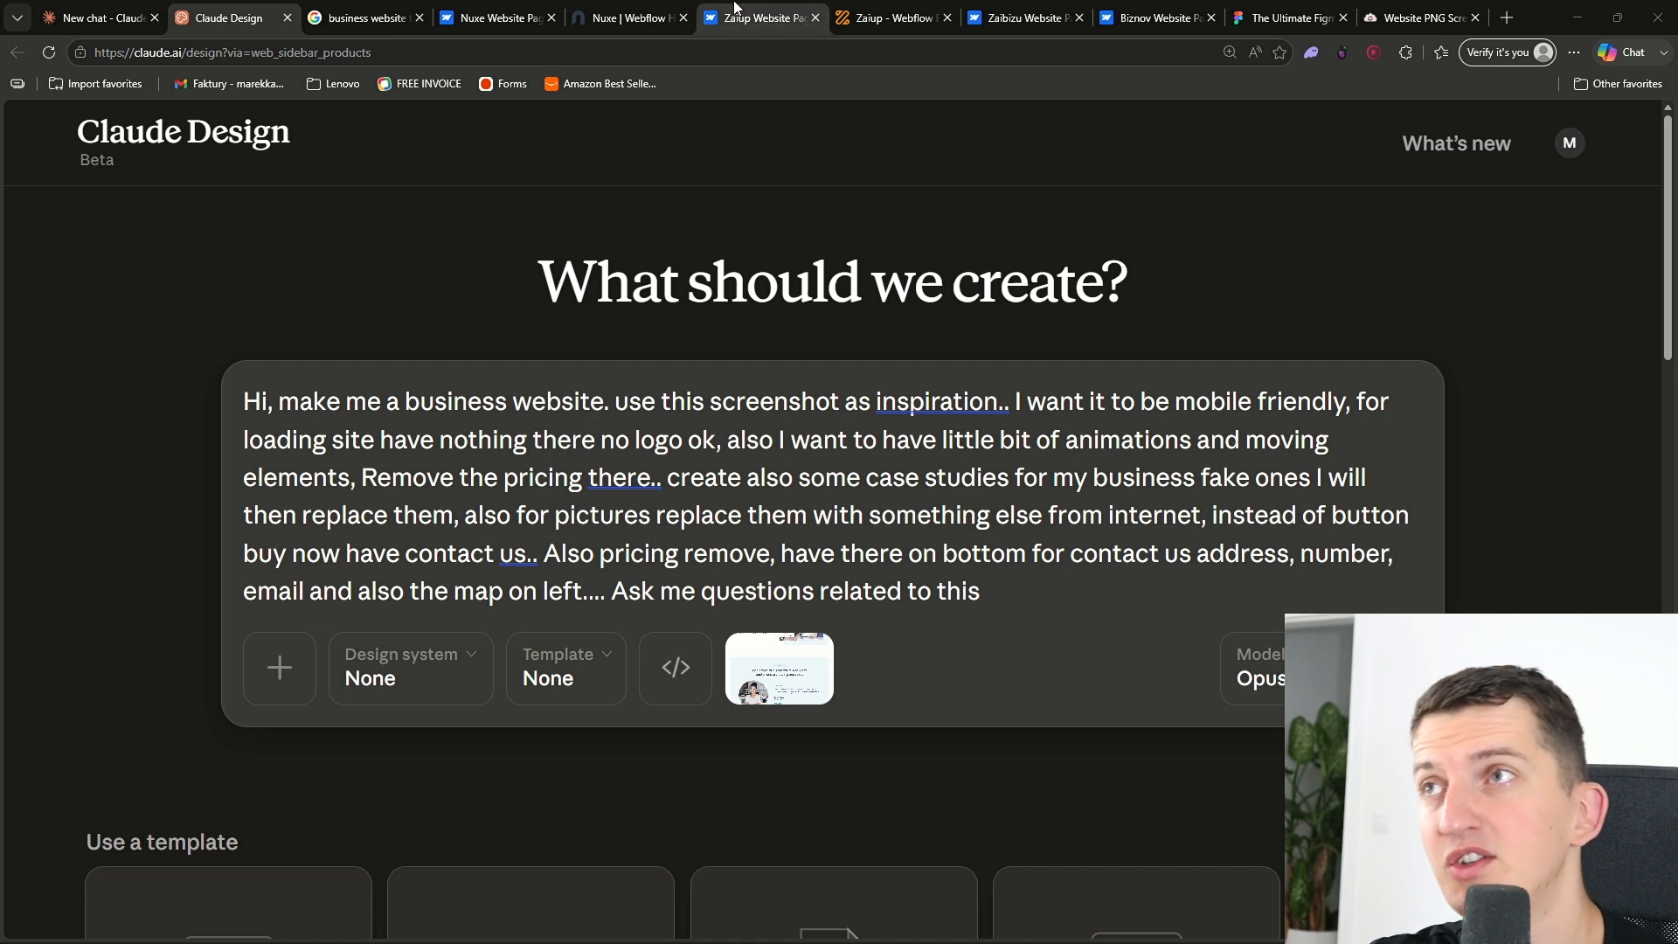
left_click(609, 7)
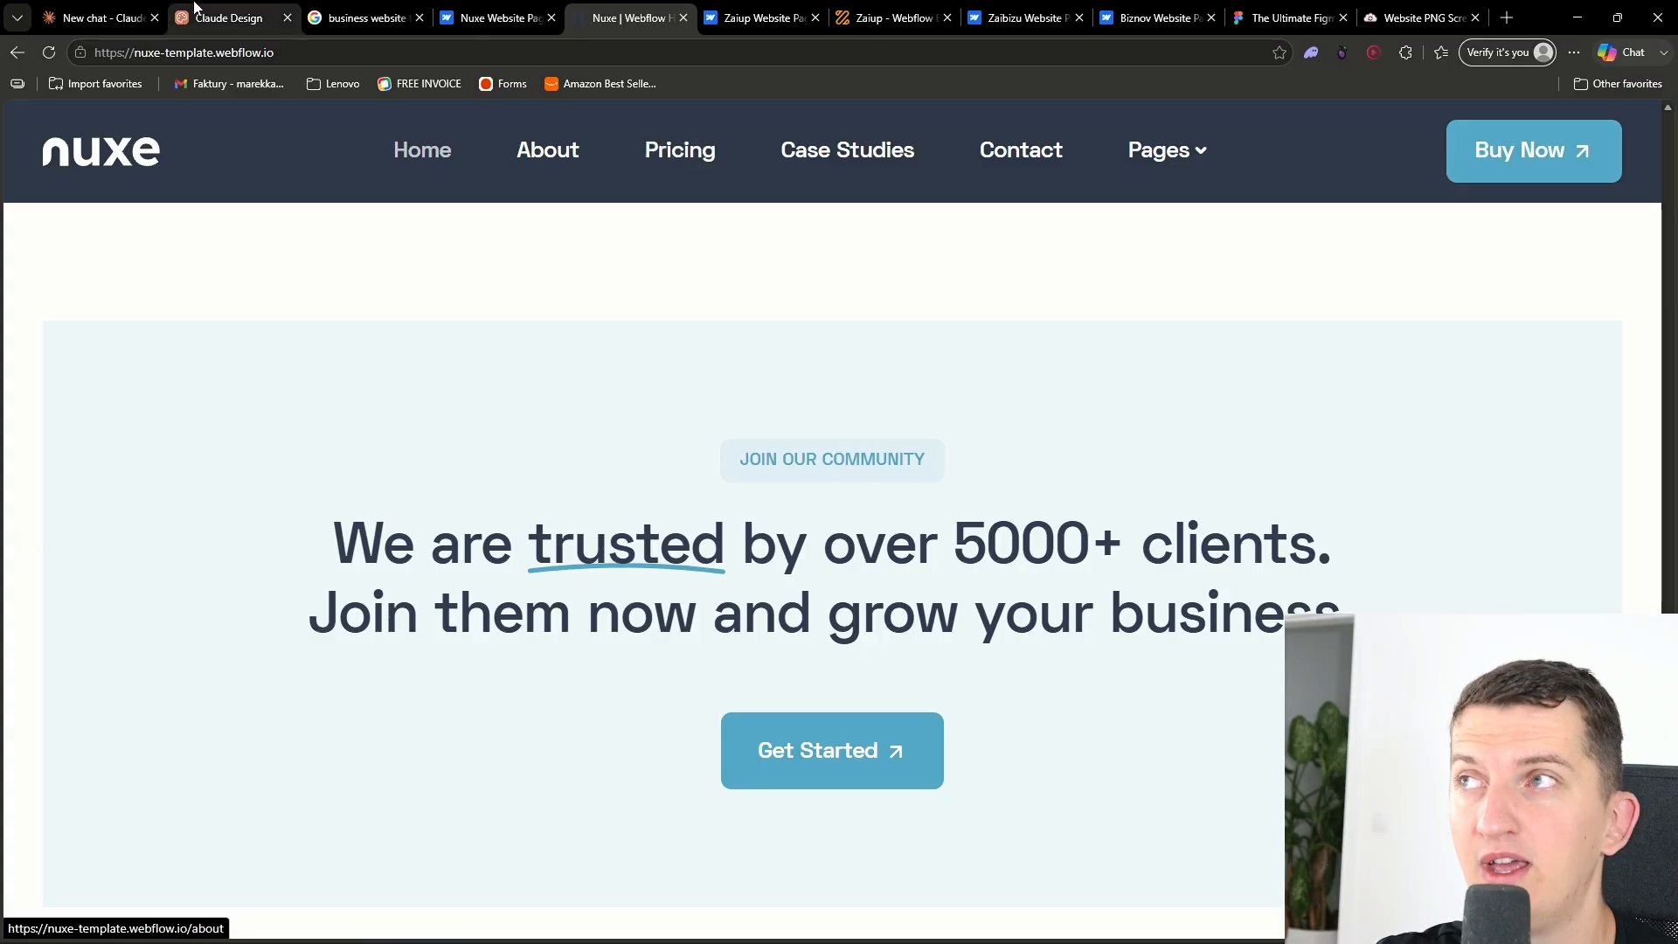
left_click(249, 11)
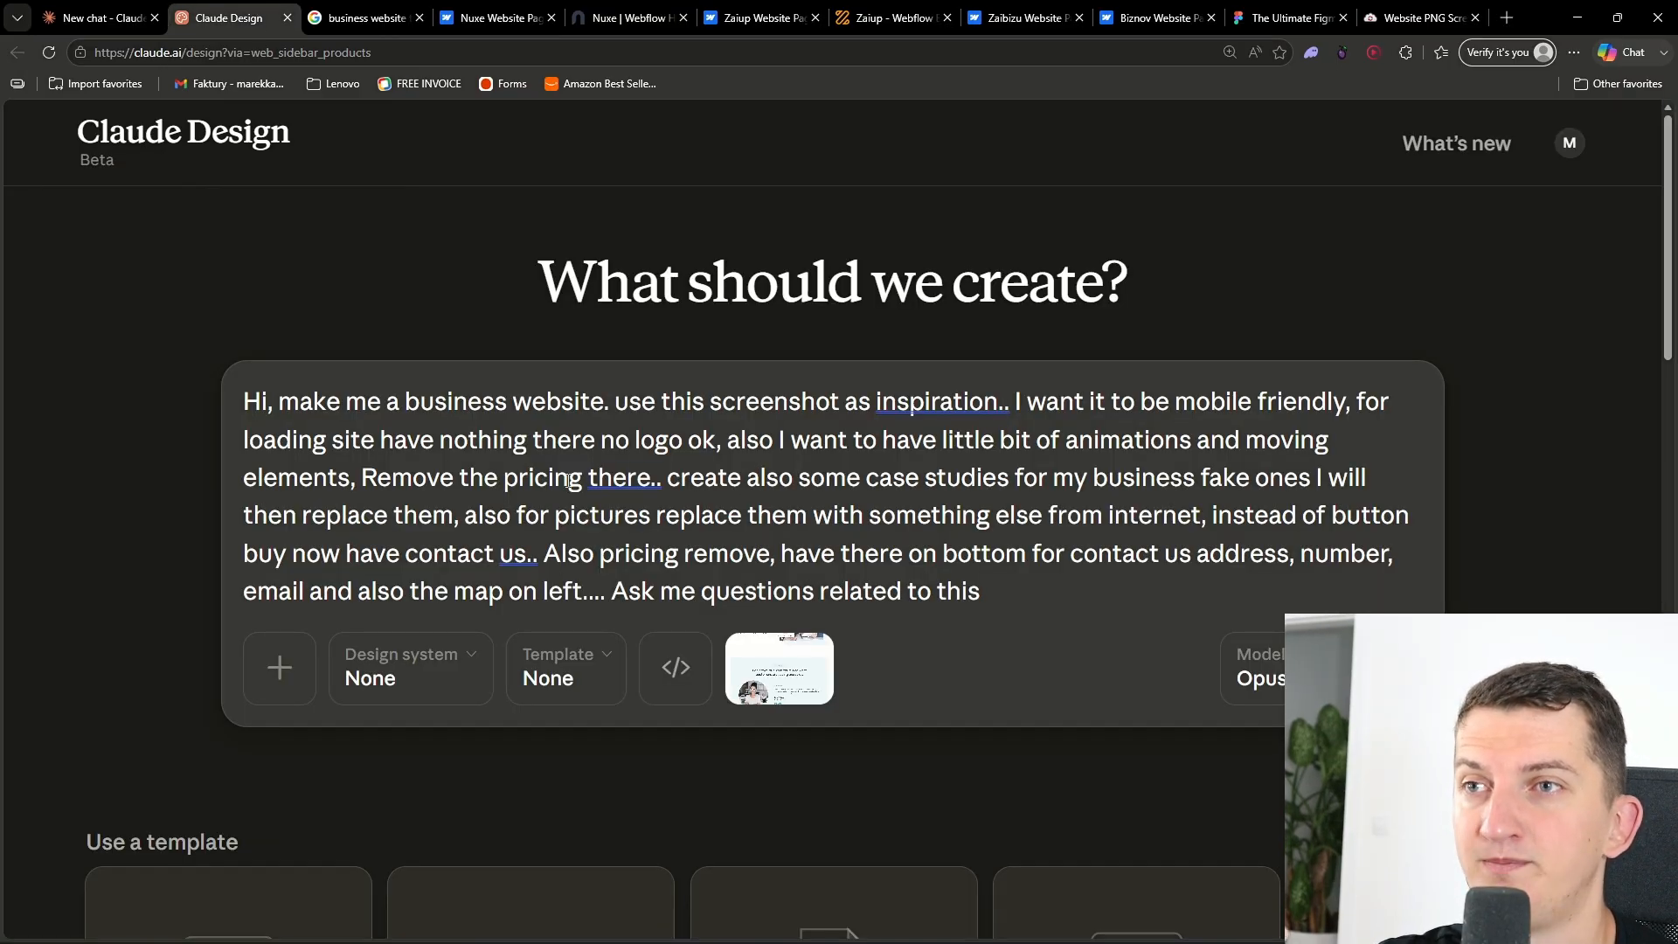
- Review the prompt wording against the Nuxe reference template in the other browser tabs
left_click_drag(680, 481, 528, 552)
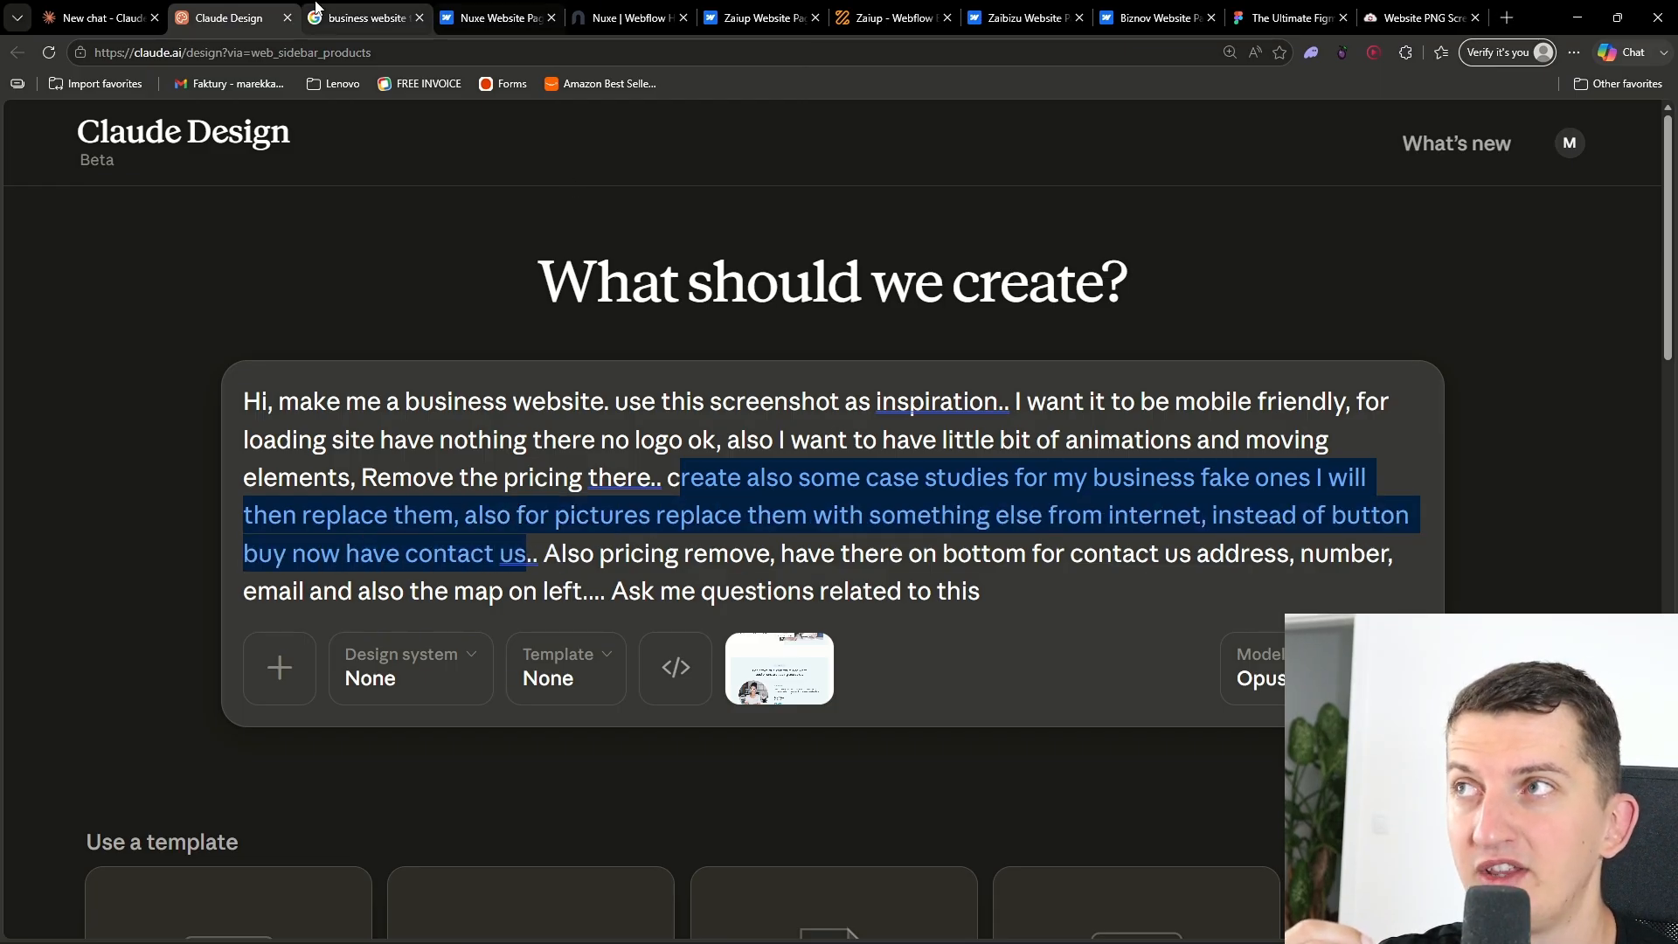
left_click(495, 18)
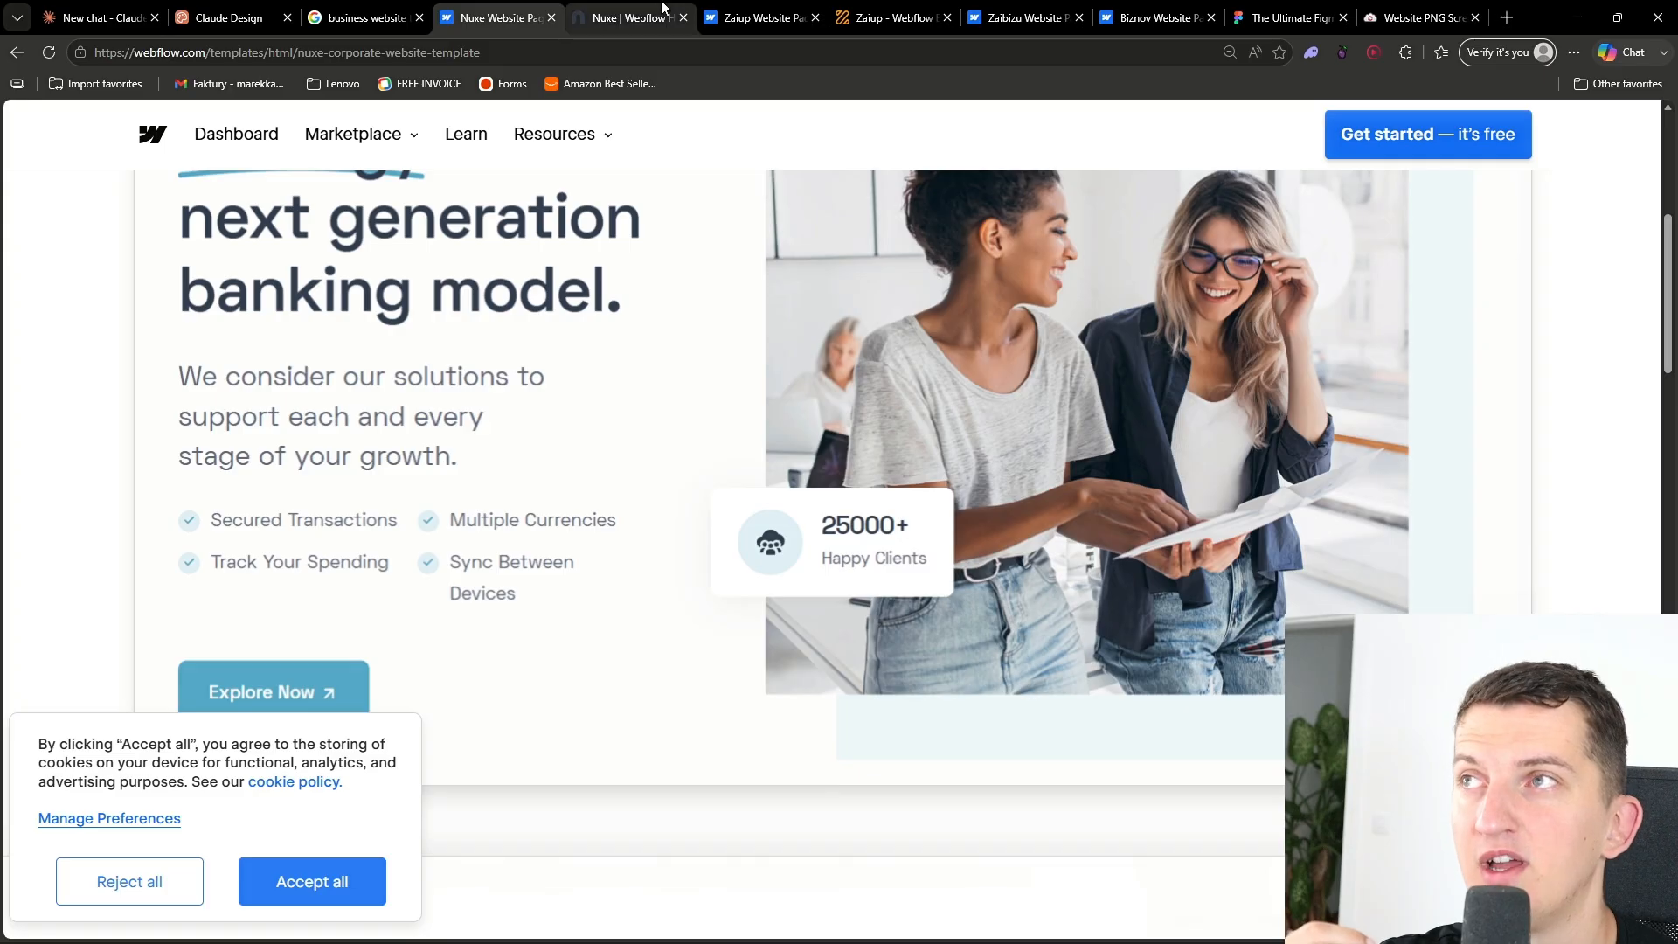
left_click(552, 18)
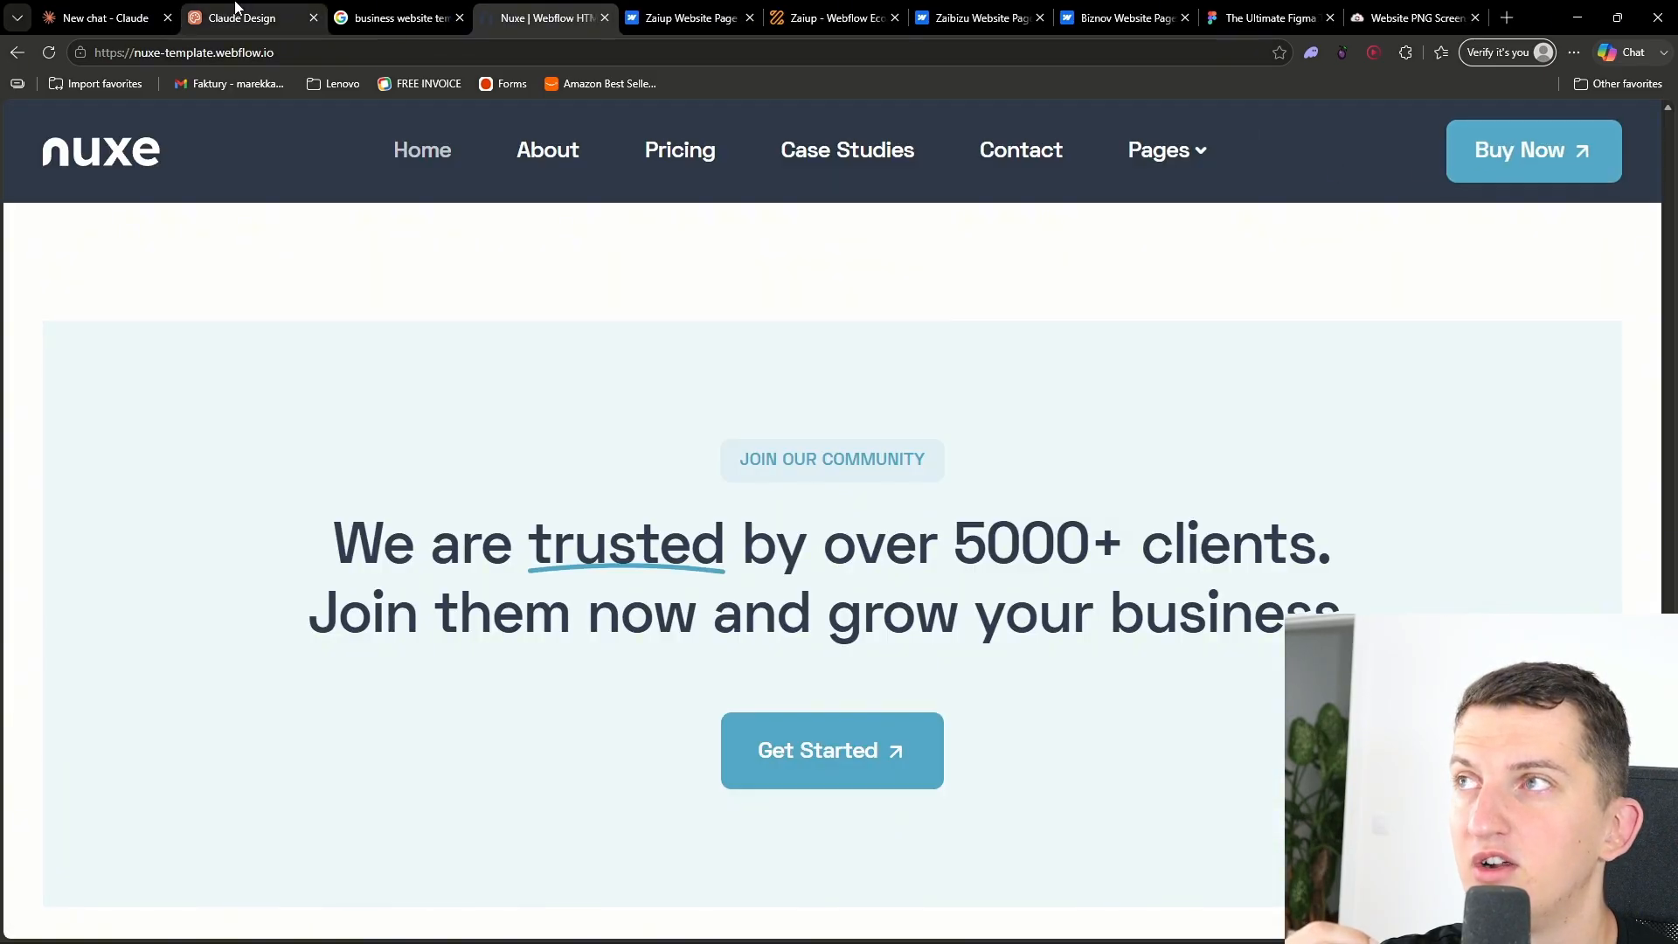
left_click(236, 17)
left_click(687, 553)
left_click_drag(543, 553, 996, 575)
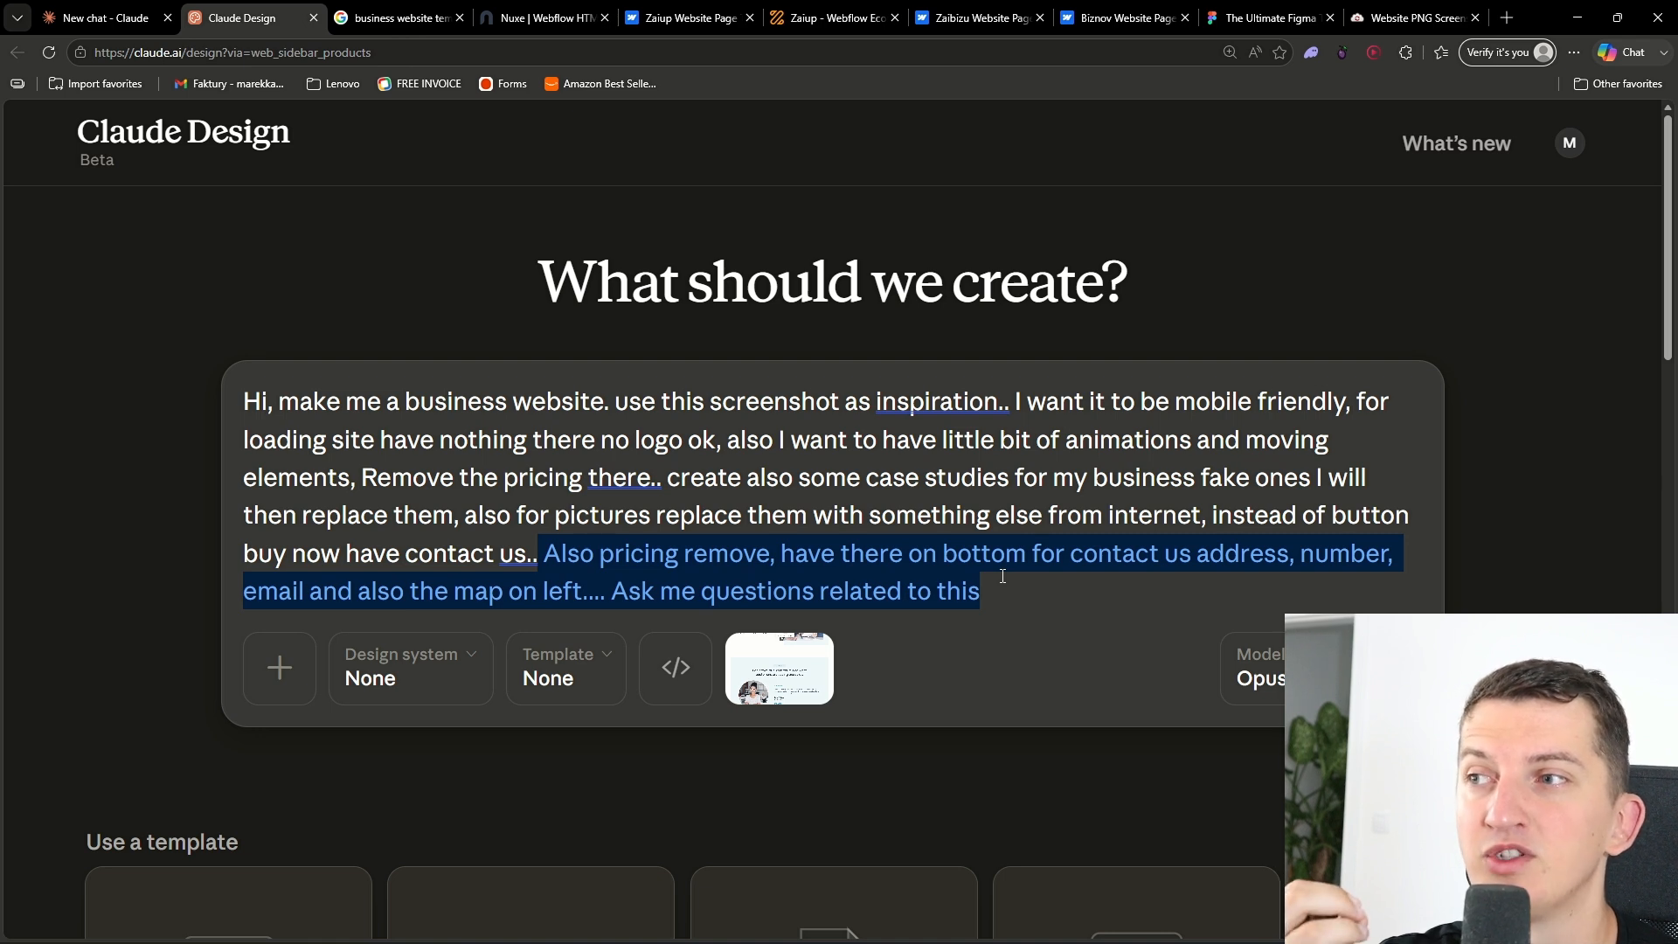
- Append ", I want you to be creative" to the end of the prompt and submit it
left_click(1003, 576)
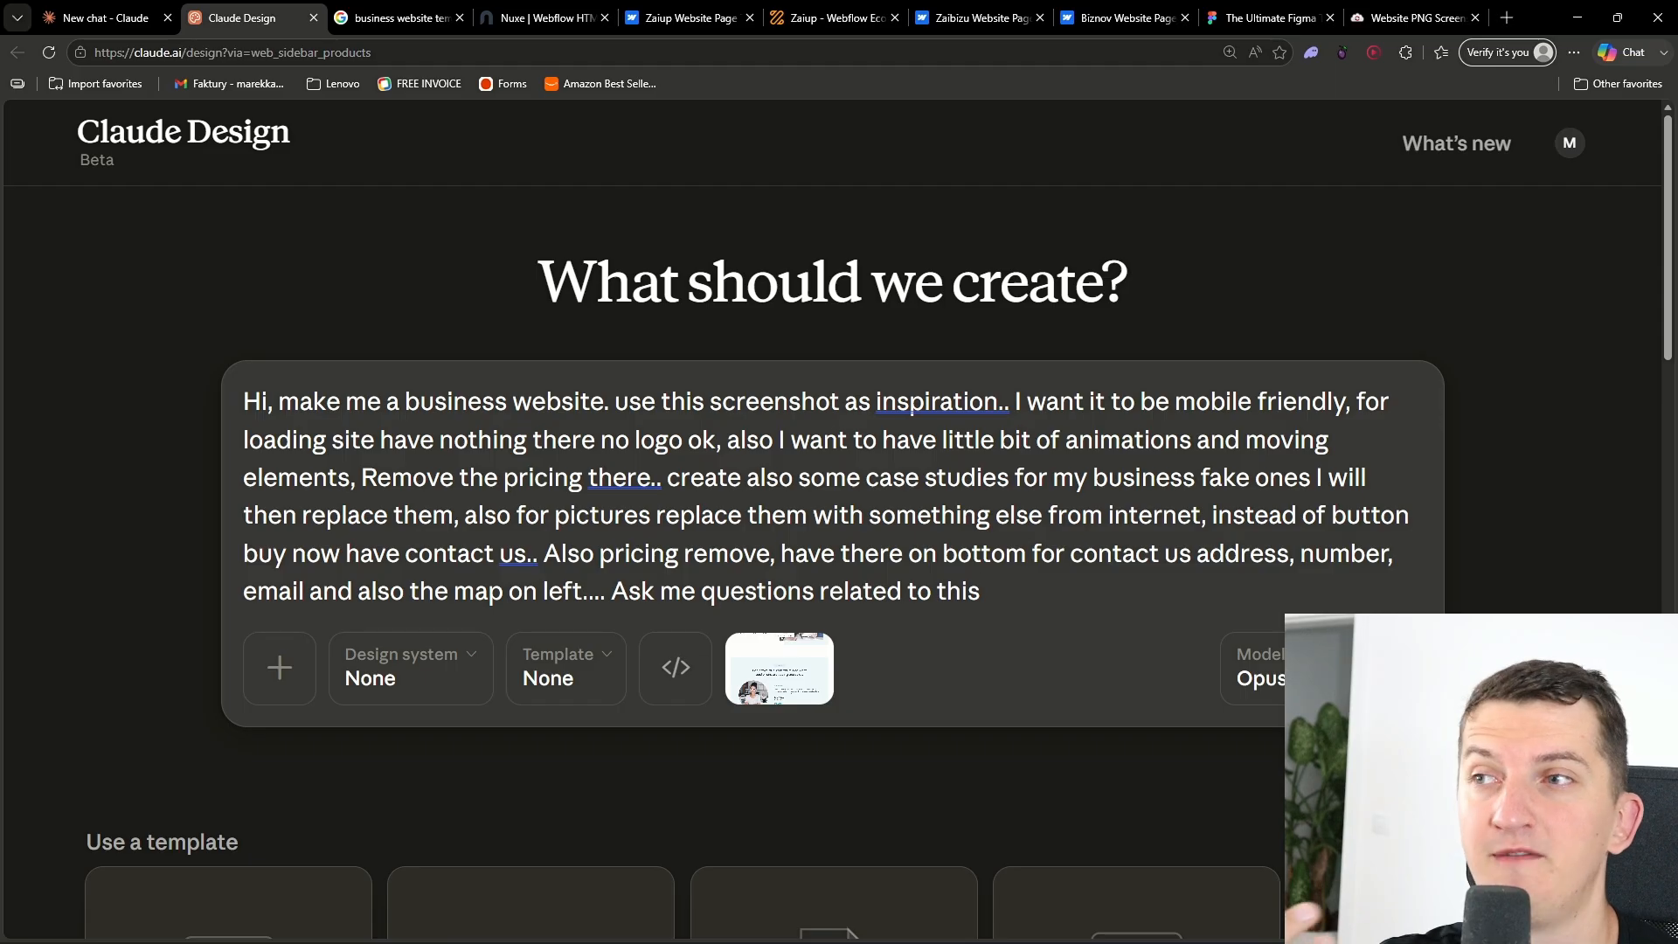
type(", I want")
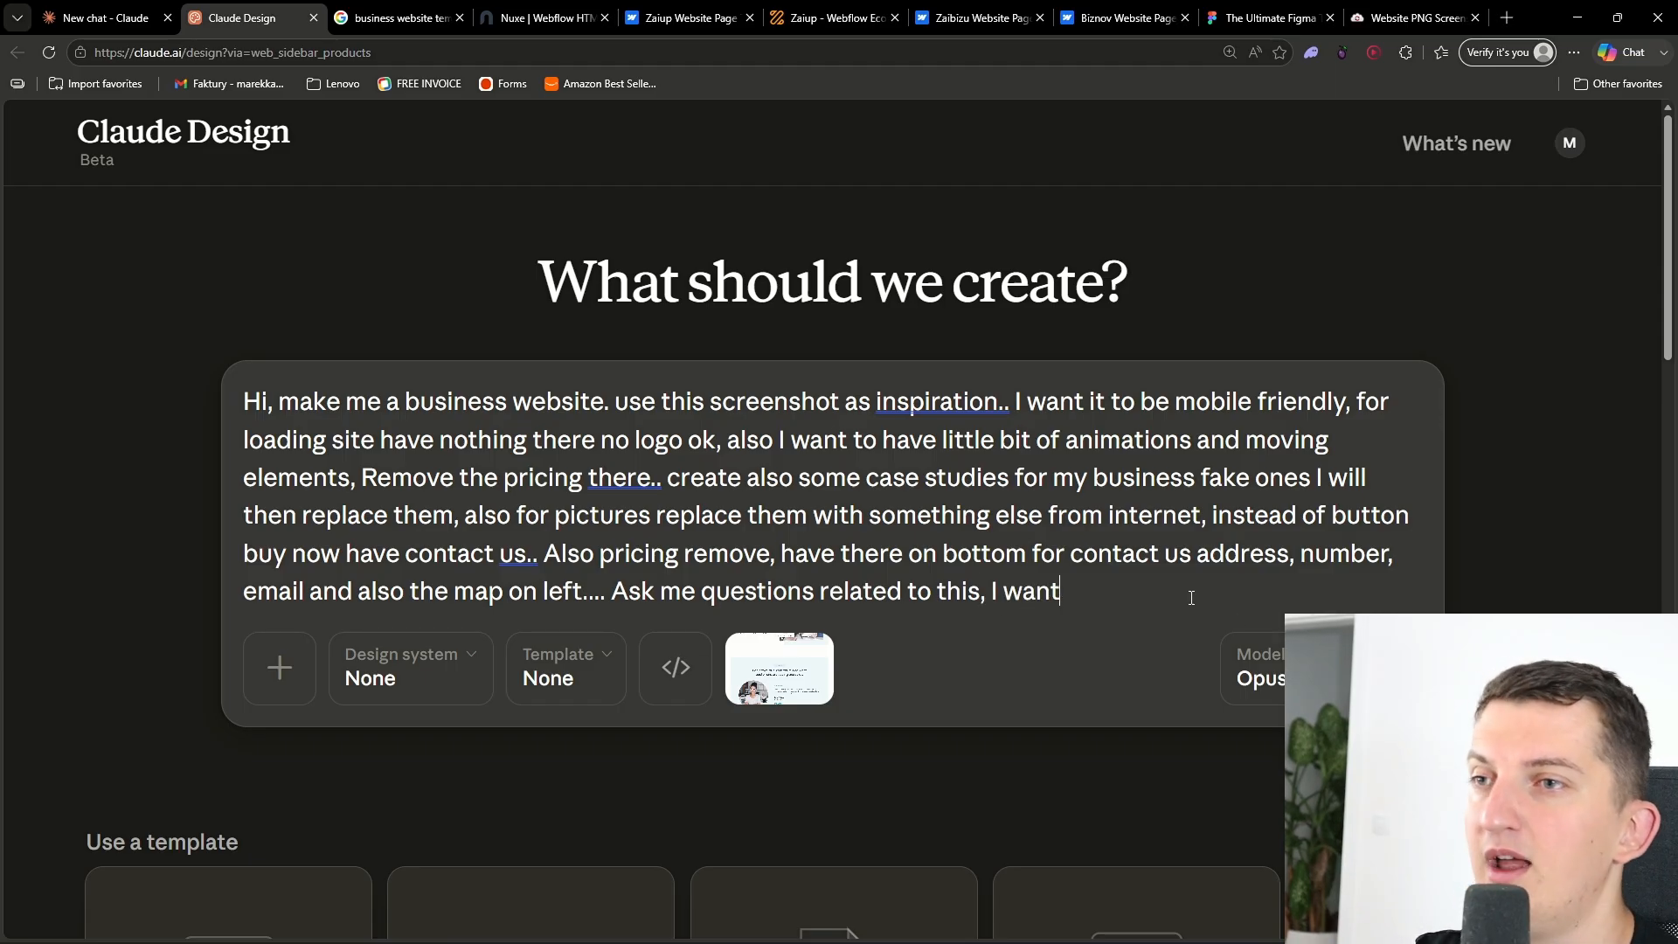
type(" you to be create")
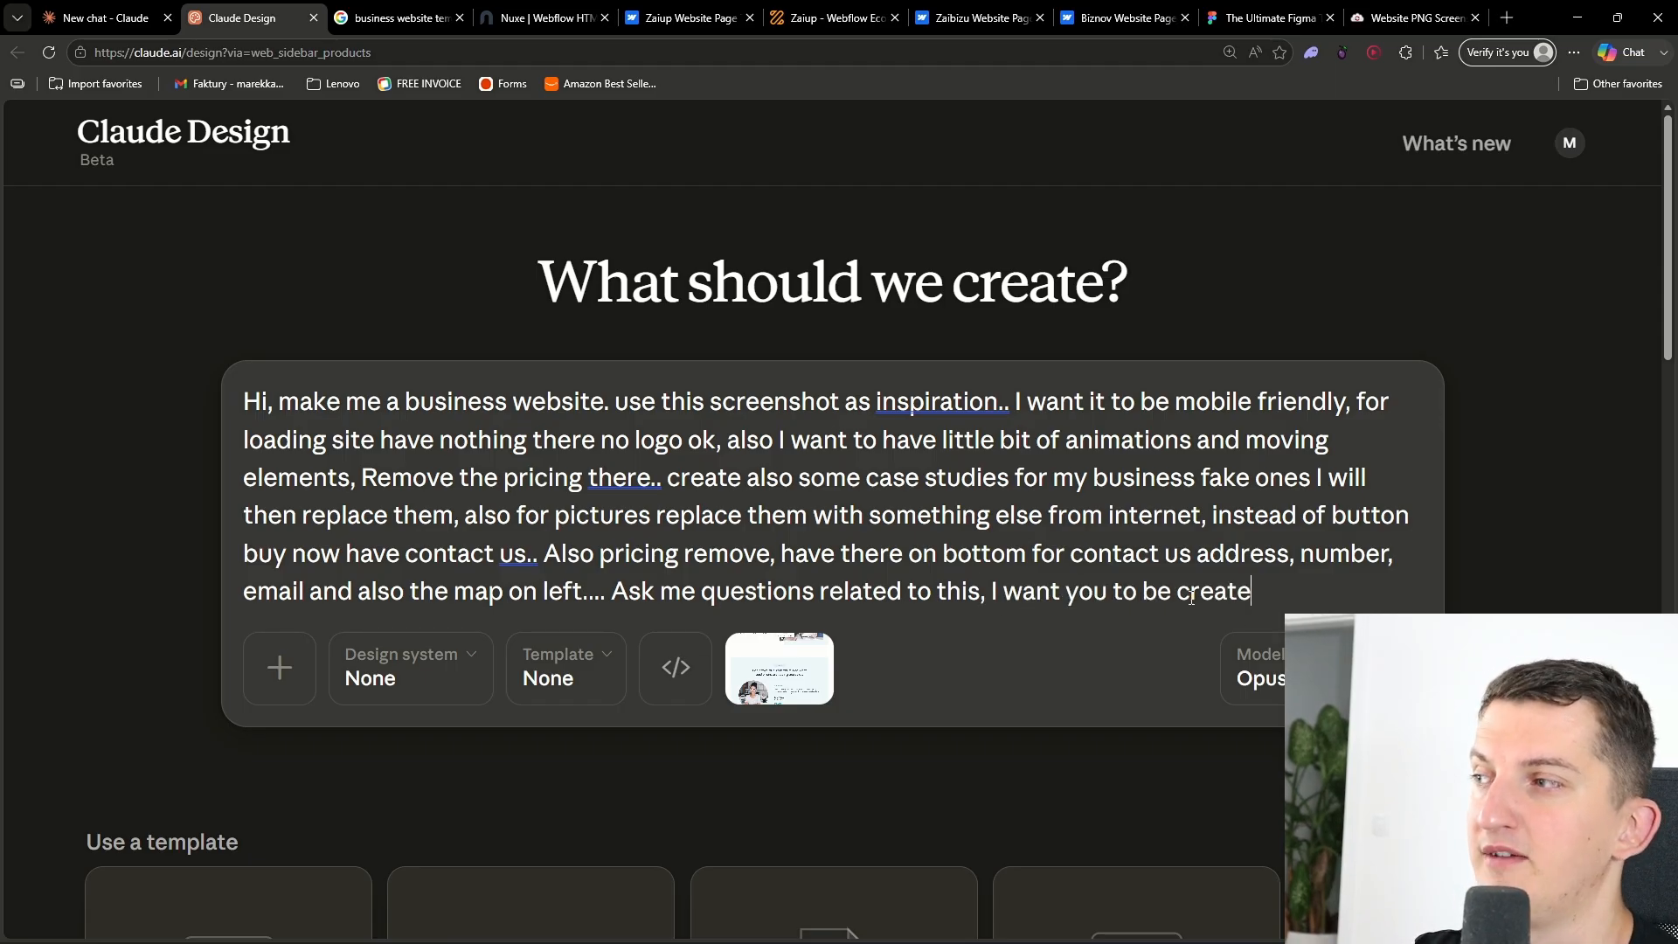
key("BackSpace")
type("ive")
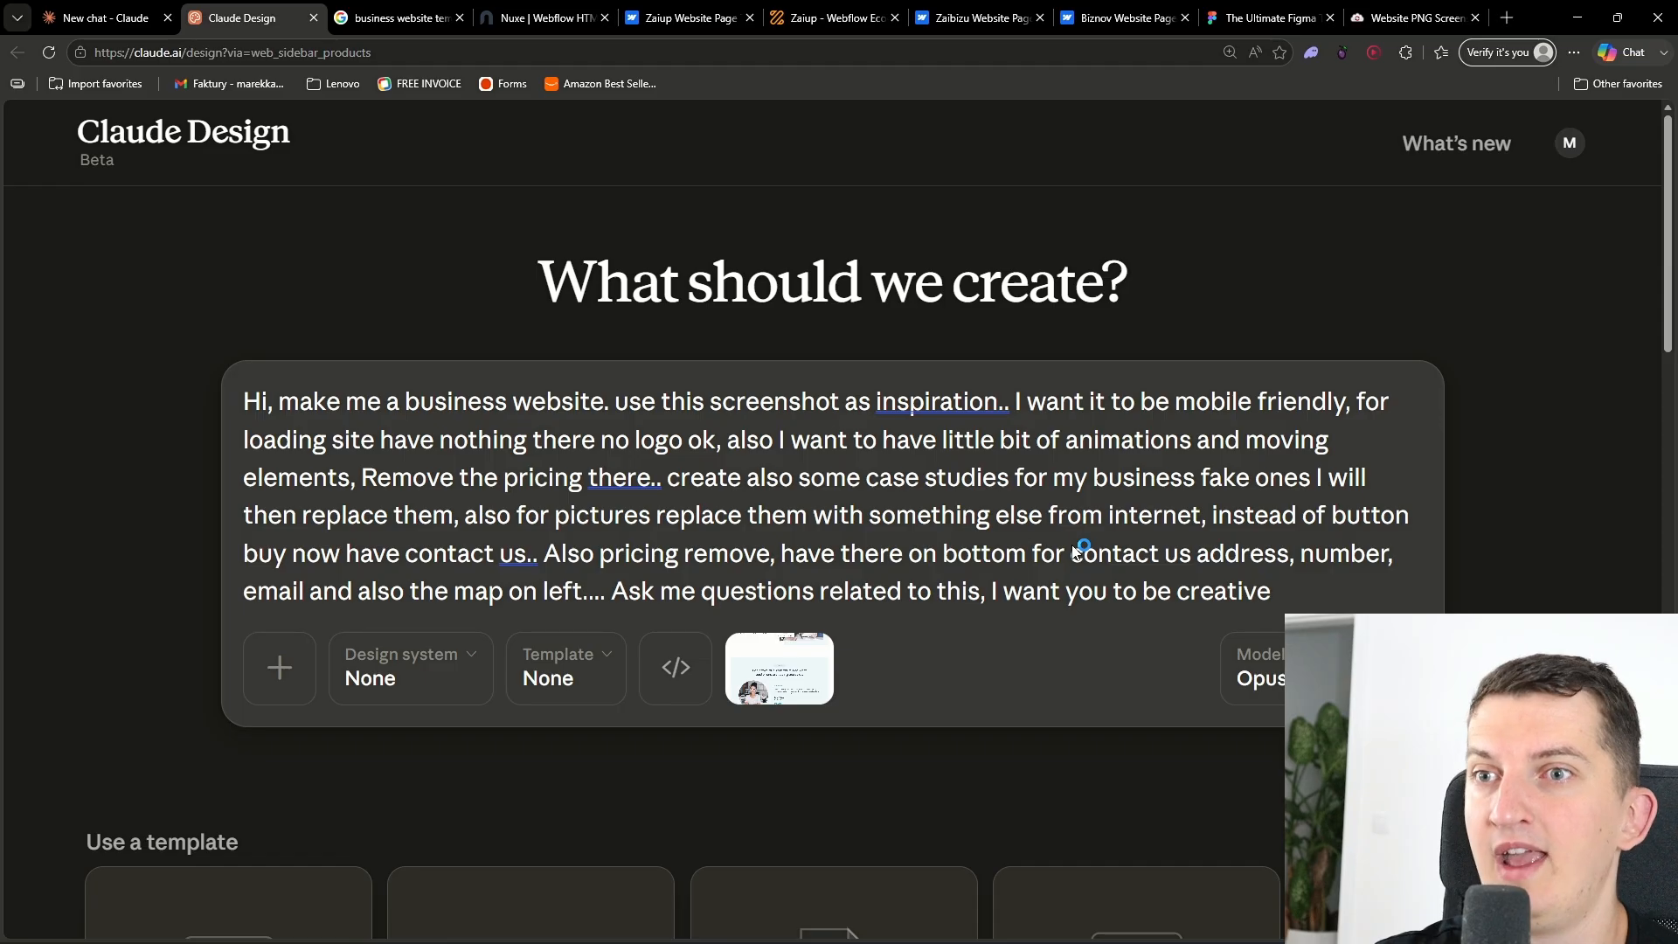
key("Return")
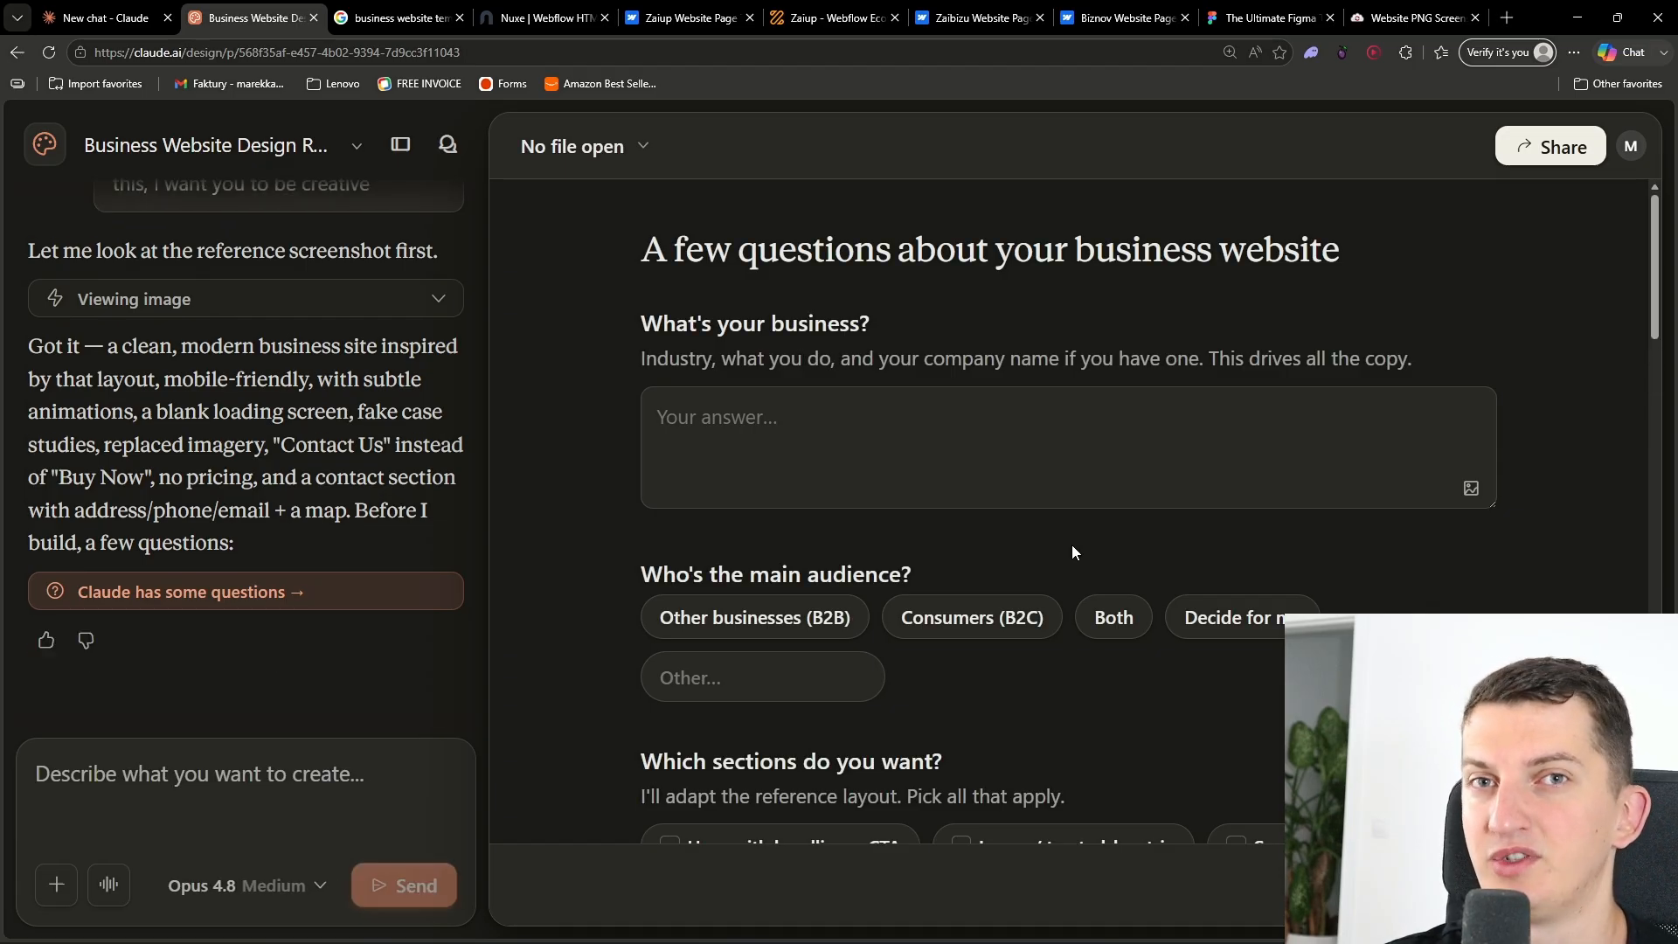
- Open ChatGPT in a new browser tab
left_click(656, 435)
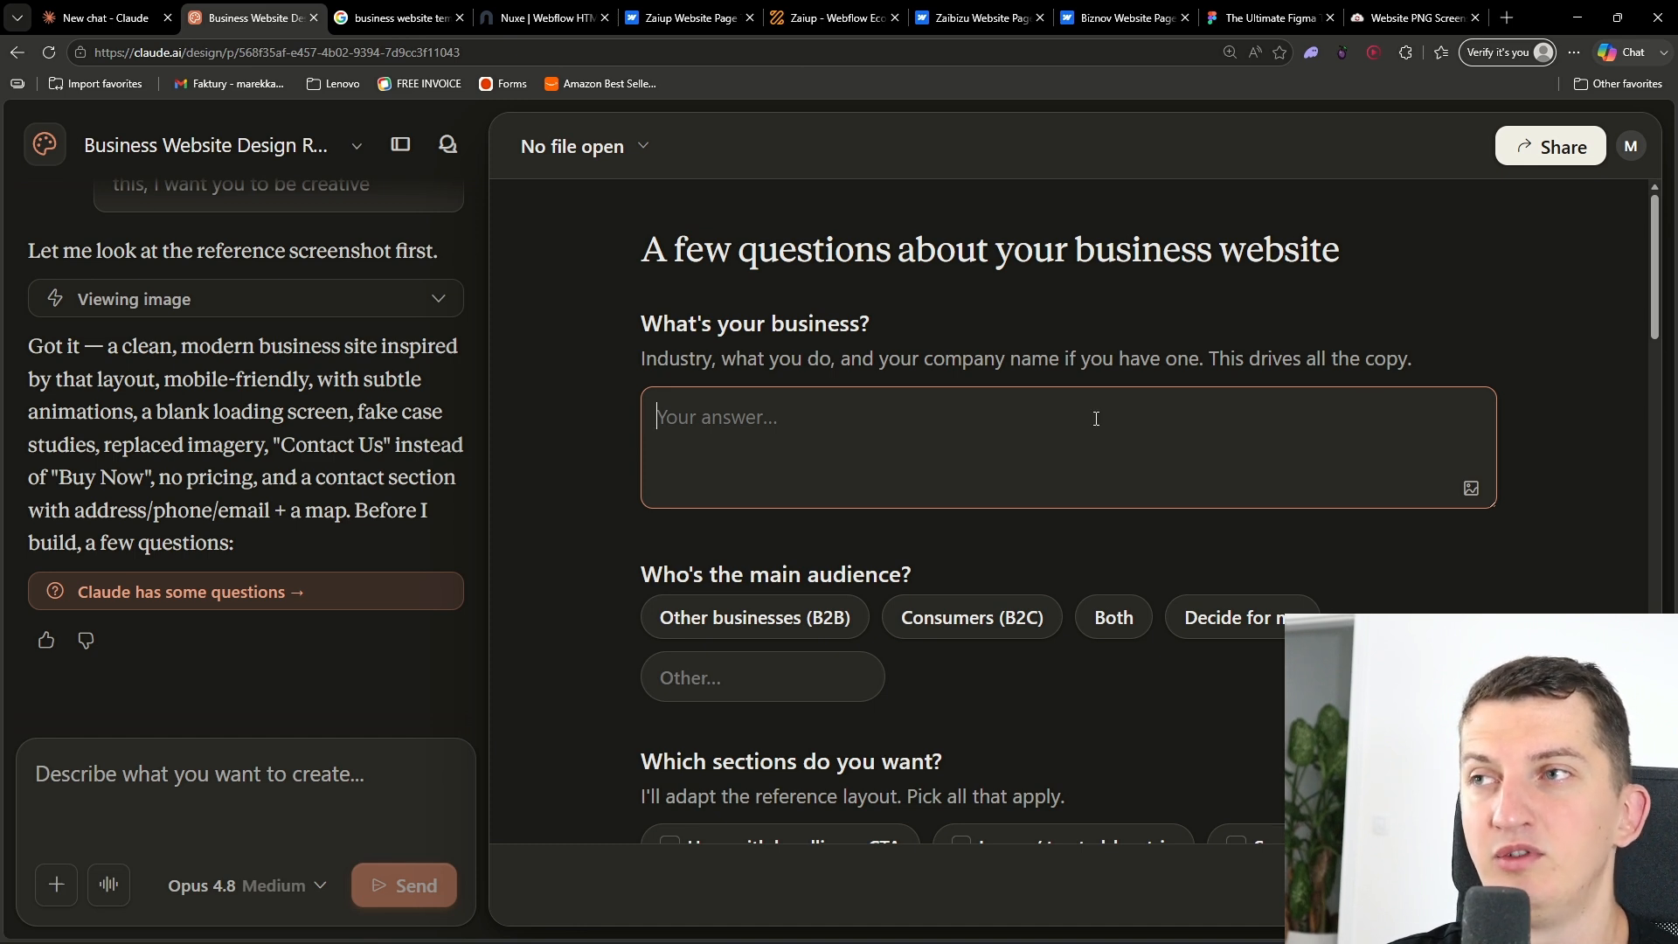
left_click(1505, 12)
type("cha")
key("Return")
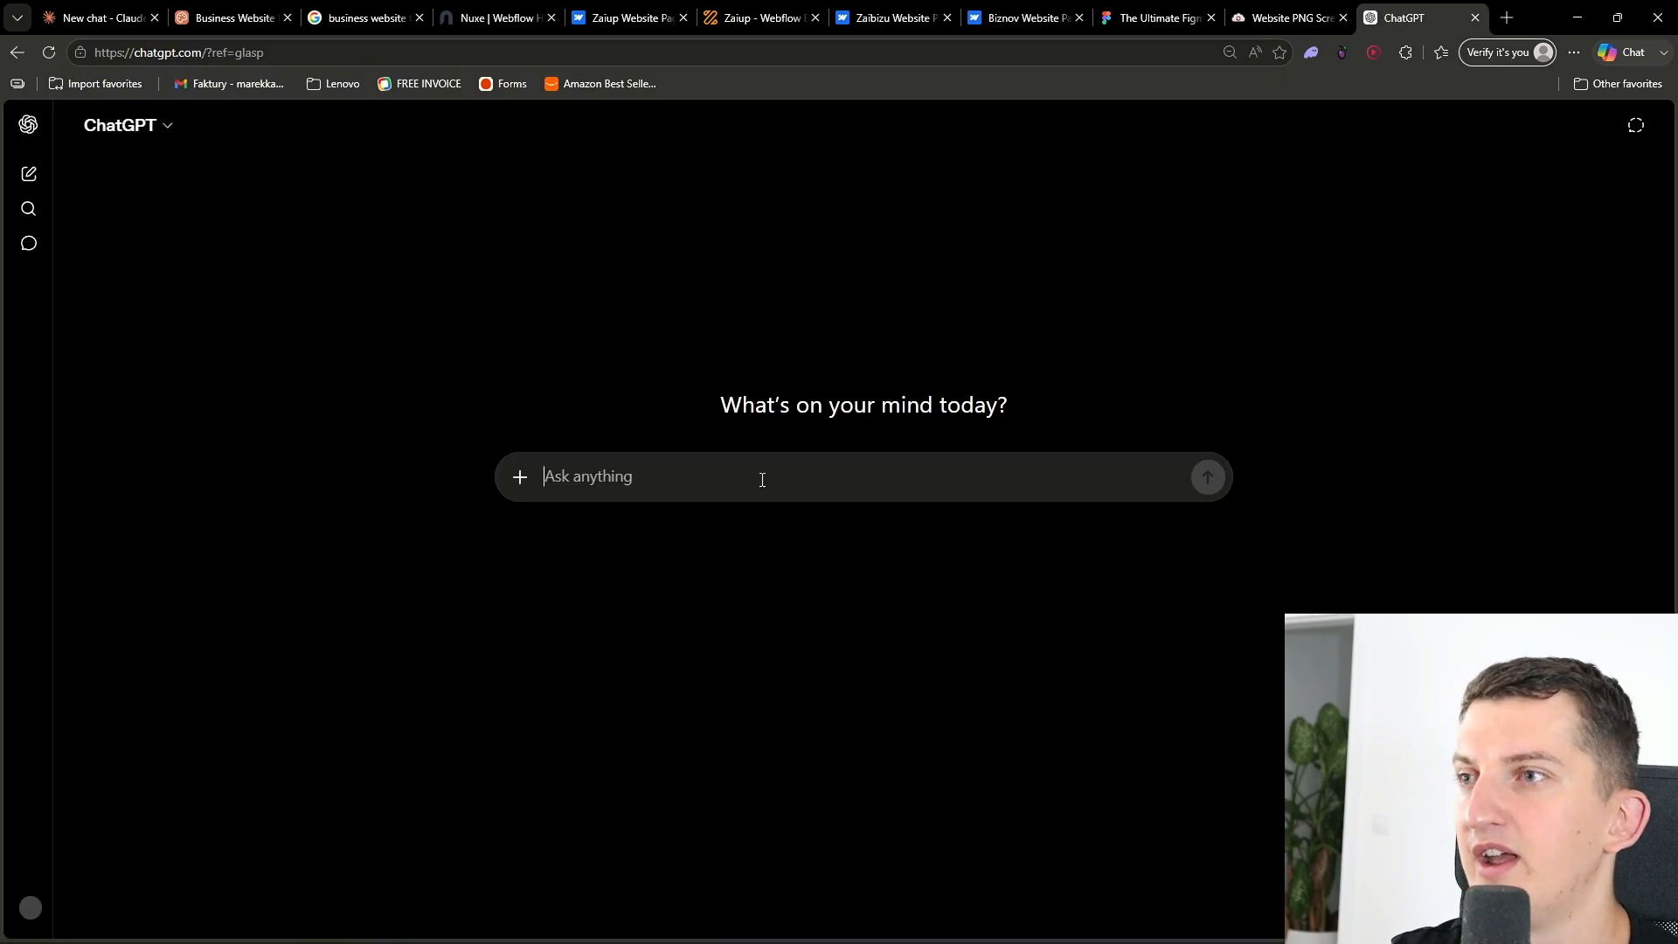
- Copy the "What's your business?" question and its hint from Claude Design and paste it into ChatGPT
left_click(179, 11)
triple_click(773, 372)
left_click_drag(640, 322, 1414, 365)
key("ctrl+c")
left_click(1404, 18)
left_click(817, 468)
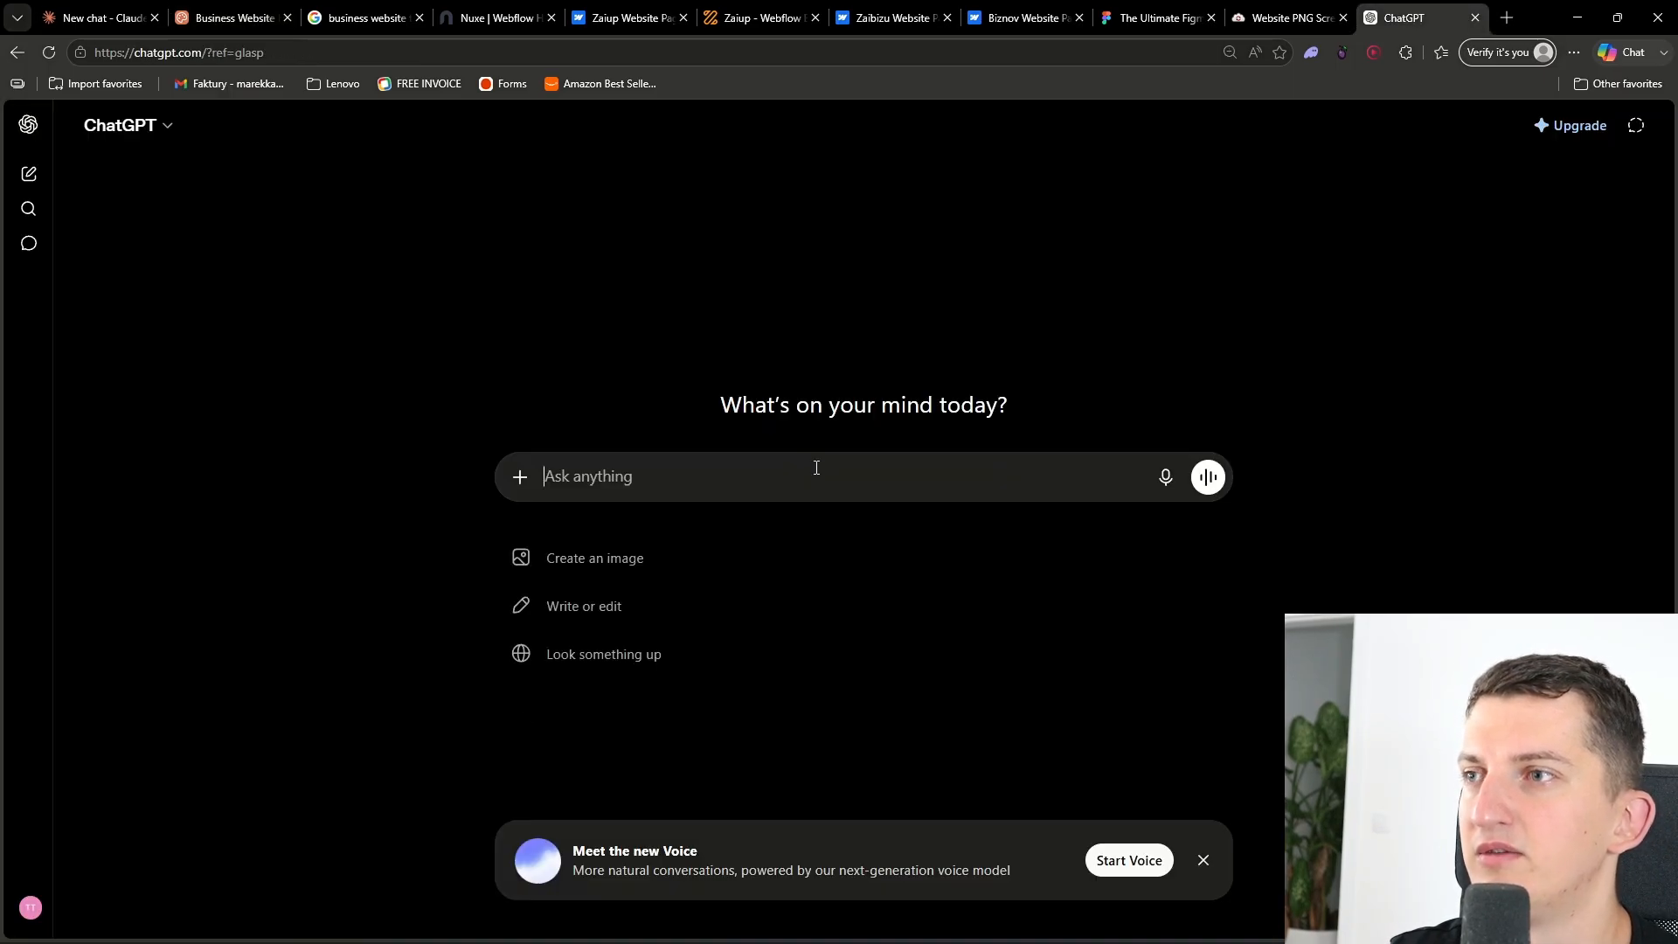
key("ctrl+v")
- Ask ChatGPT to generate an example consulting business about growing businesses' operations/financials for the website, and send it
key("shift+Return")
key("shift+Return")
key("shift+Return")
type("generate me a webusiness for just m")
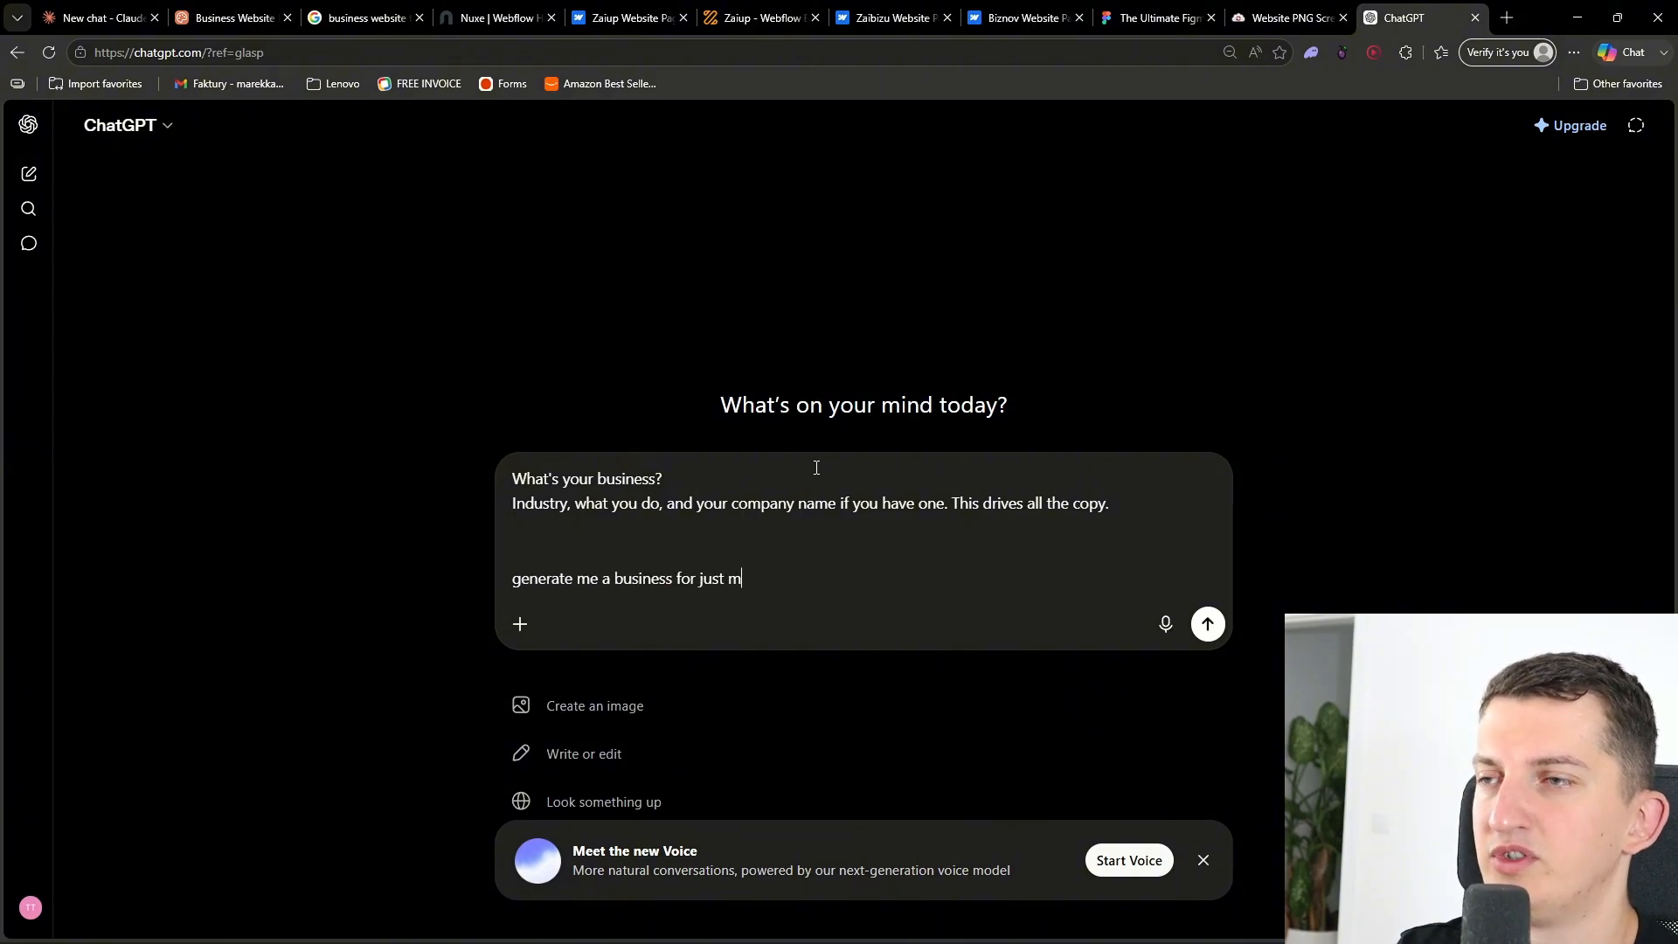
type("aking website ex")
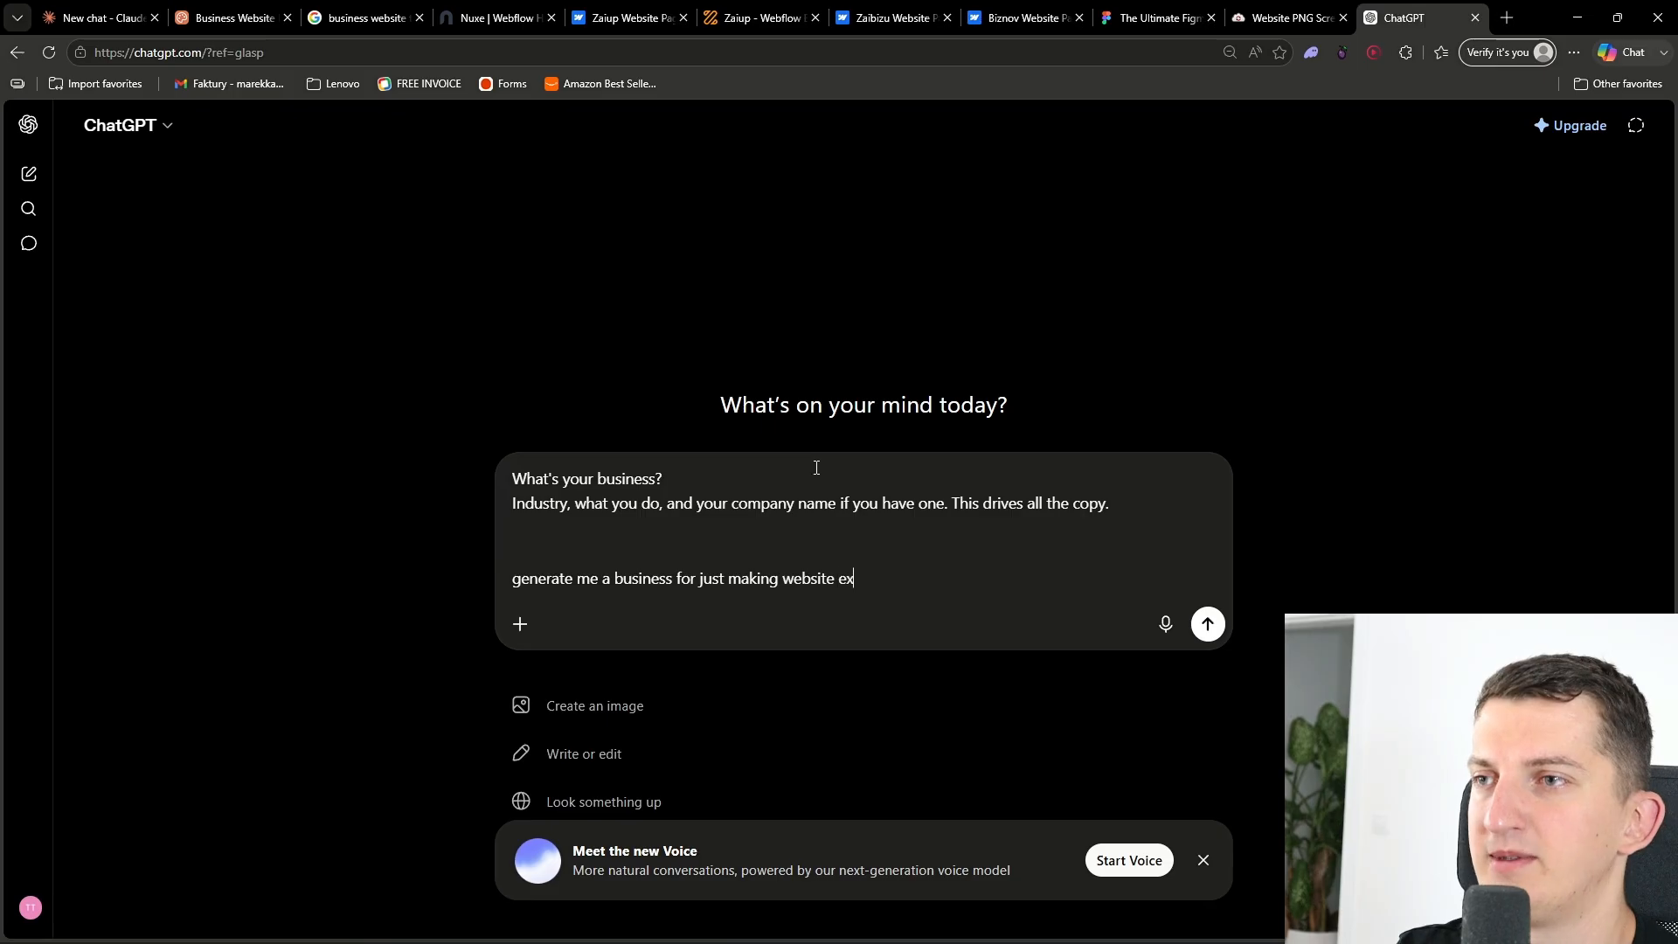
type("ample.. Lets say constulations ")
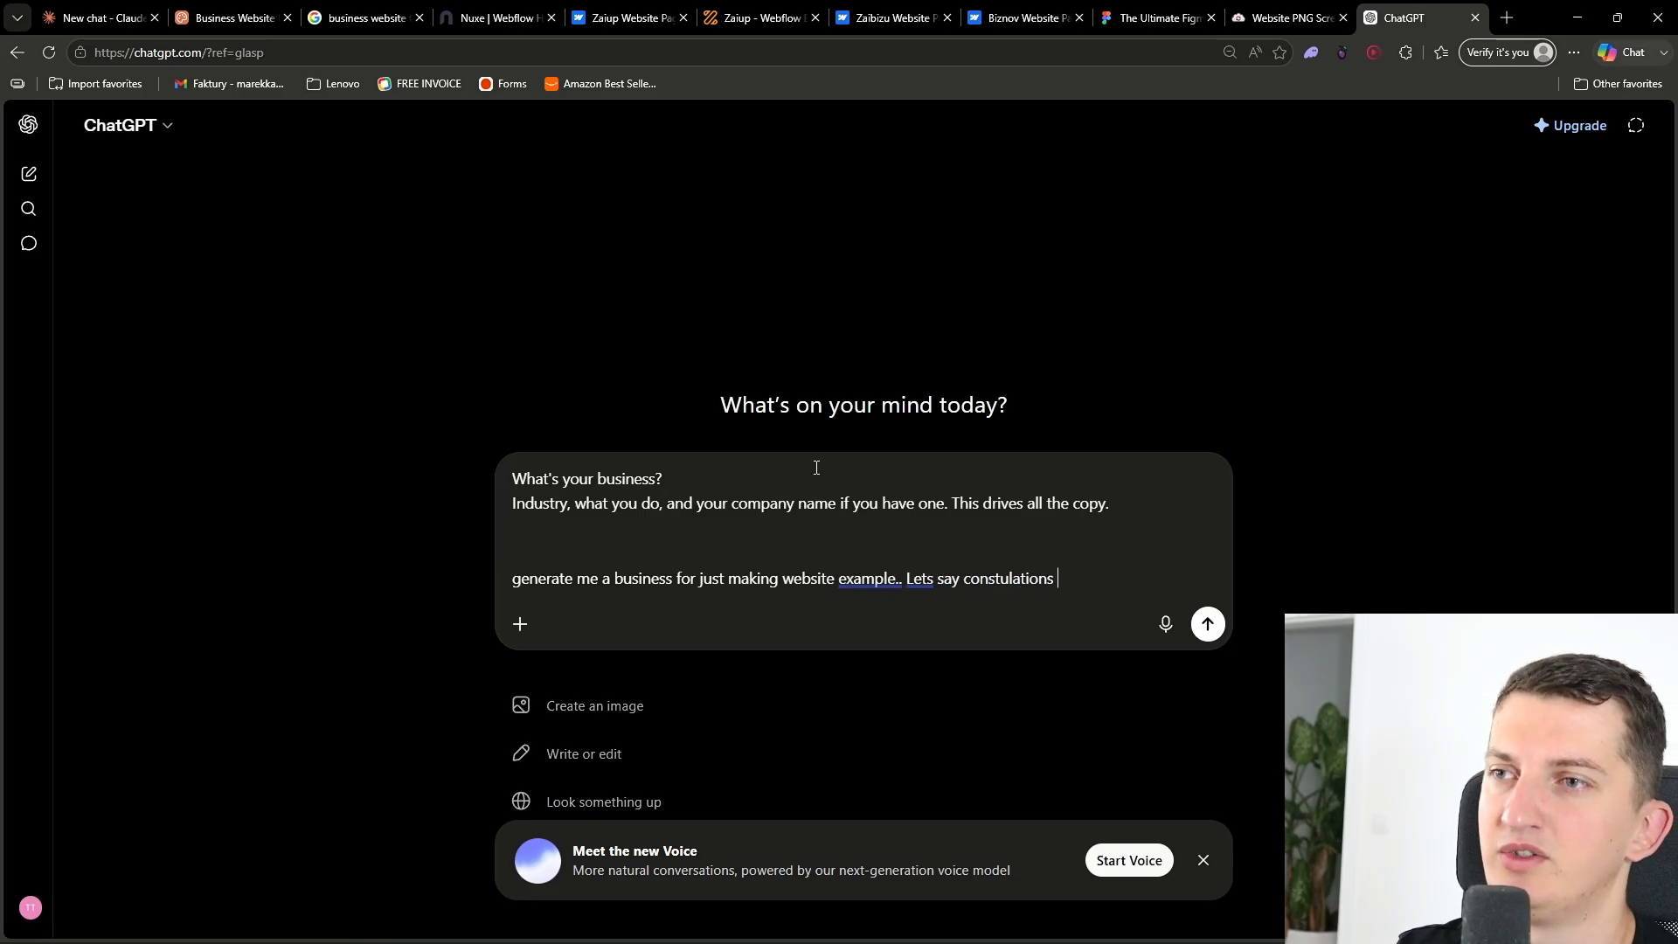
type("on how to grow")
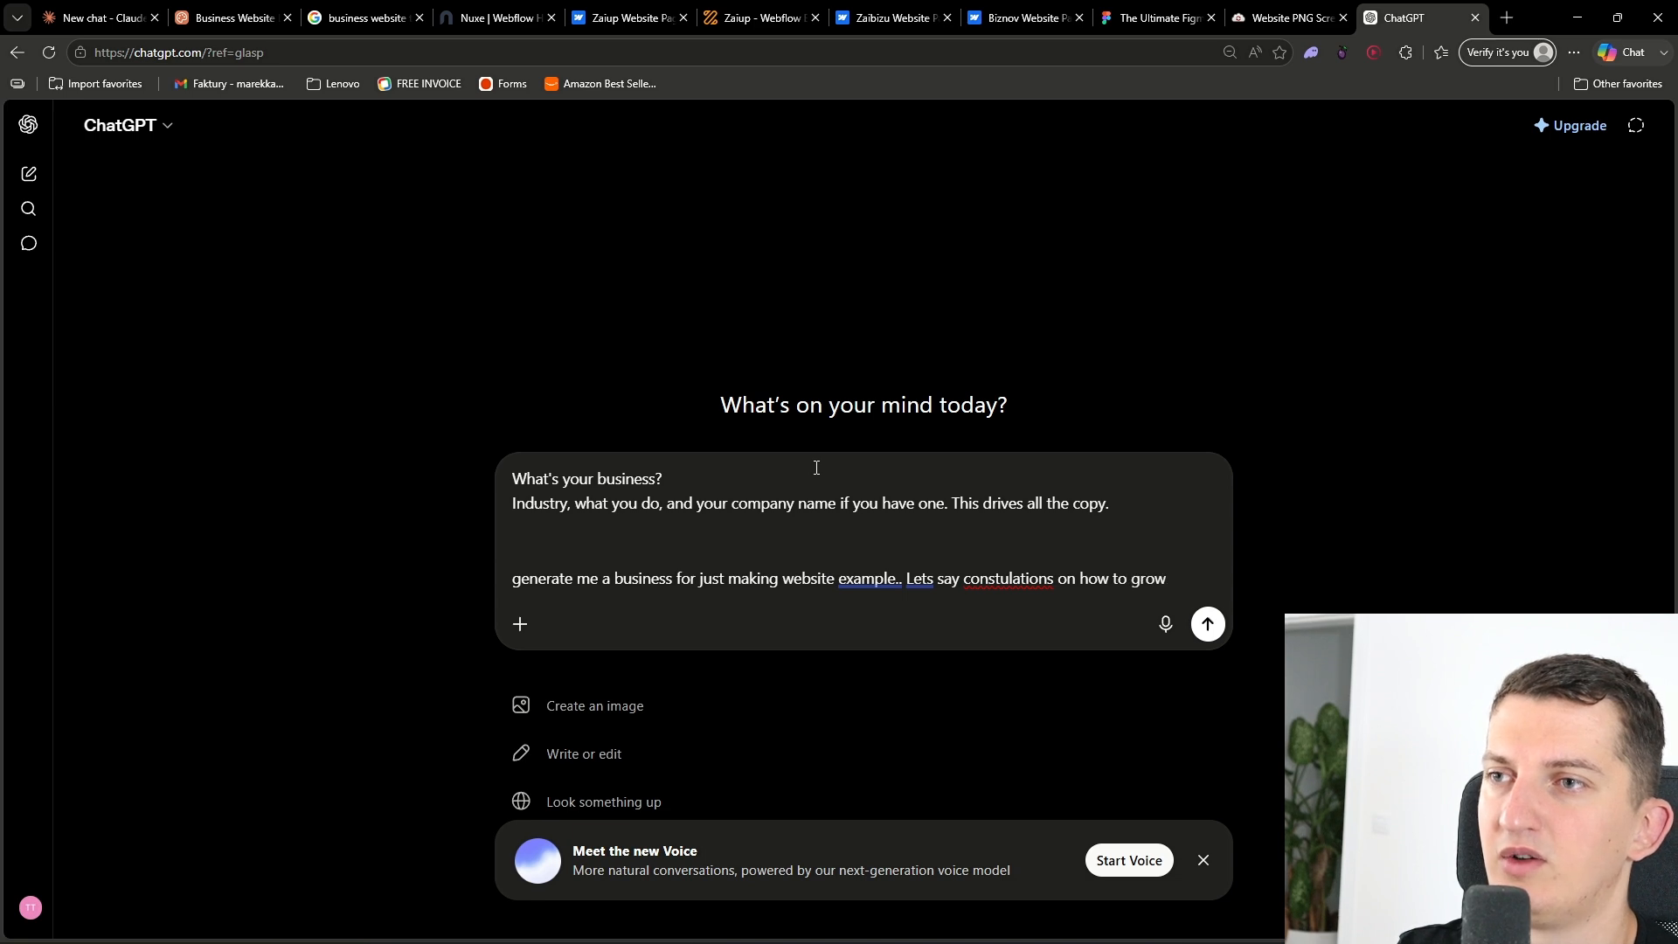
type(" bus")
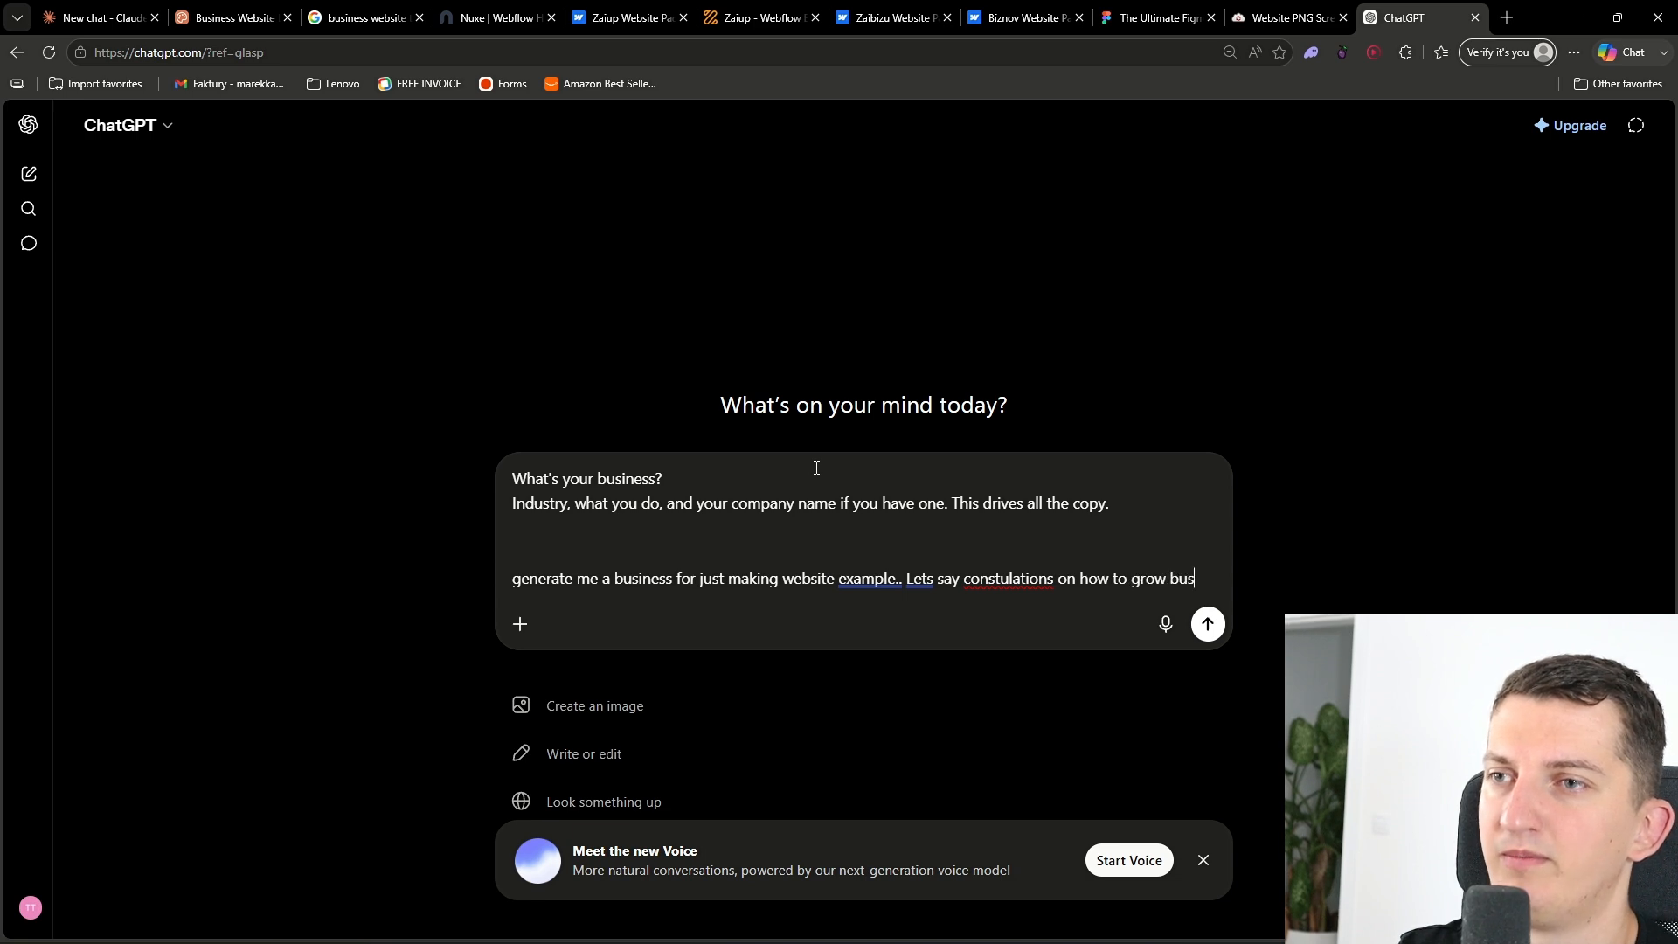
type("iness")
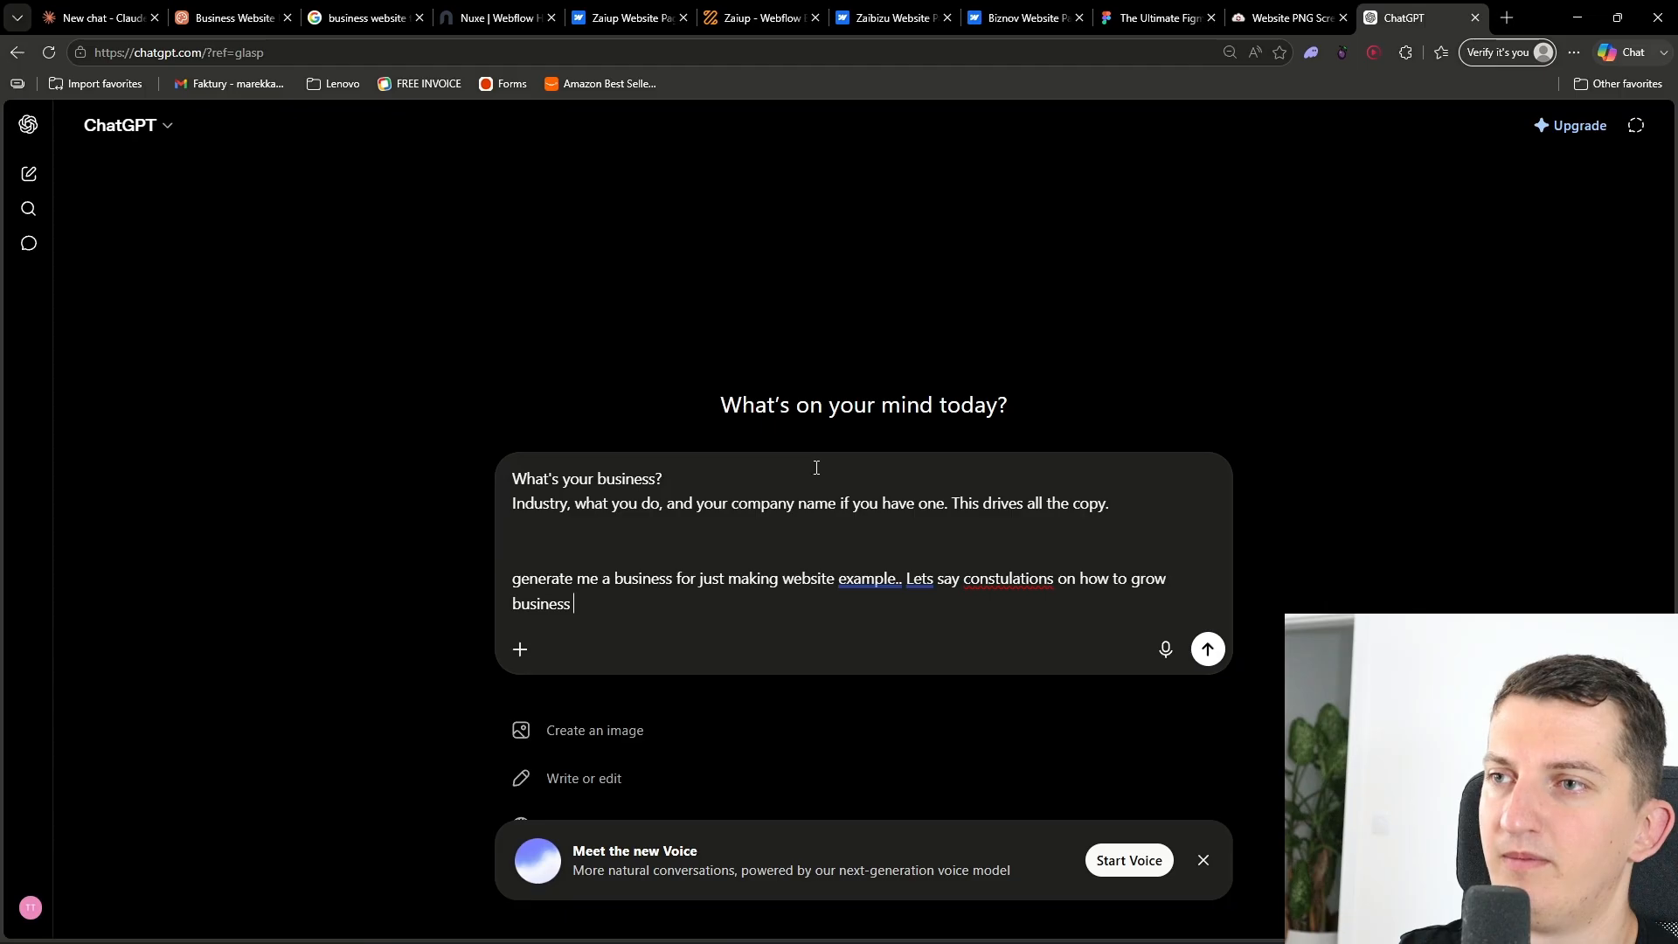
key("BackSpace")
type("es.. operations/financials")
key("Return")
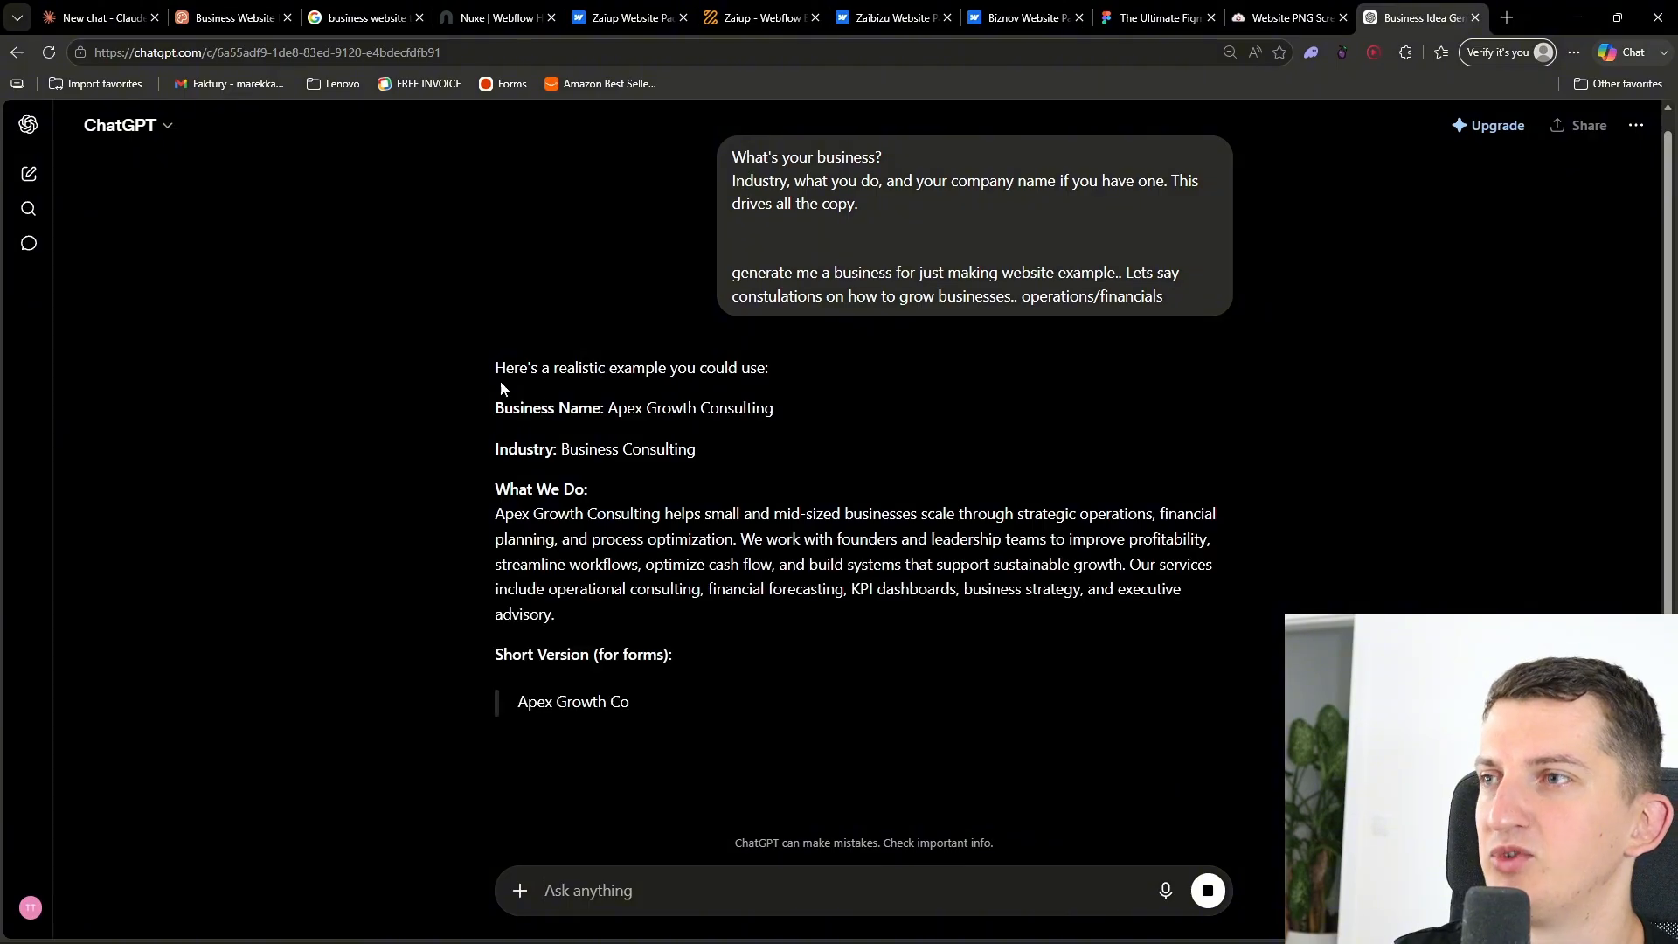
- Copy the generated Apex Growth Consulting name, industry and description into the "What's your business?" answer
left_click_drag(492, 403, 568, 443)
scroll(816, 616, "down", 2)
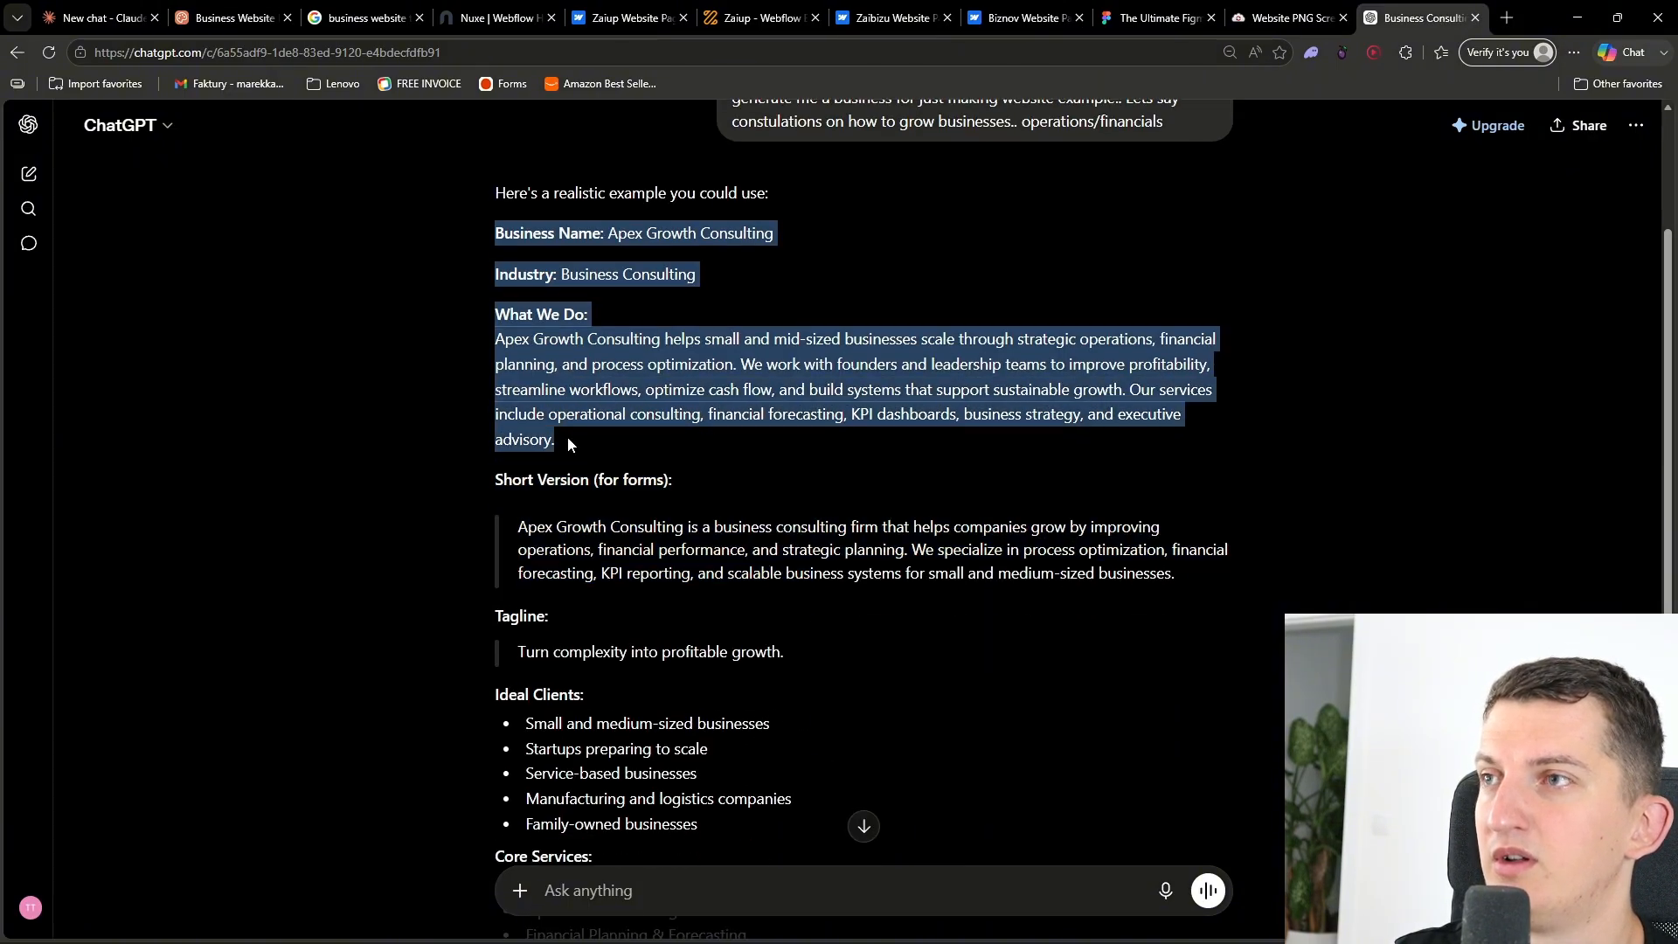
key("ctrl+c")
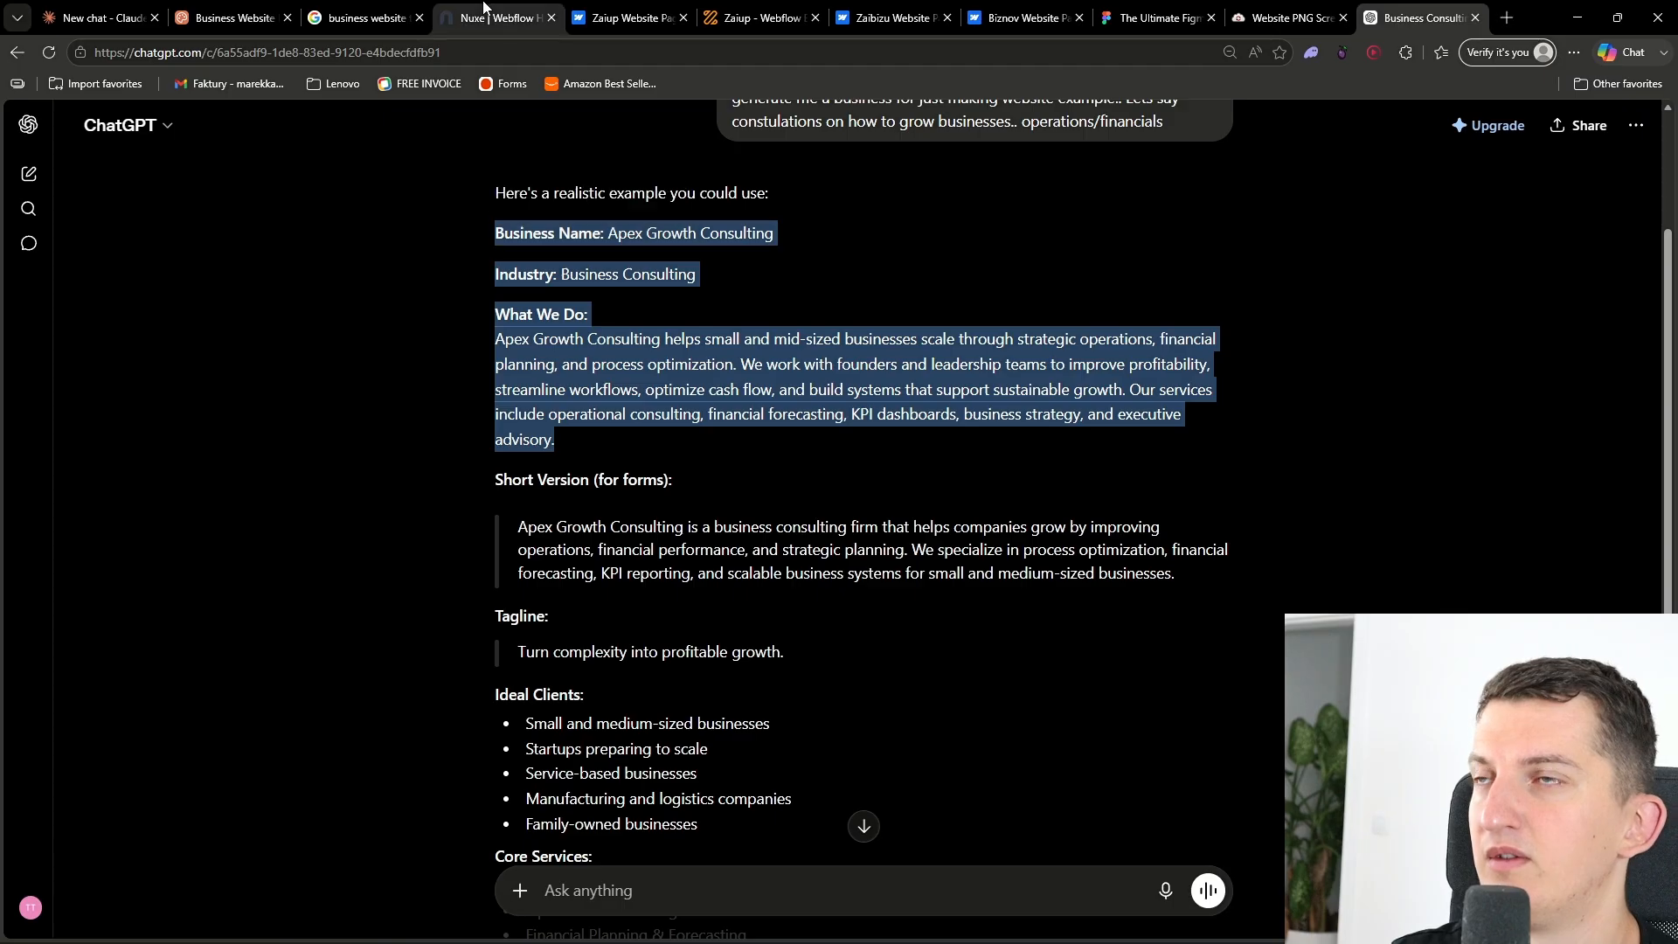
left_click(232, 18)
left_click(775, 472)
key("ctrl+v")
scroll(782, 472, "up", 5)
scroll(782, 473, "down", 2)
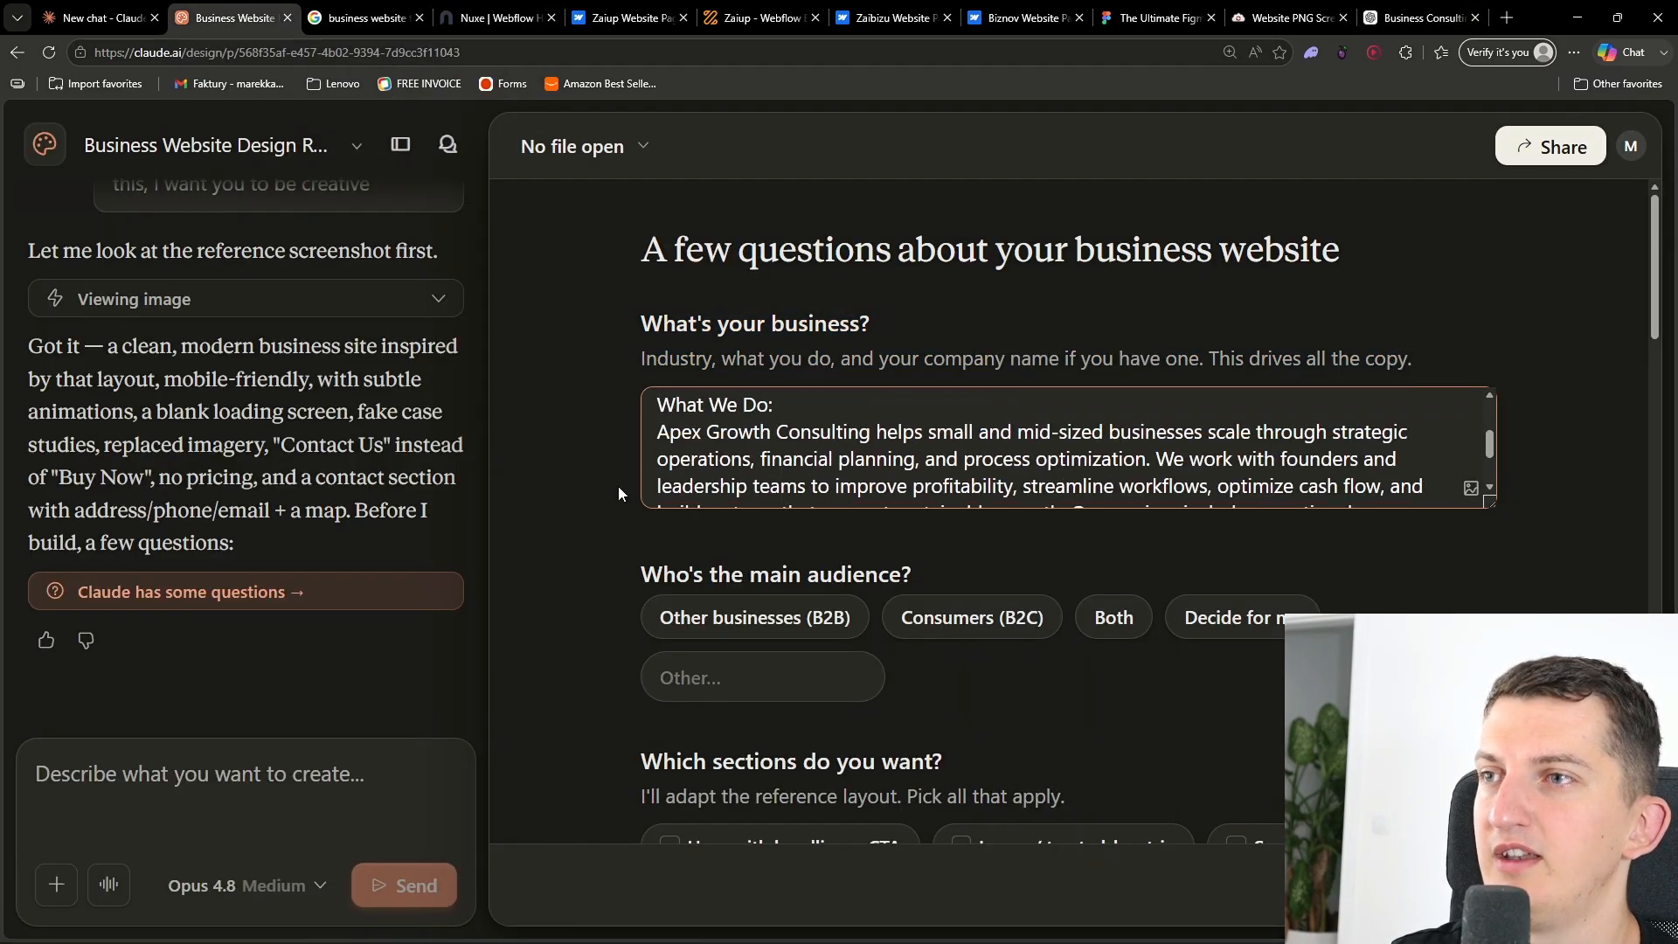
- Set the main audience to Other businesses (B2B) and tick the Hero, Logos and Services sections
scroll(616, 512, "down", 2)
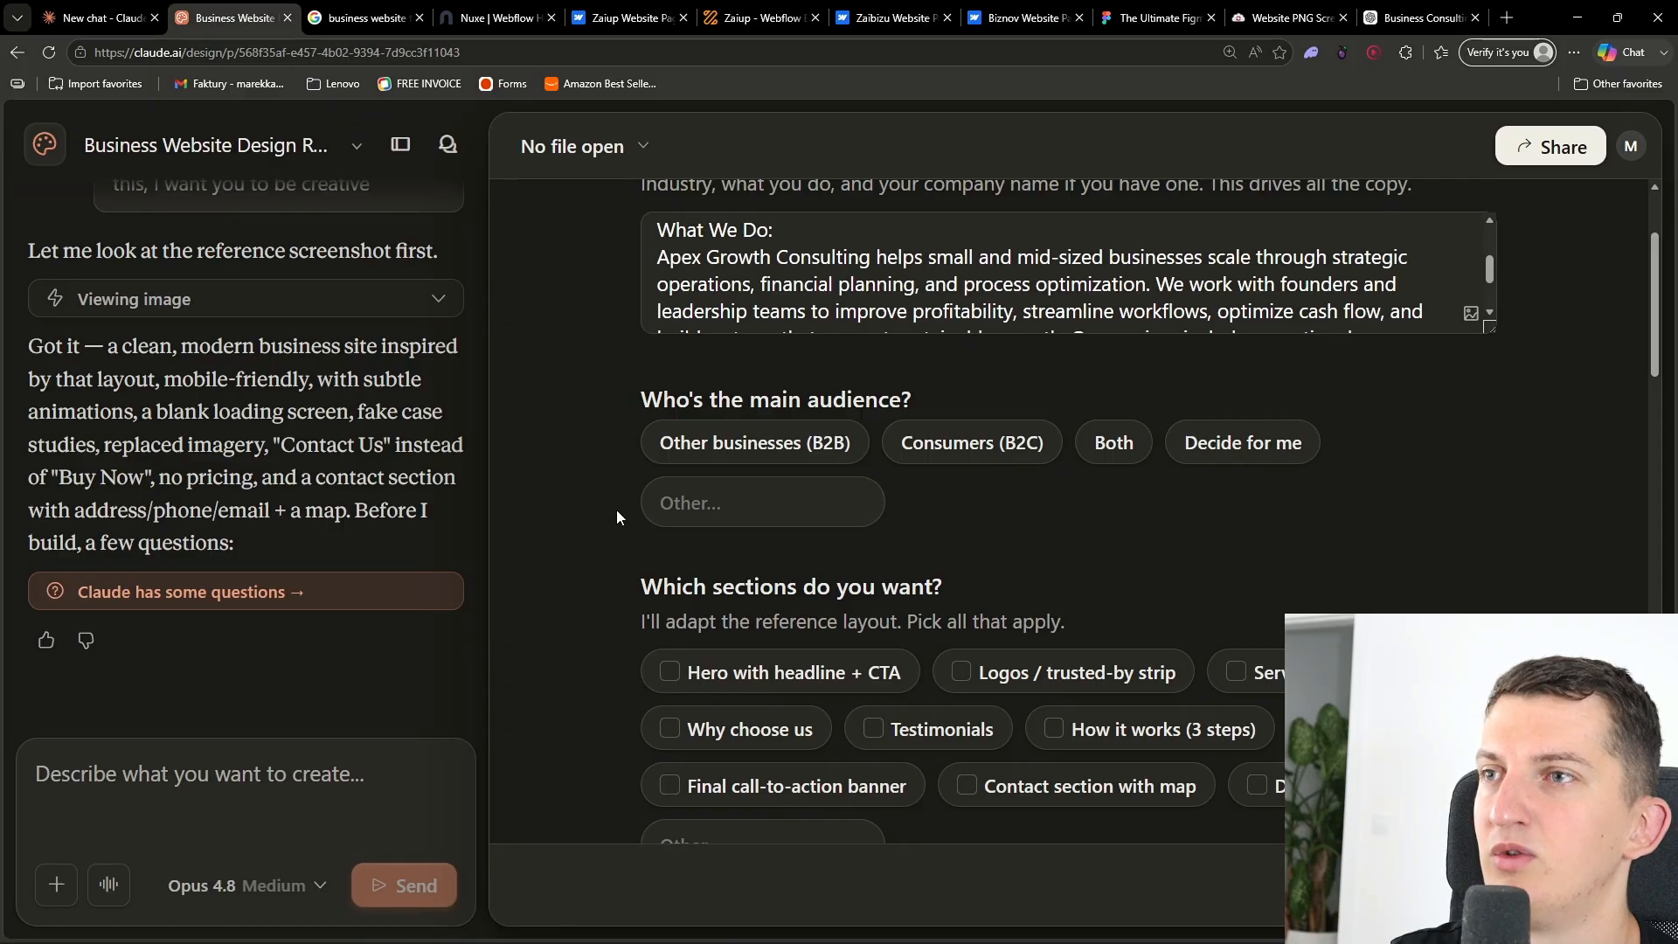
left_click(785, 448)
scroll(572, 564, "down", 2)
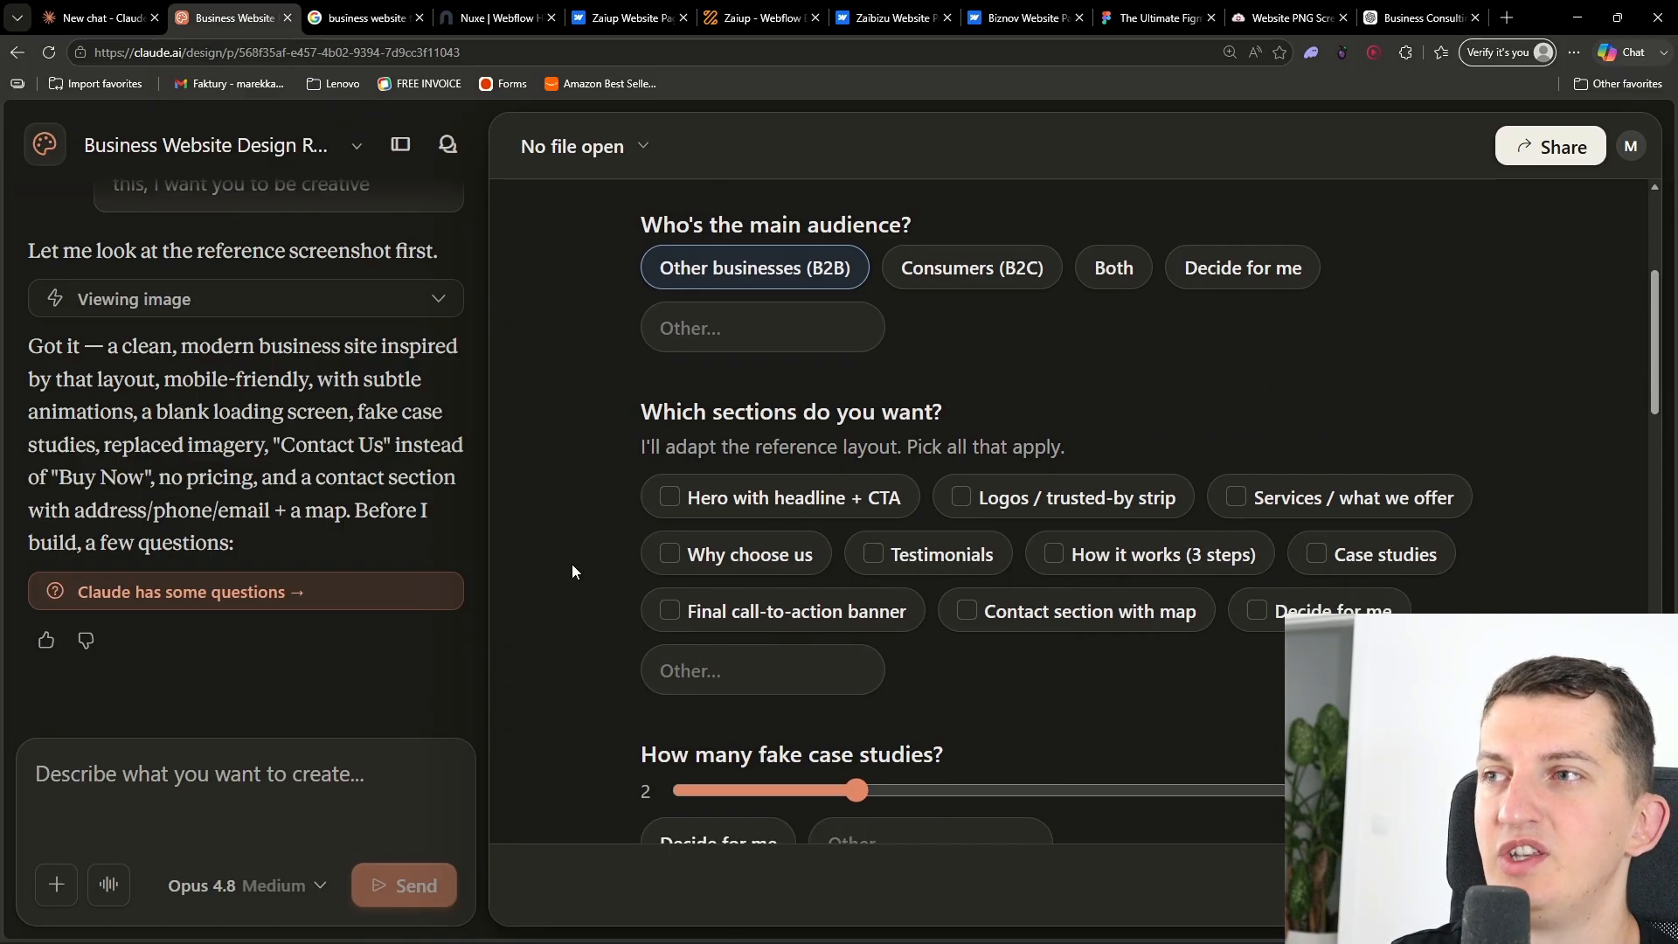
left_click(715, 511)
left_click(1128, 511)
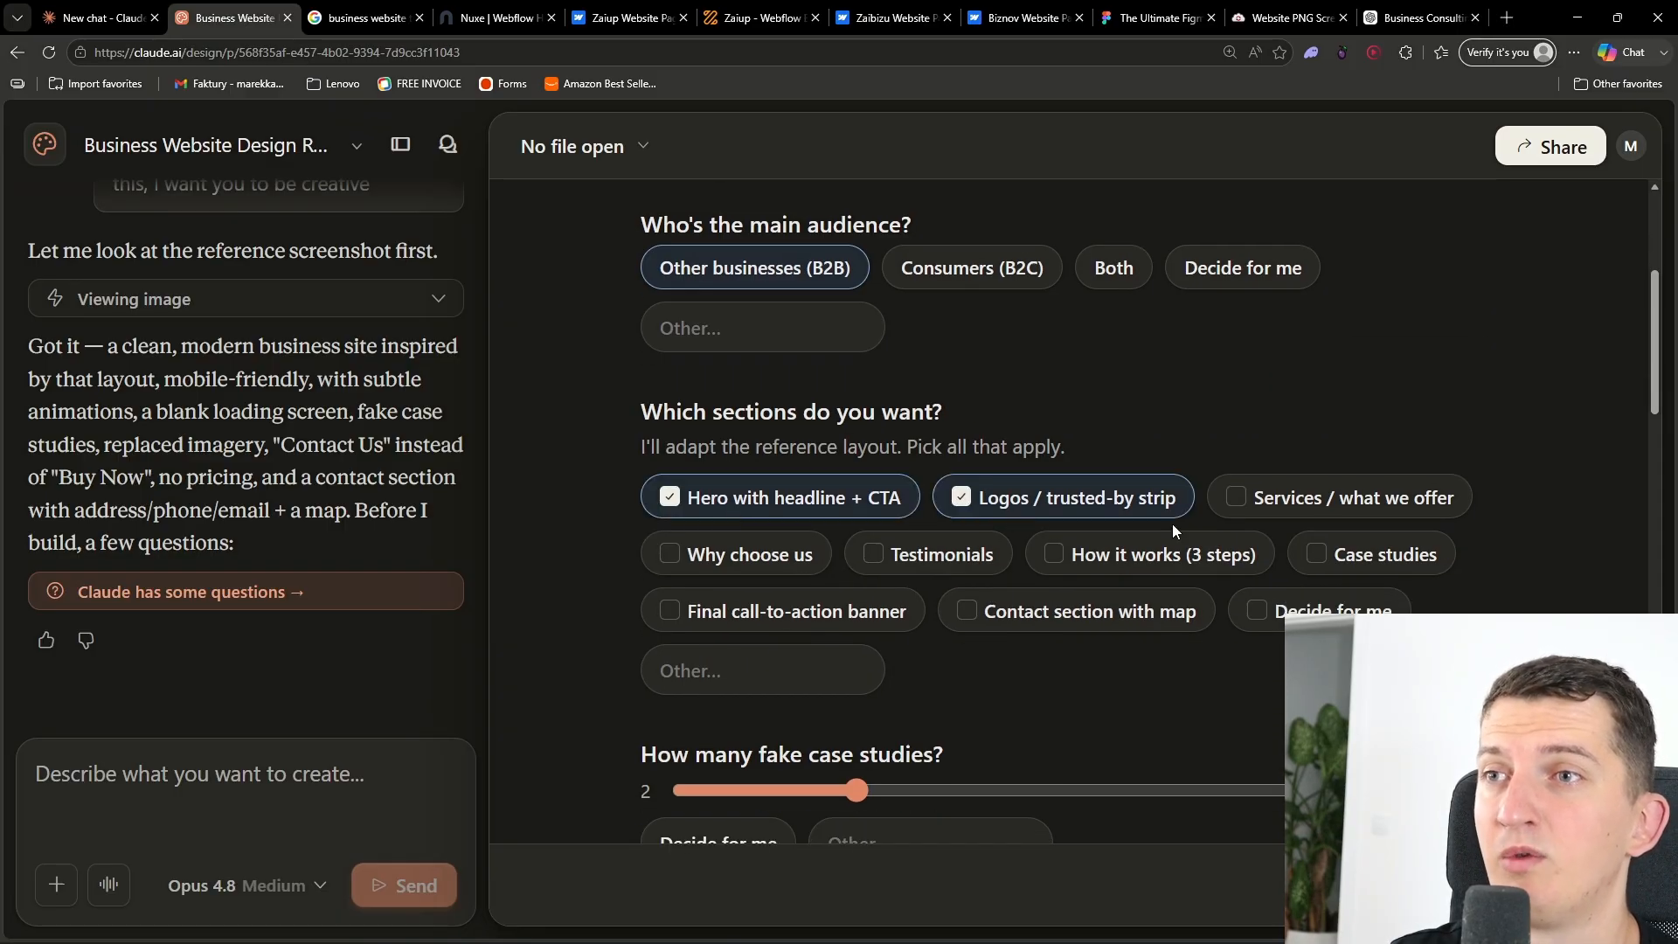
left_click(1232, 495)
- Also tick Why choose us, Testimonials, How it works, Case studies, Final call-to-action banner and Contact section with map
scroll(1049, 524, "down", 1)
left_click(743, 540)
left_click(934, 541)
scroll(1109, 651, "down", 1)
left_click(1127, 528)
scroll(1223, 516, "down", 1)
left_click(1339, 492)
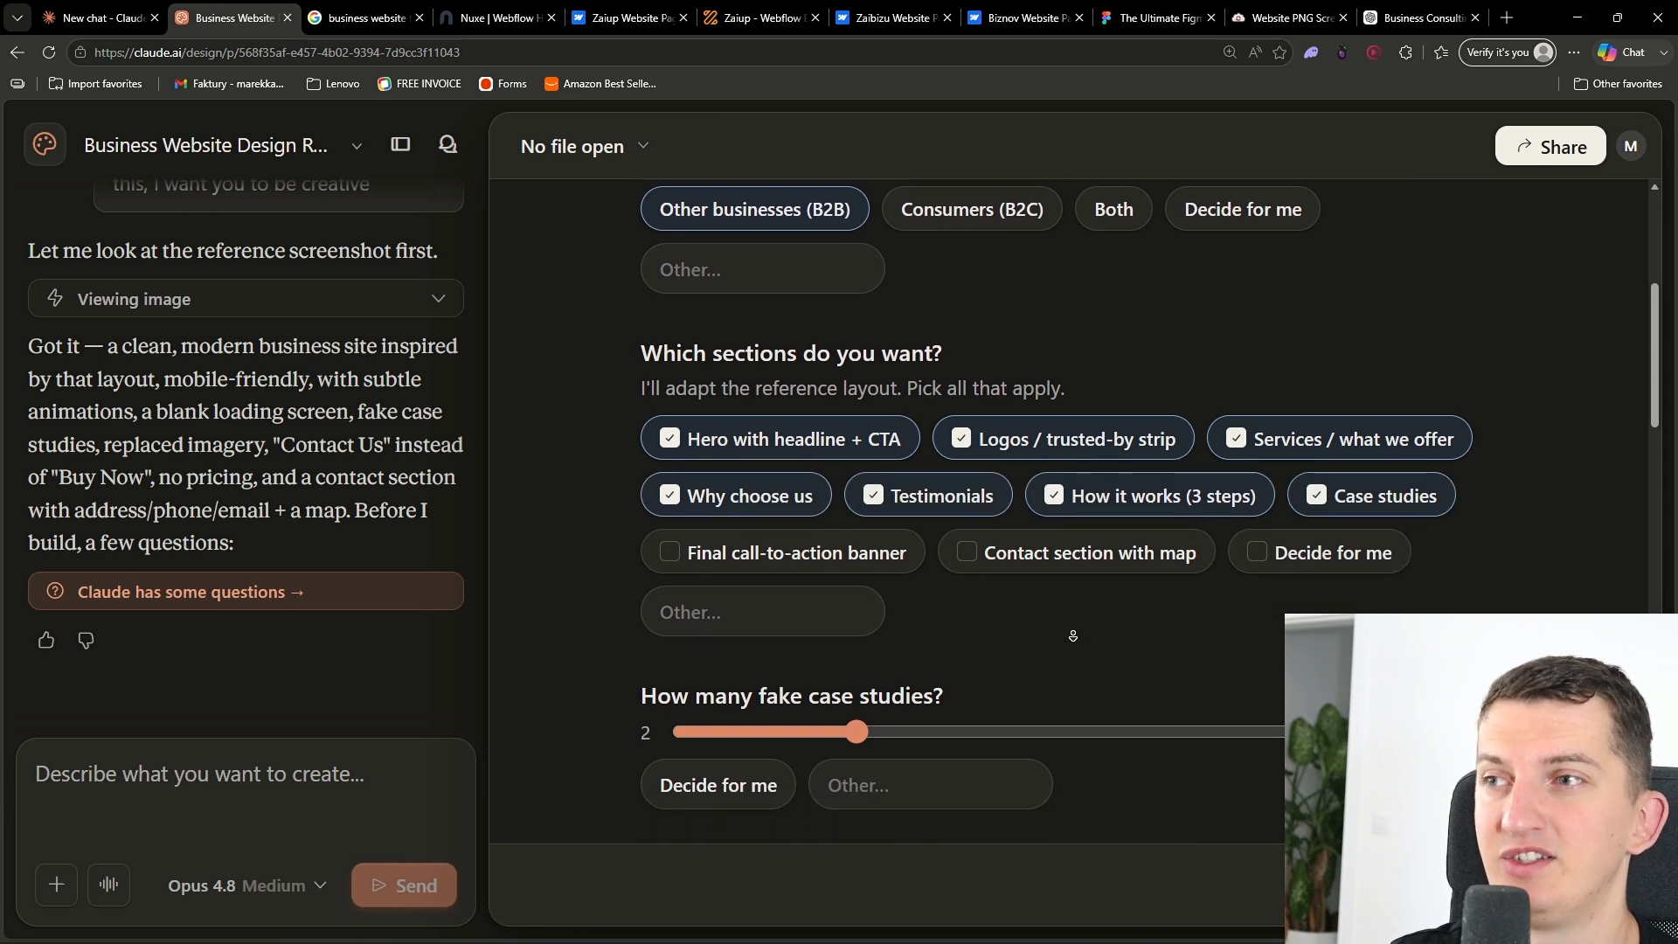
scroll(1075, 637, "down", 2)
scroll(1042, 665, "down", 3)
left_click(795, 245)
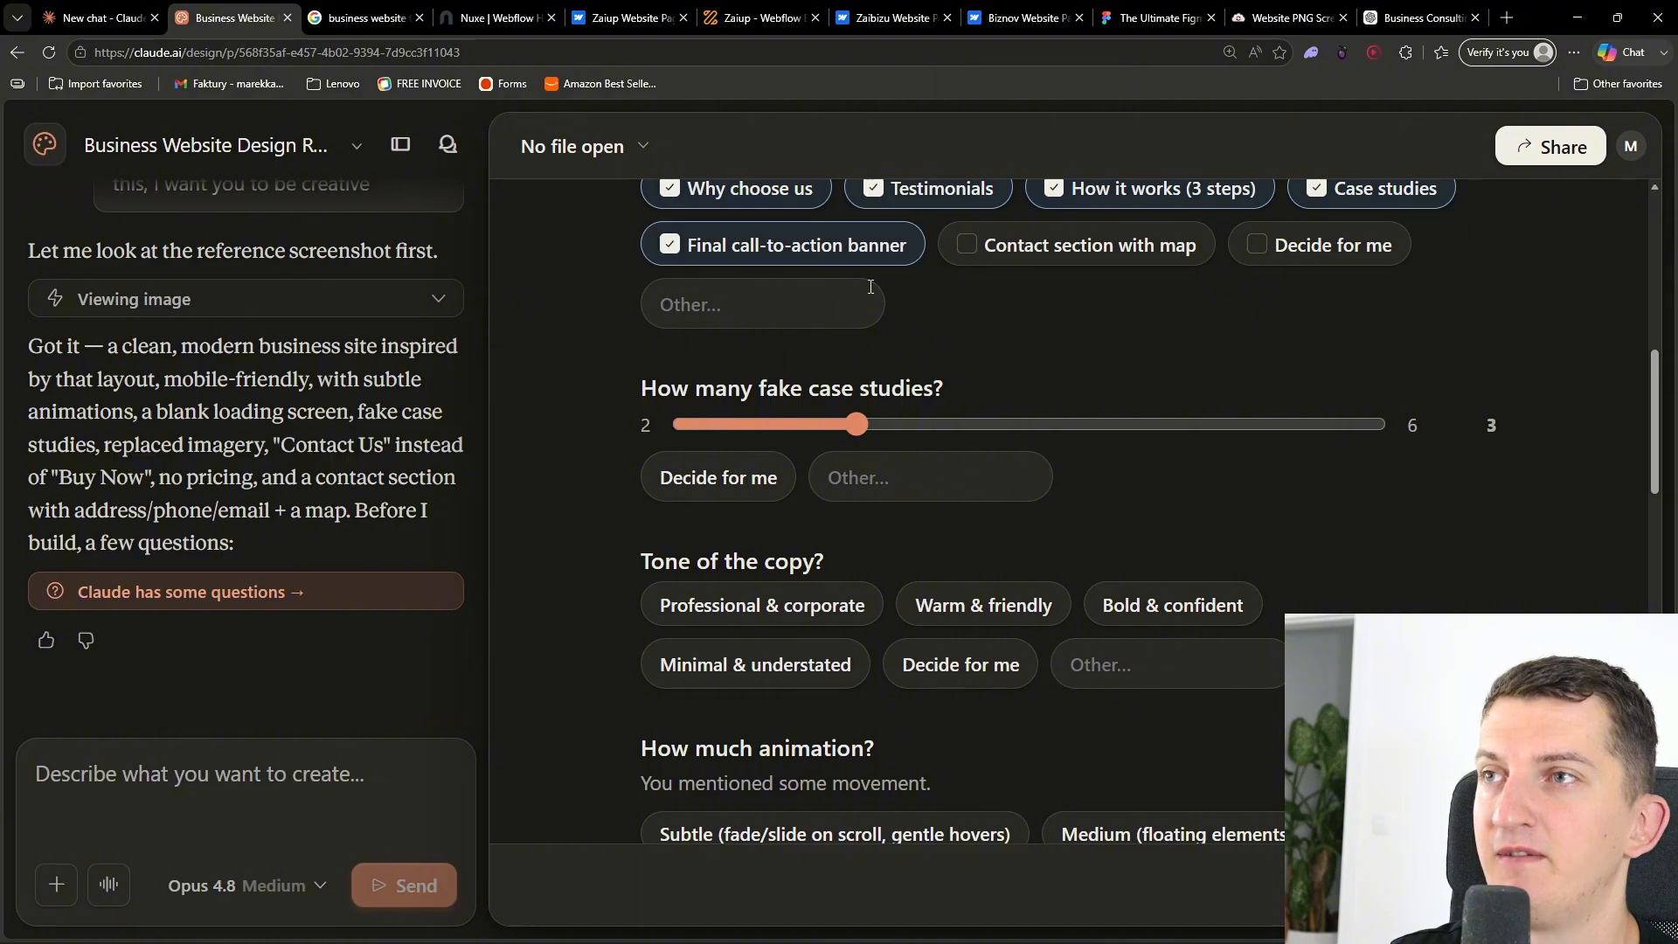
scroll(1092, 439, "up", 2)
left_click(1105, 428)
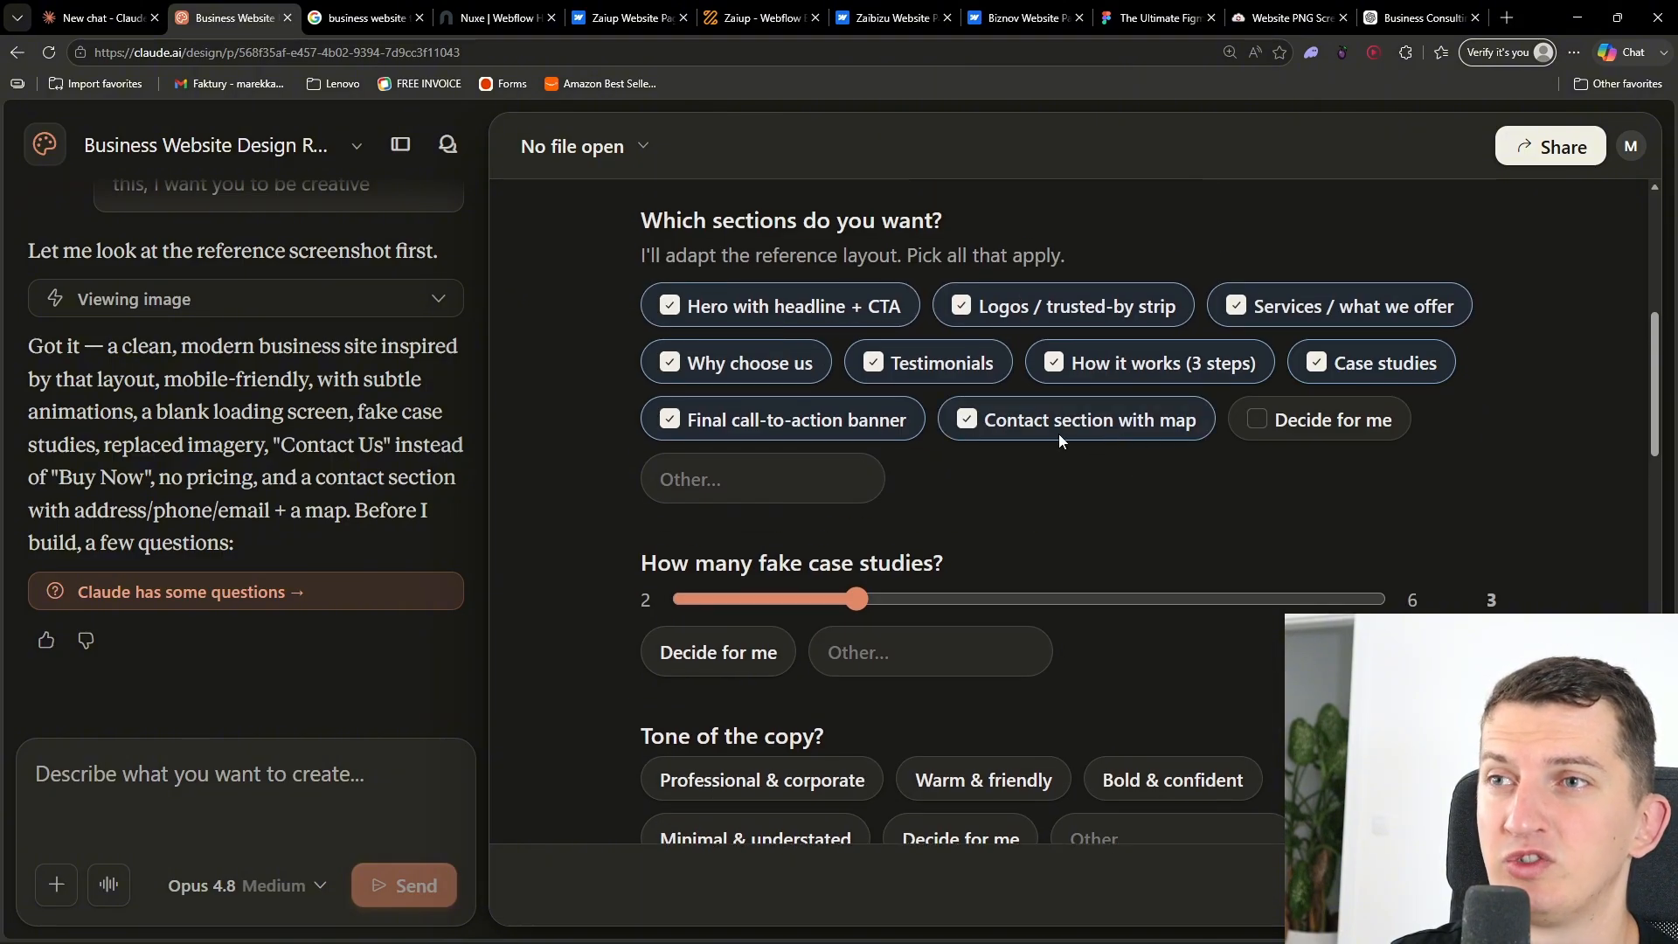
- Set the number of fake case studies to 4 and the copy tone to Professional & corporate
scroll(1003, 500, "down", 2)
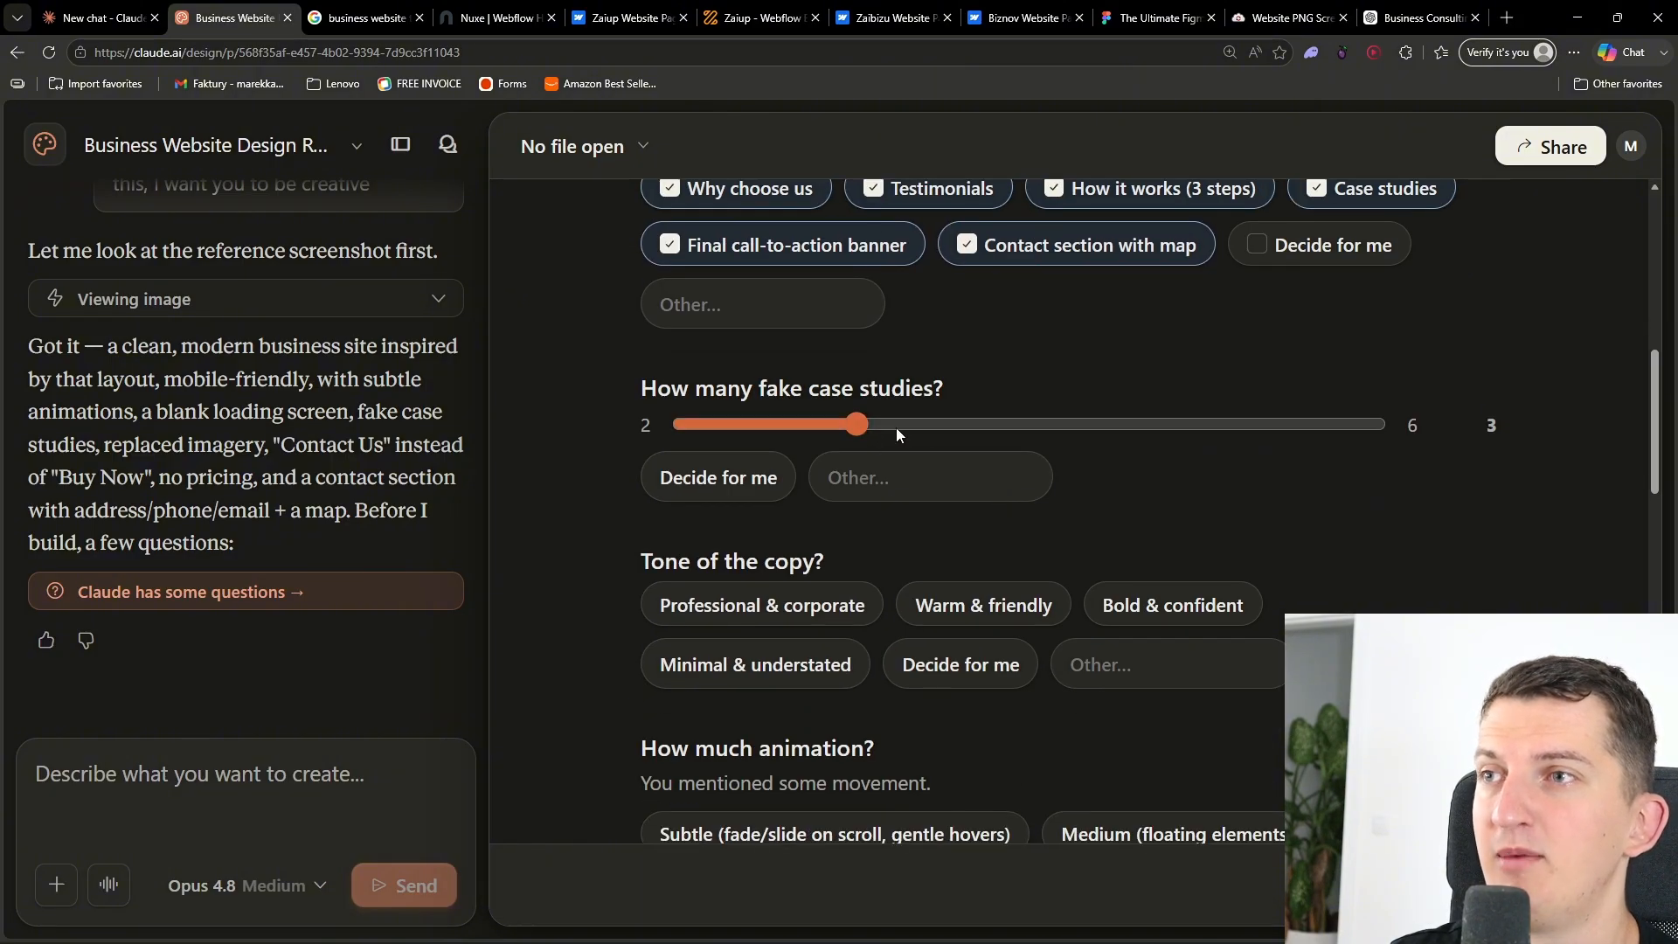
left_click(1019, 428)
mouse_move(1019, 428)
left_mouse_down()
mouse_move(1157, 434)
mouse_move(1025, 438)
left_mouse_up()
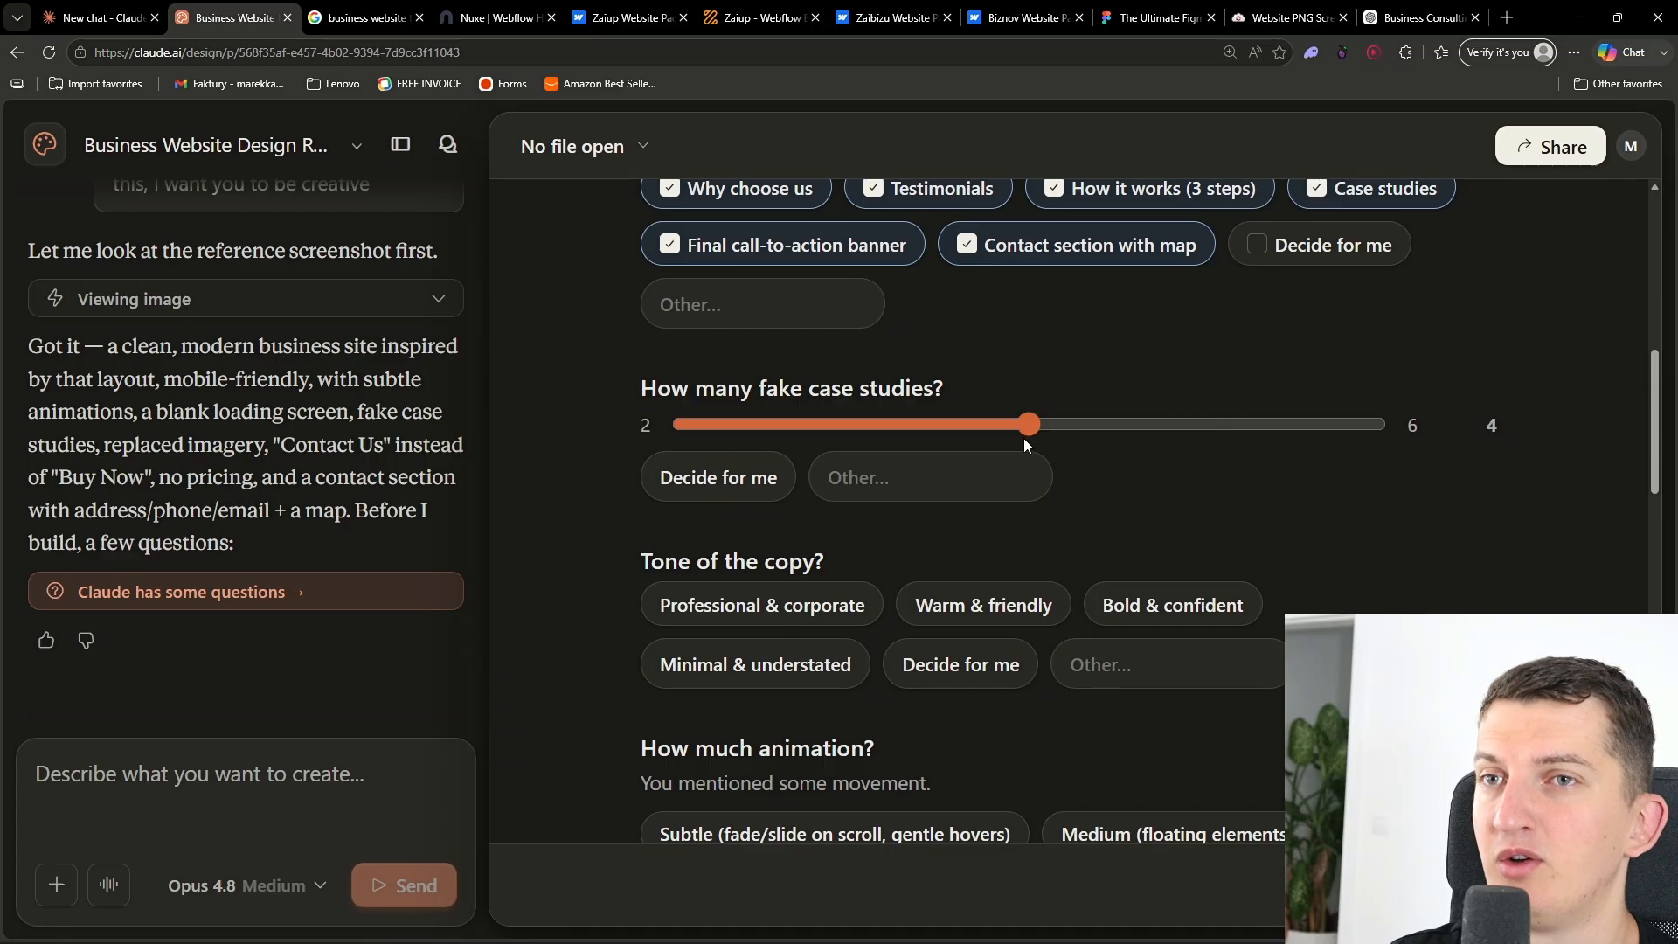
scroll(1191, 498, "down", 2)
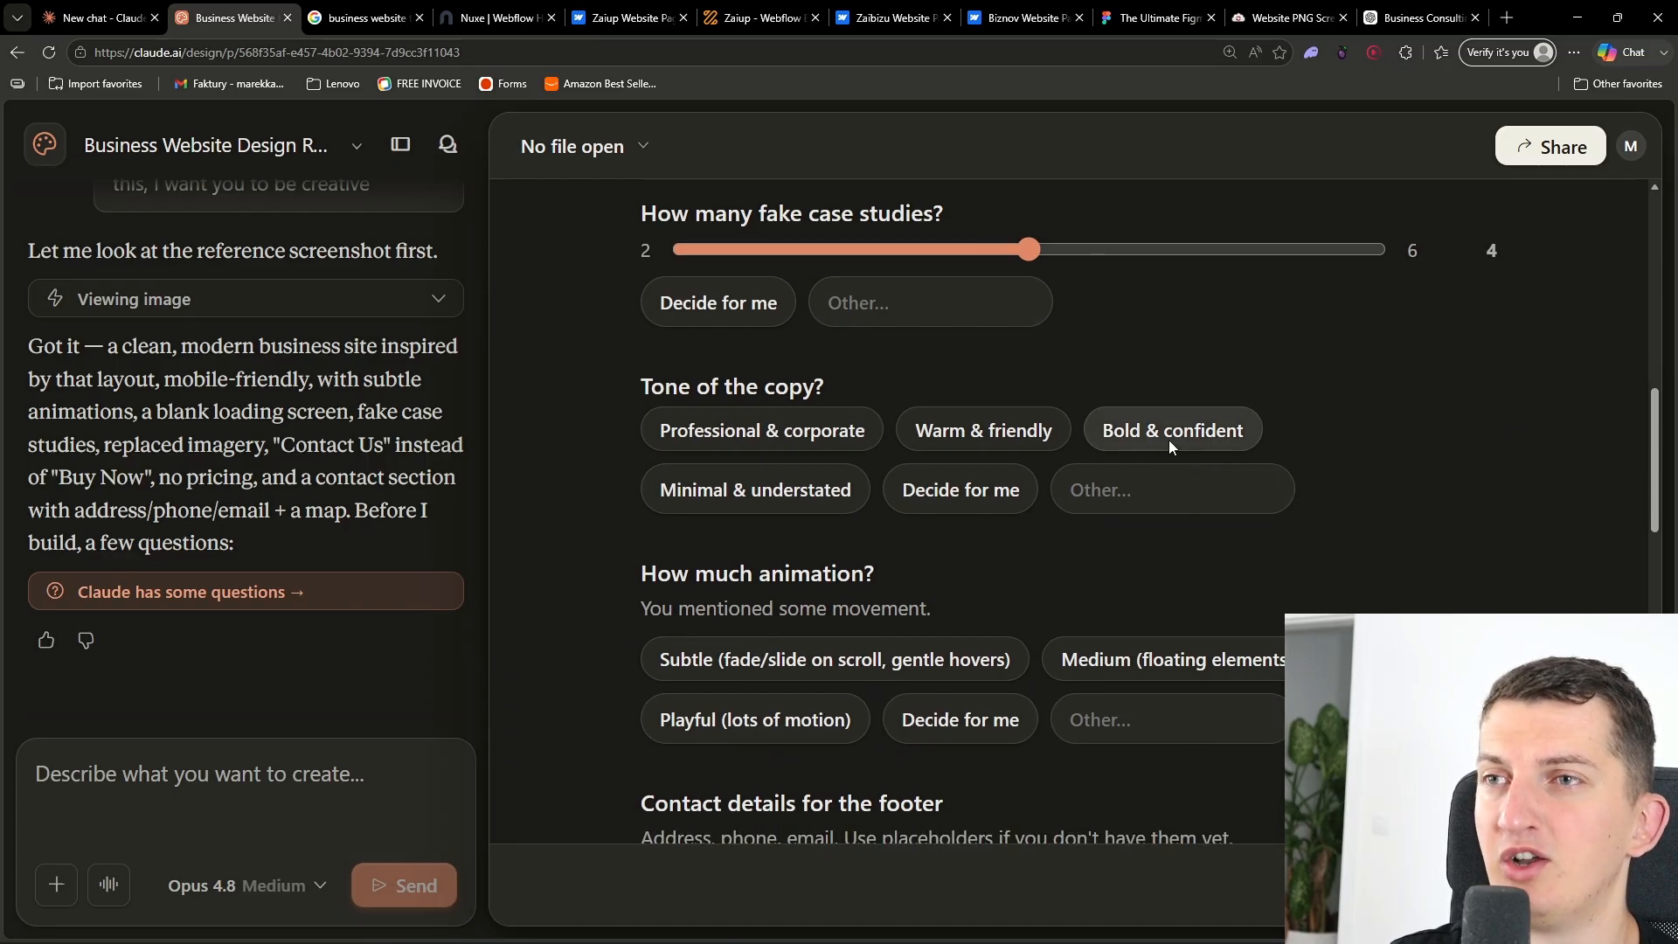
left_click(777, 434)
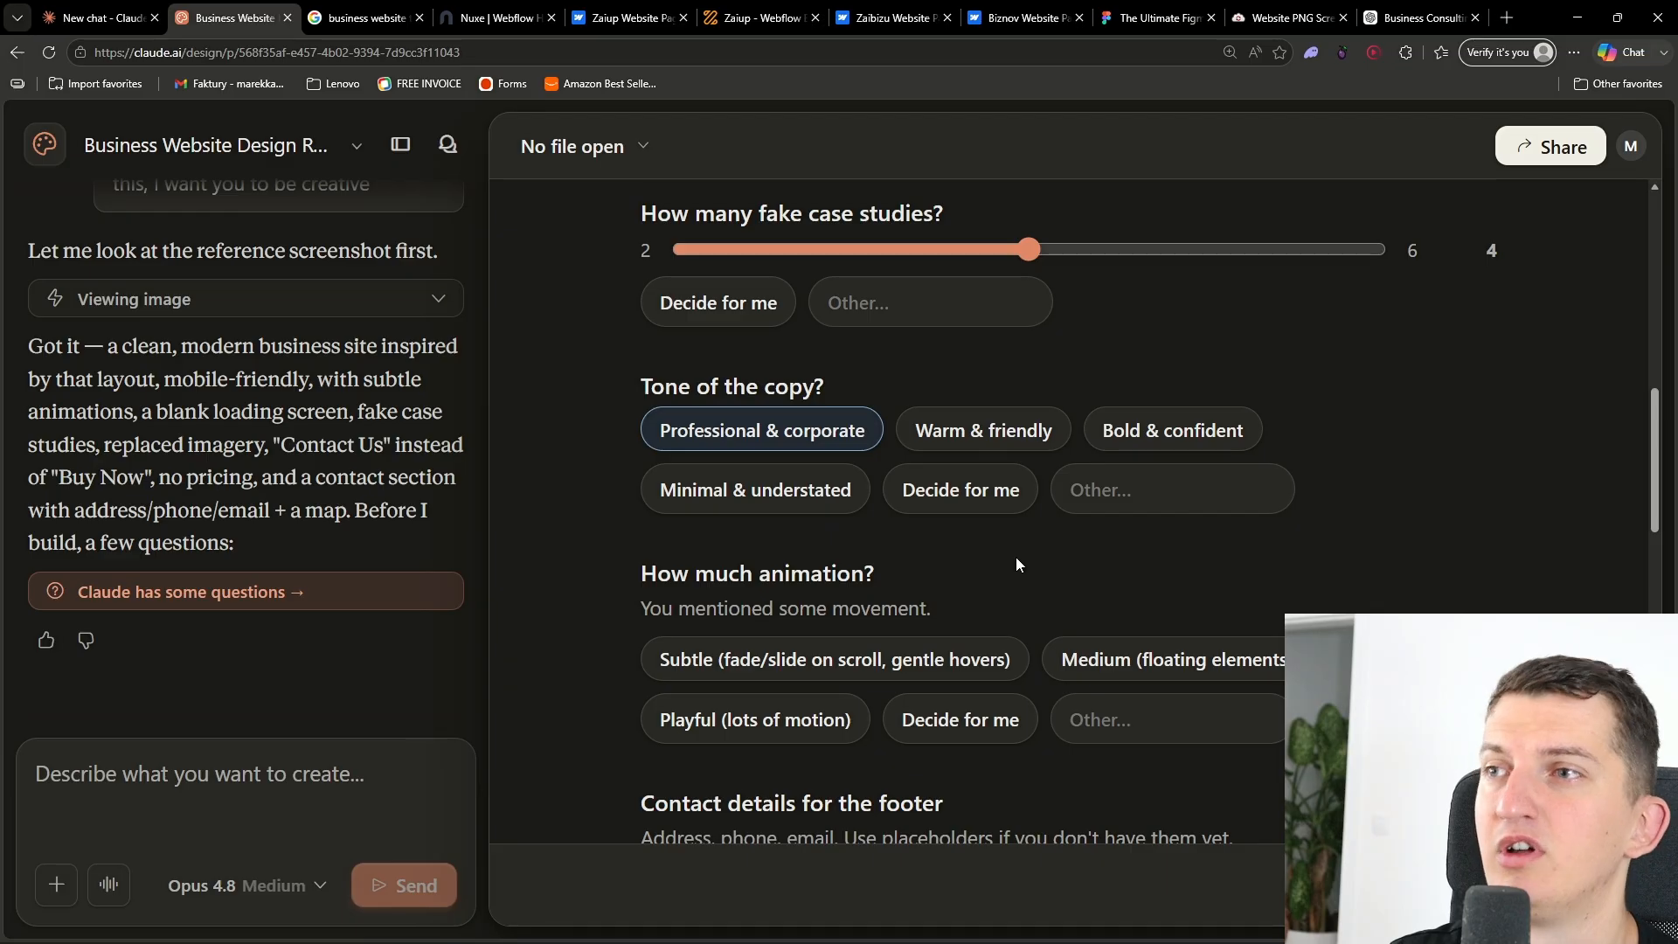
- Set the animation level to Medium (floating elements, parallax accents)
scroll(971, 573, "down", 1)
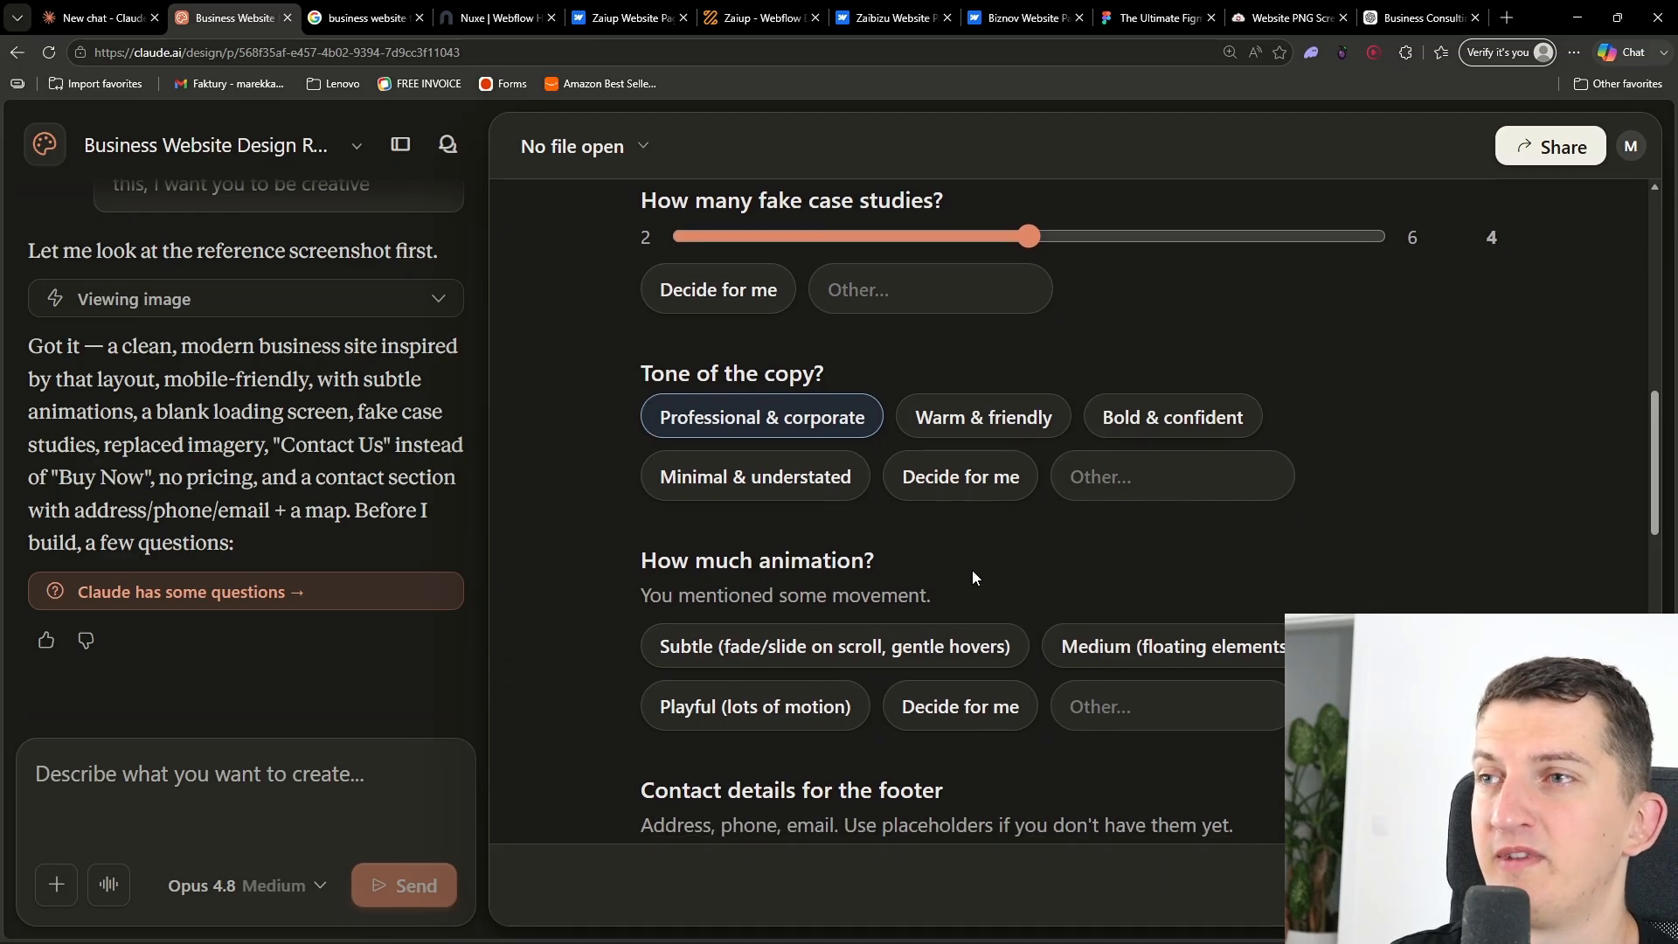
scroll(973, 569, "down", 2)
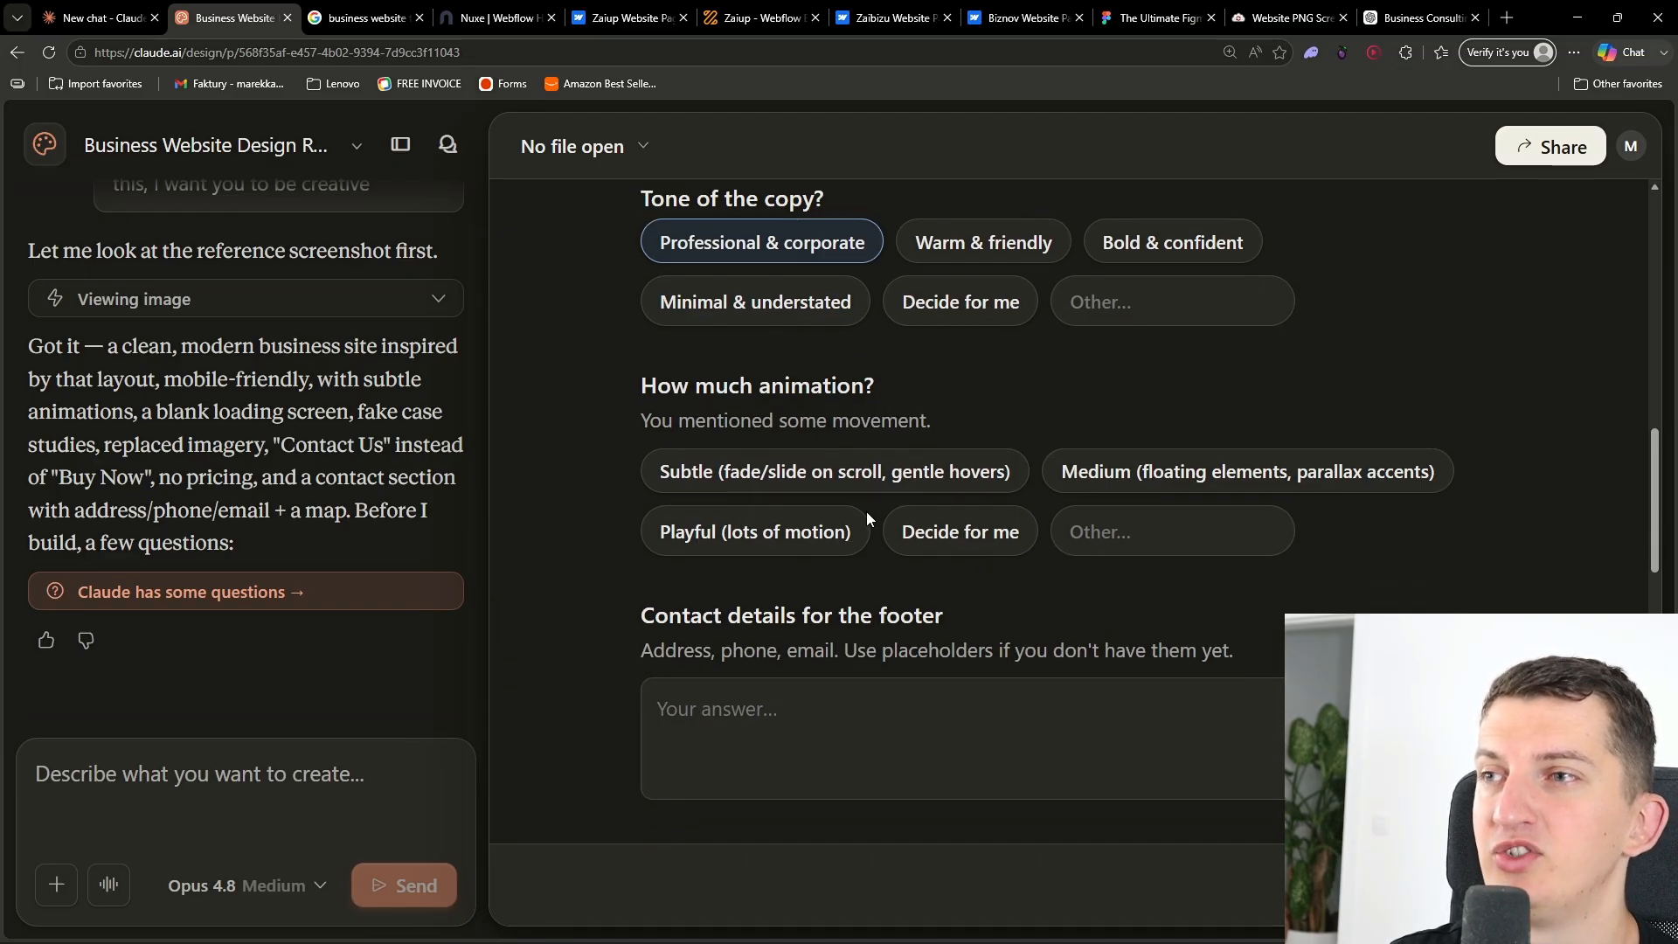
left_click(1130, 483)
left_click(935, 716)
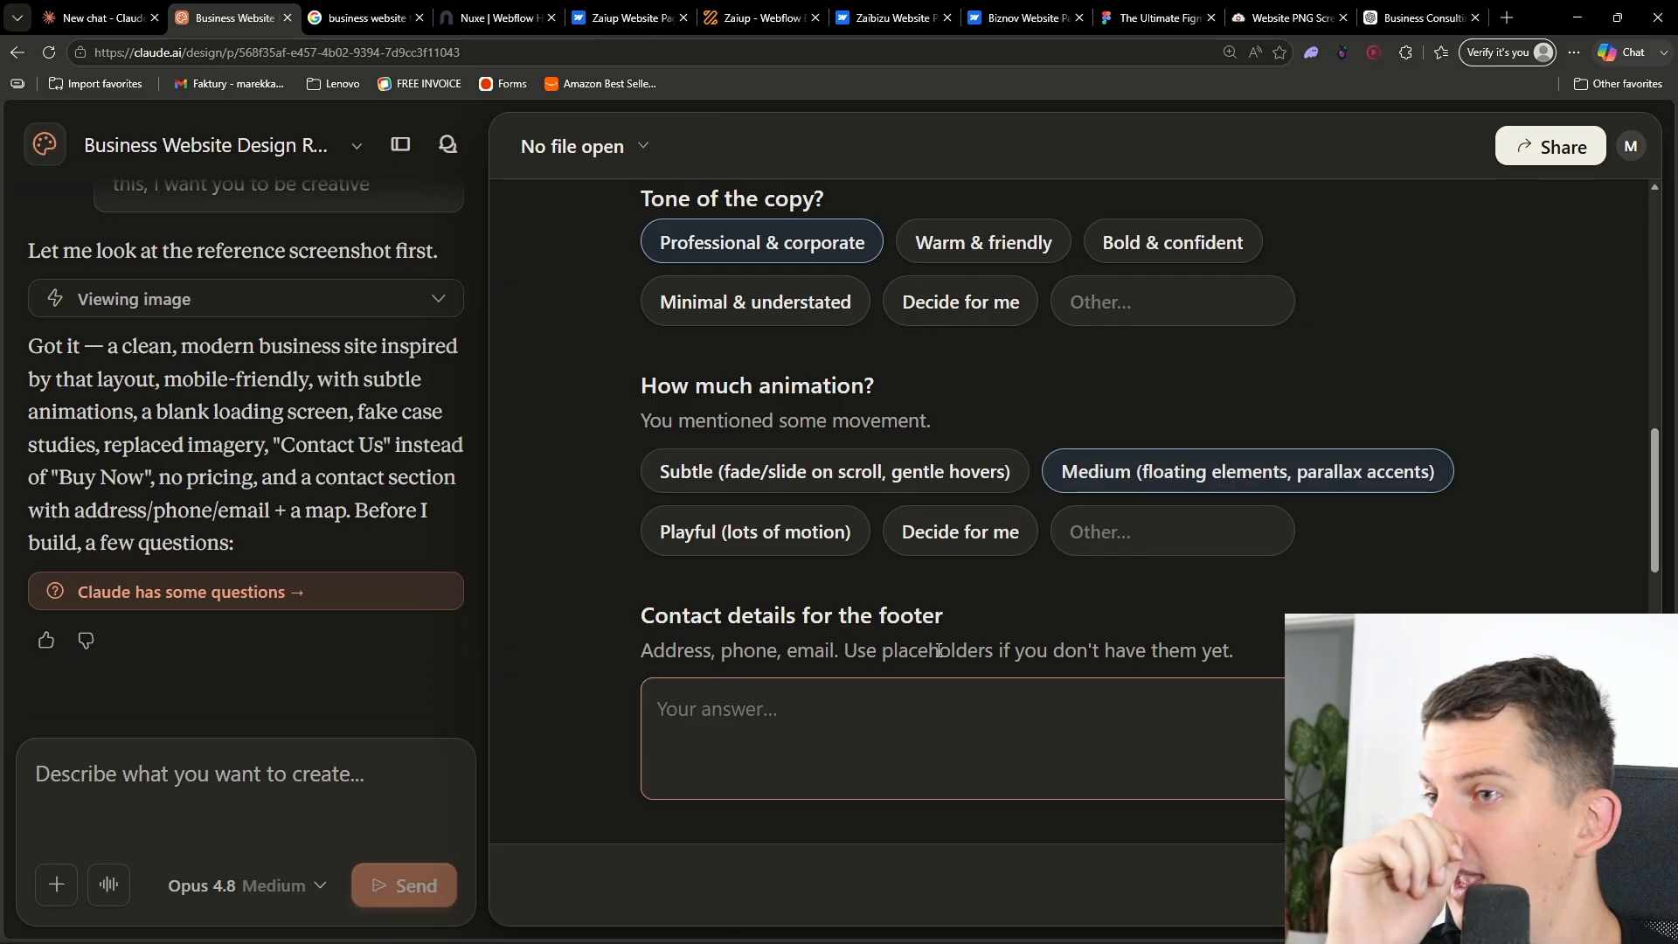
- Ask ChatGPT to set up contact details with address, phone number and email
scroll(934, 716, "down", 2)
left_click(1398, 19)
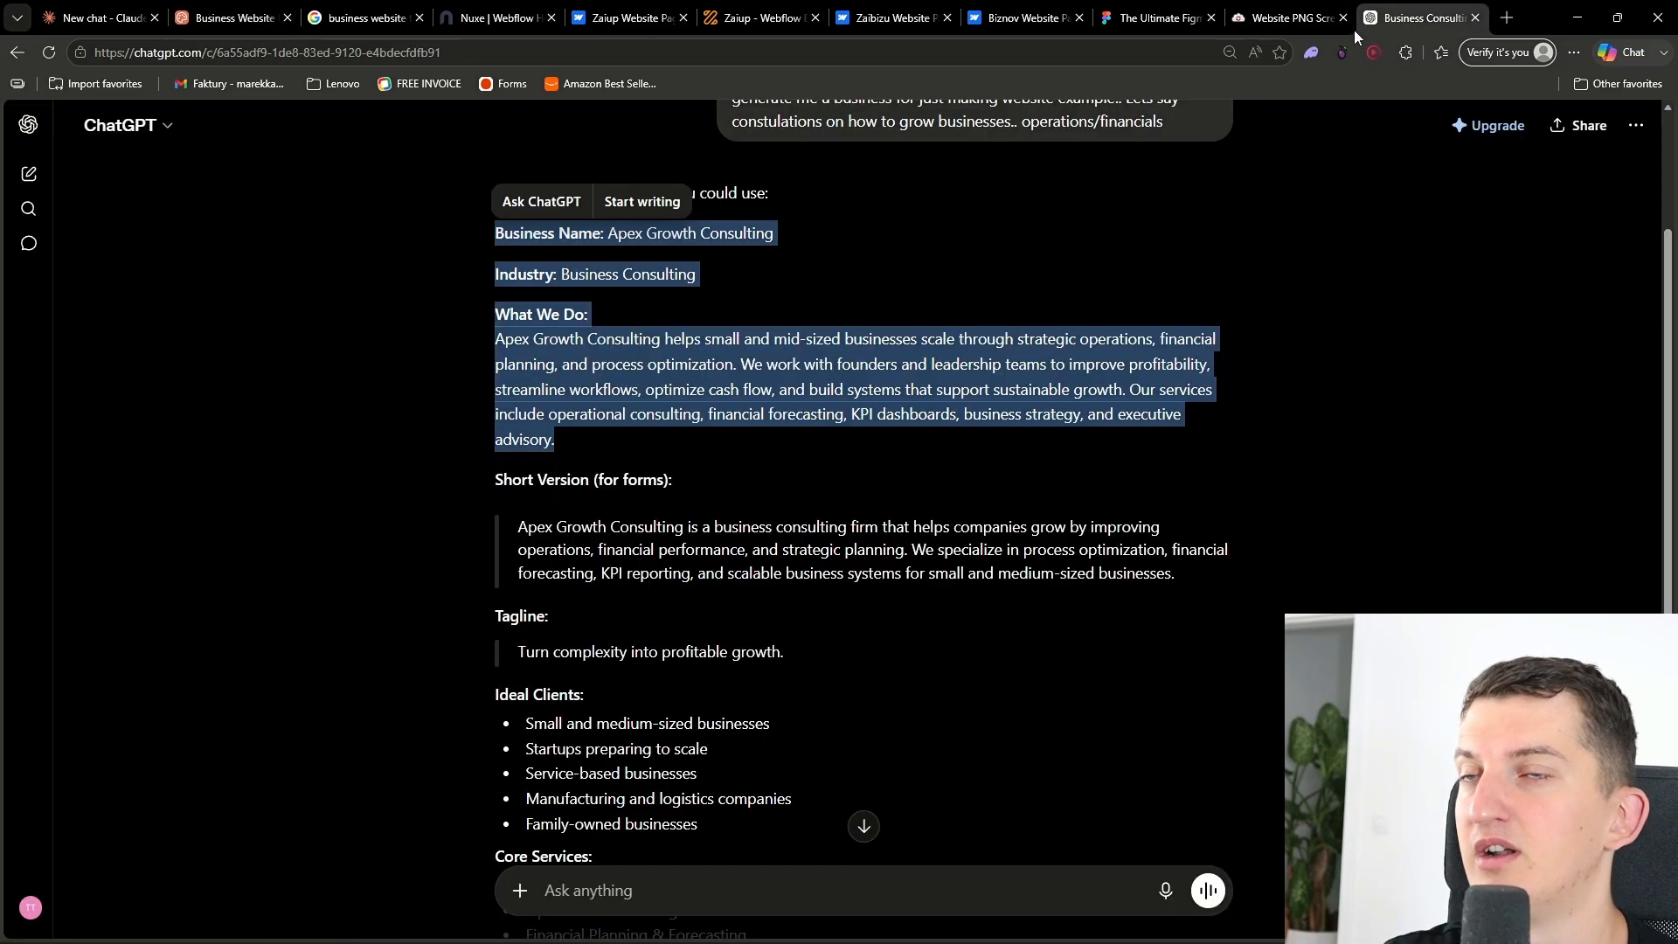
left_click(566, 900)
type("set")
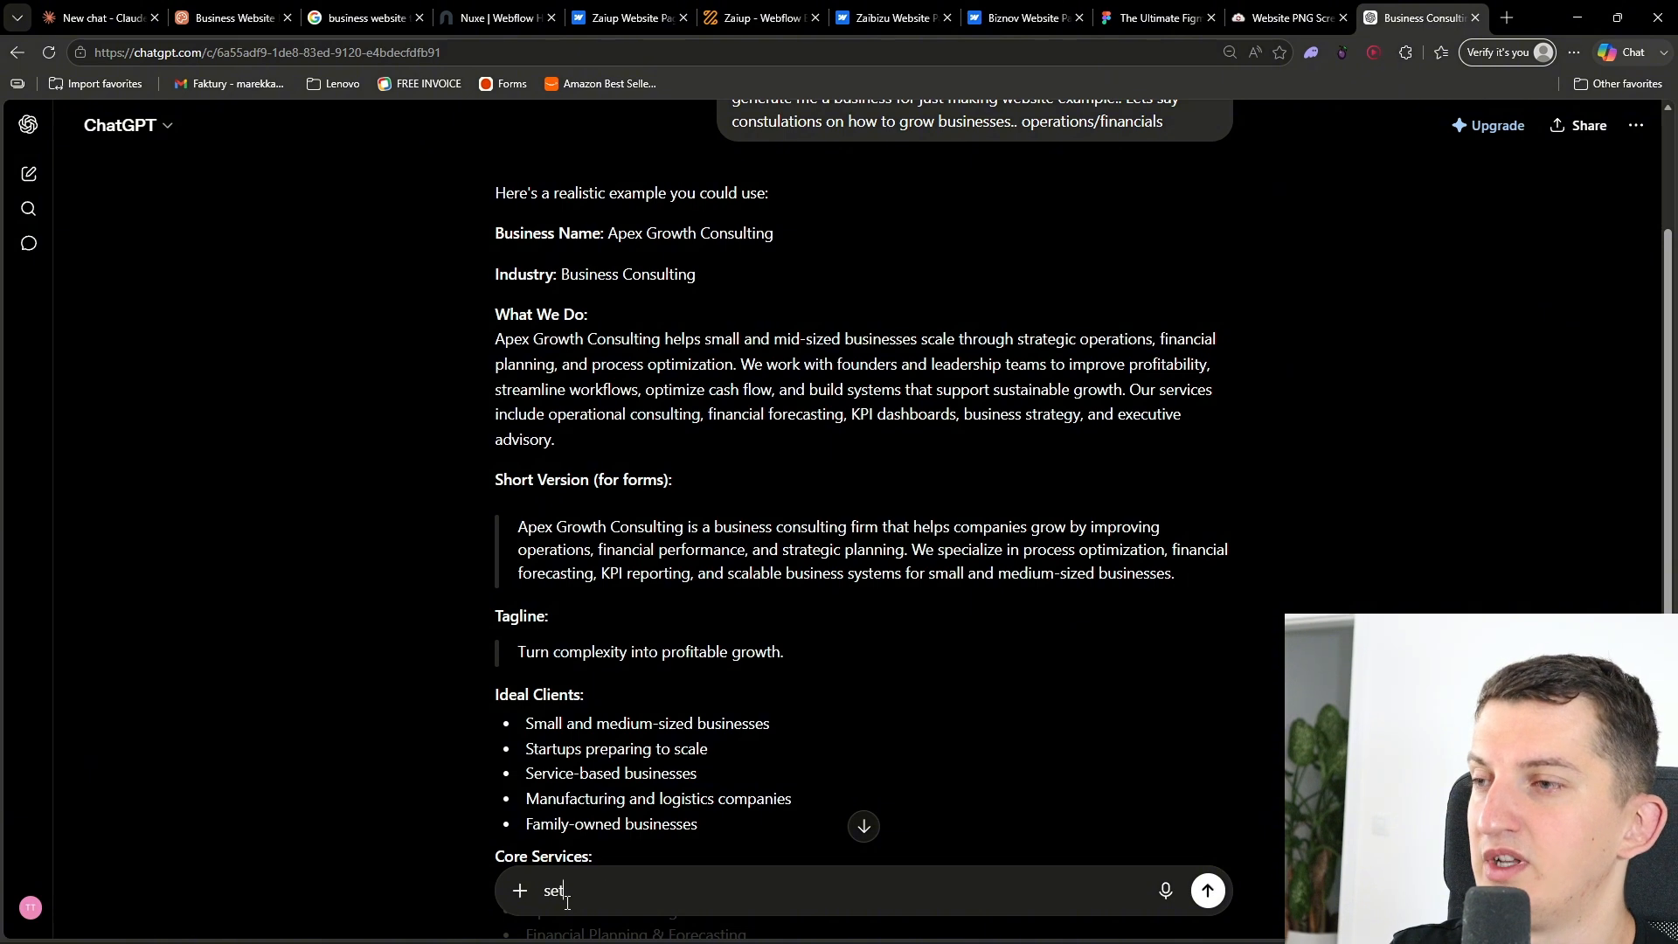
type(" up me conta")
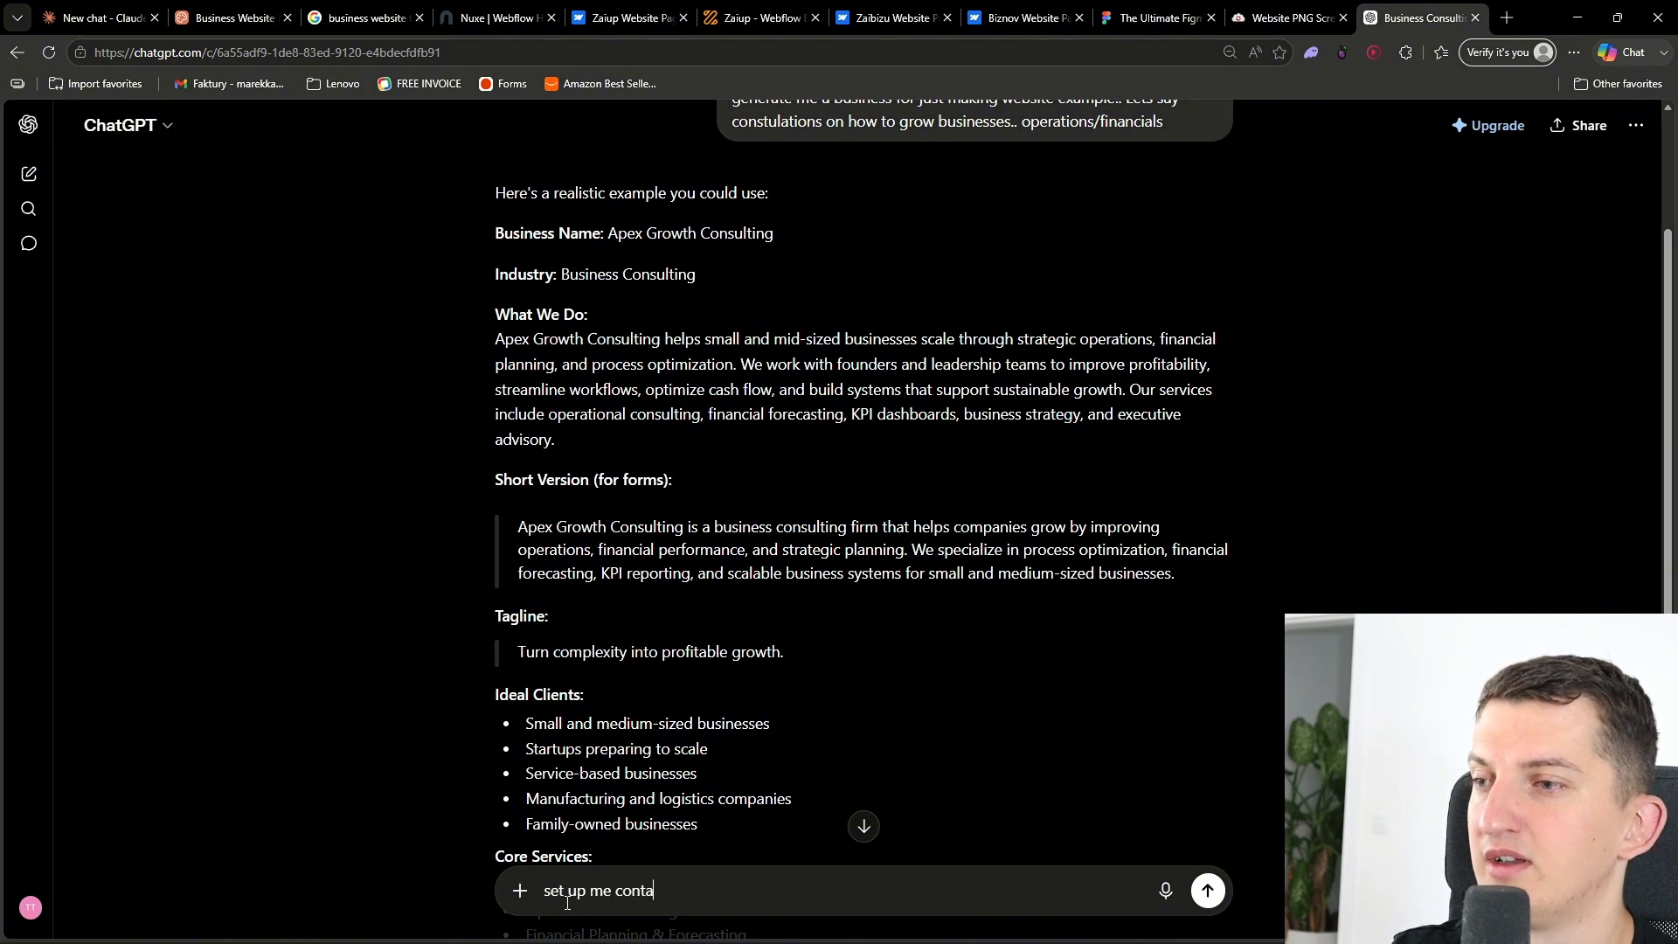
type("ct details, address, number email")
key("Return")
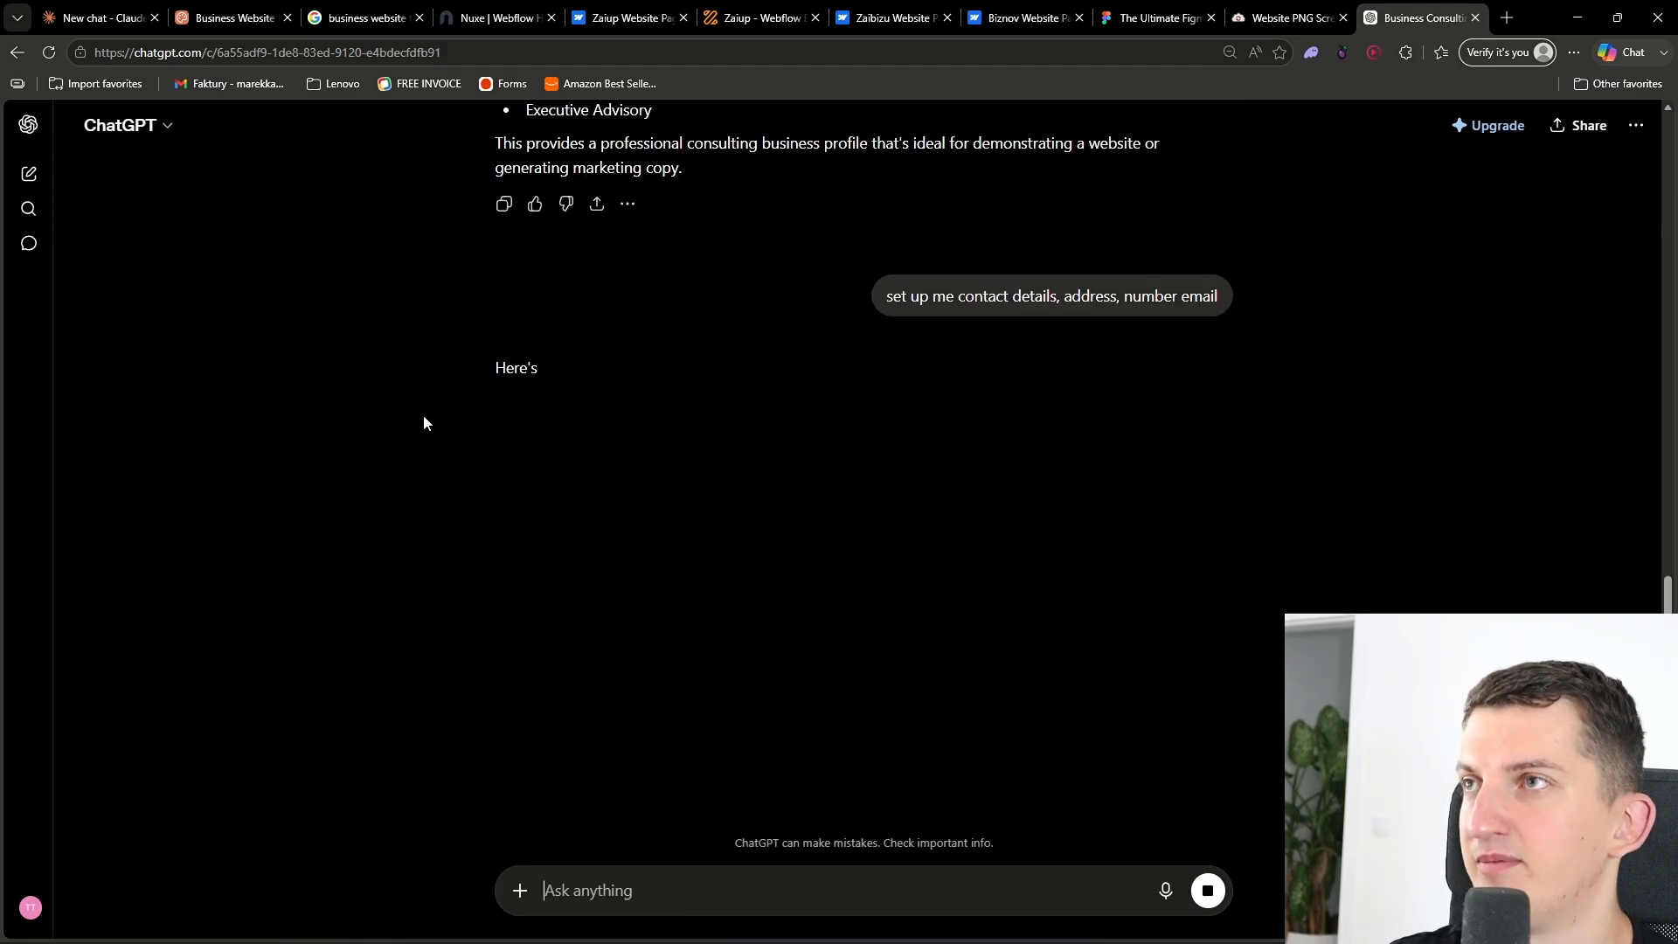
- Copy the generated contact details and business hours into the footer contact details answer
left_click_drag(486, 423, 753, 570)
scroll(726, 664, "down", 2)
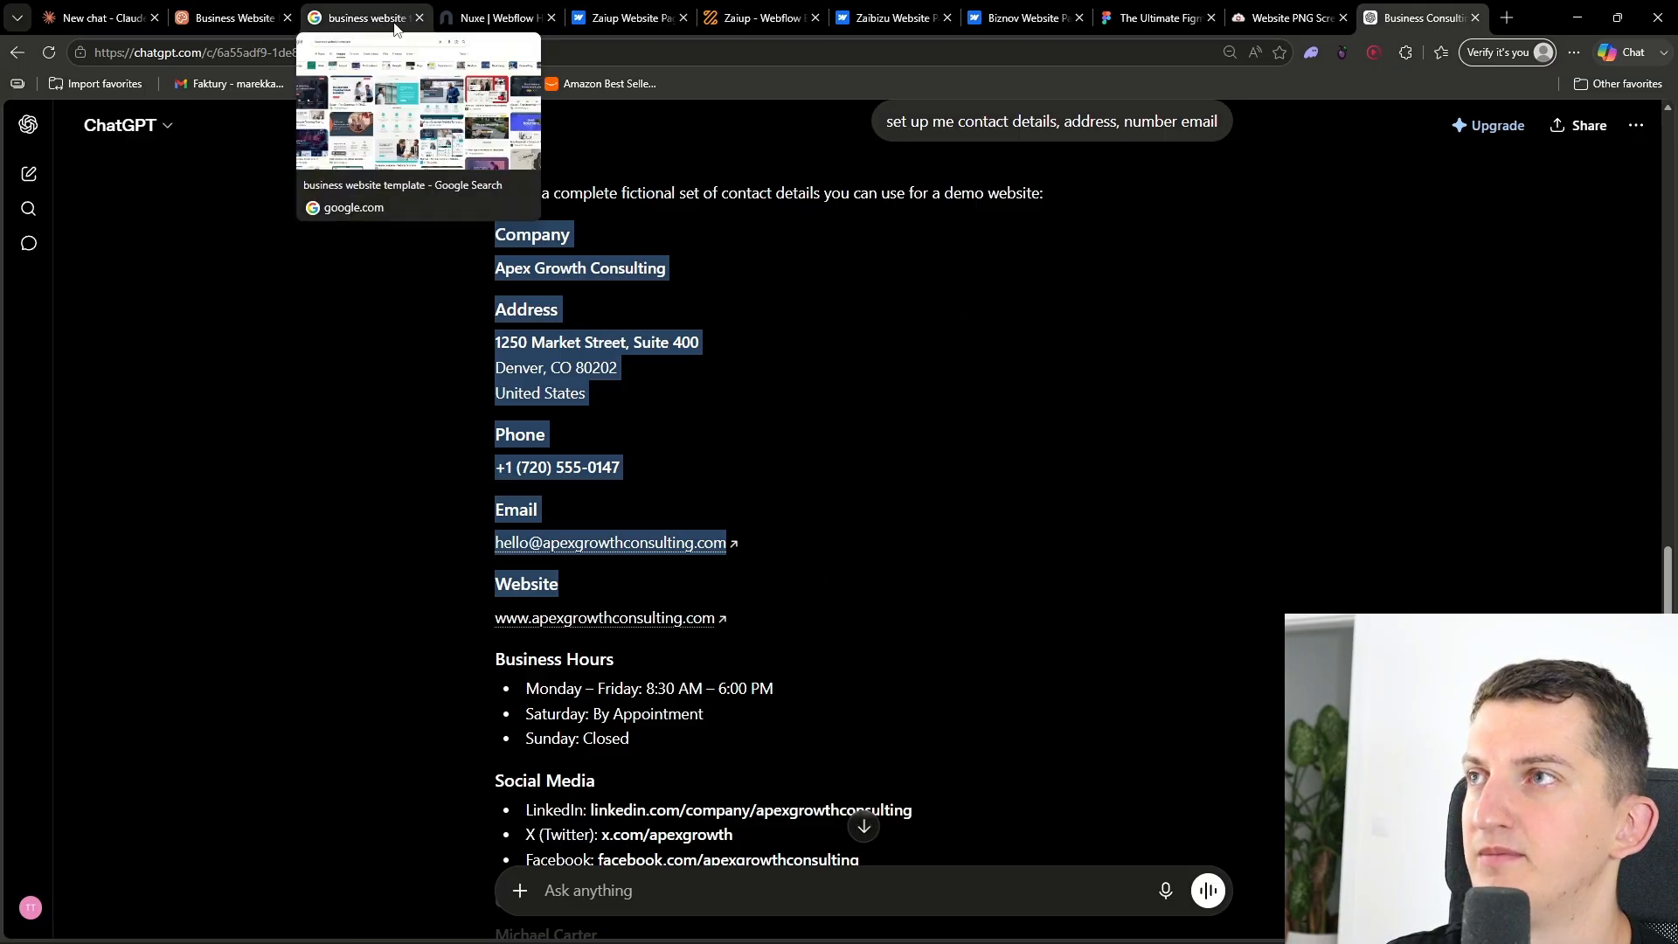
left_click(232, 18)
key("ctrl+v")
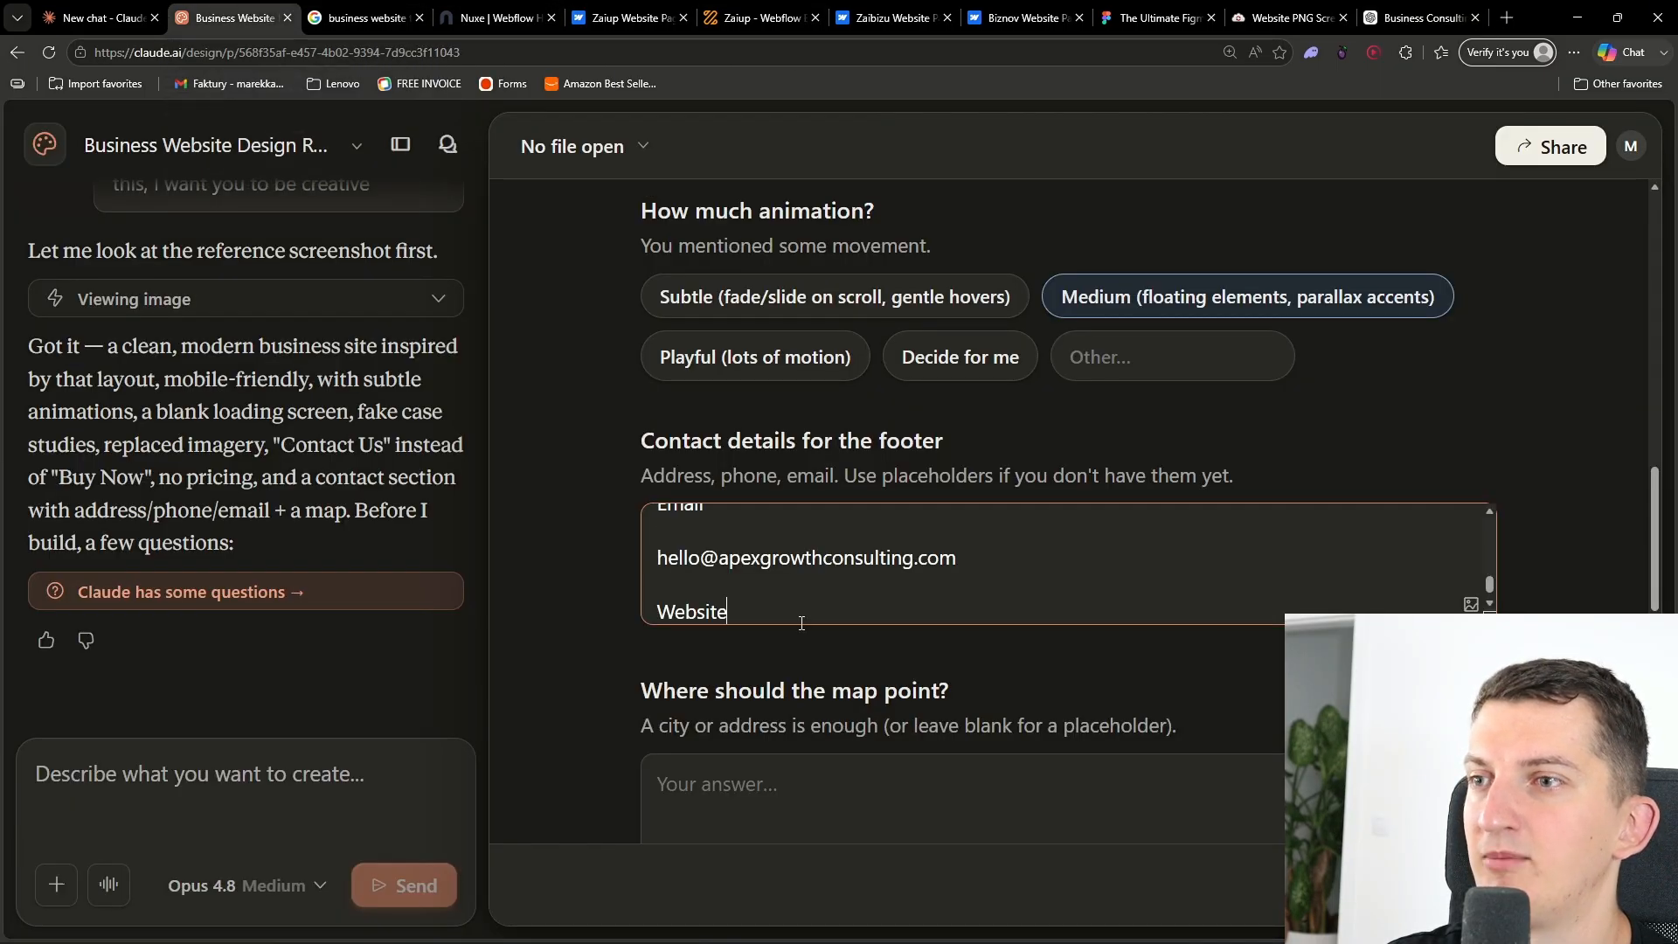
left_click(1421, 18)
scroll(512, 516, "down", 2)
left_click(512, 517)
left_click_drag(482, 489, 660, 575)
key("ctrl+c")
left_click(232, 17)
key("ctrl+v")
scroll(756, 544, "down", 4)
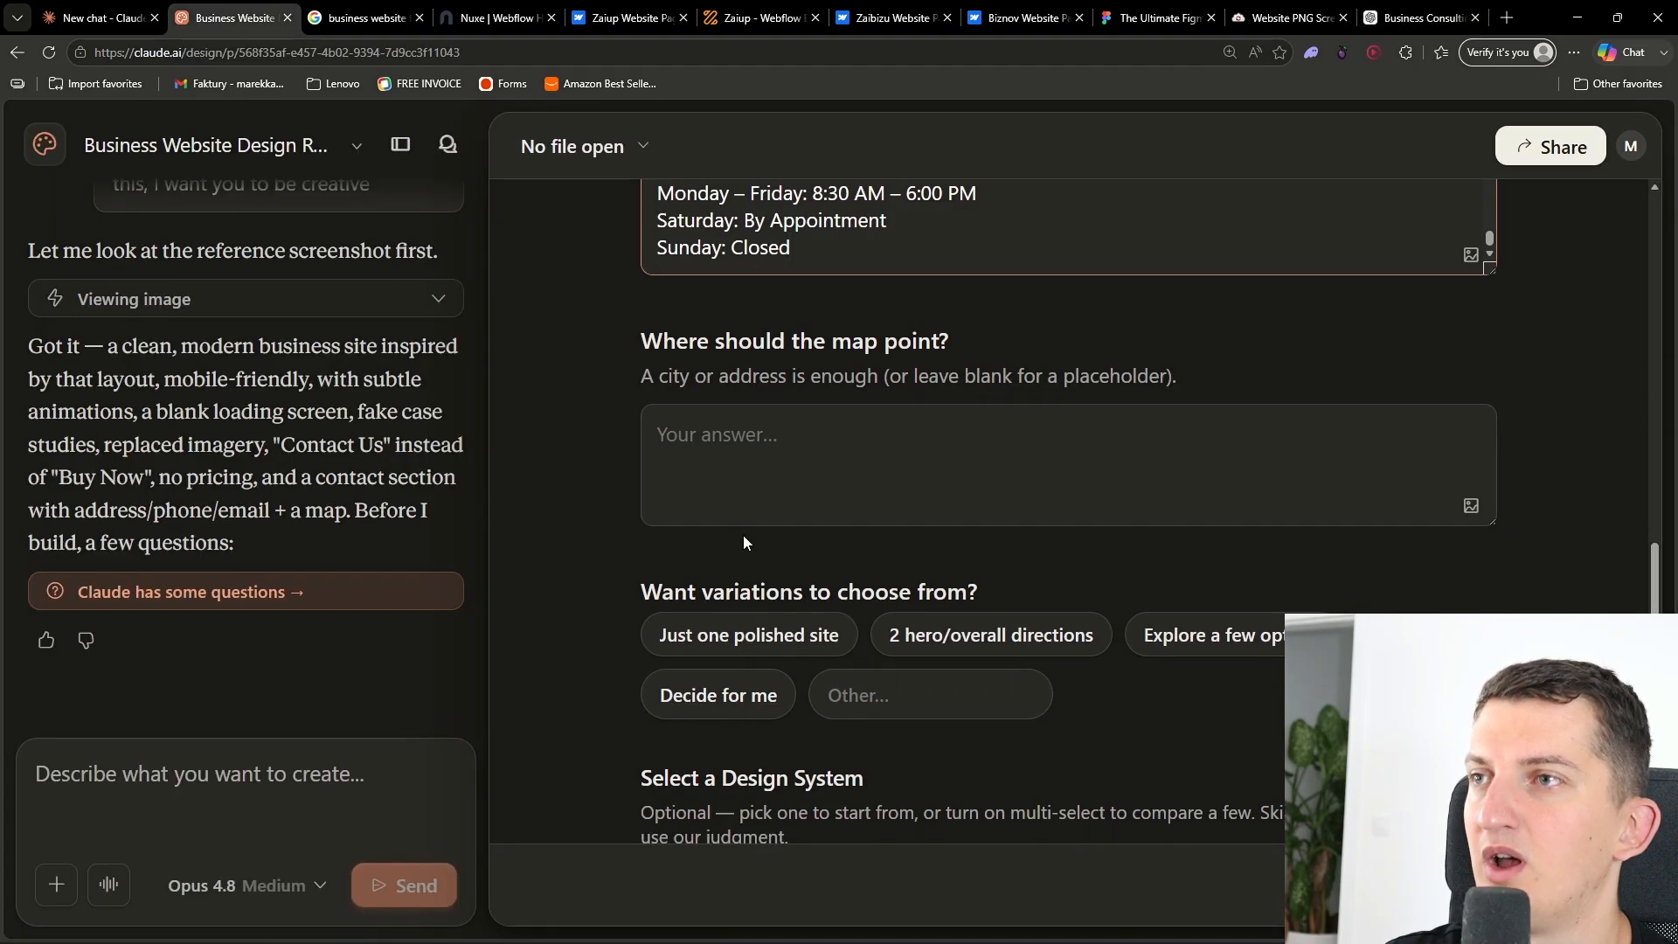
- Paste the generated street address as the map location and choose Just one polished site for variations
left_click(1420, 17)
left_click(804, 398)
scroll(626, 401, "up", 2)
left_click_drag(617, 395, 493, 344)
key("ctrl+c")
left_click(229, 17)
left_click(874, 464)
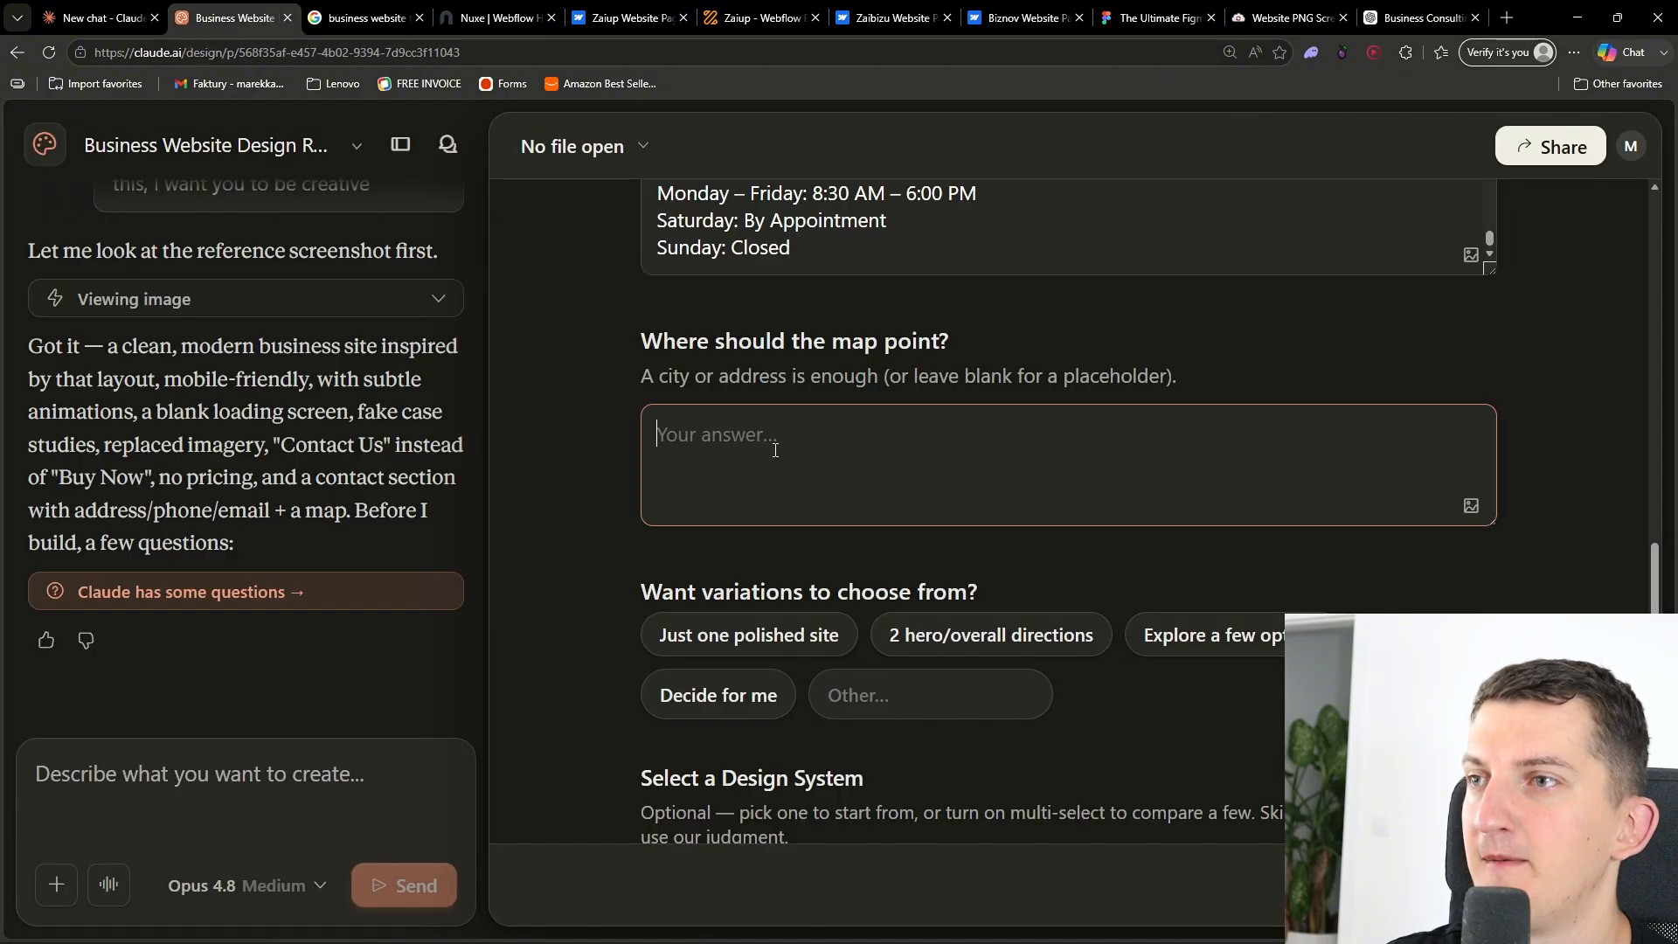
key("ctrl+v")
scroll(562, 610, "down", 2)
left_click(743, 458)
- Select the Industry design system
scroll(612, 561, "down", 1)
scroll(612, 562, "down", 3)
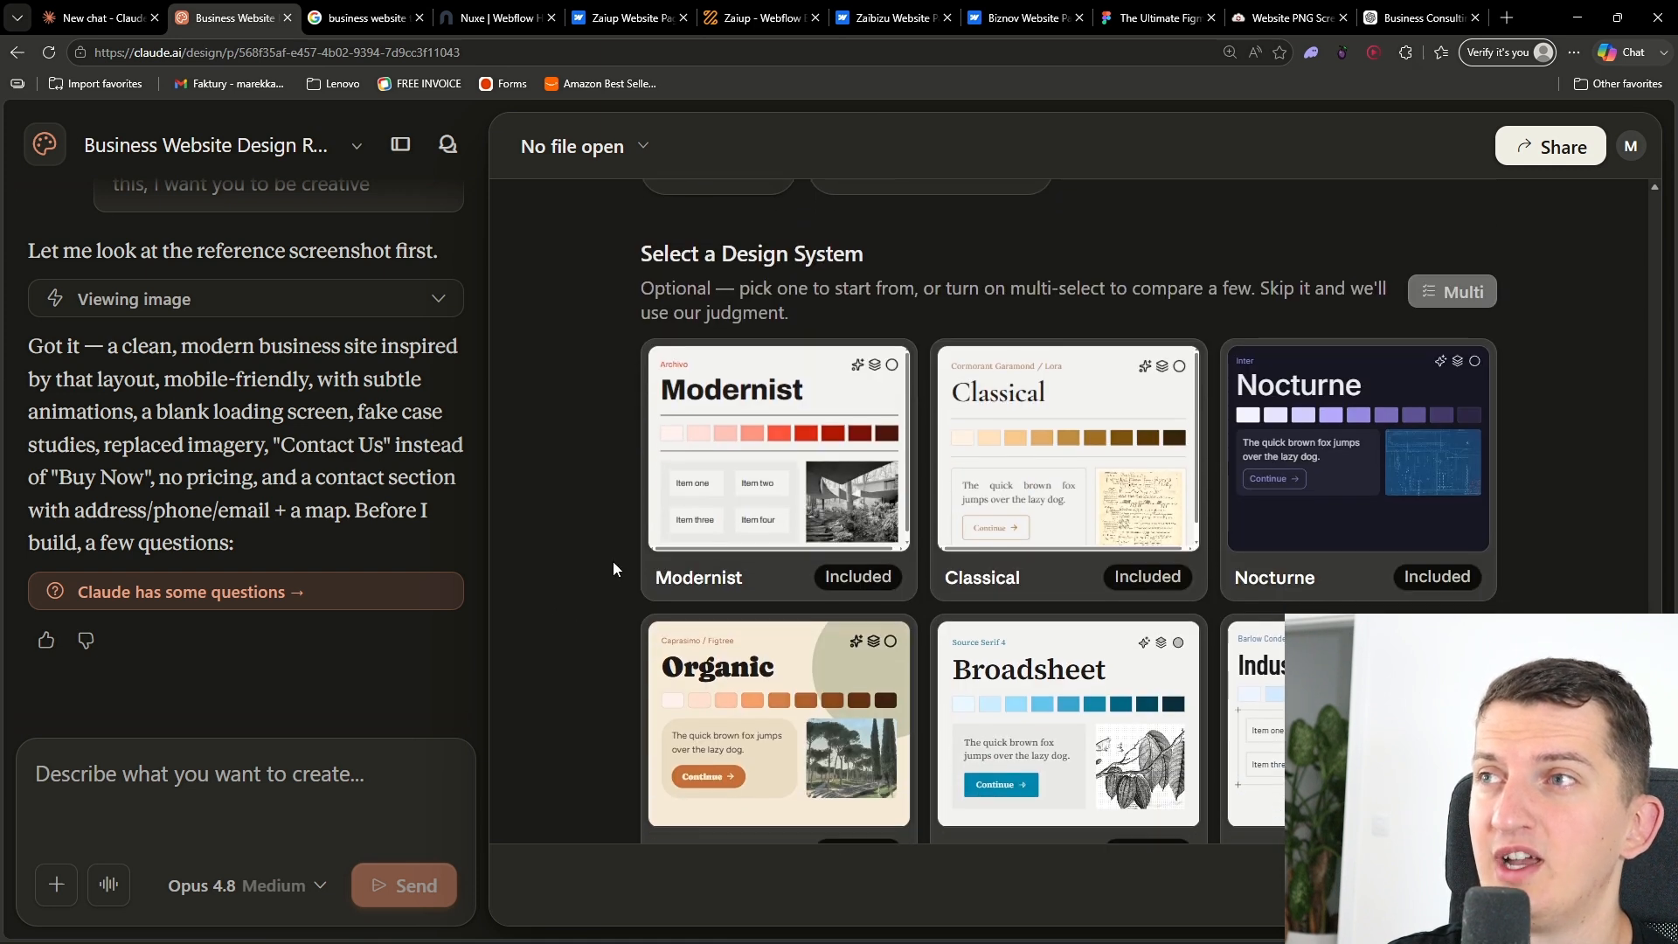
scroll(612, 538, "down", 1)
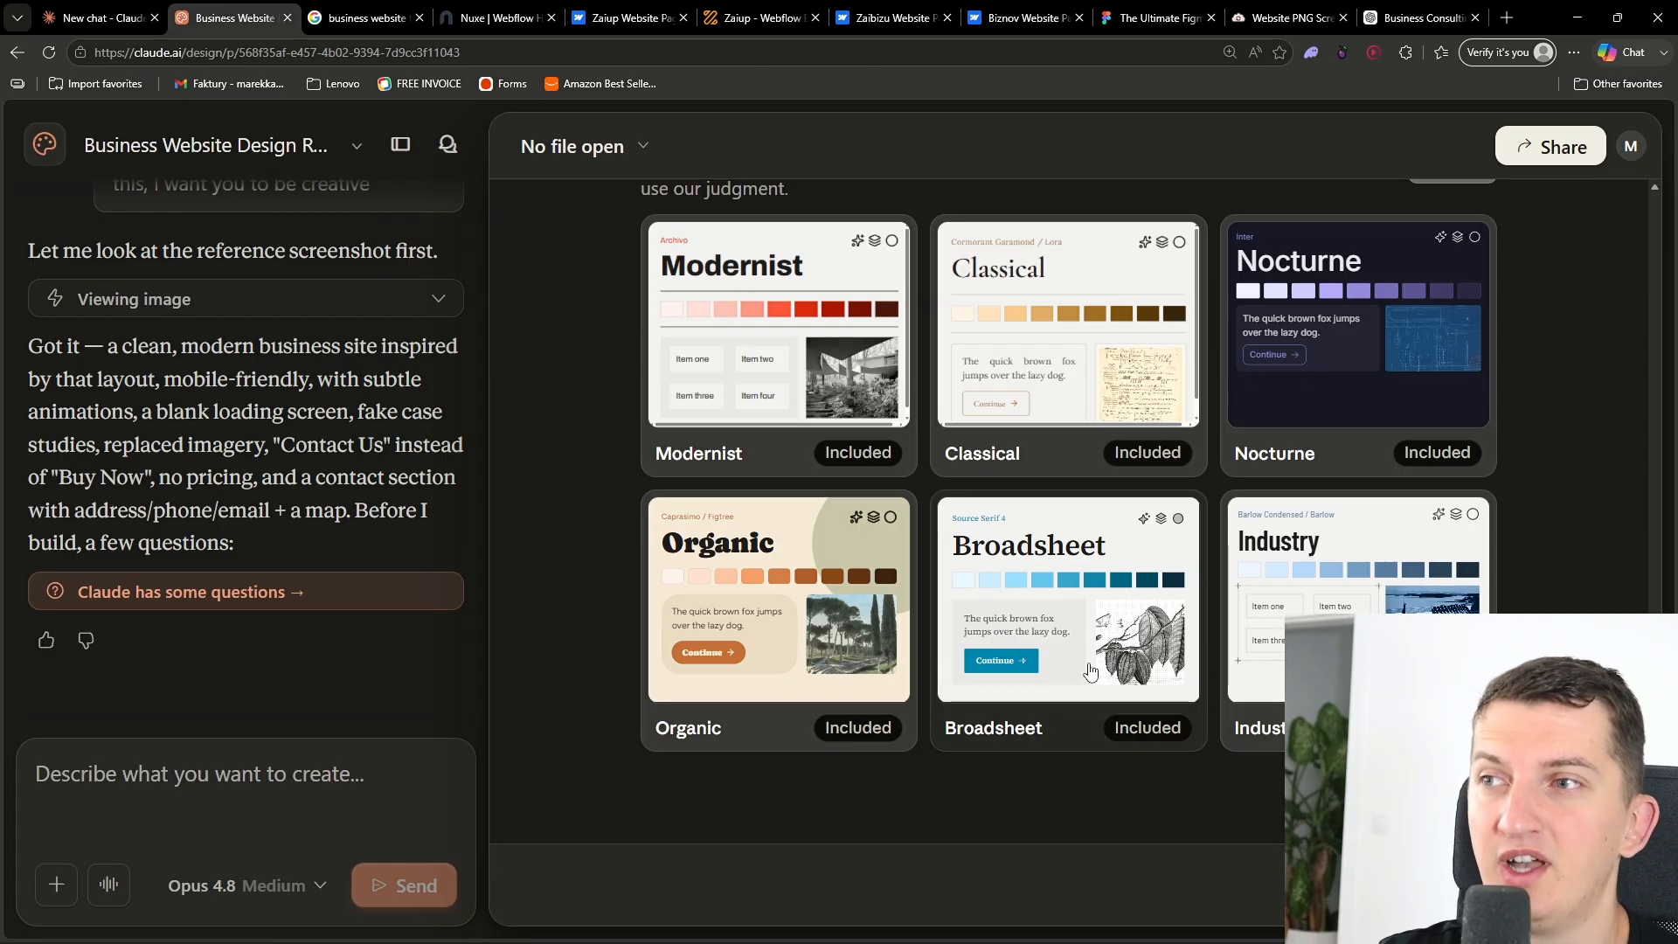
right_click(1247, 923)
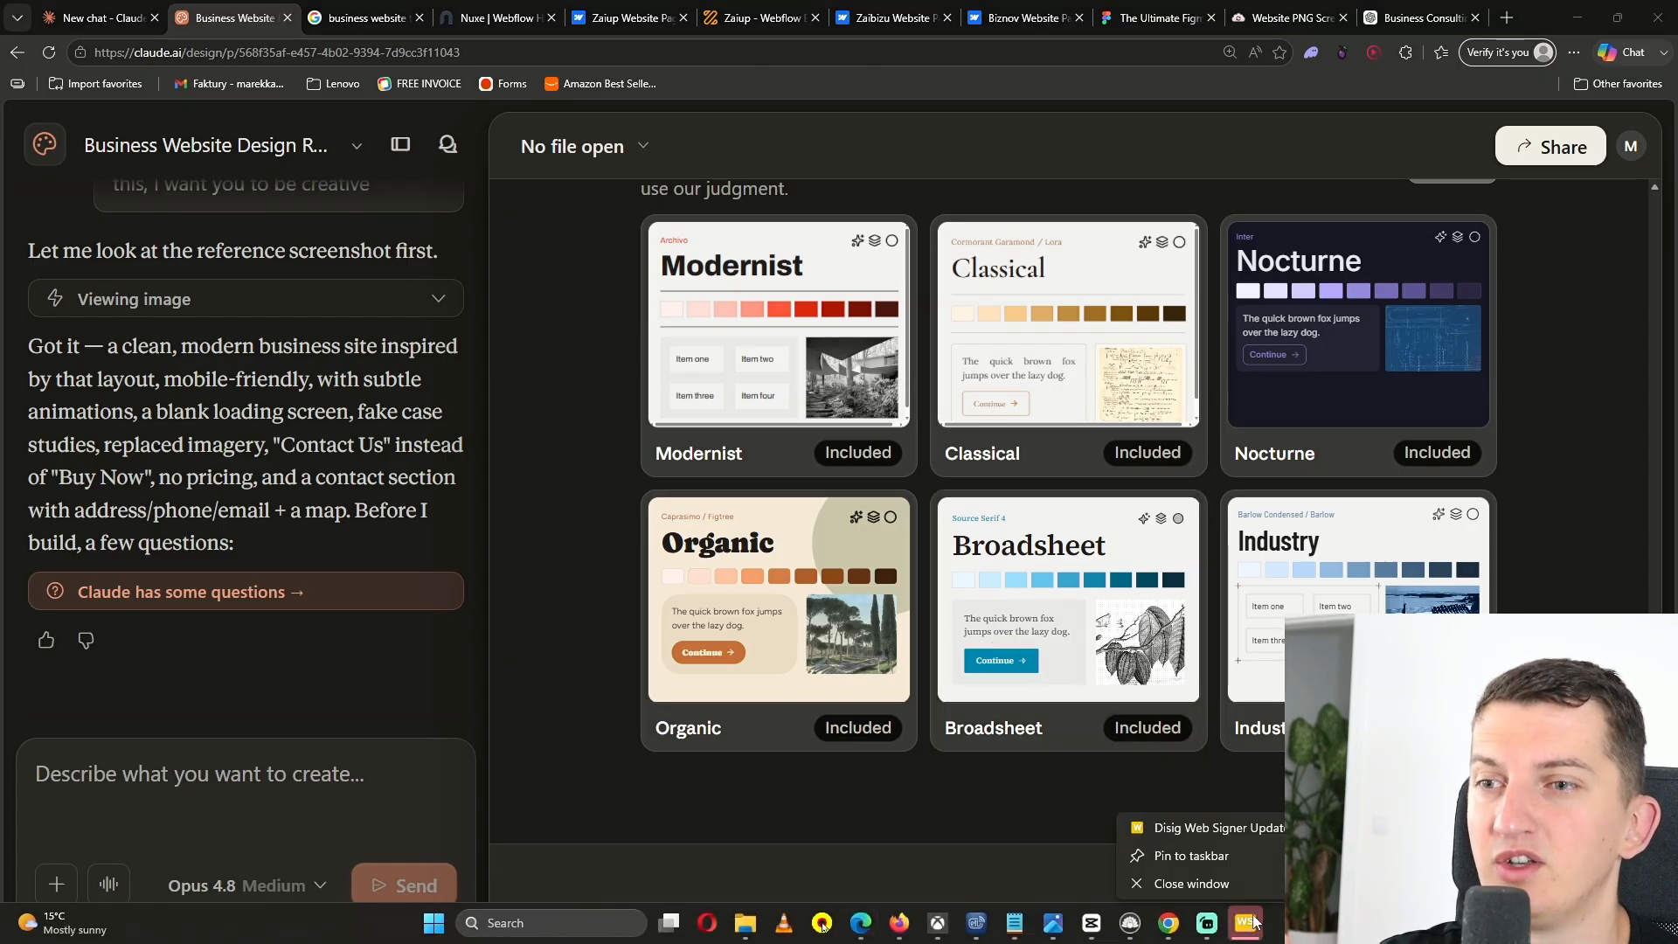
left_click(1256, 878)
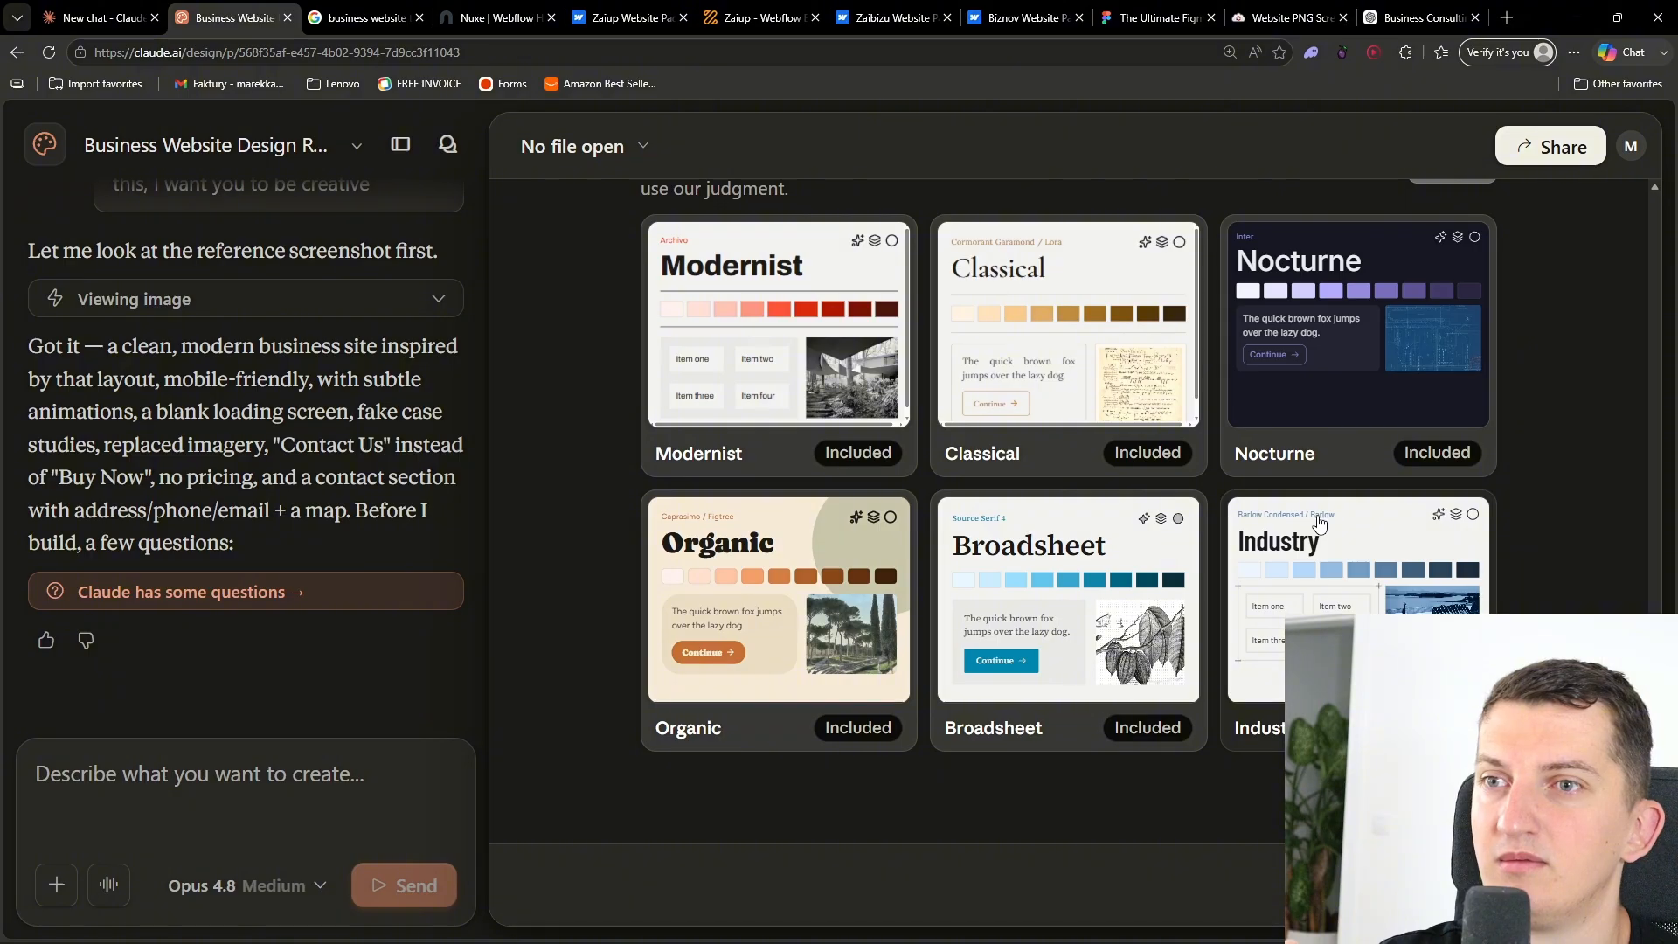
left_click(1378, 543)
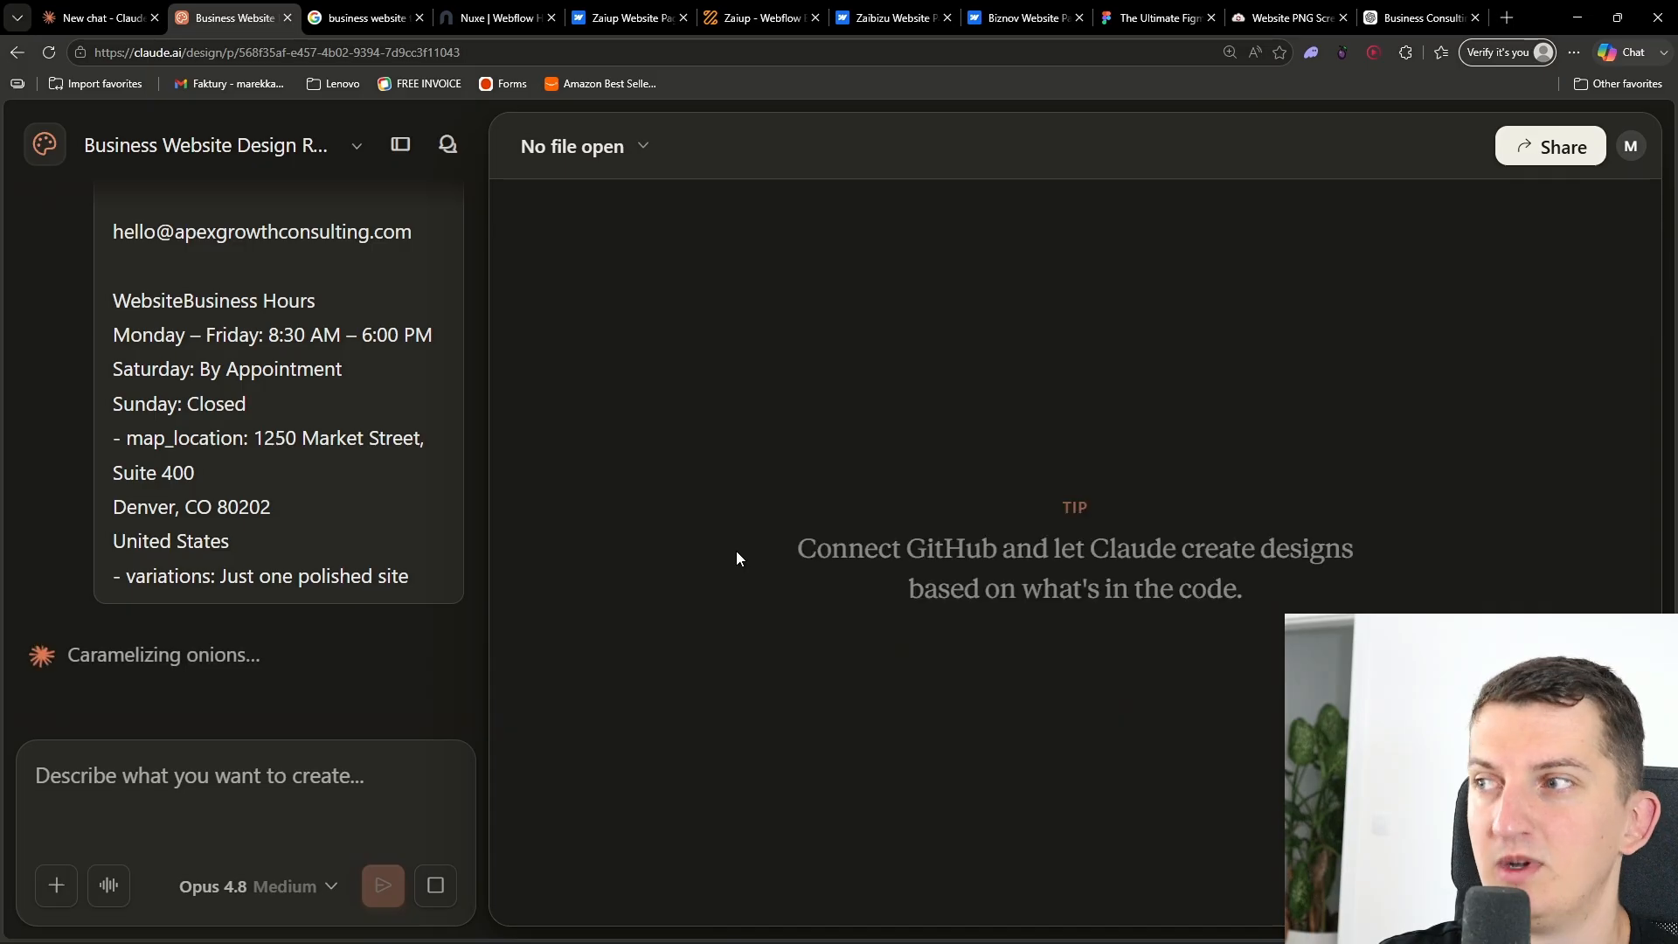
- Scroll through the generated Apex Growth website to review its sections
scroll(268, 514, "up", 2)
scroll(269, 515, "down", 2)
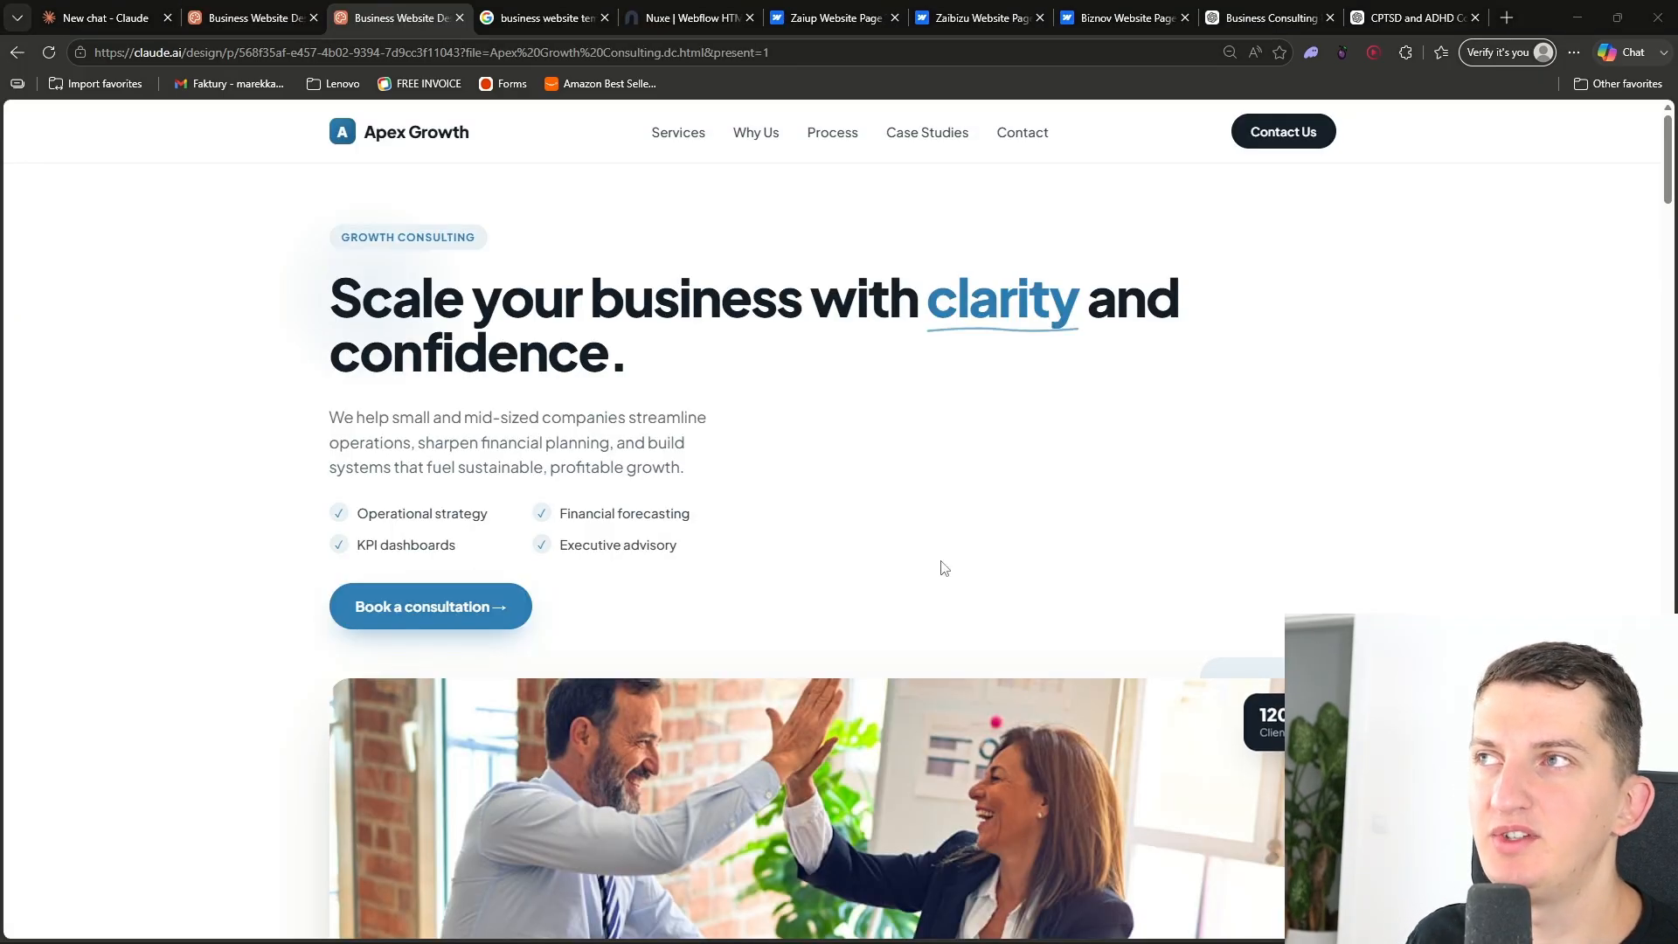
left_click(1510, 588)
scroll(1483, 600, "down", 10)
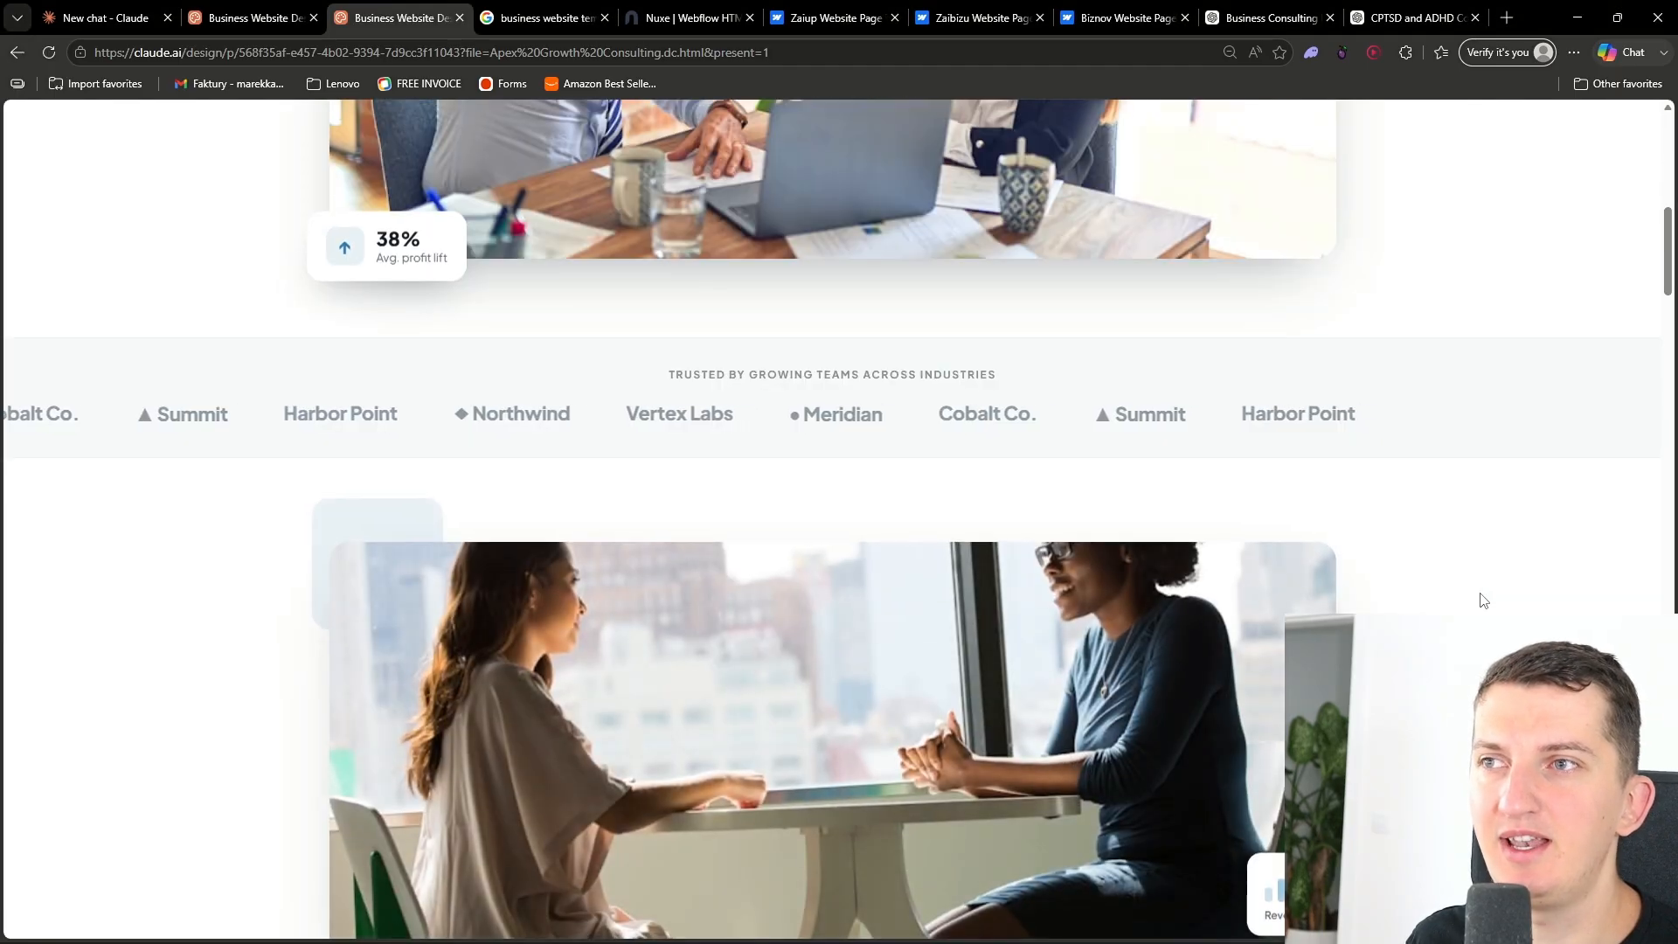
scroll(1483, 599, "down", 10)
scroll(1483, 599, "up", 8)
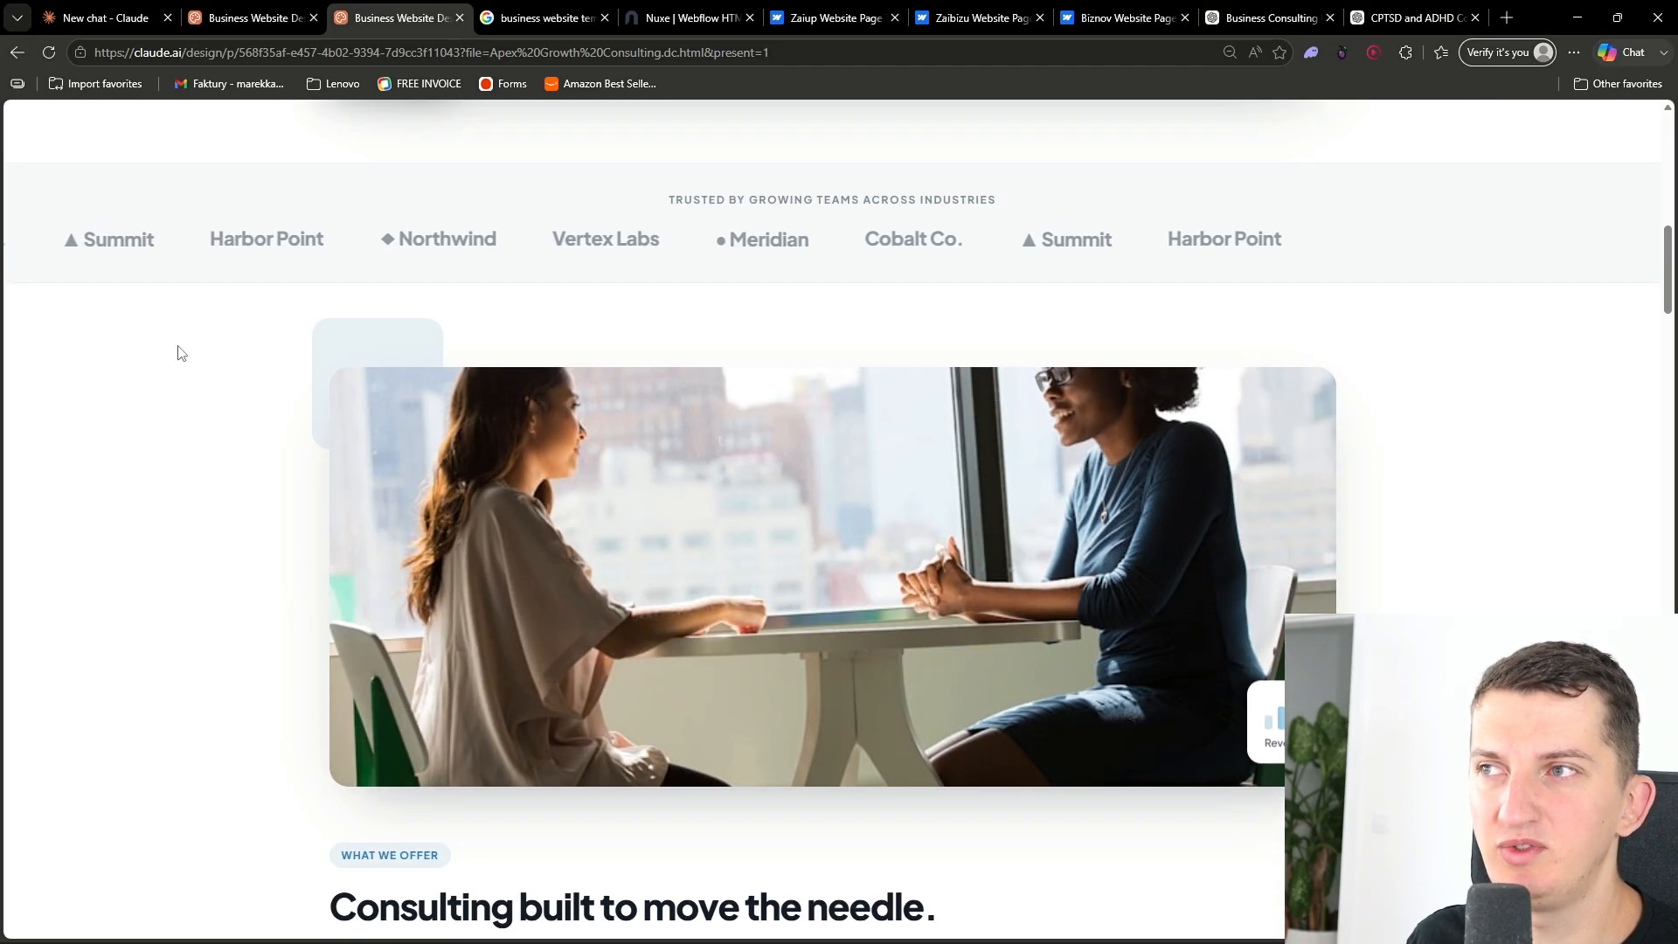
scroll(701, 495, "down", 4)
scroll(1295, 500, "down", 15)
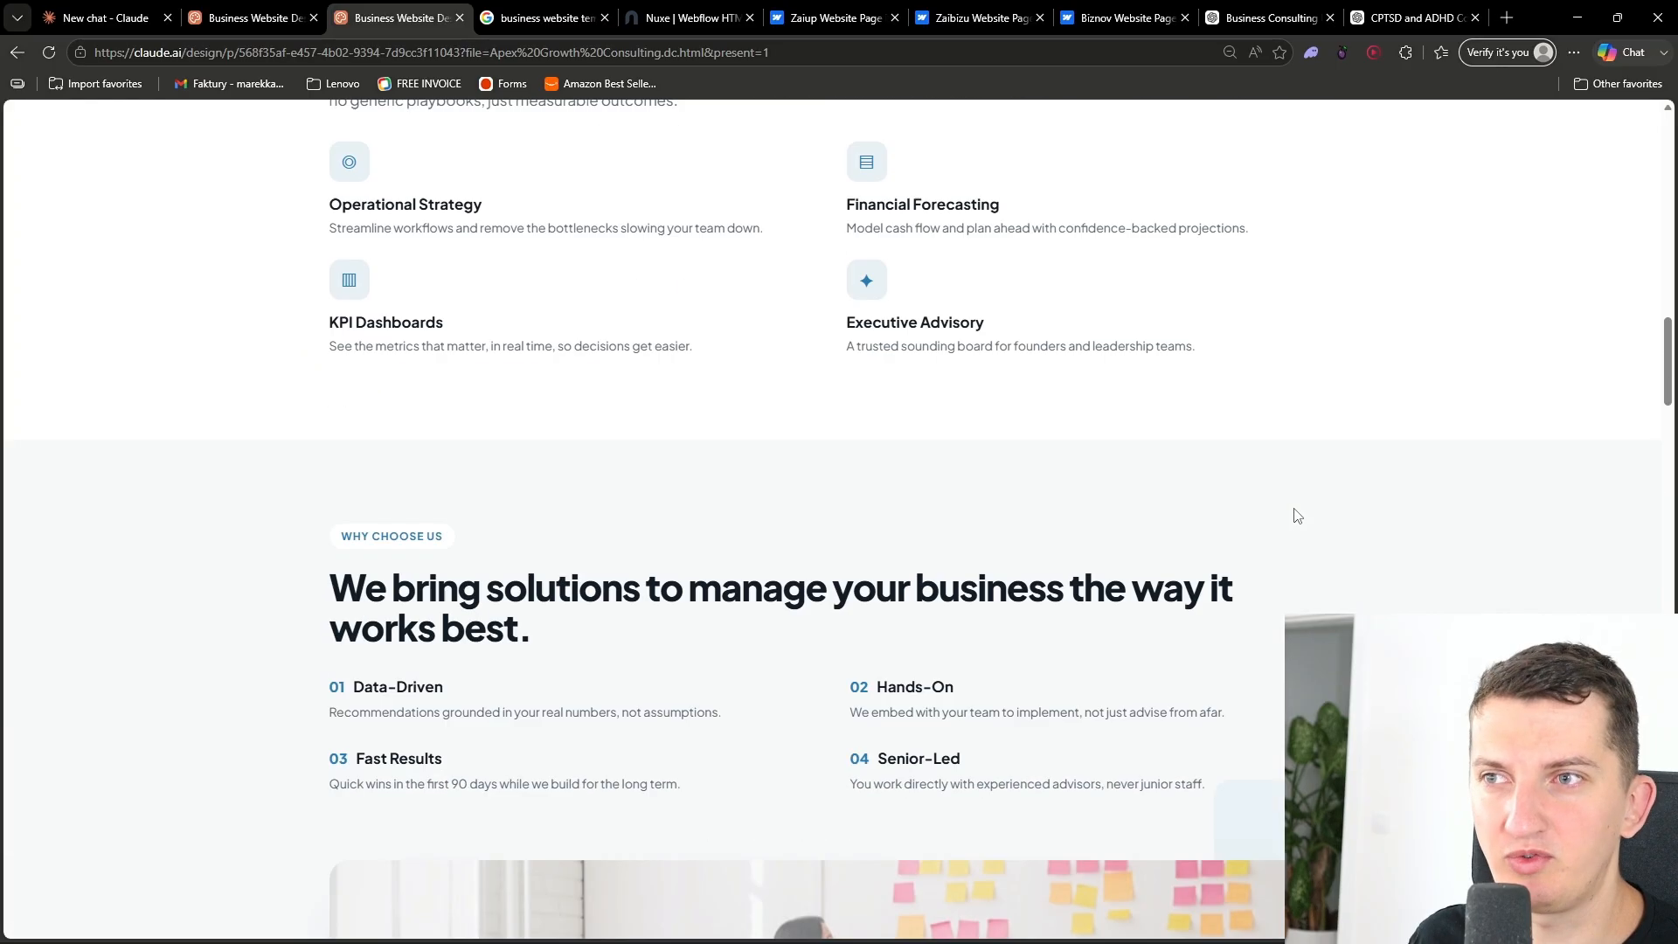
scroll(737, 386, "down", 4)
scroll(329, 367, "up", 4)
scroll(1065, 476, "down", 15)
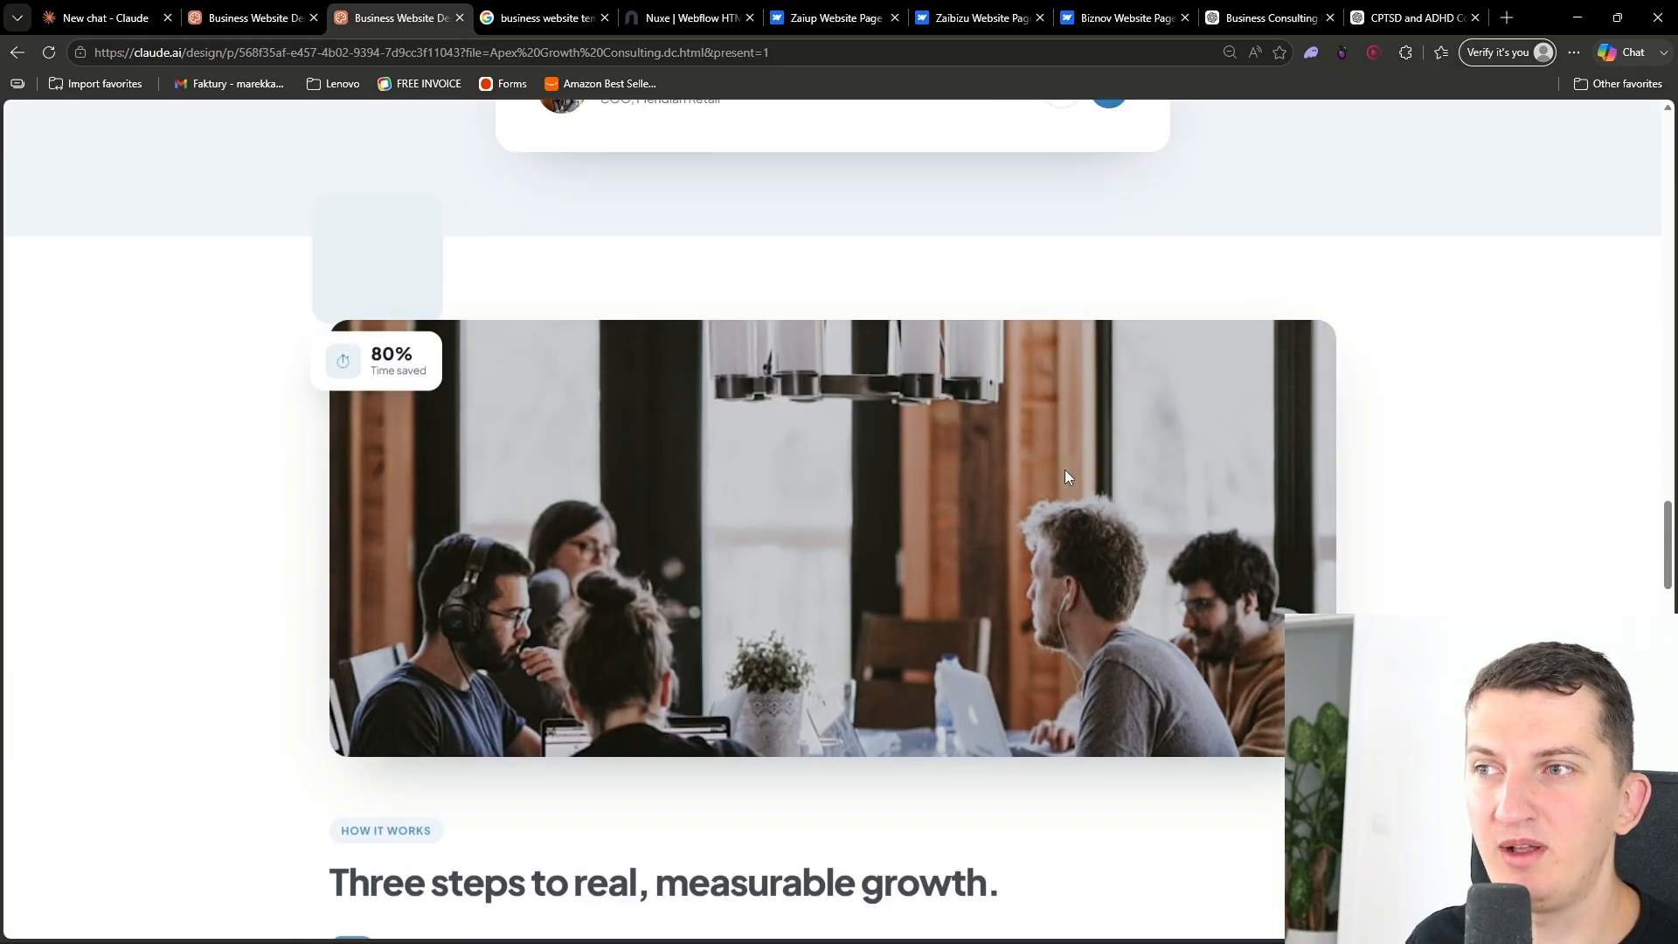
scroll(1066, 476, "down", 6)
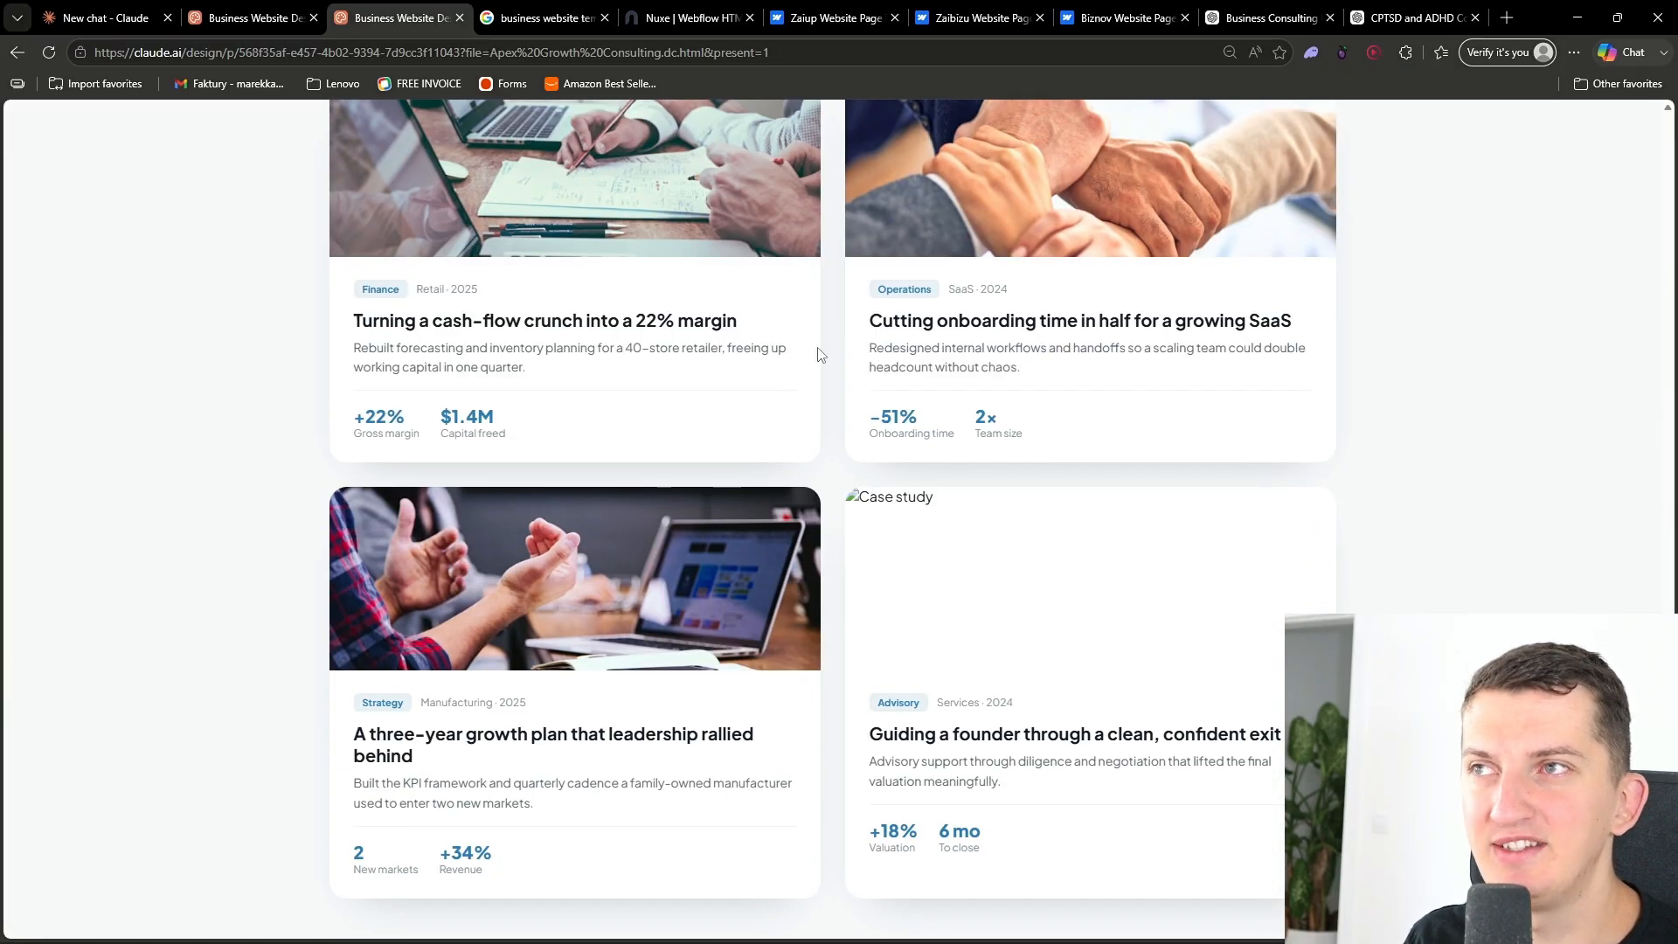
scroll(977, 368, "down", 3)
scroll(776, 487, "up", 5)
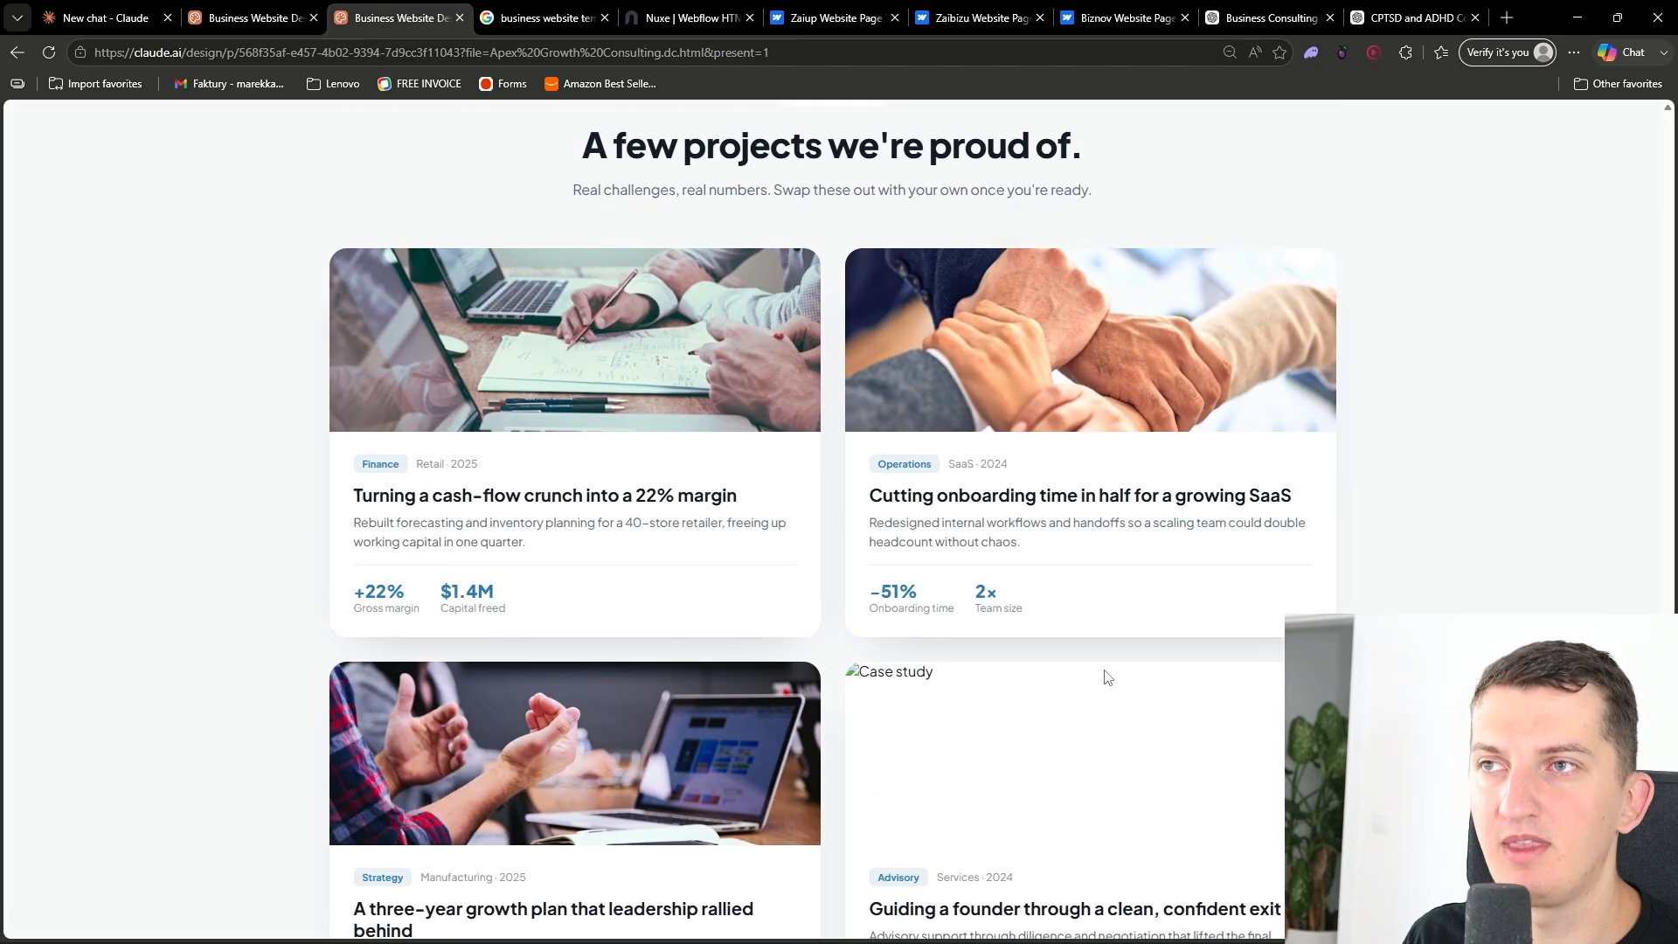
scroll(879, 559, "down", 2)
scroll(878, 559, "down", 15)
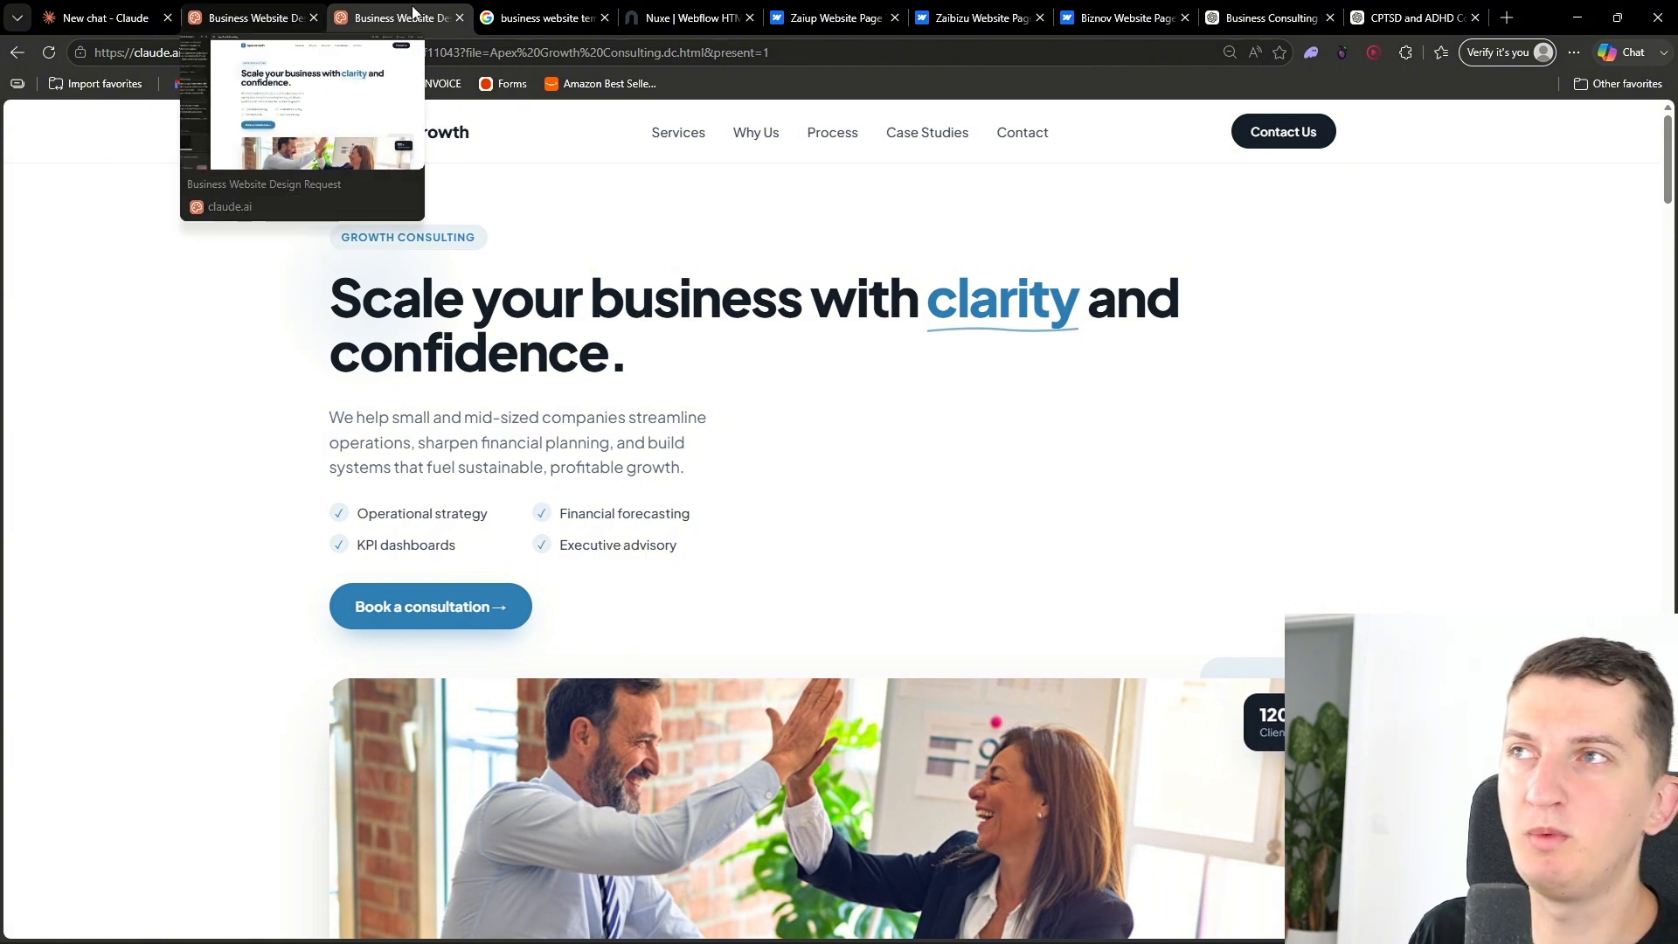
- Take a screenshot of the Nuxe template's hero section
left_click(691, 18)
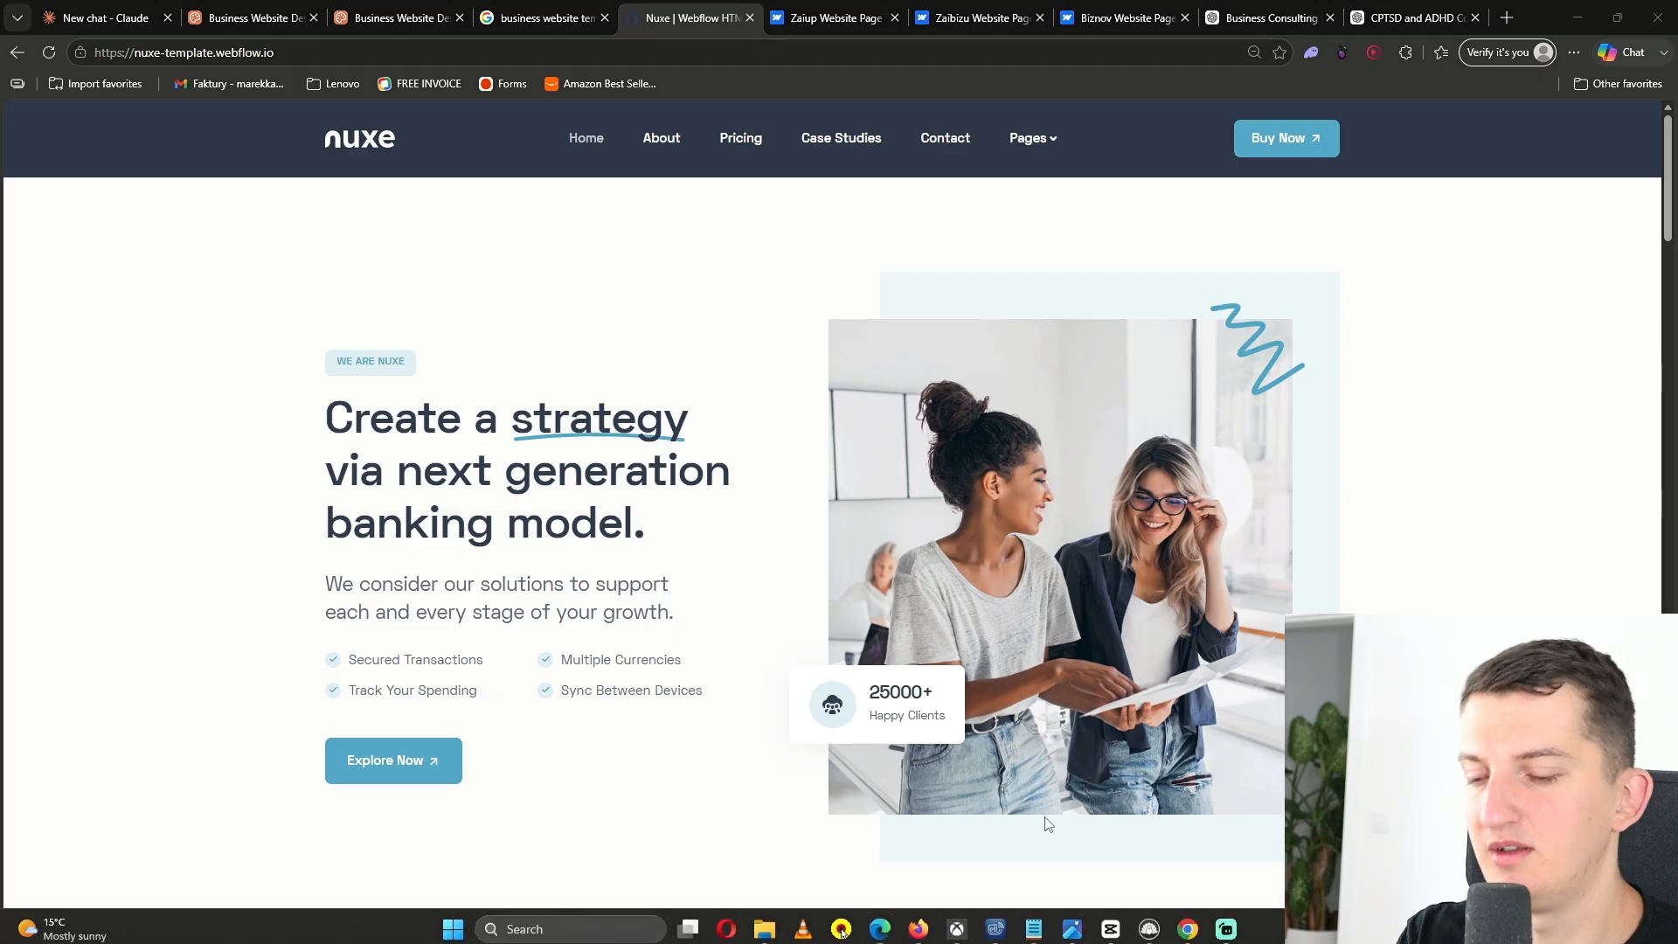
key("super")
type("na")
key("Return")
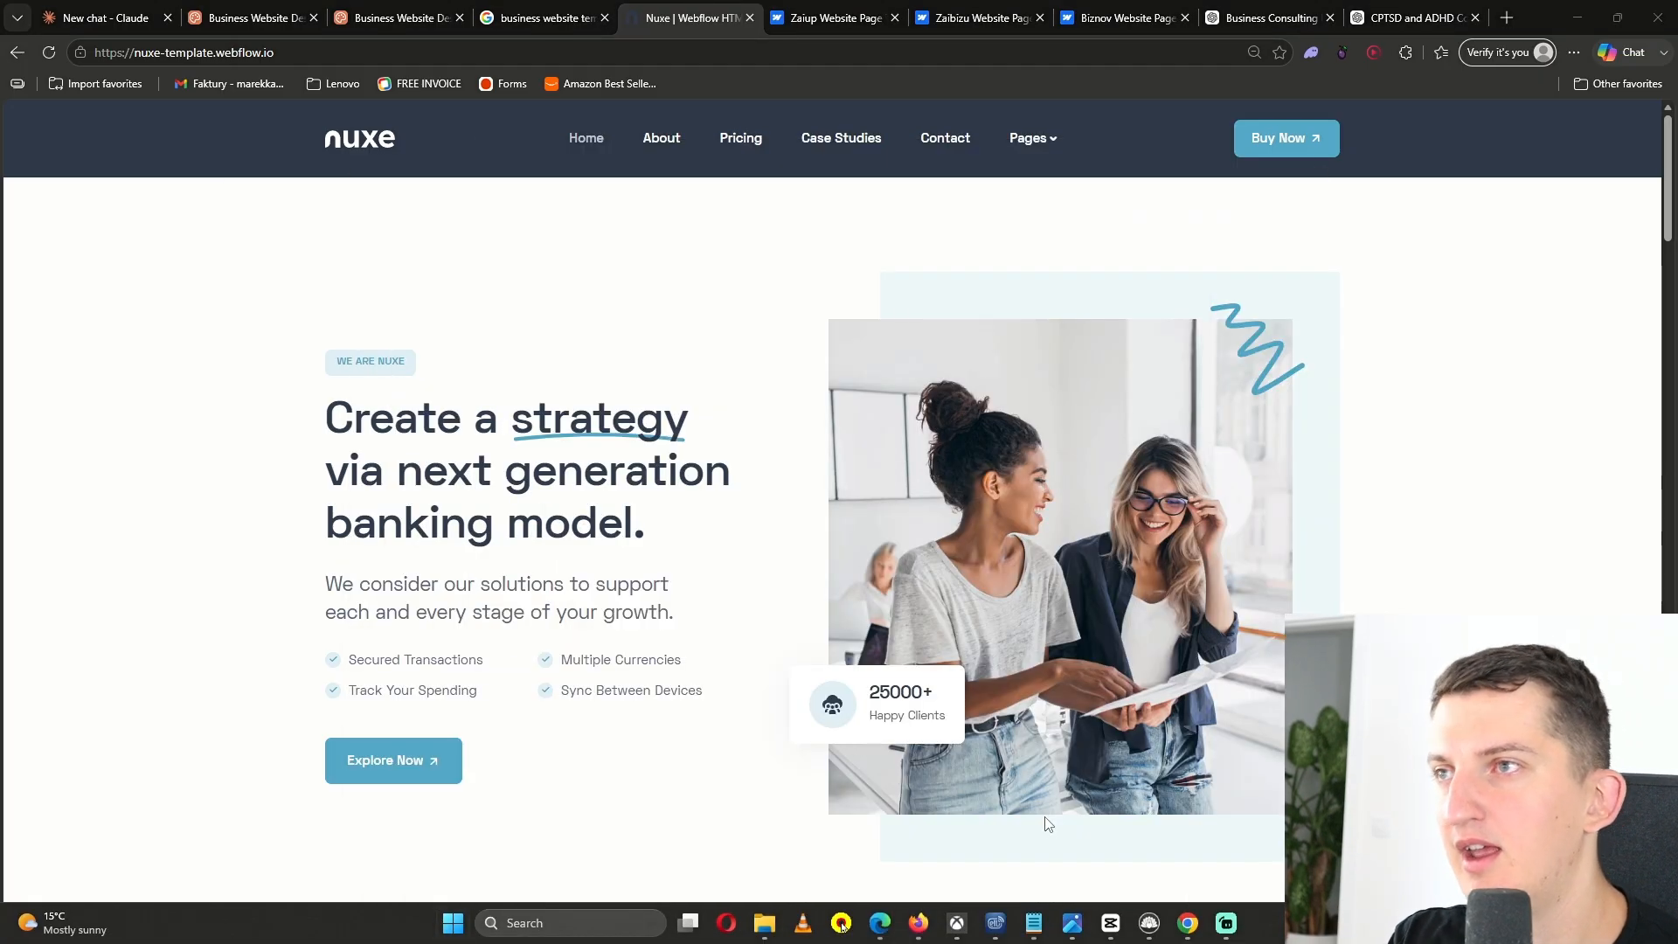
left_click(269, 48)
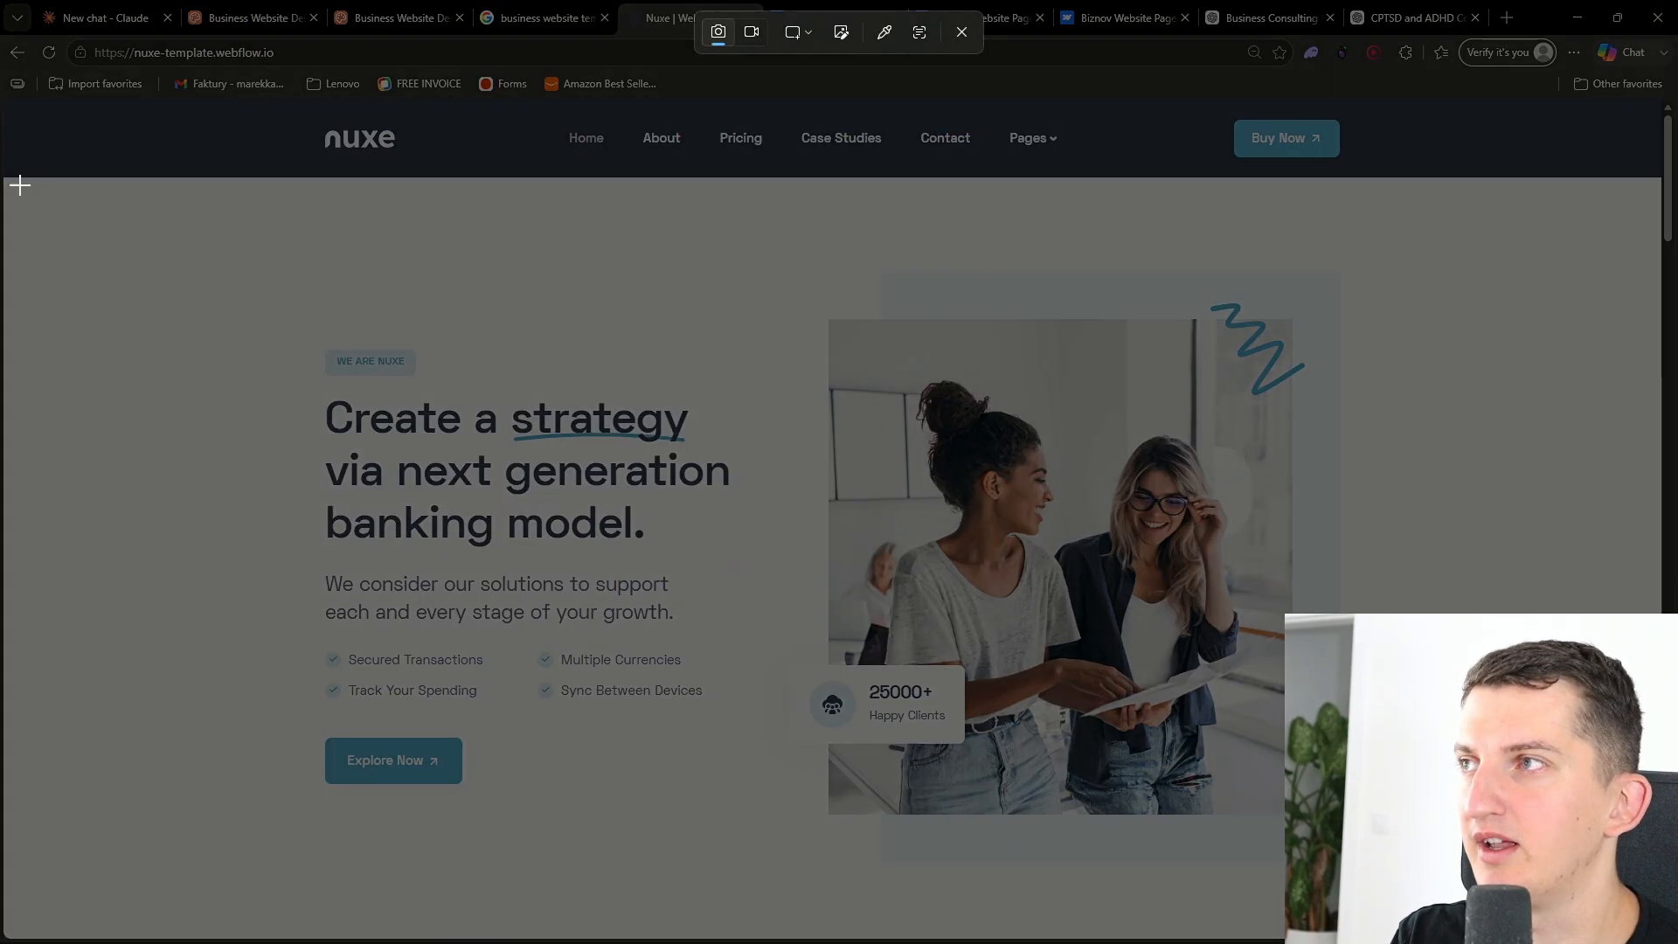
left_click_drag(4, 178, 1663, 932)
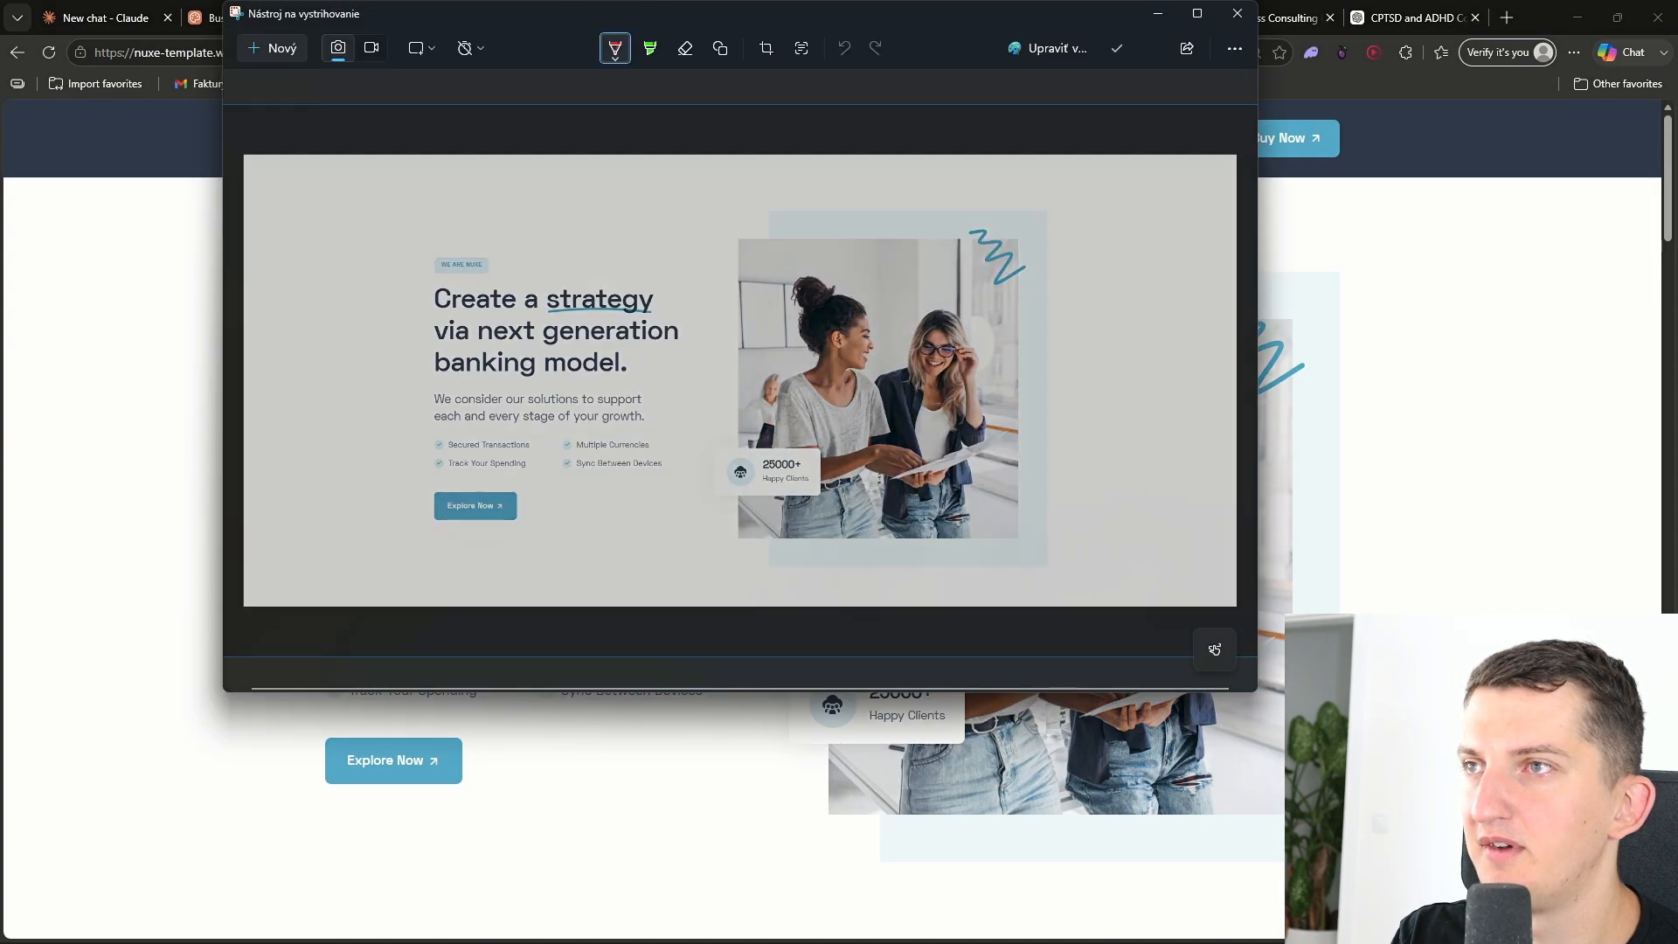
left_click(1477, 770)
scroll(1477, 769, "down", 20)
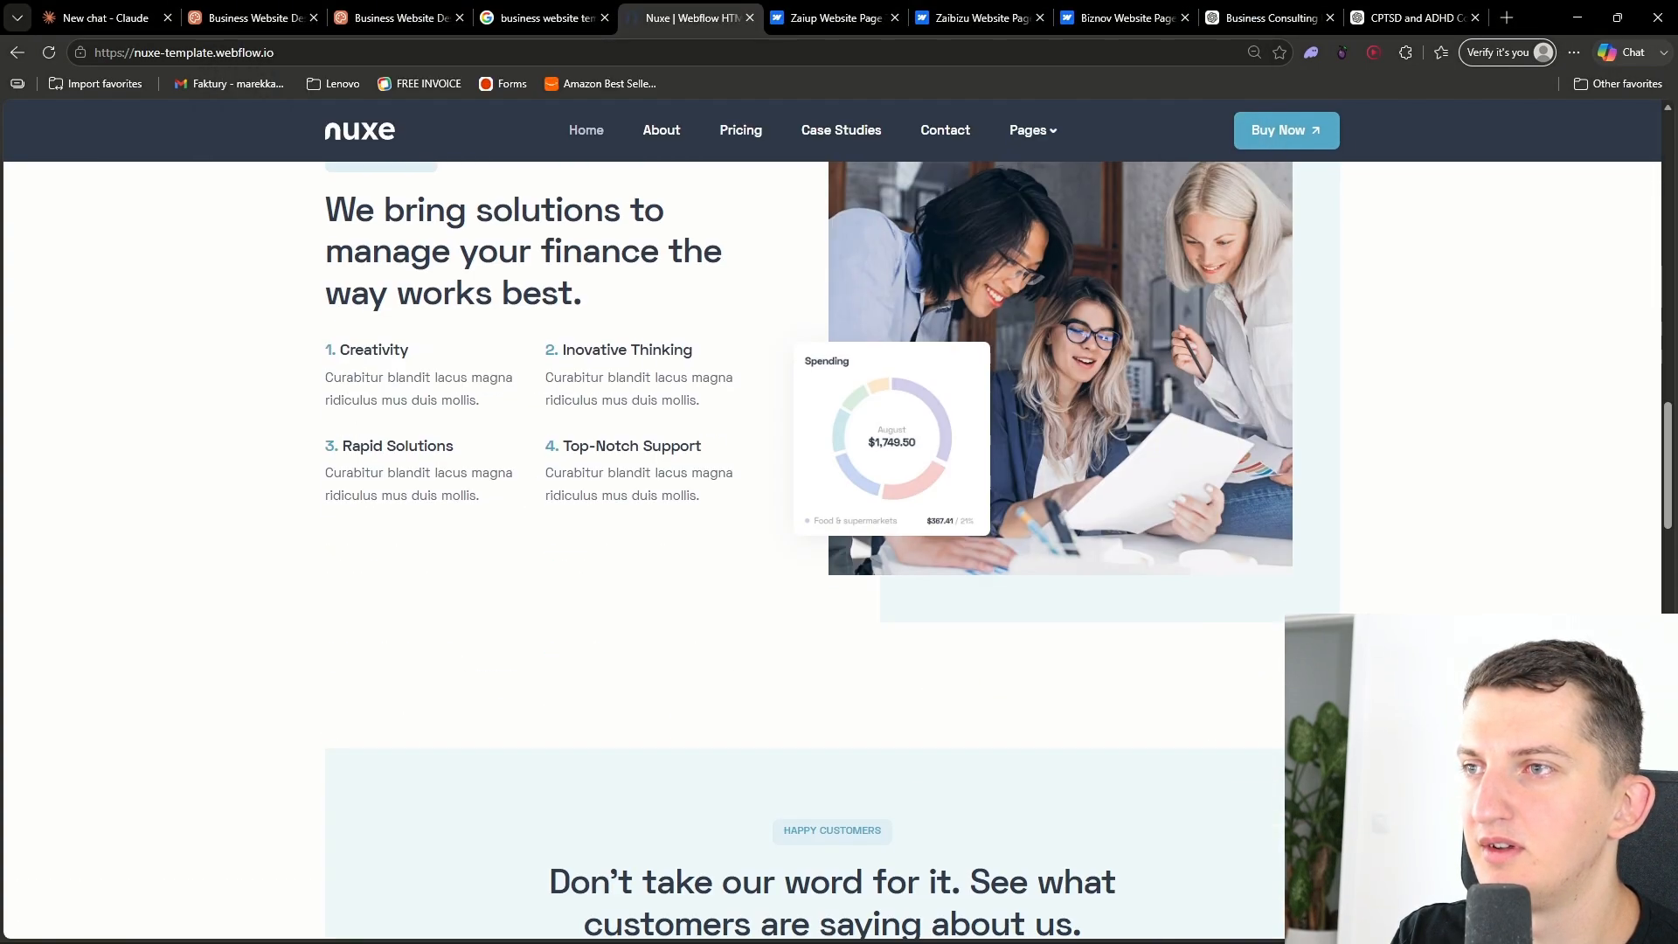
- Return to the design chat and start a feedback message saying pictures sit under the text instead of right/left, pasting the reference screenshot
left_click(233, 7)
left_click(194, 837)
type("He")
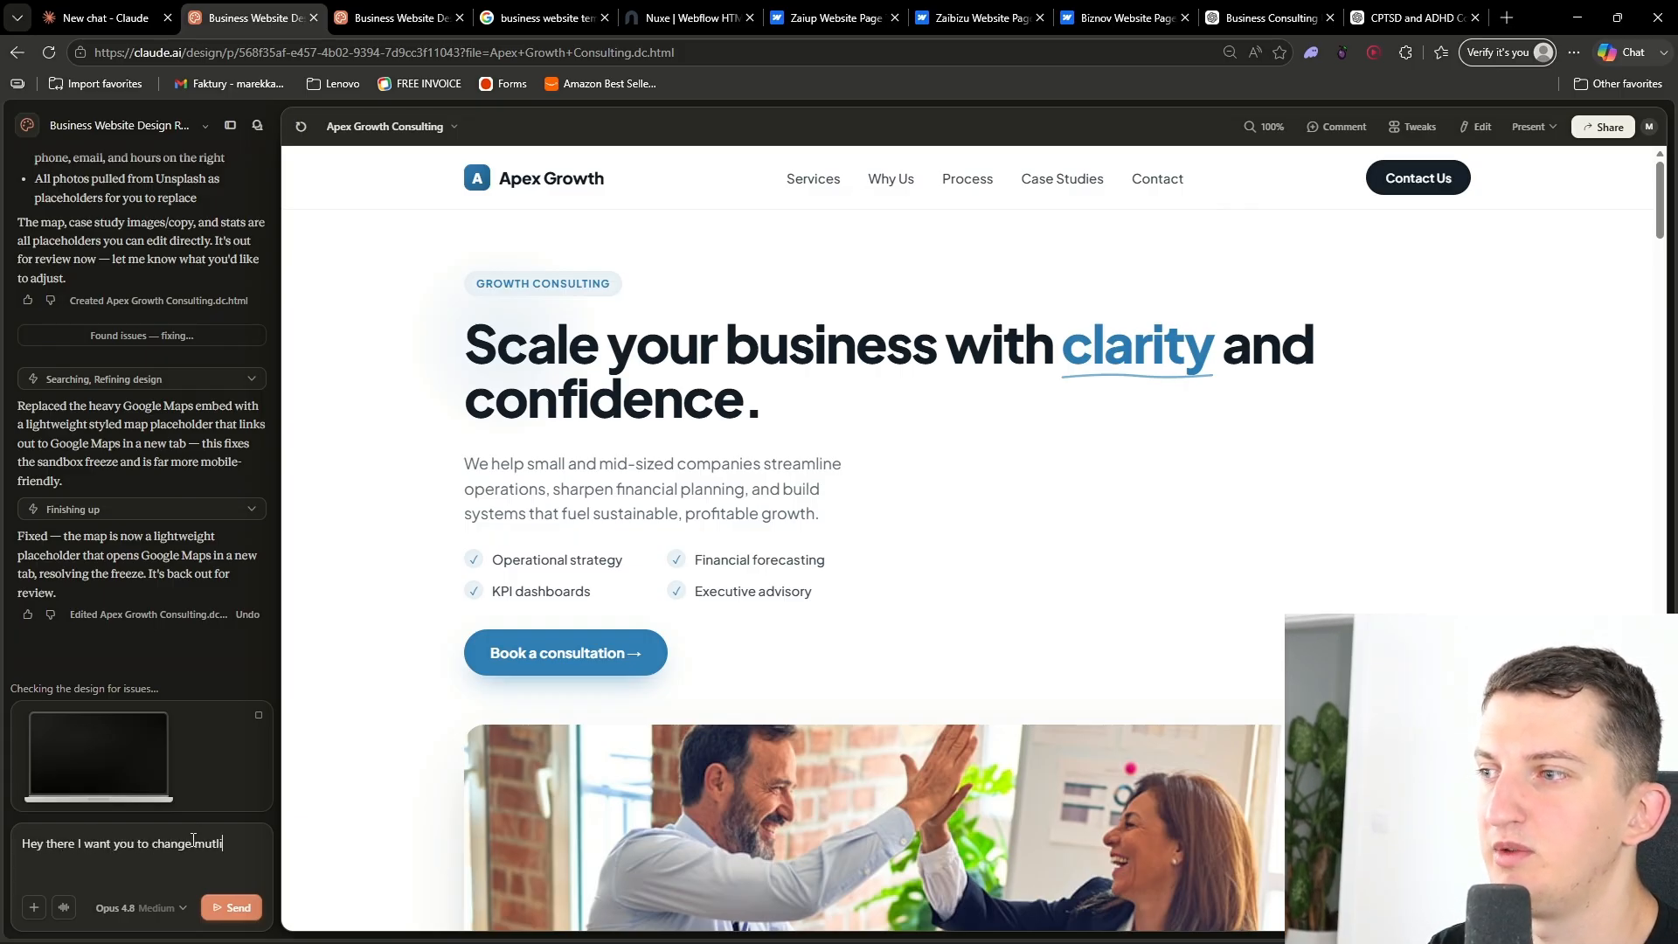
type("things. so")
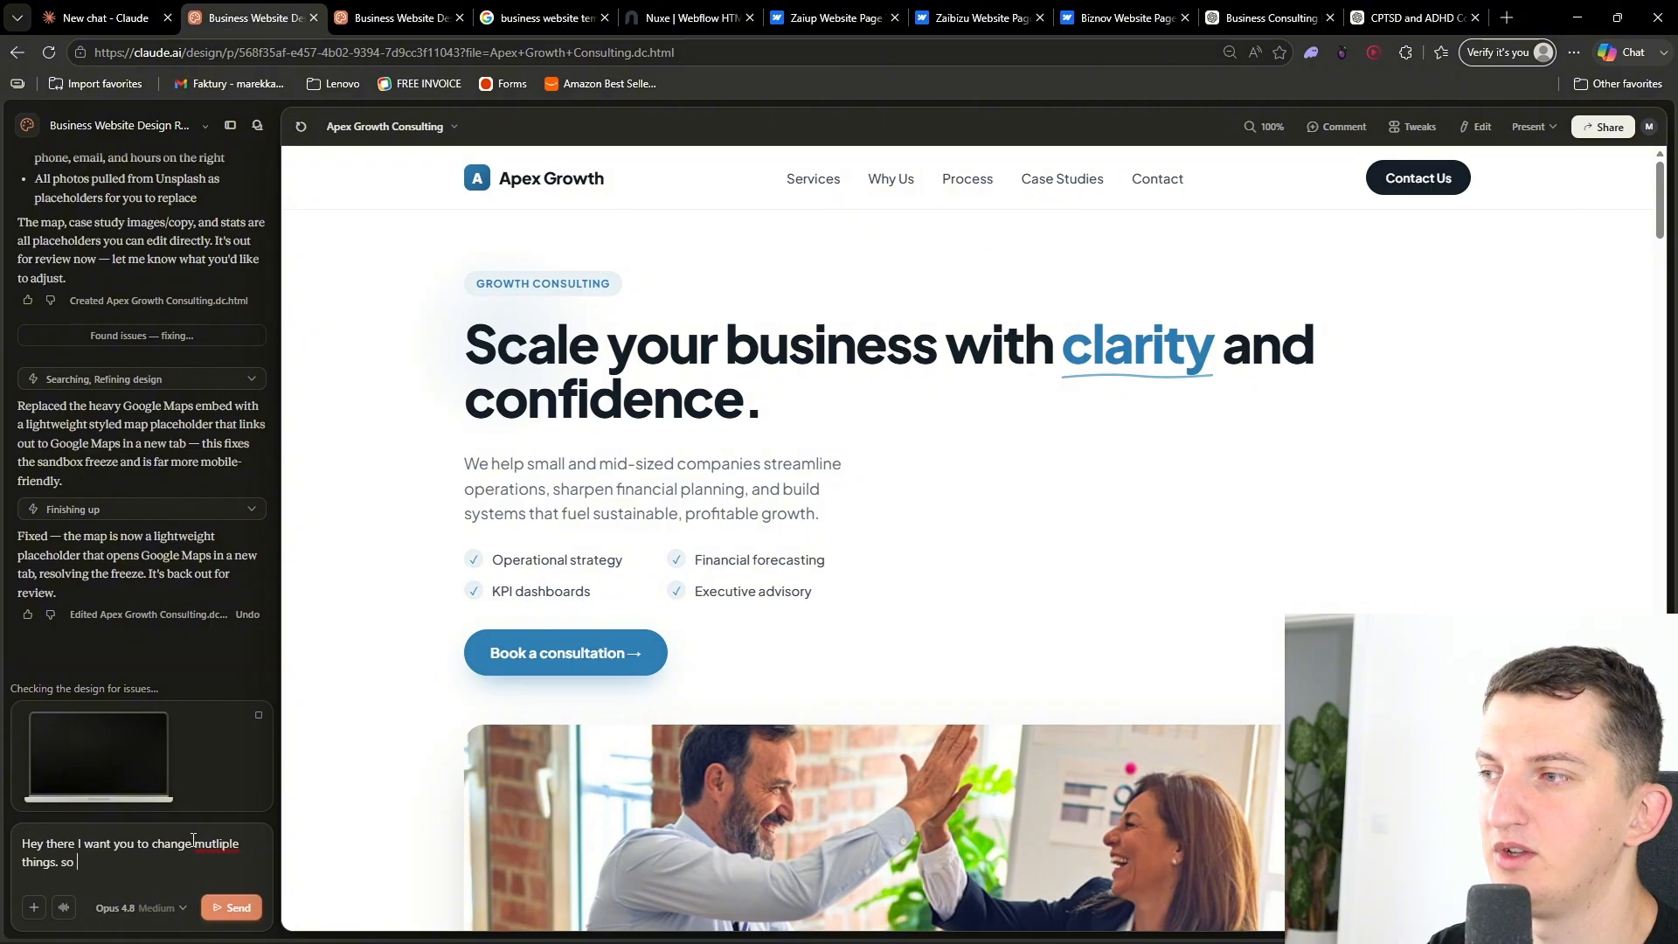
type("The pictures are")
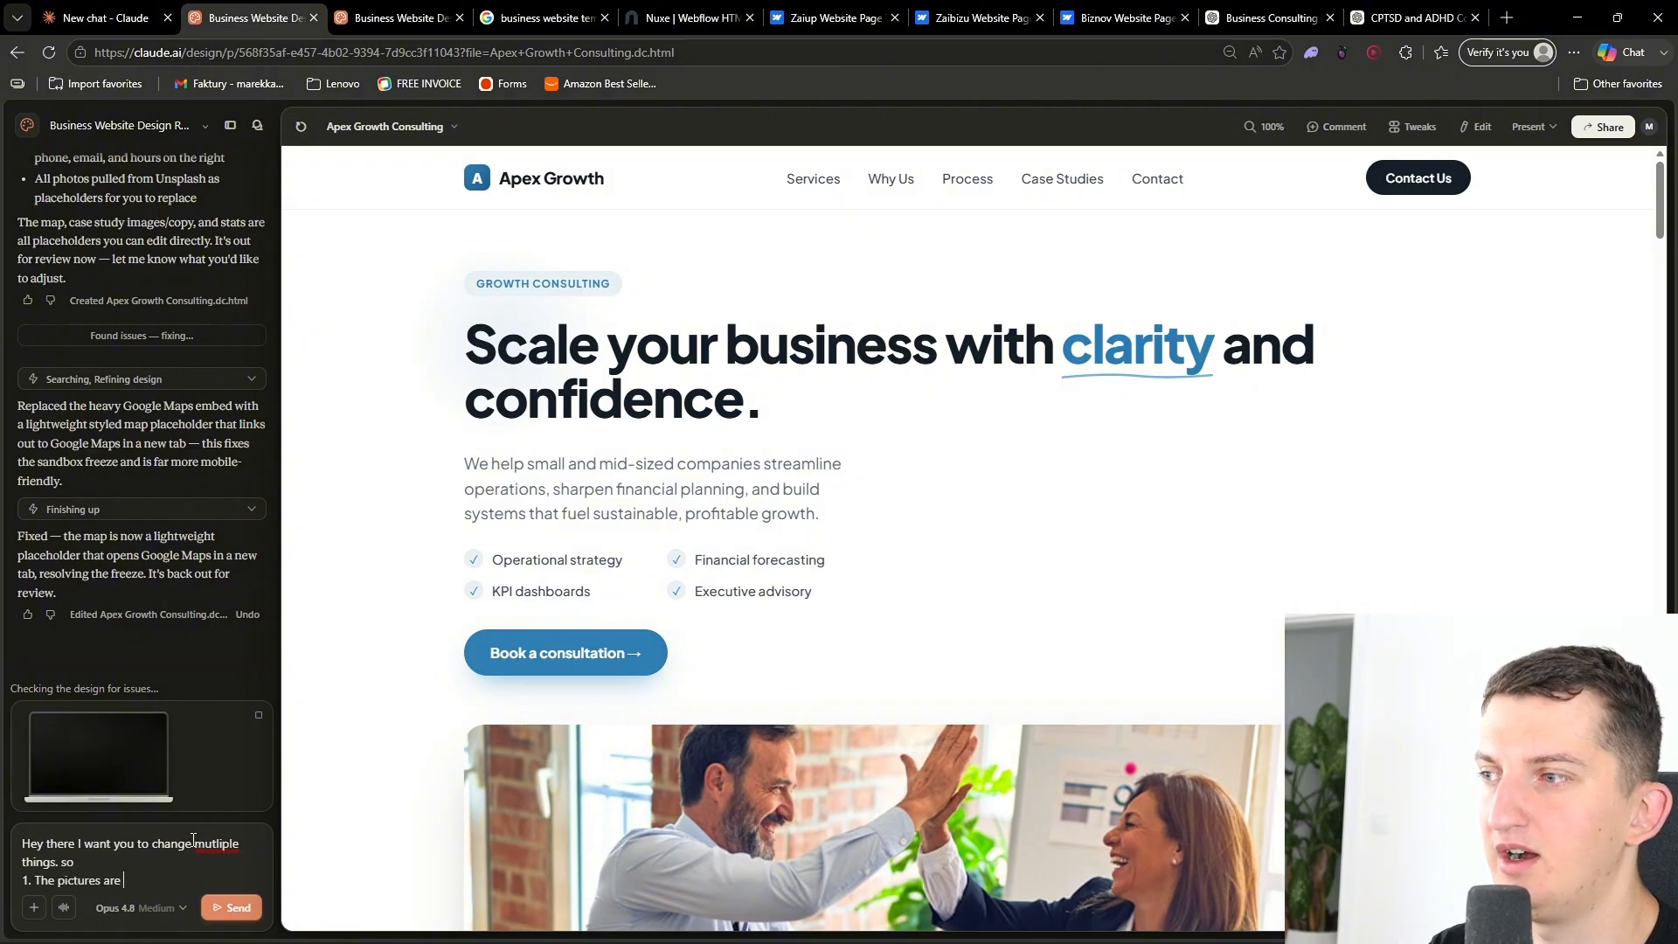
type("t/left, but UNDER.. so it looks bad. I am se")
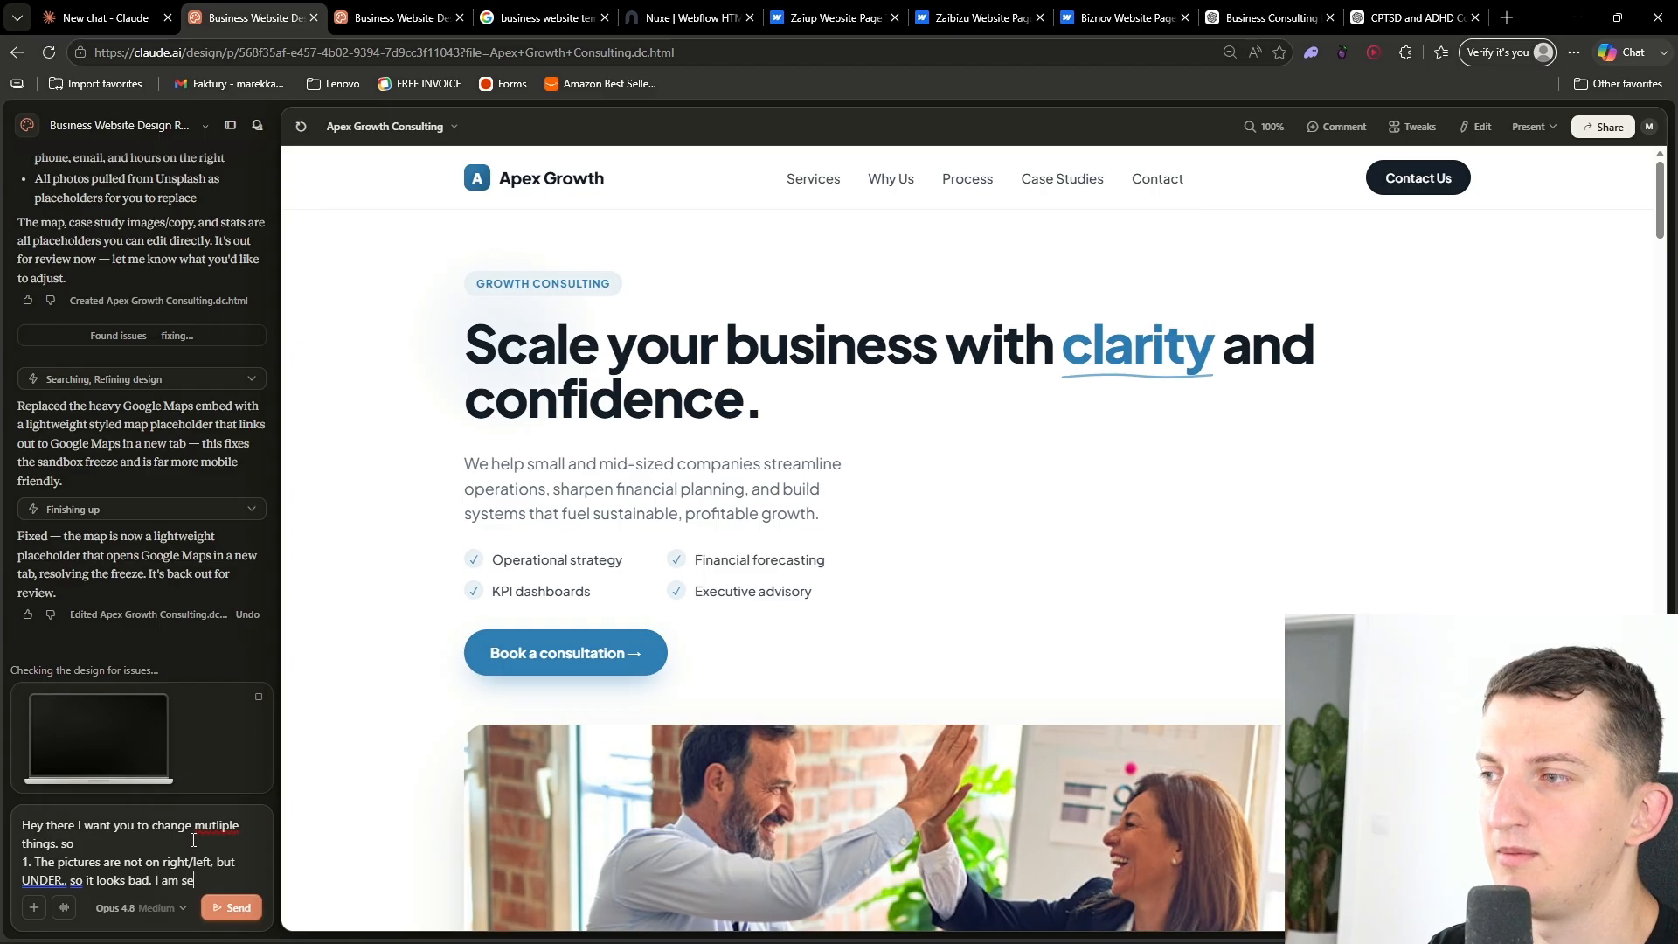
type("ou how I want it, and what you made")
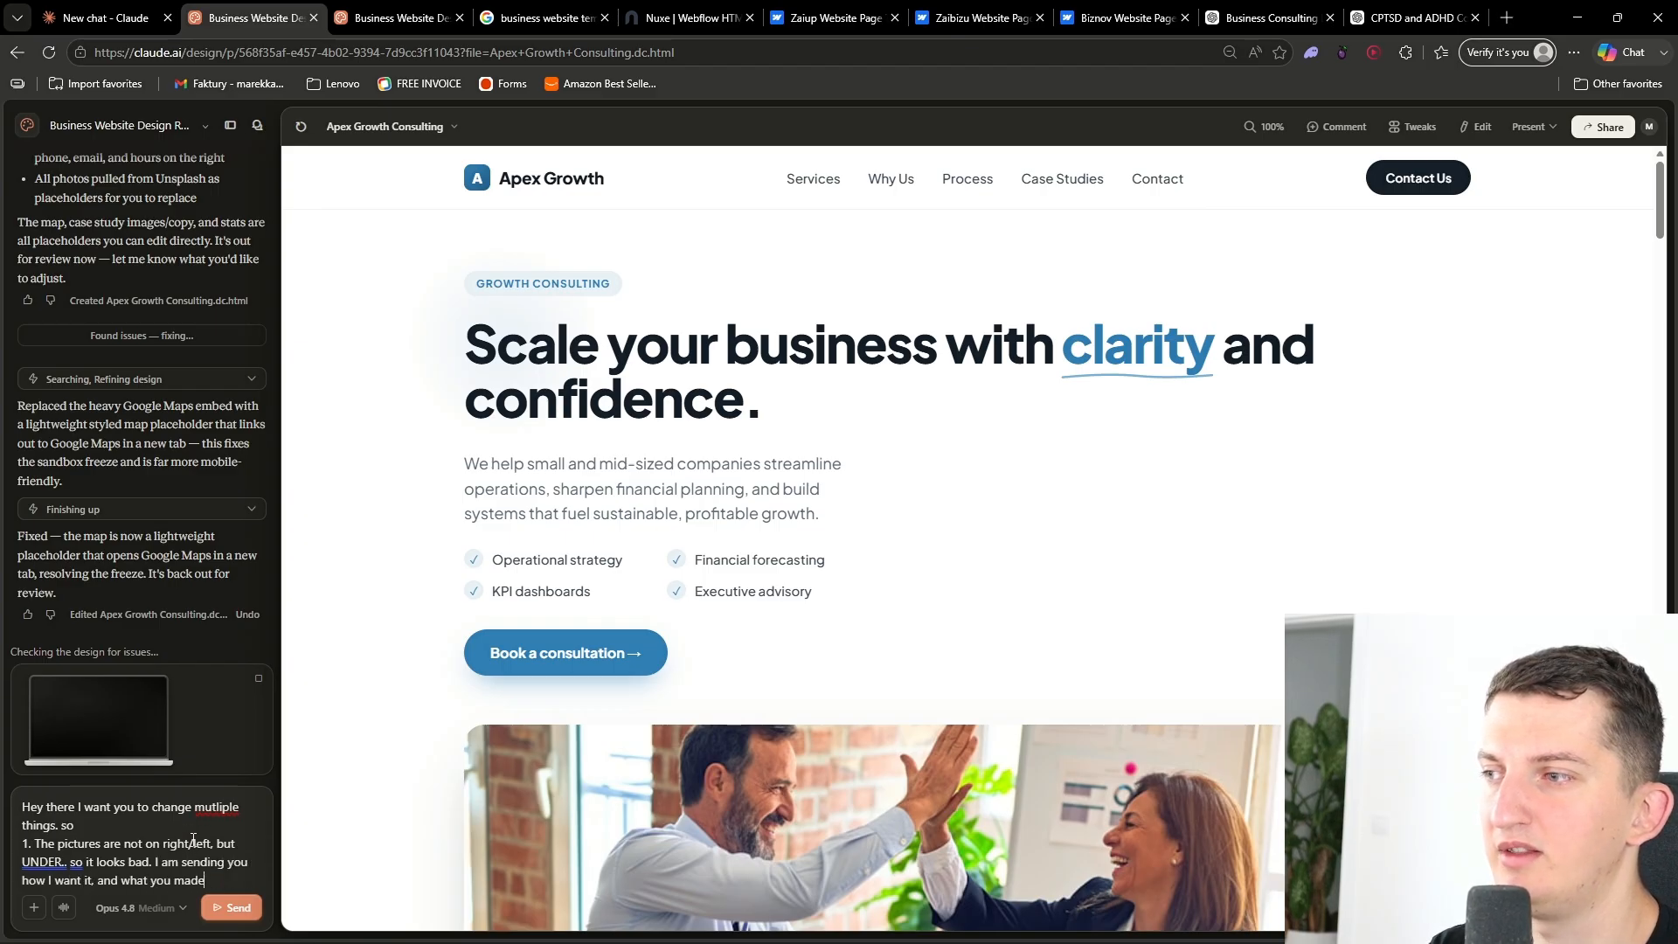
key("ctrl+v")
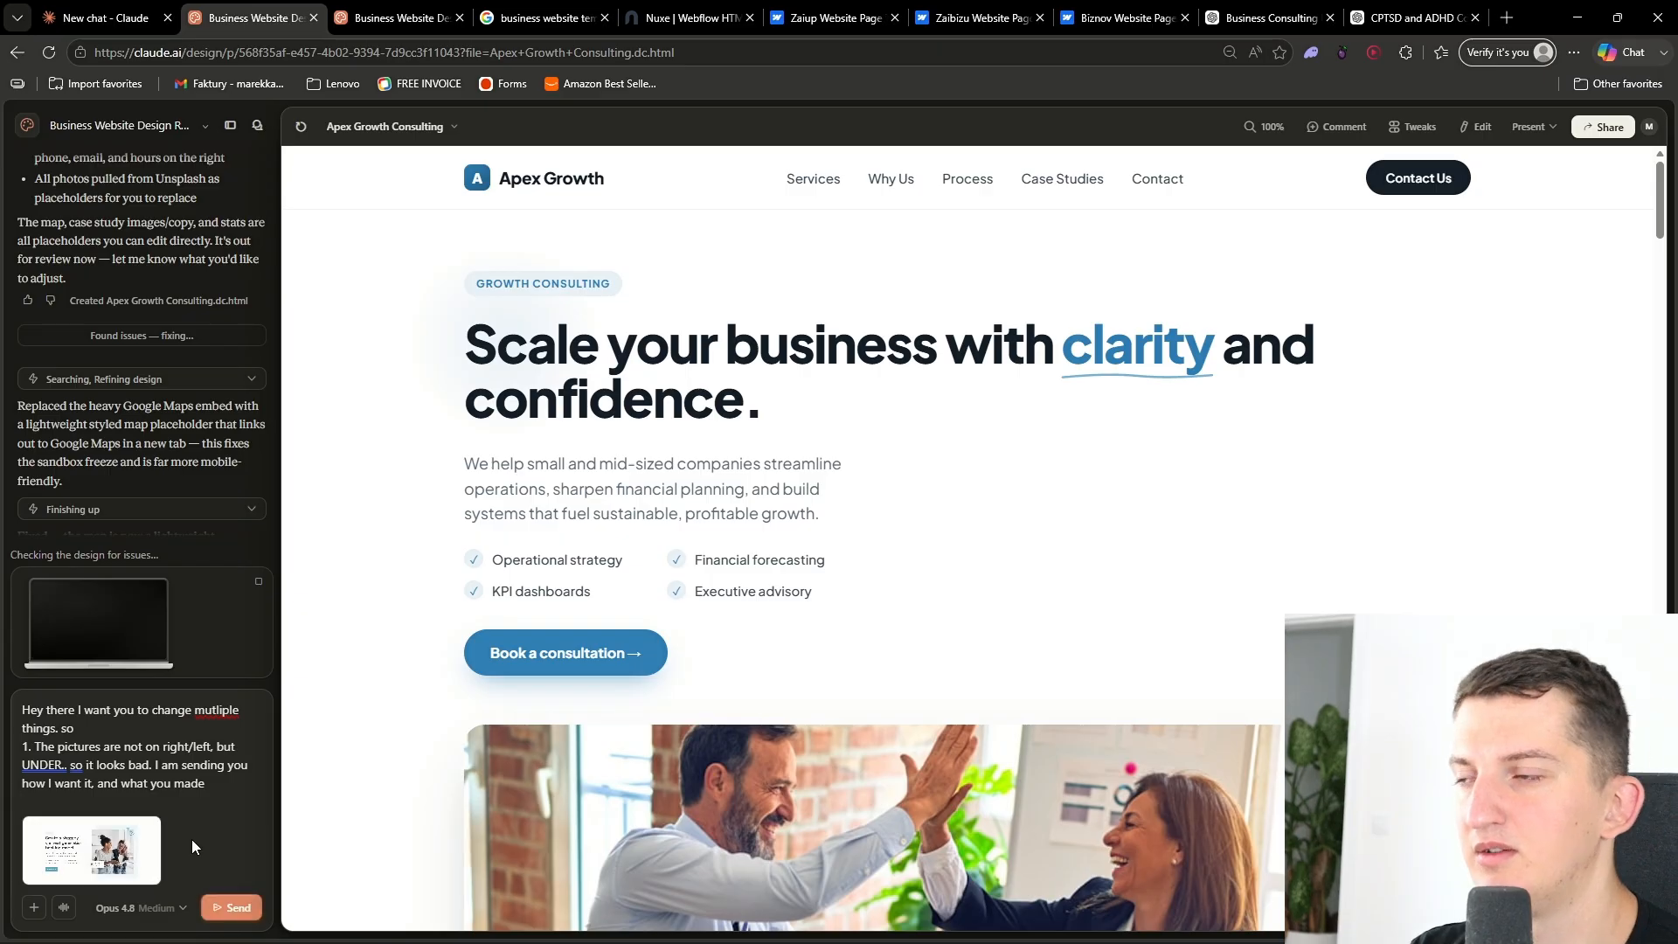
- Capture a screenshot of the generated hero section and paste it into the message as the second image
scroll(822, 528, "down", 3)
scroll(822, 528, "down", 3, "ctrl")
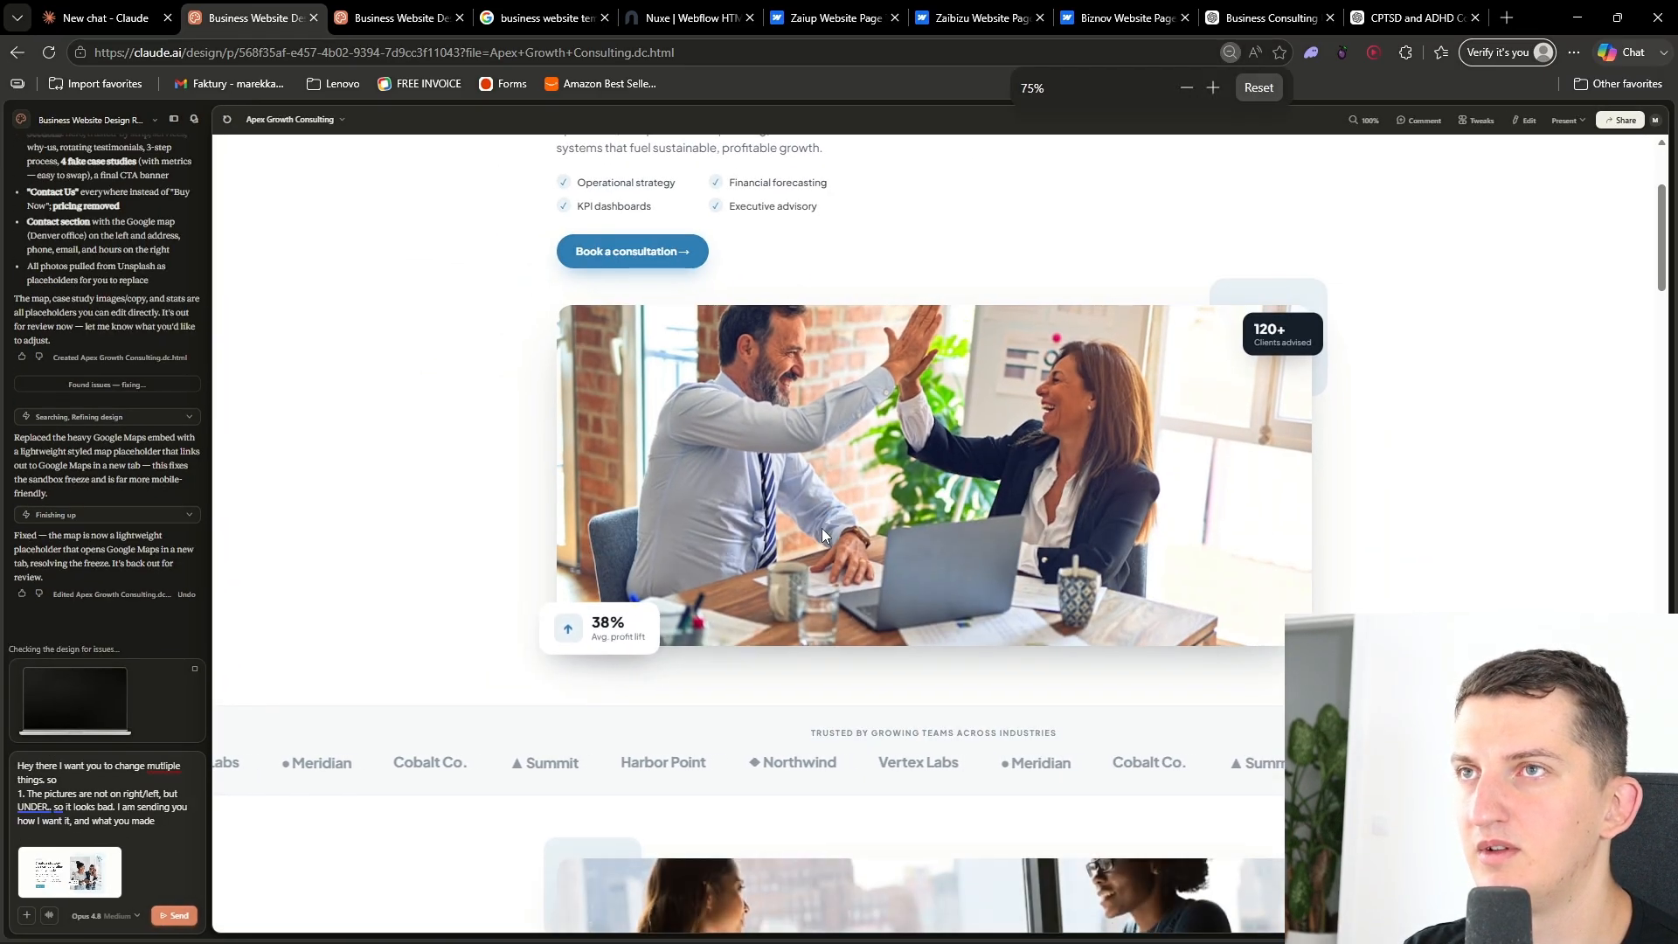
scroll(822, 528, "up", 2)
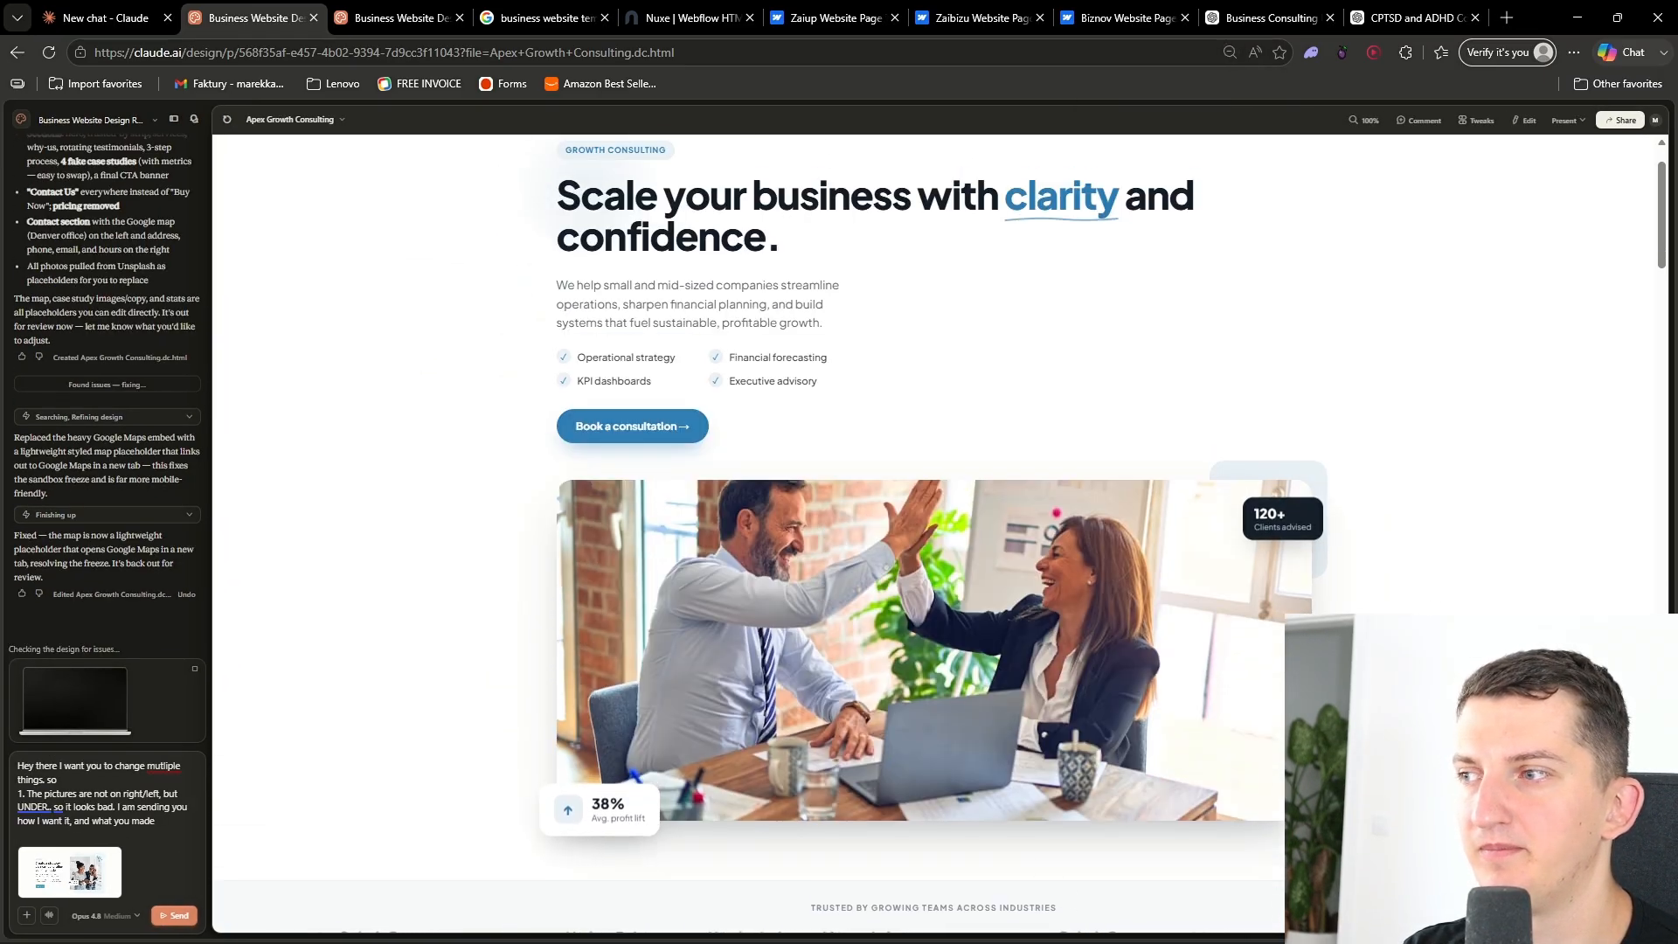
left_click_drag(1662, 203, 1662, 200)
mouse_move(822, 937)
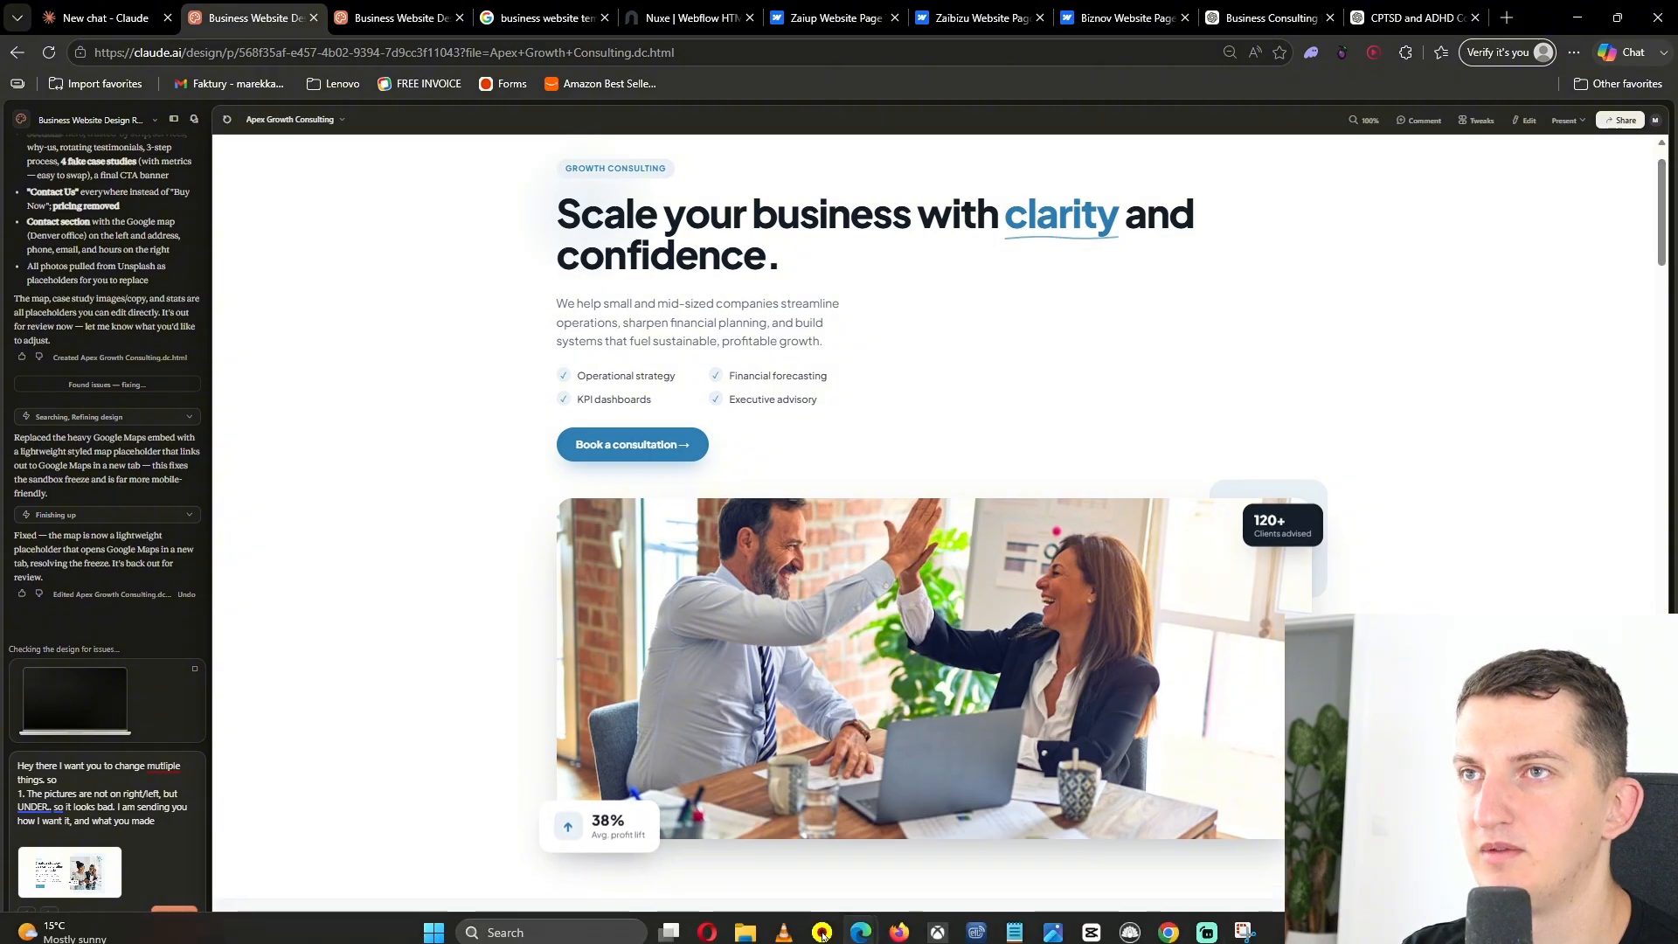
left_click(1245, 932)
left_click(273, 50)
left_click_drag(215, 135, 1659, 904)
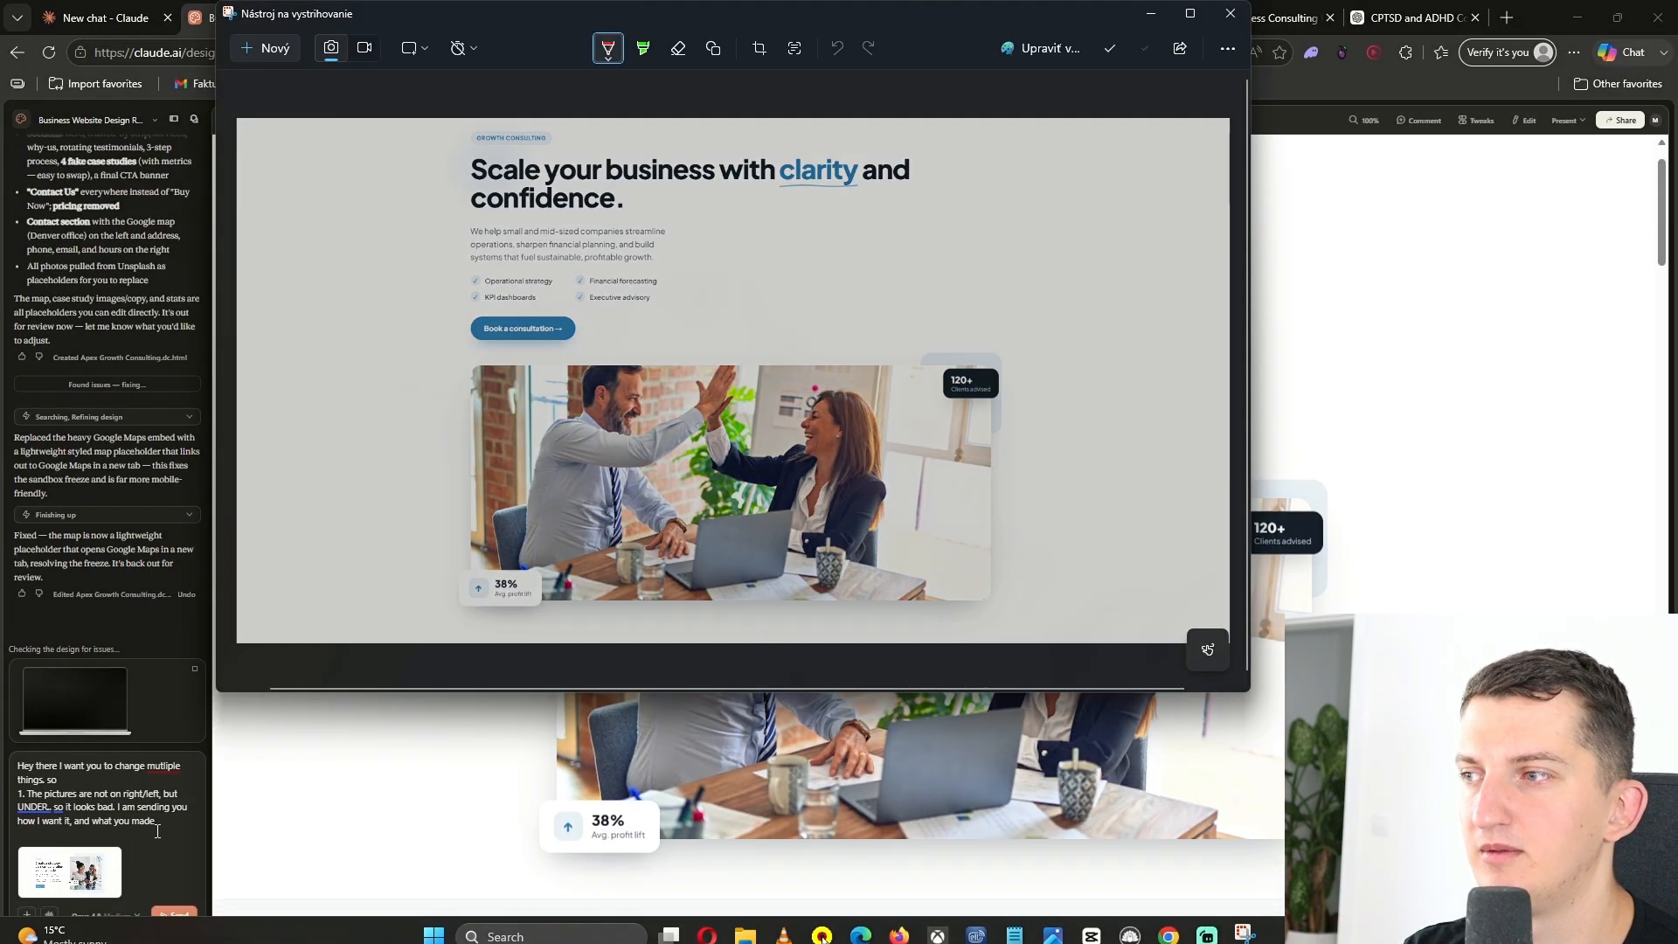
left_click(163, 826)
key("ctrl+v")
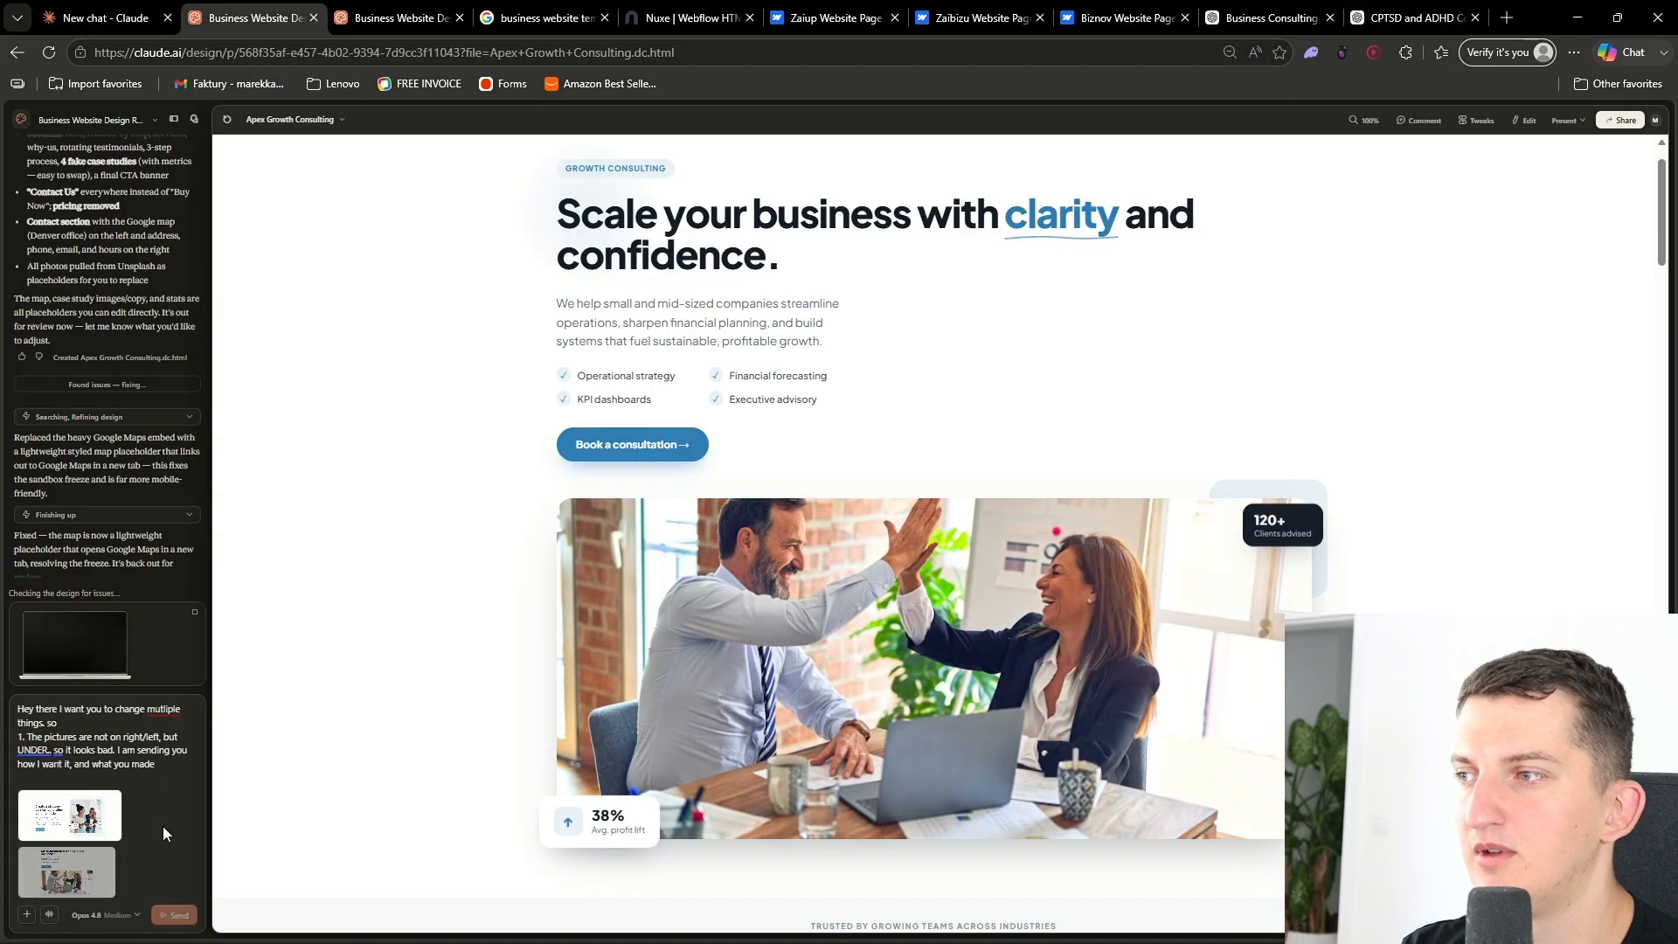
- Finish point 1 with "second picture and its like that everywhere. FIX it"
type(", second picture and its like that everywhere.")
key("shift+Return")
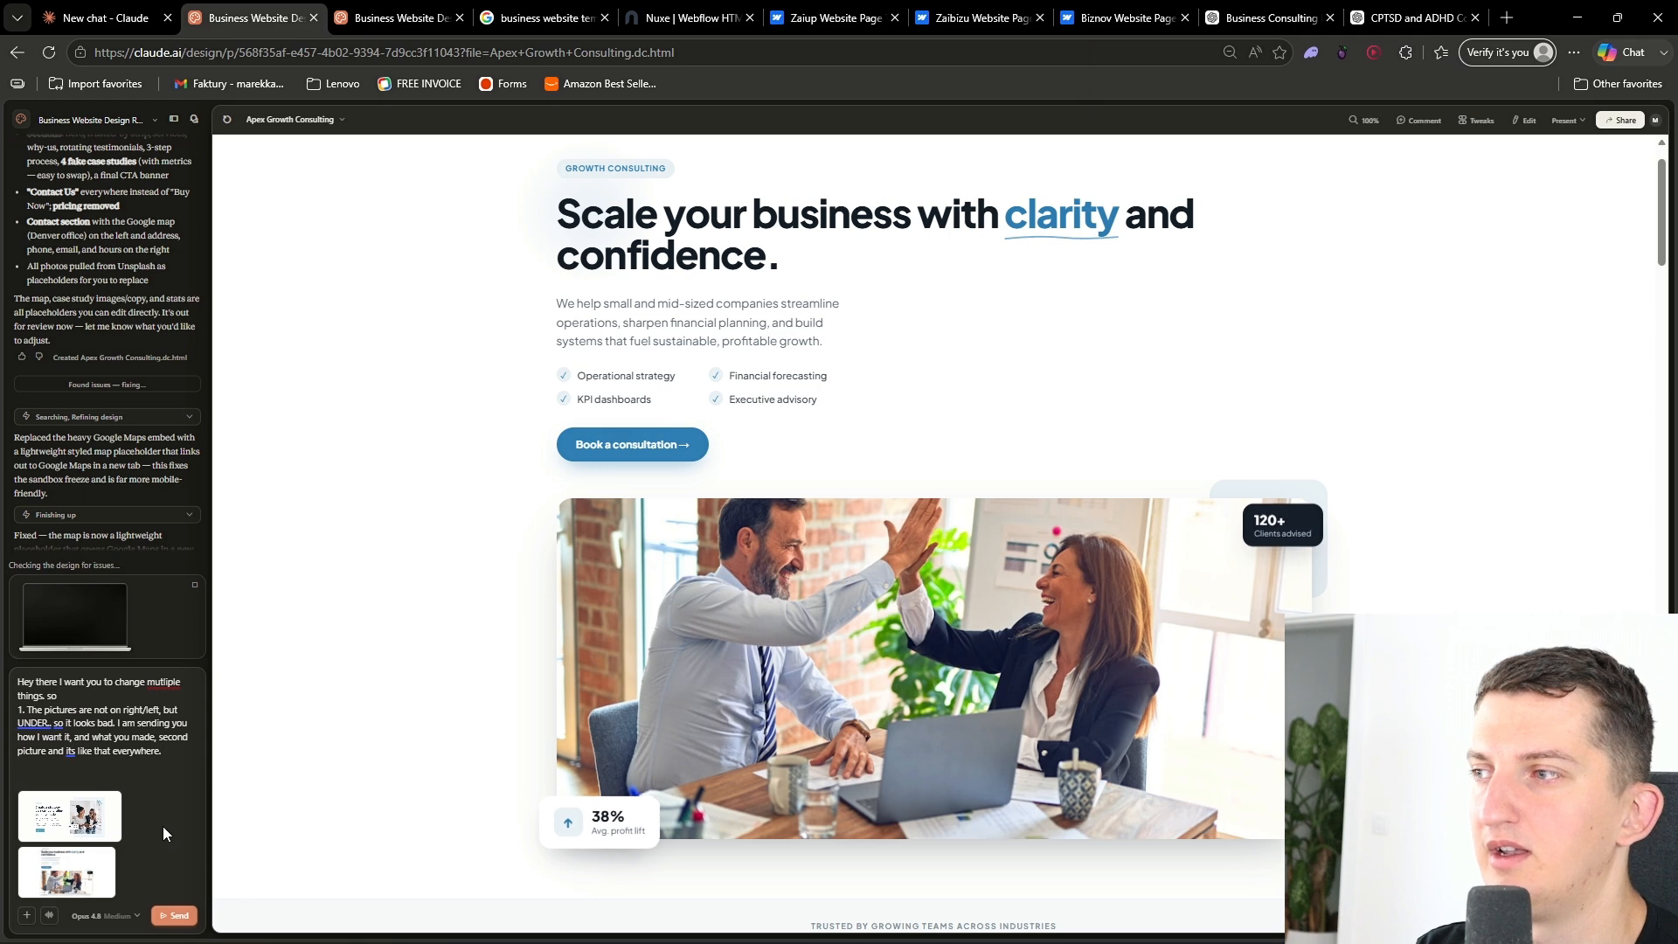
key("BackSpace")
type("FIX it")
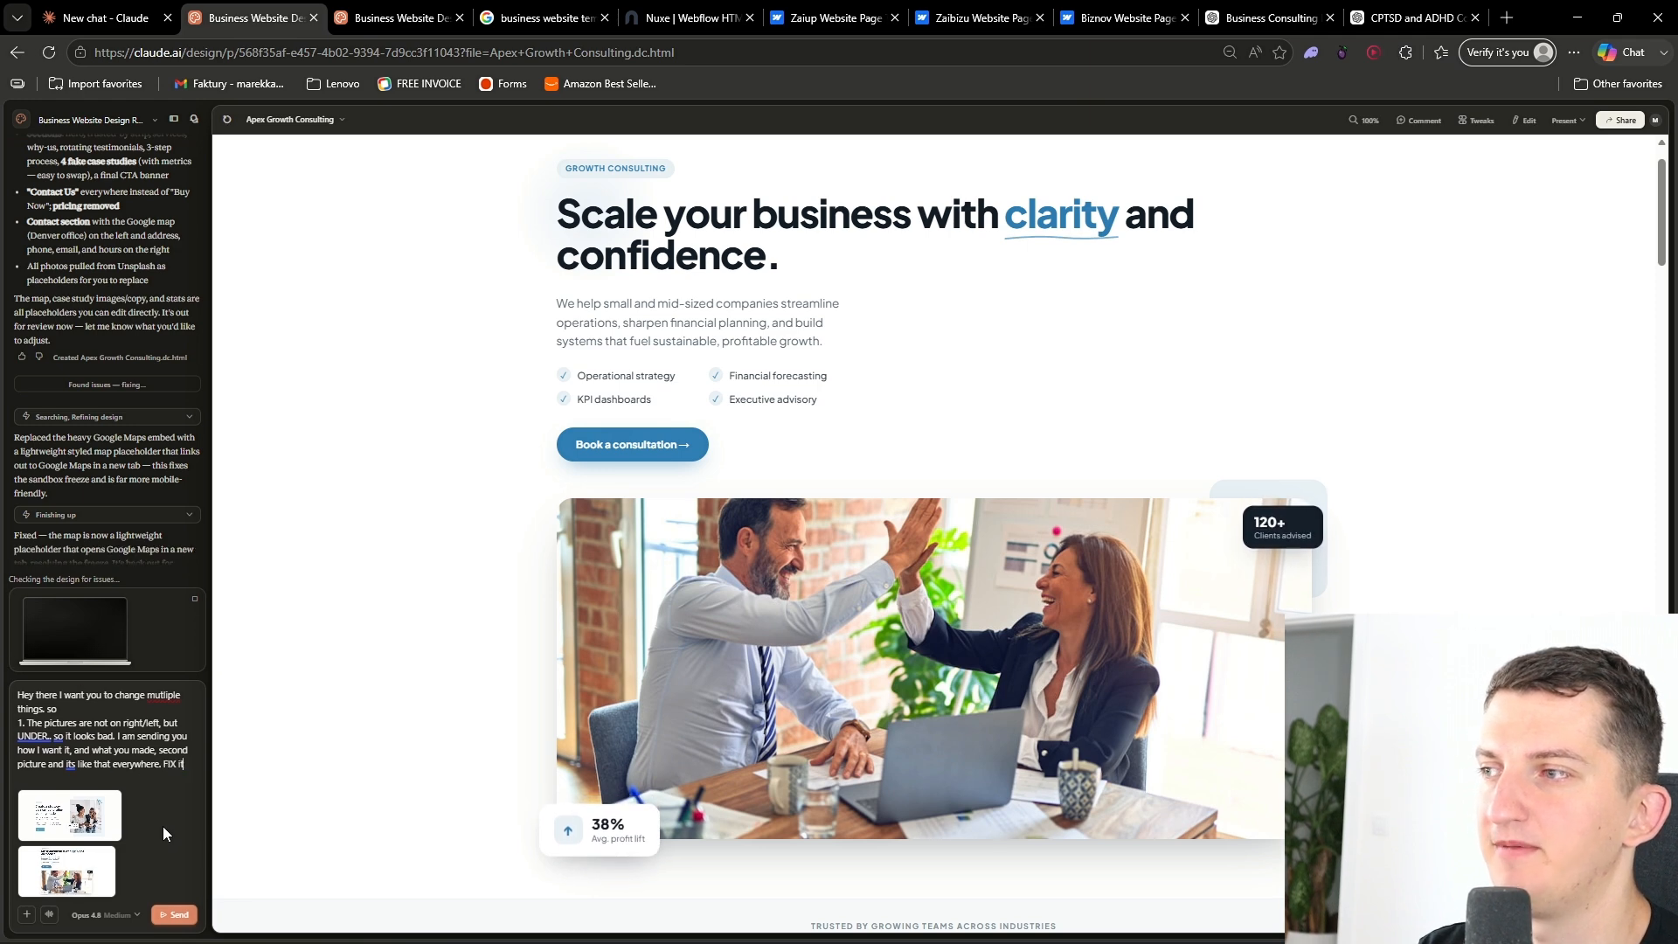
- Add point 2 asking for the companies under the header to be in a loop
key("shift+Return")
type("2.")
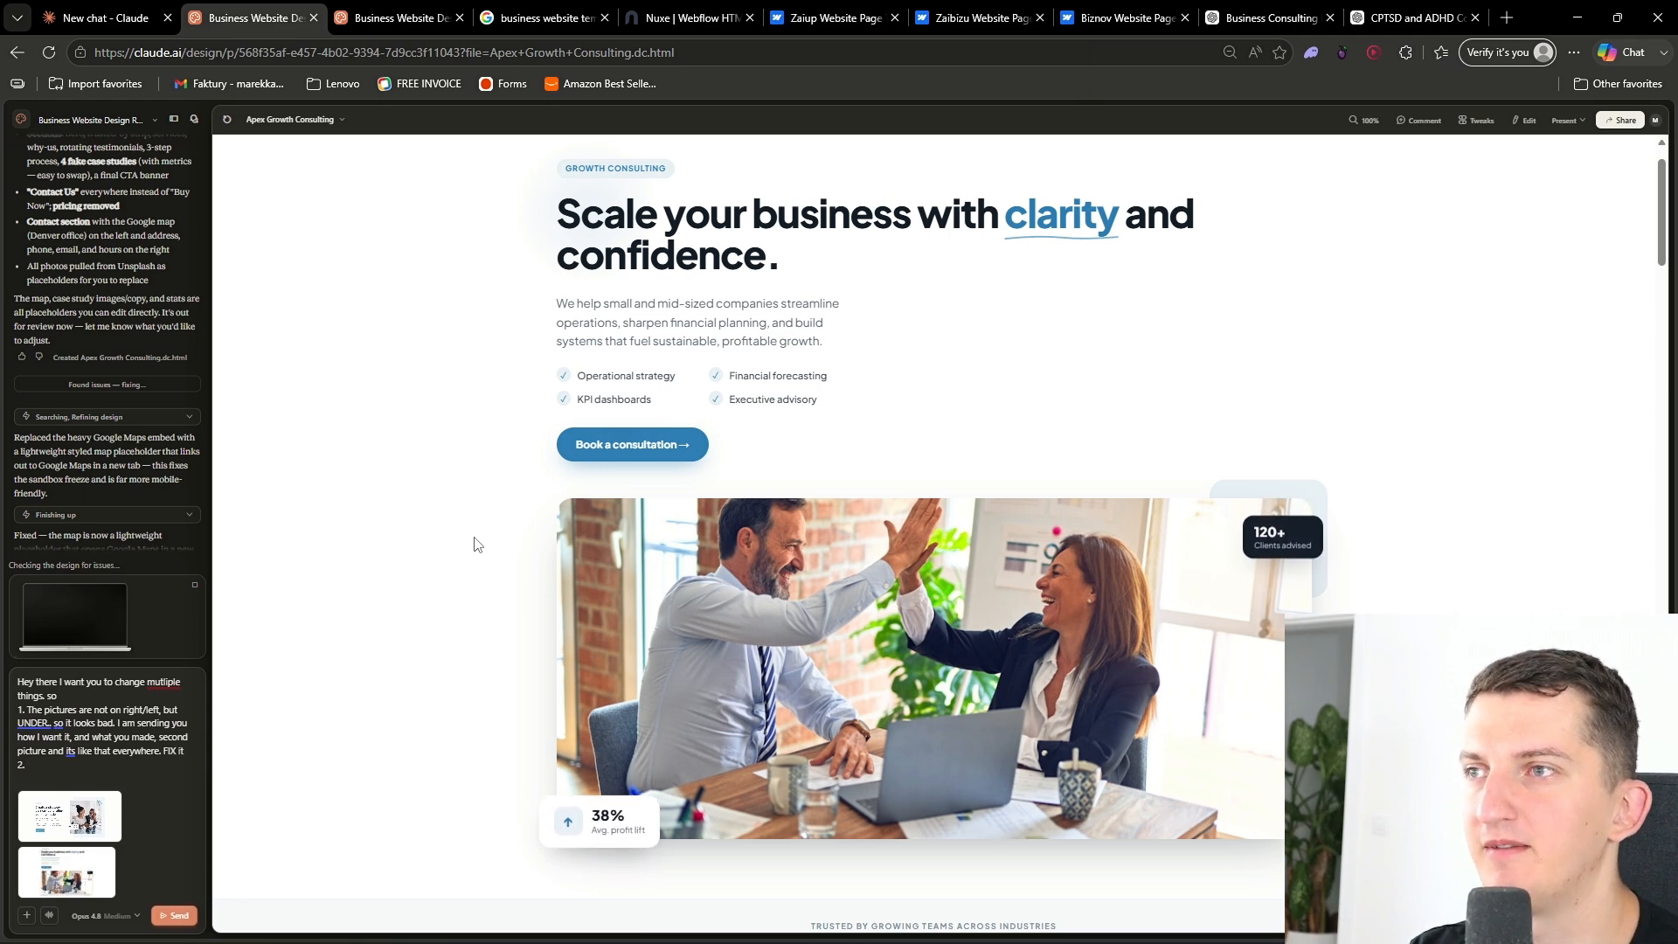
scroll(474, 546, "down", 8)
scroll(475, 546, "down", 4)
scroll(524, 551, "up", 10)
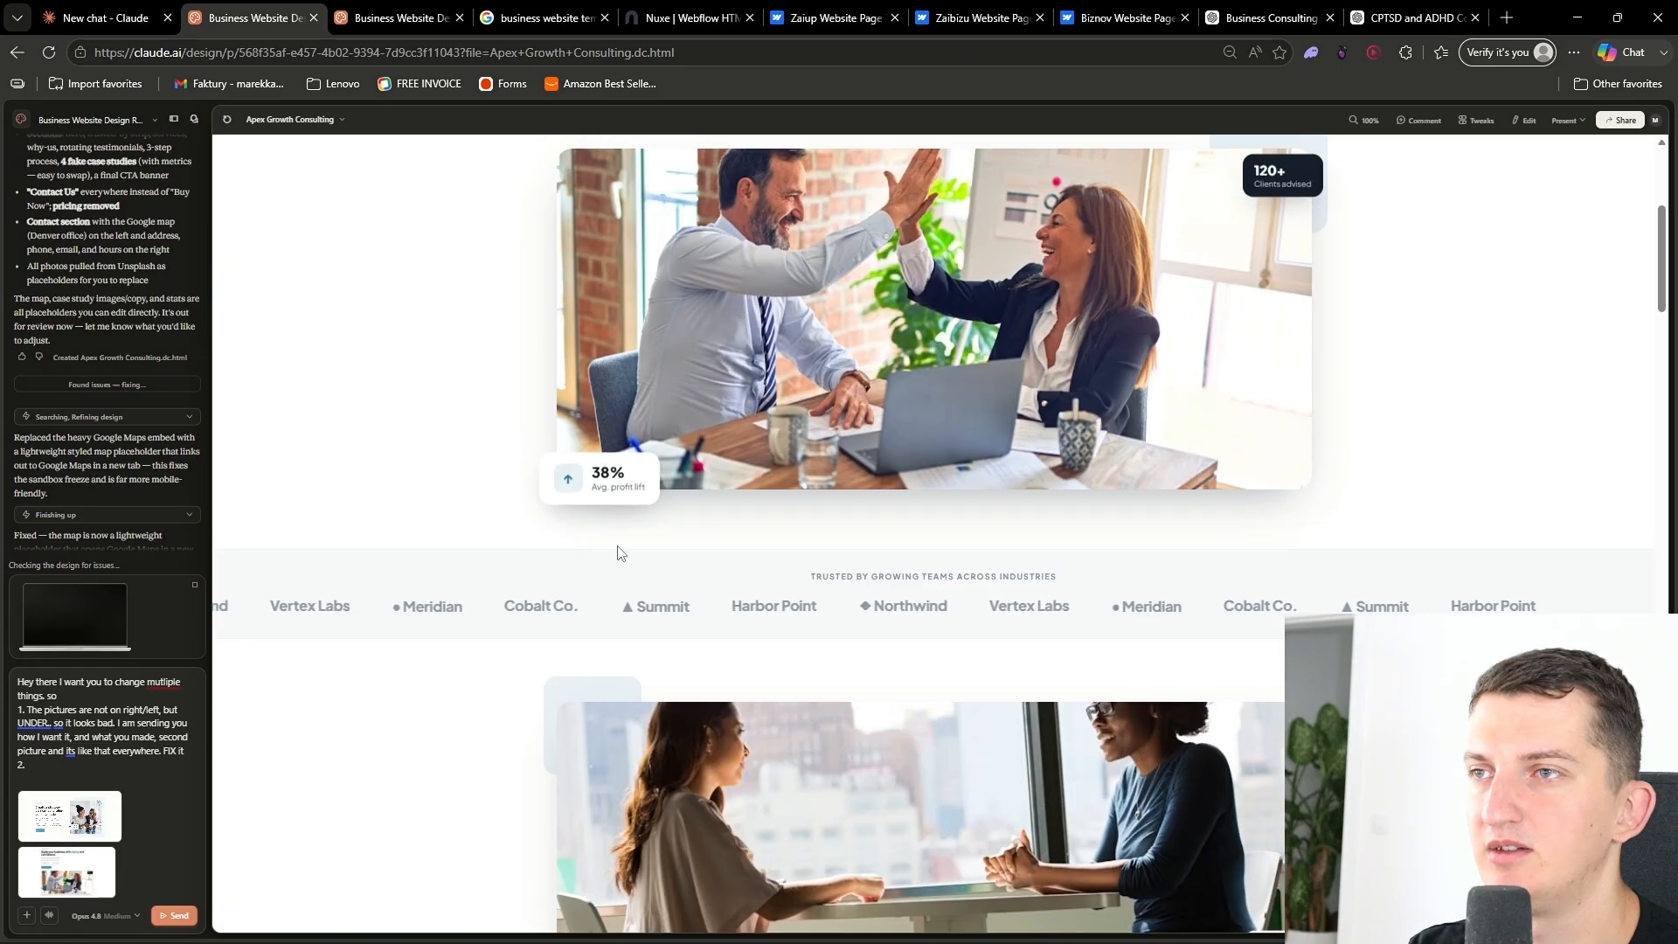
scroll(951, 616, "down", 12)
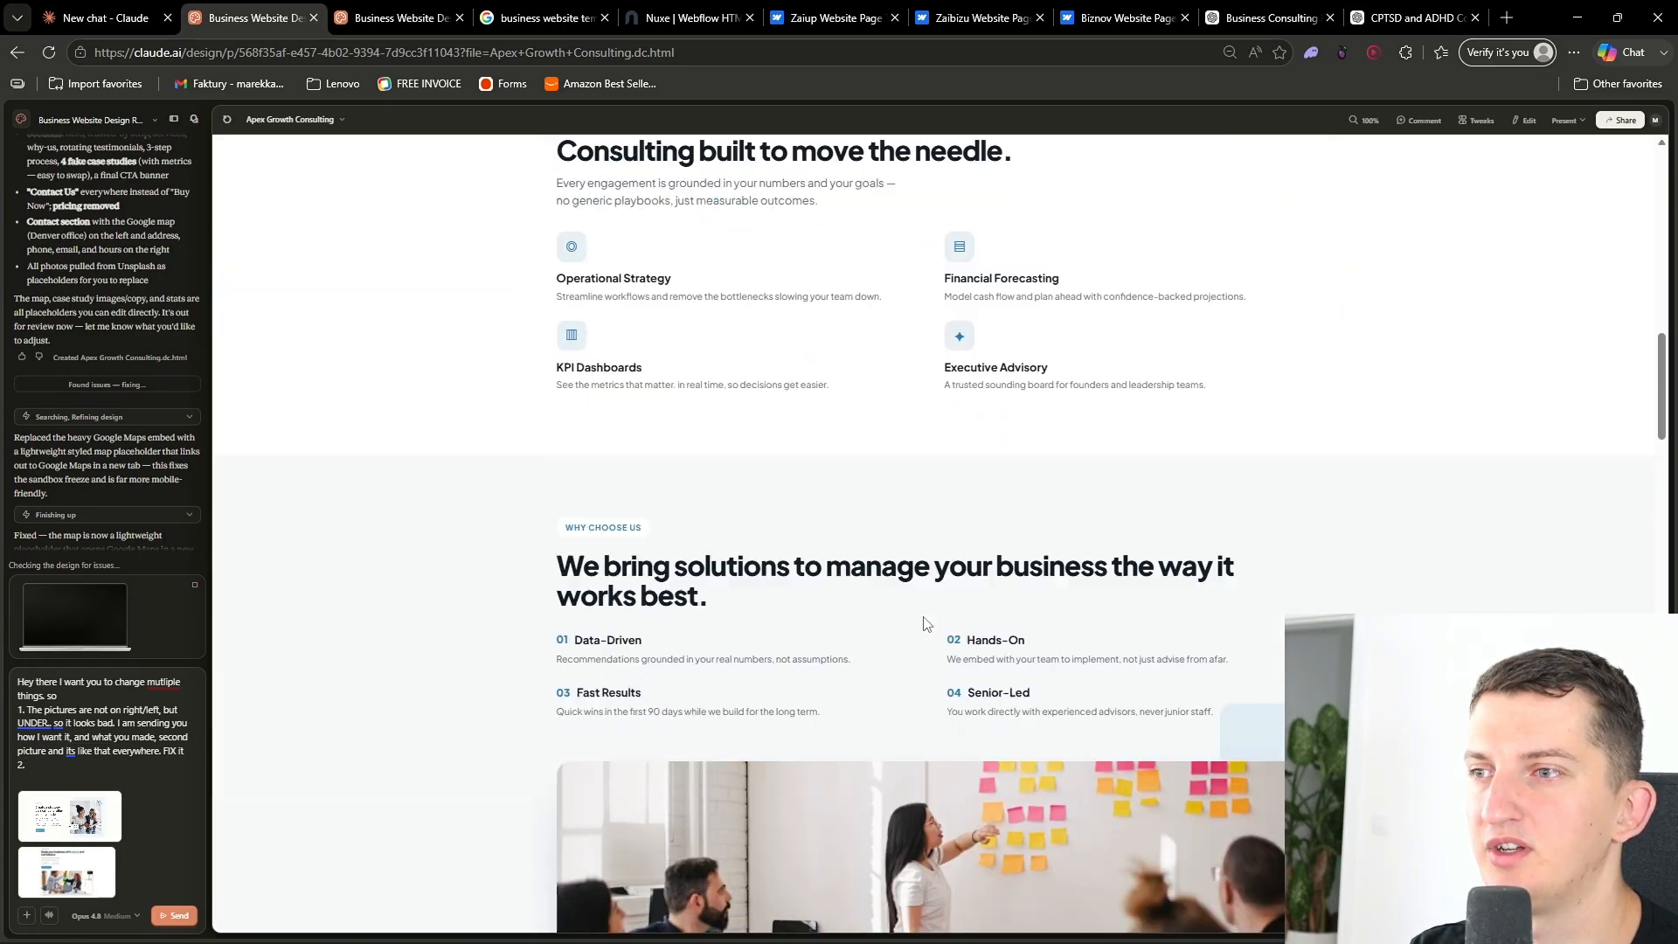
scroll(923, 626, "up", 8)
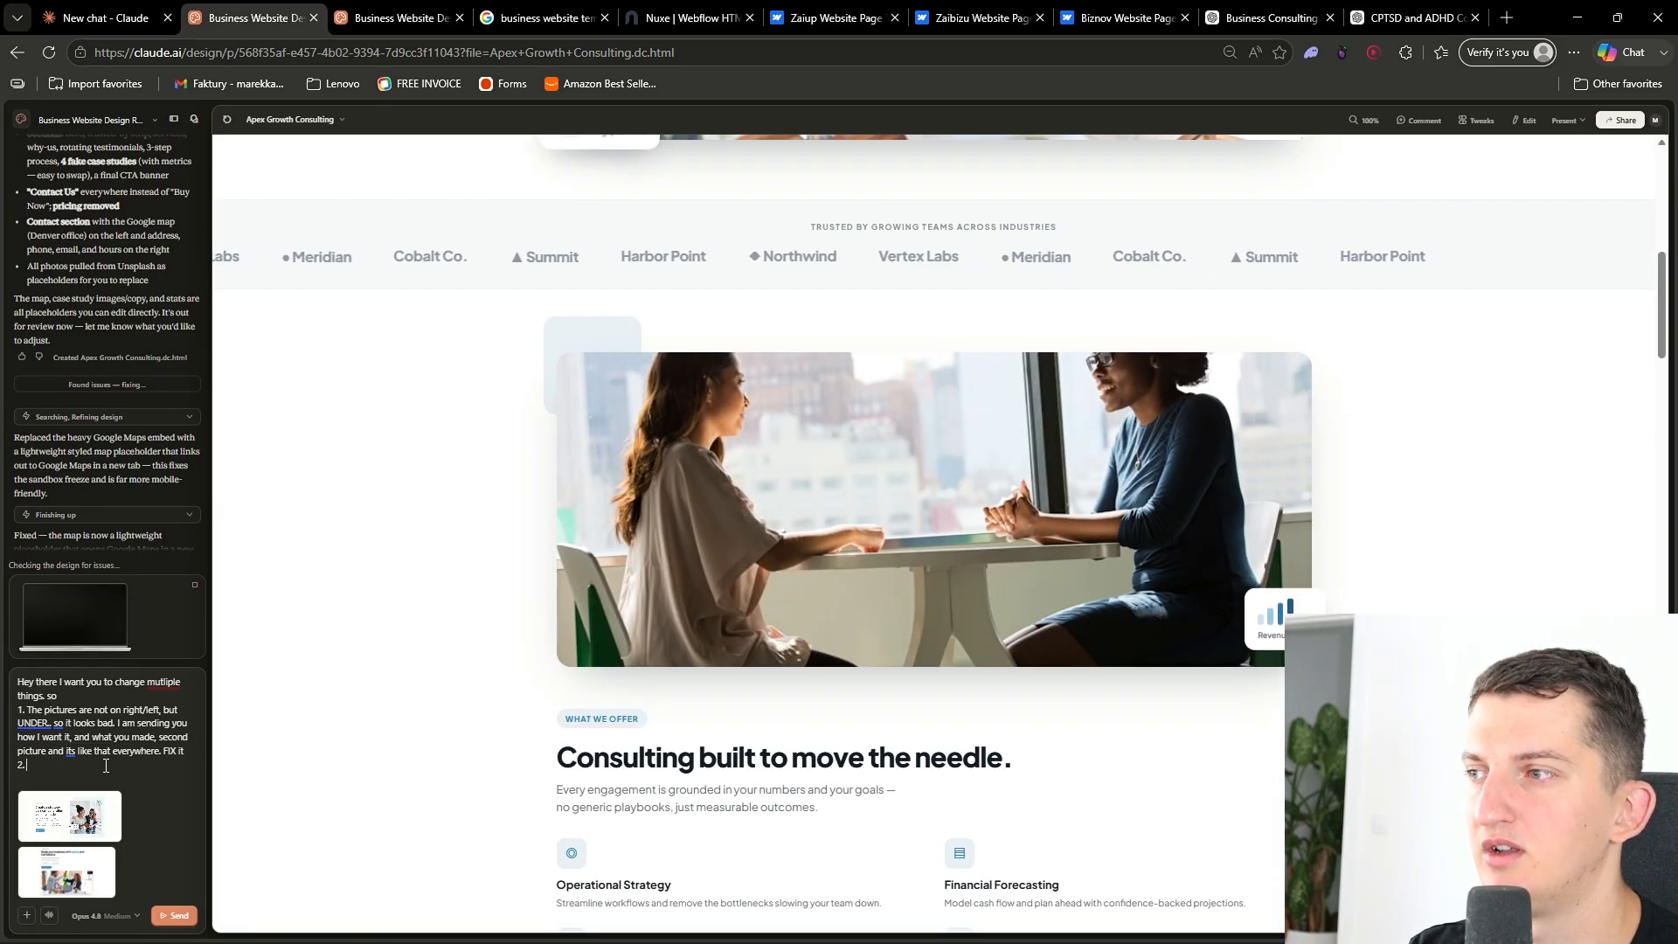
type("C")
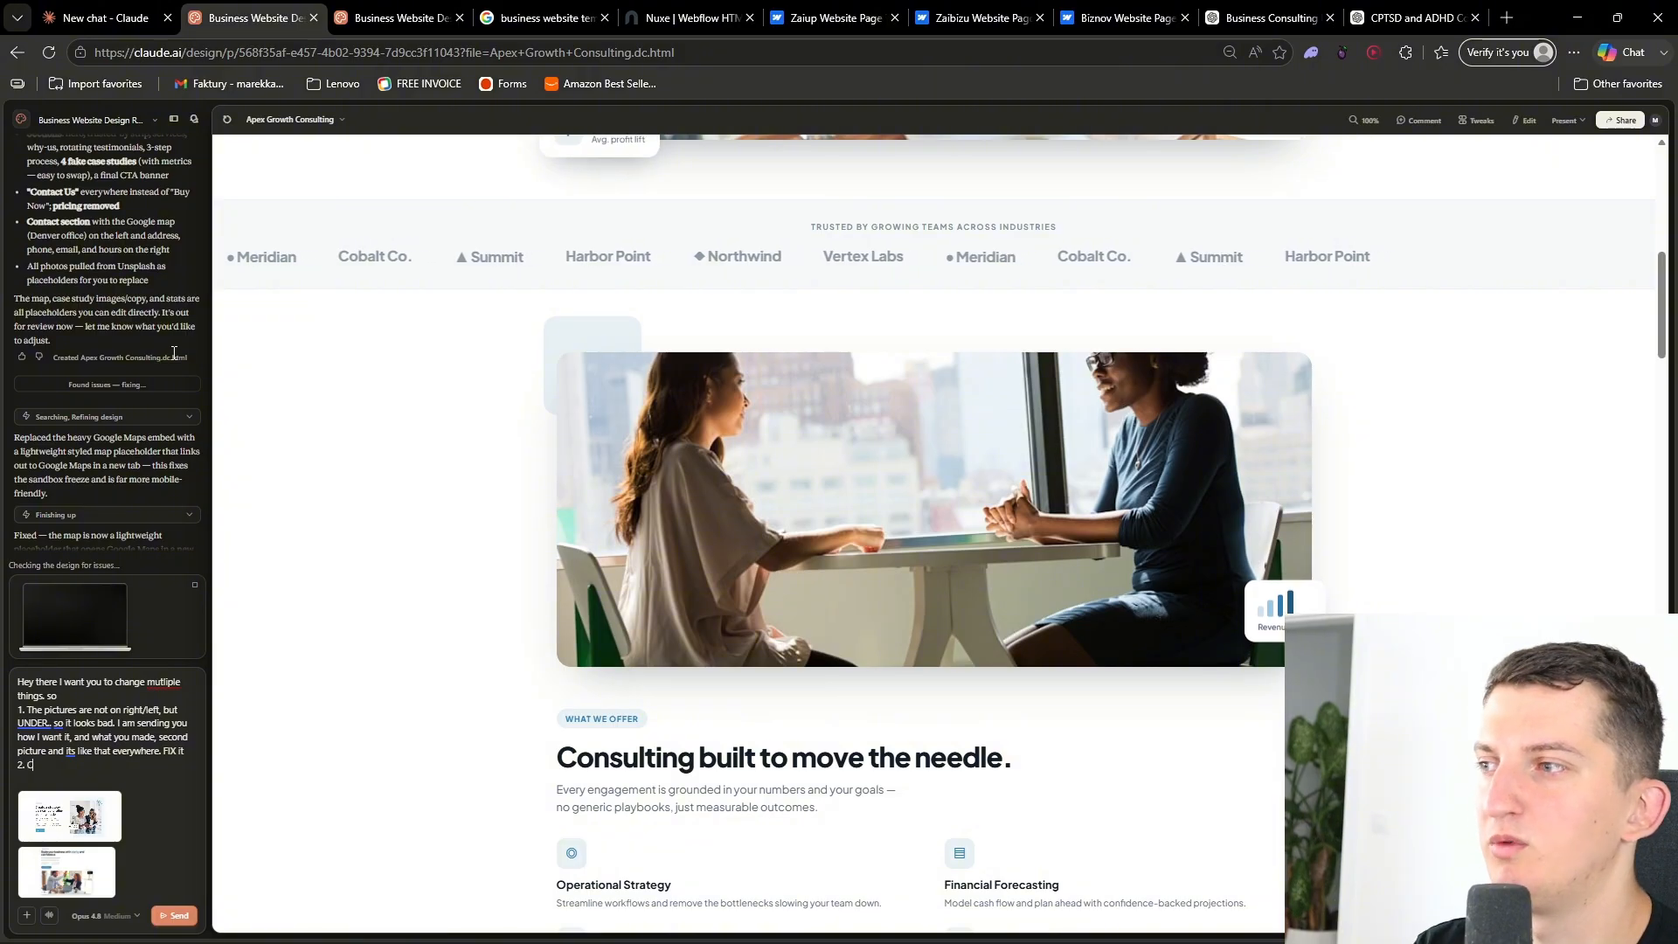
type("ompanies")
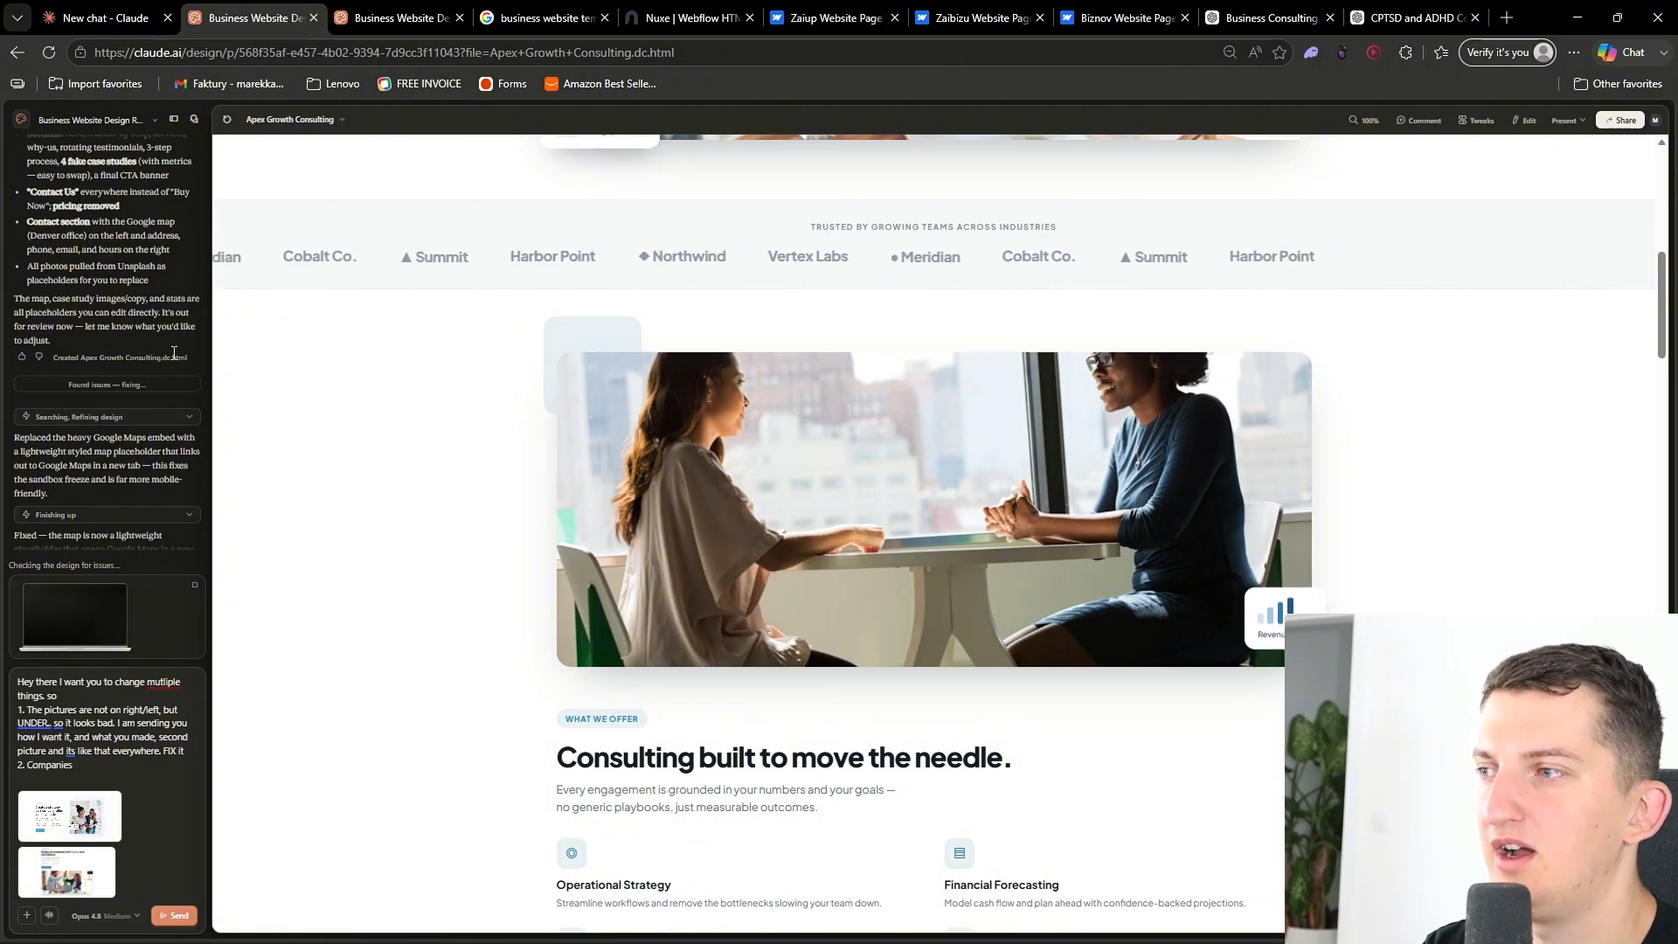
type(" under header I want t")
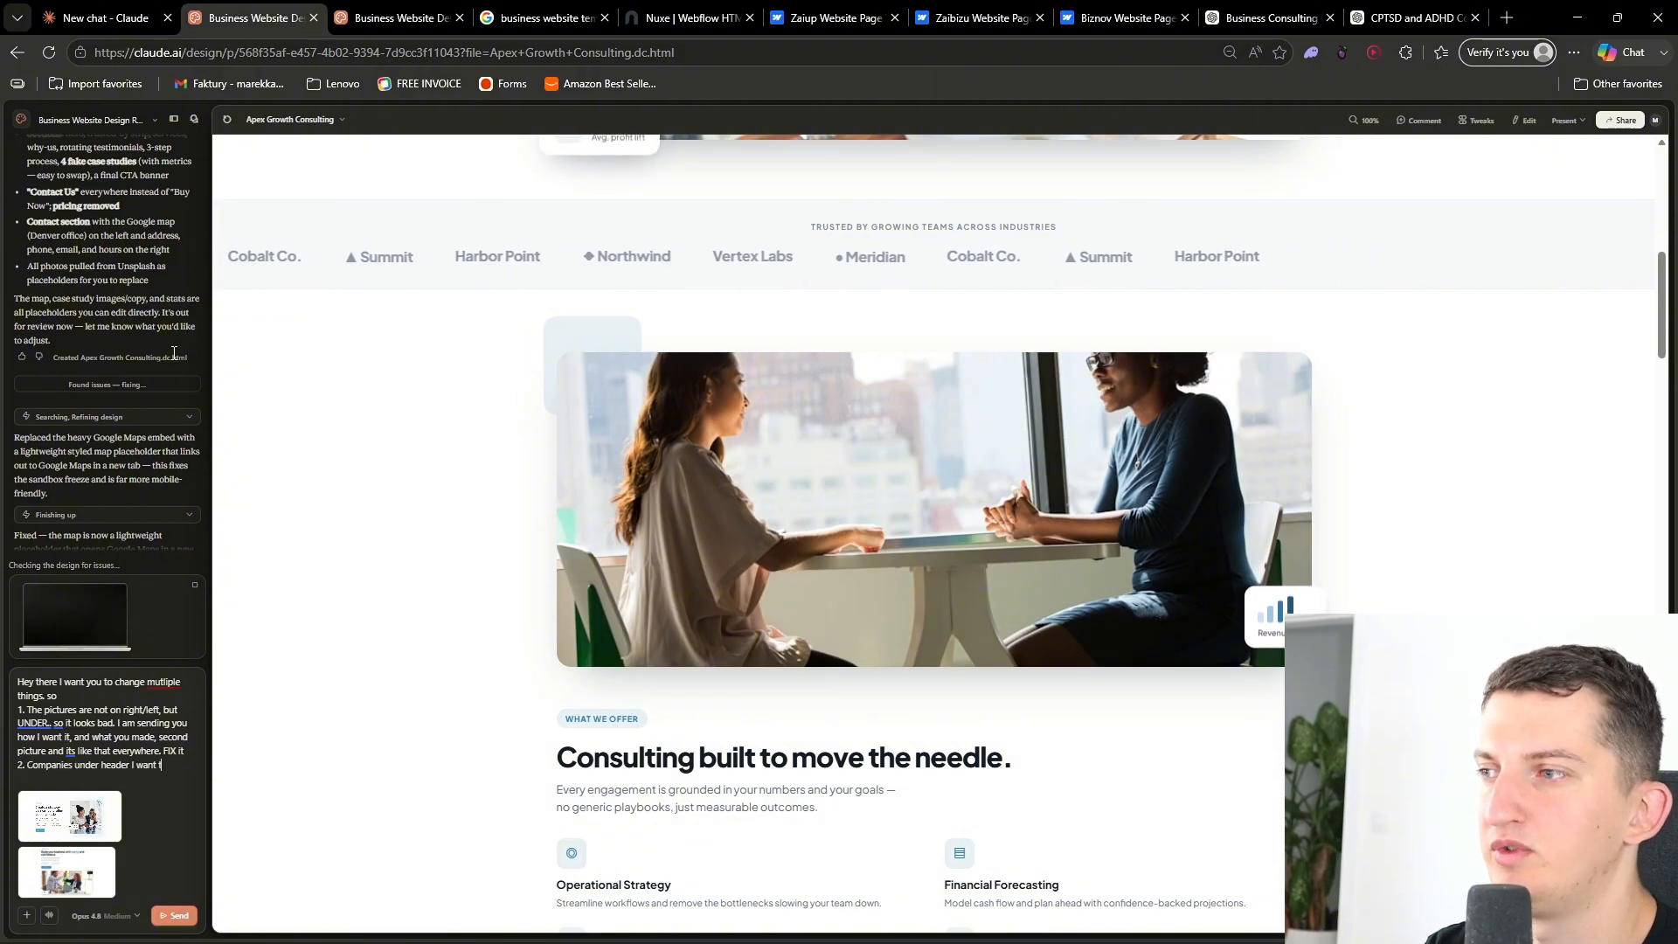
type("o be in loop")
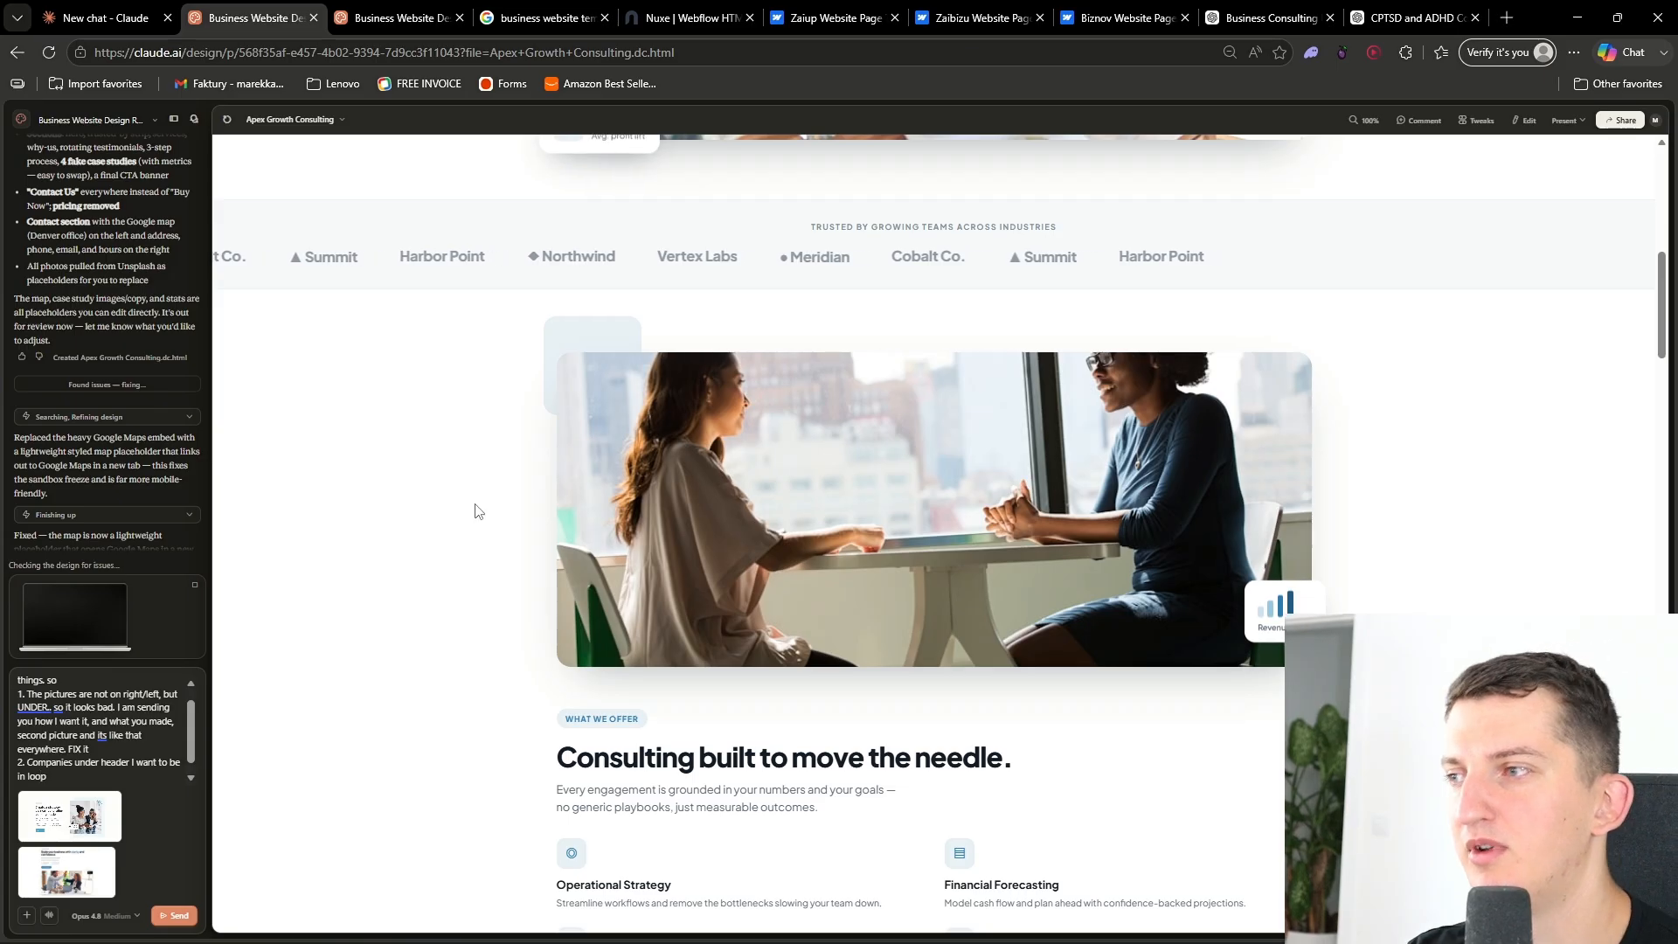
- Add point 3 asking for multiple happy client reviews in those boxes with an option to move left and right
scroll(450, 577, "down", 8)
scroll(450, 582, "down", 10)
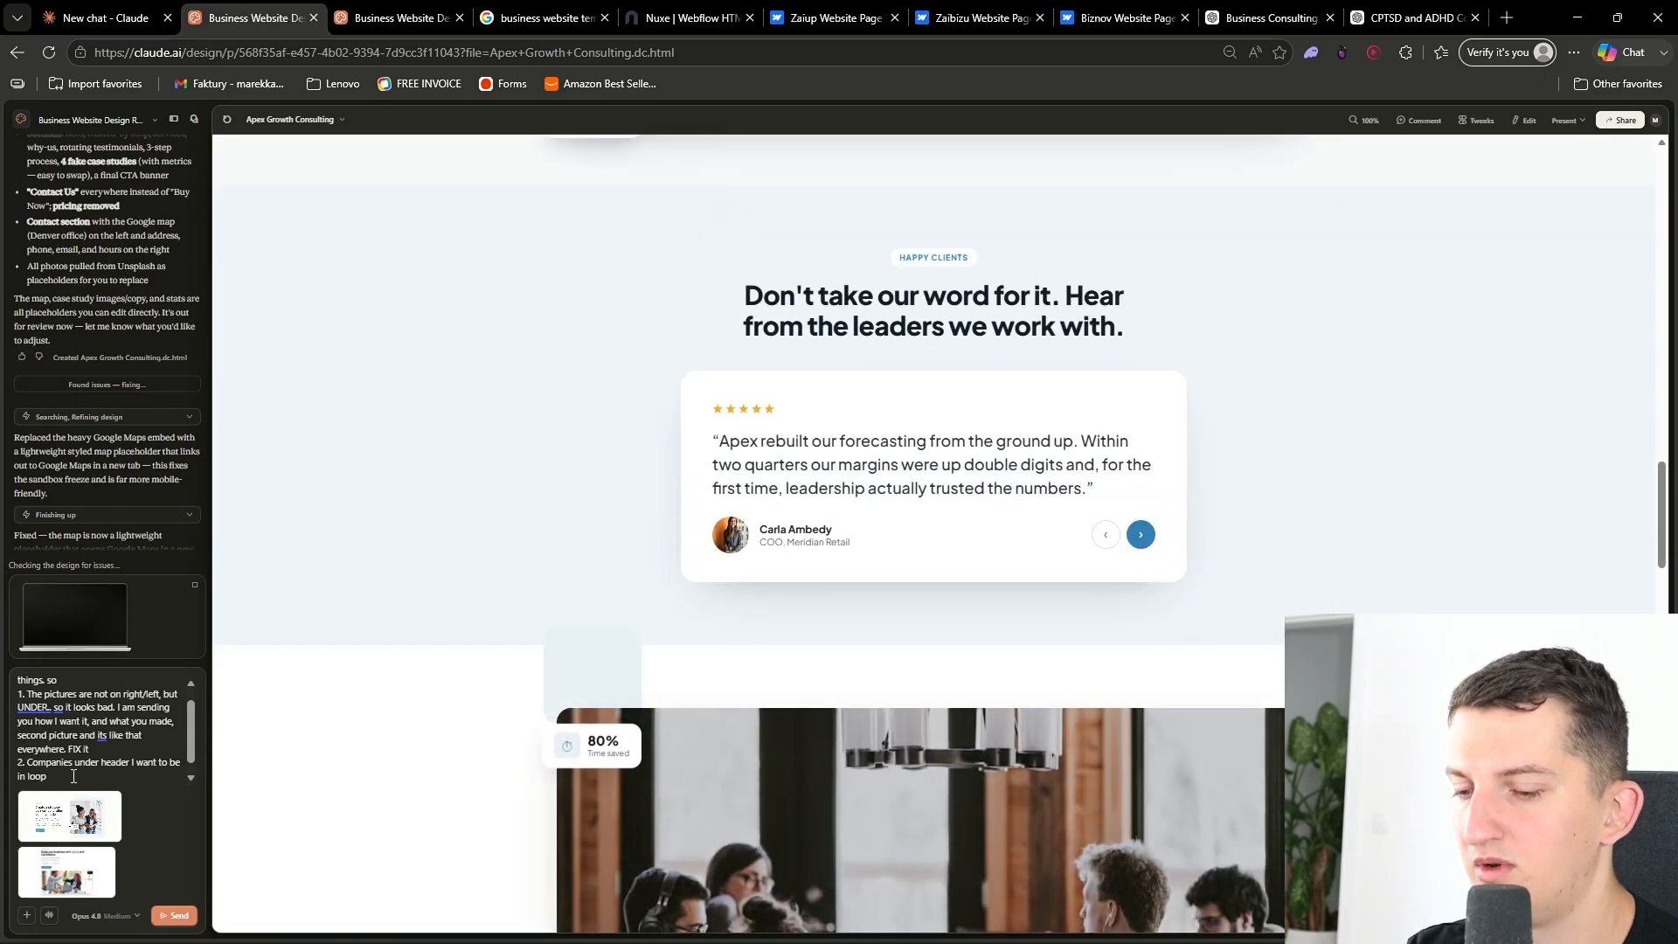
key("shift+Return")
type("3. Also have multipl reviews li")
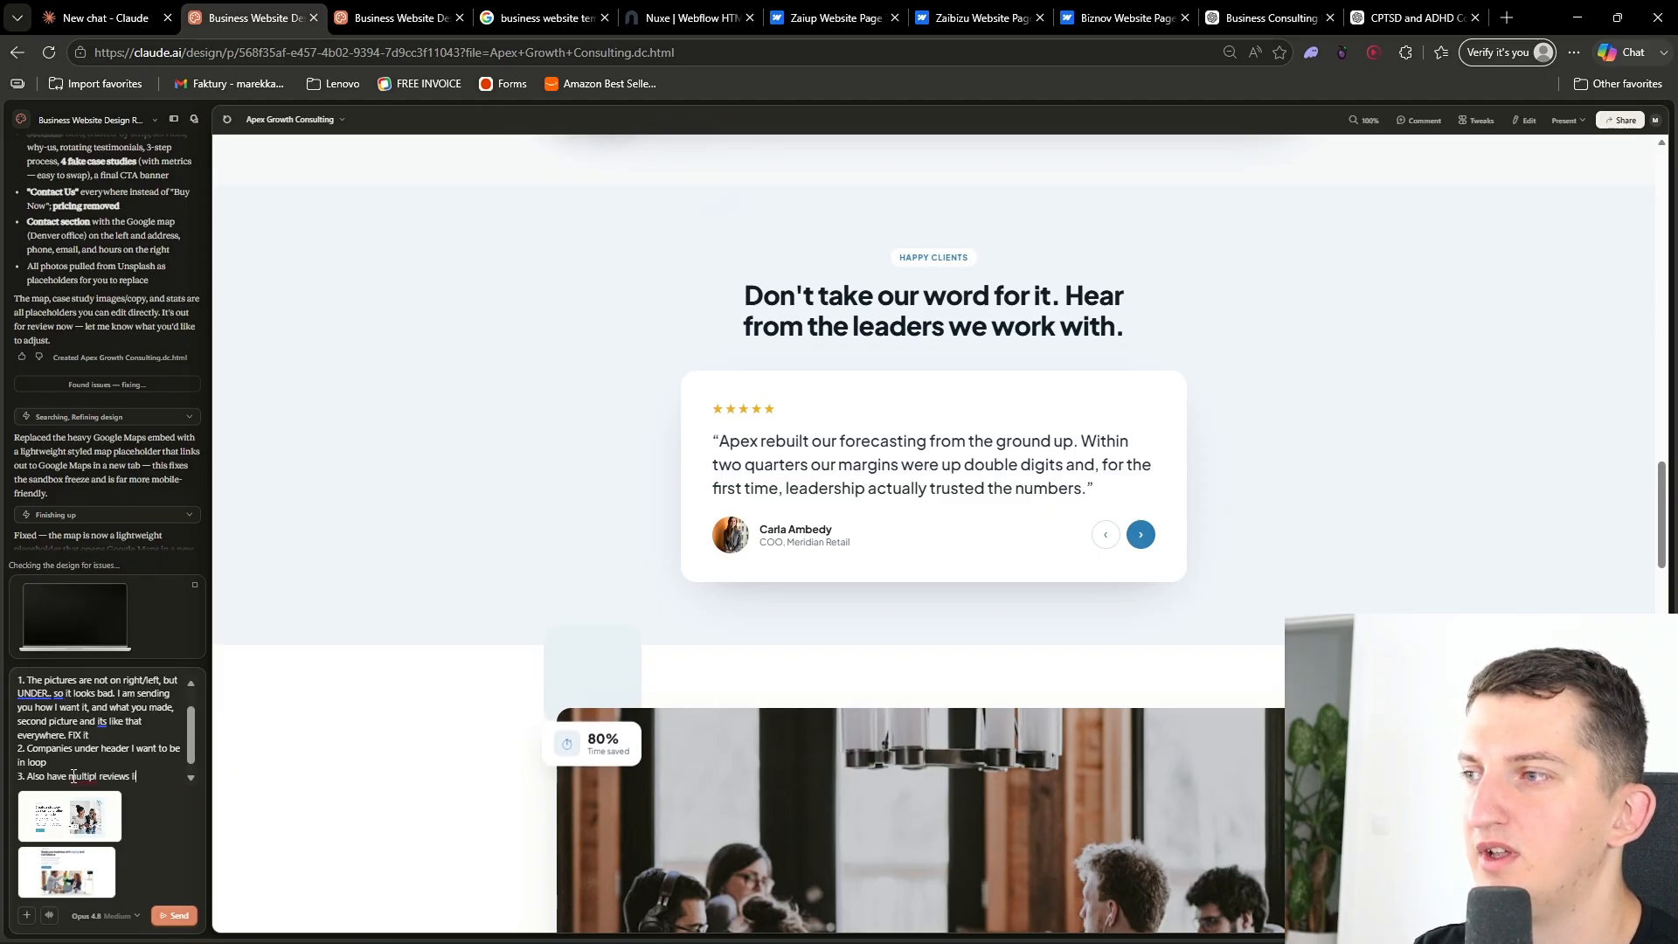
type("ke that for happy clients, in those boxes. But Also s")
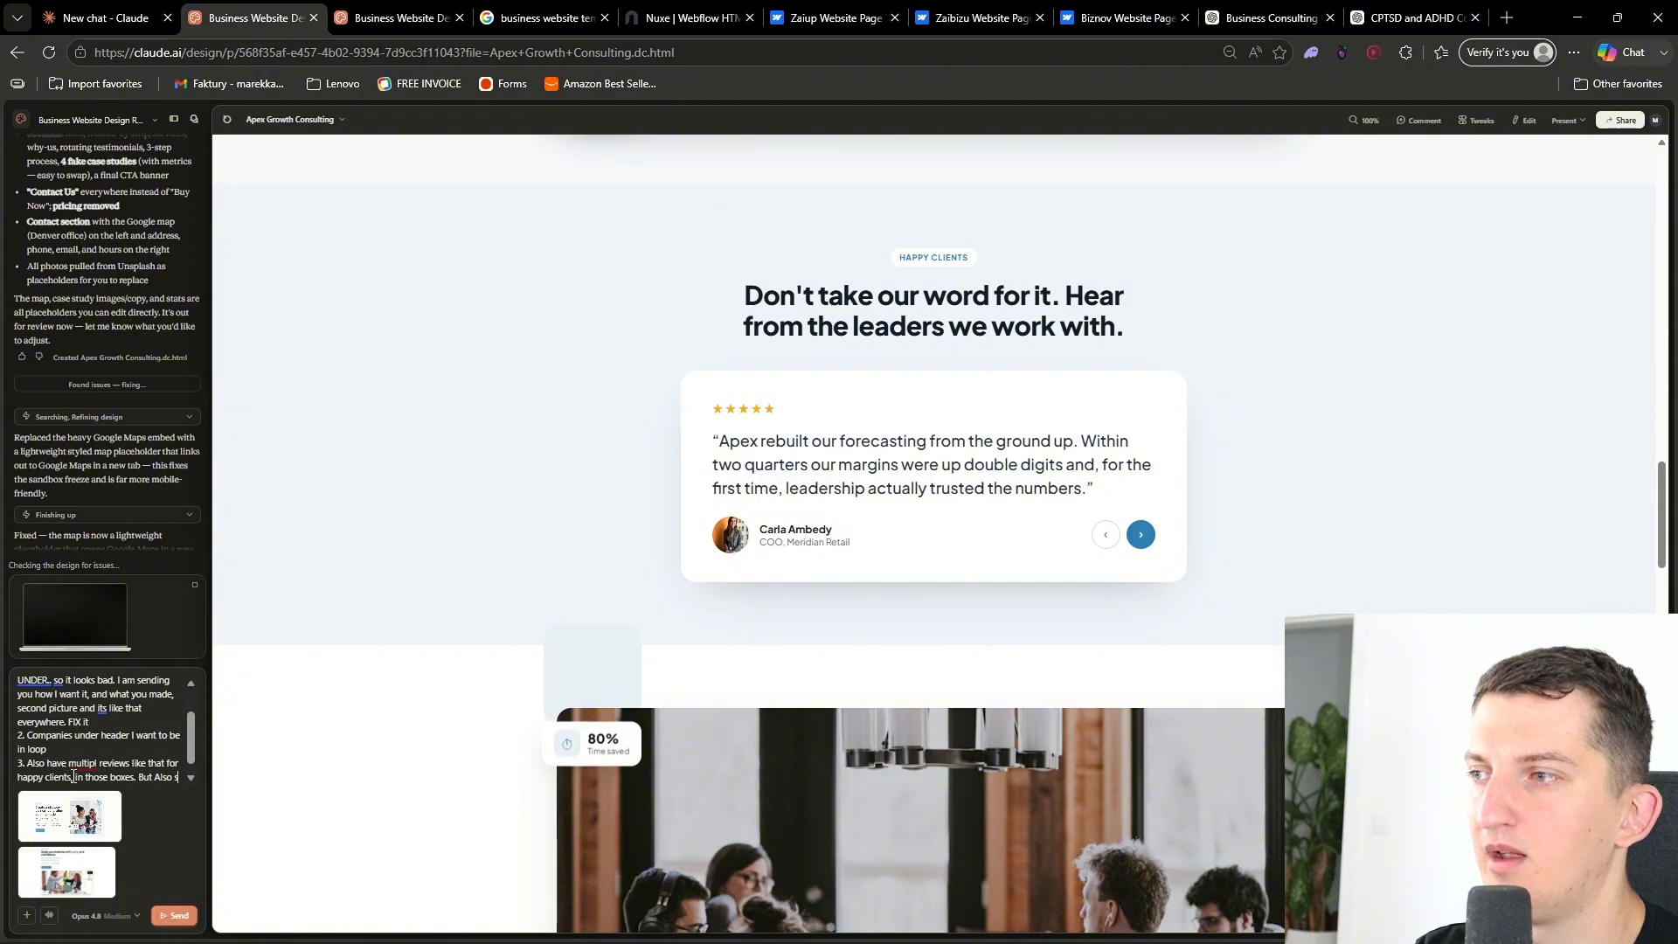
type("have c")
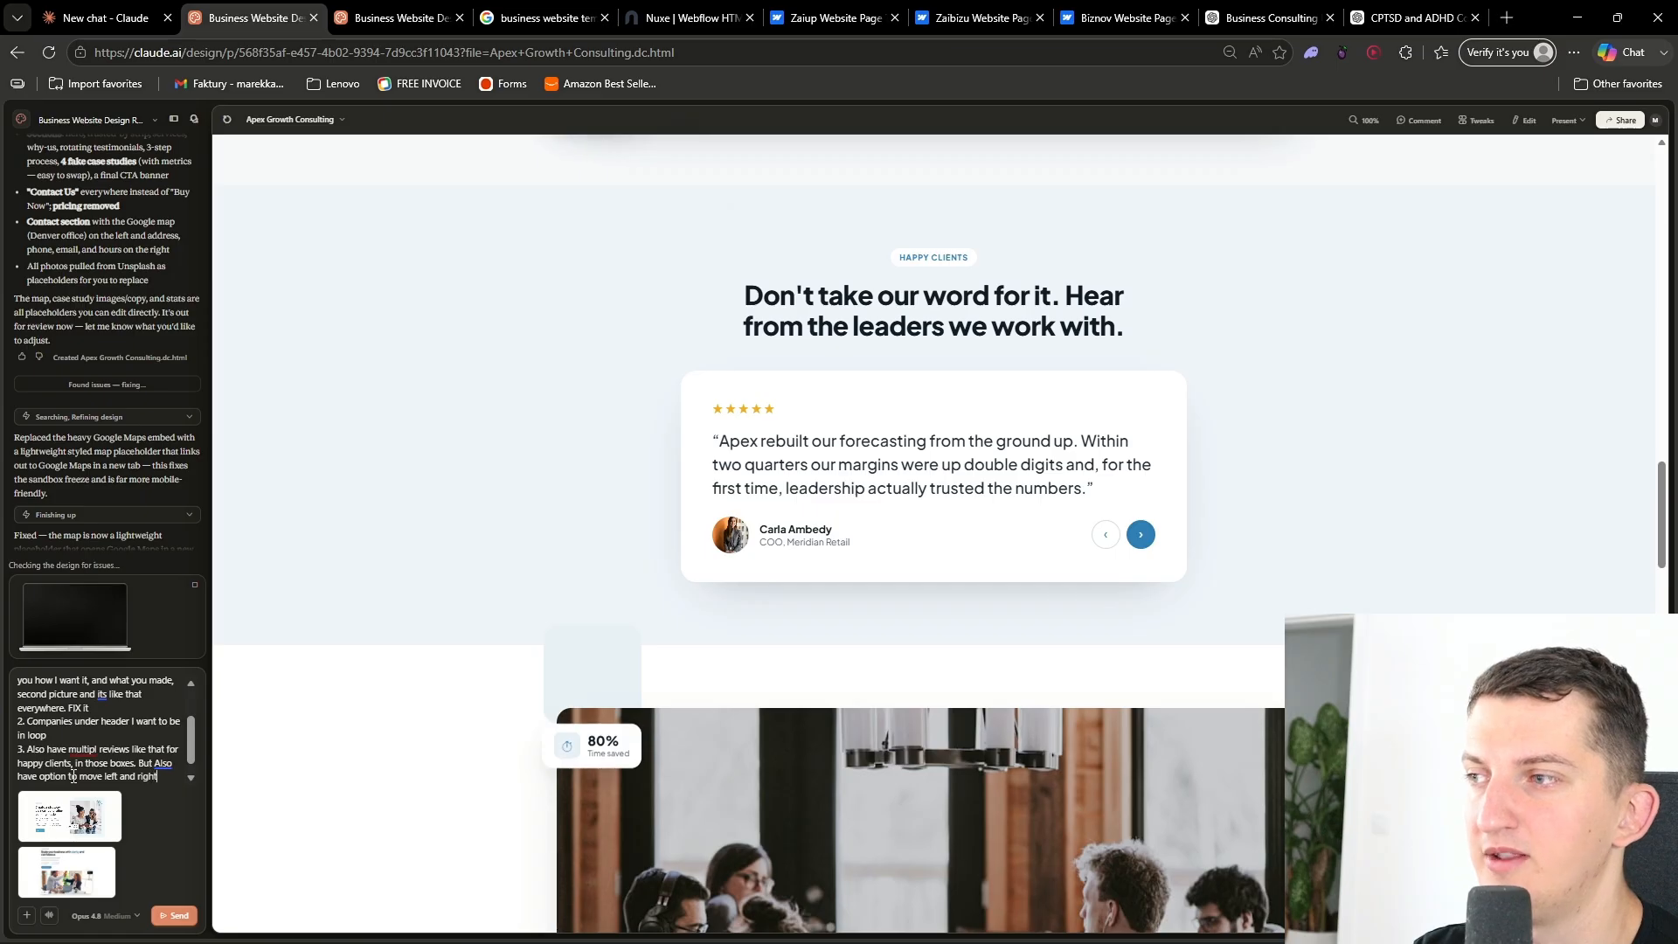
- Add point 4 asking for great looking case studies and graphical, captivating articles
scroll(432, 660, "down", 18)
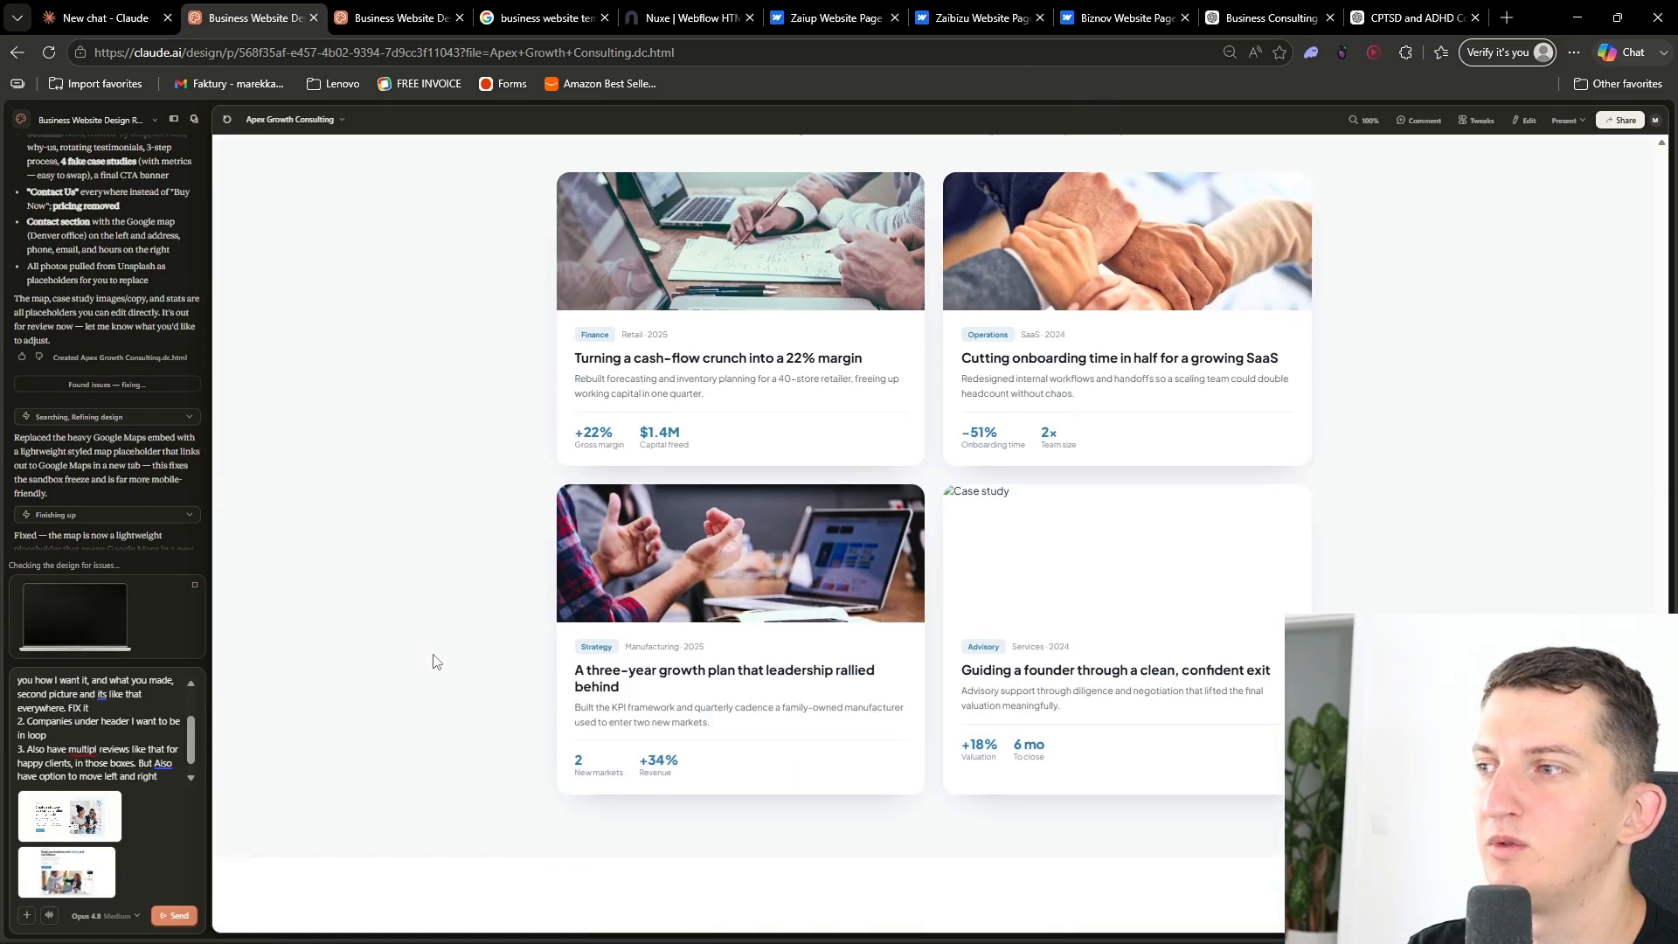
left_click(168, 780)
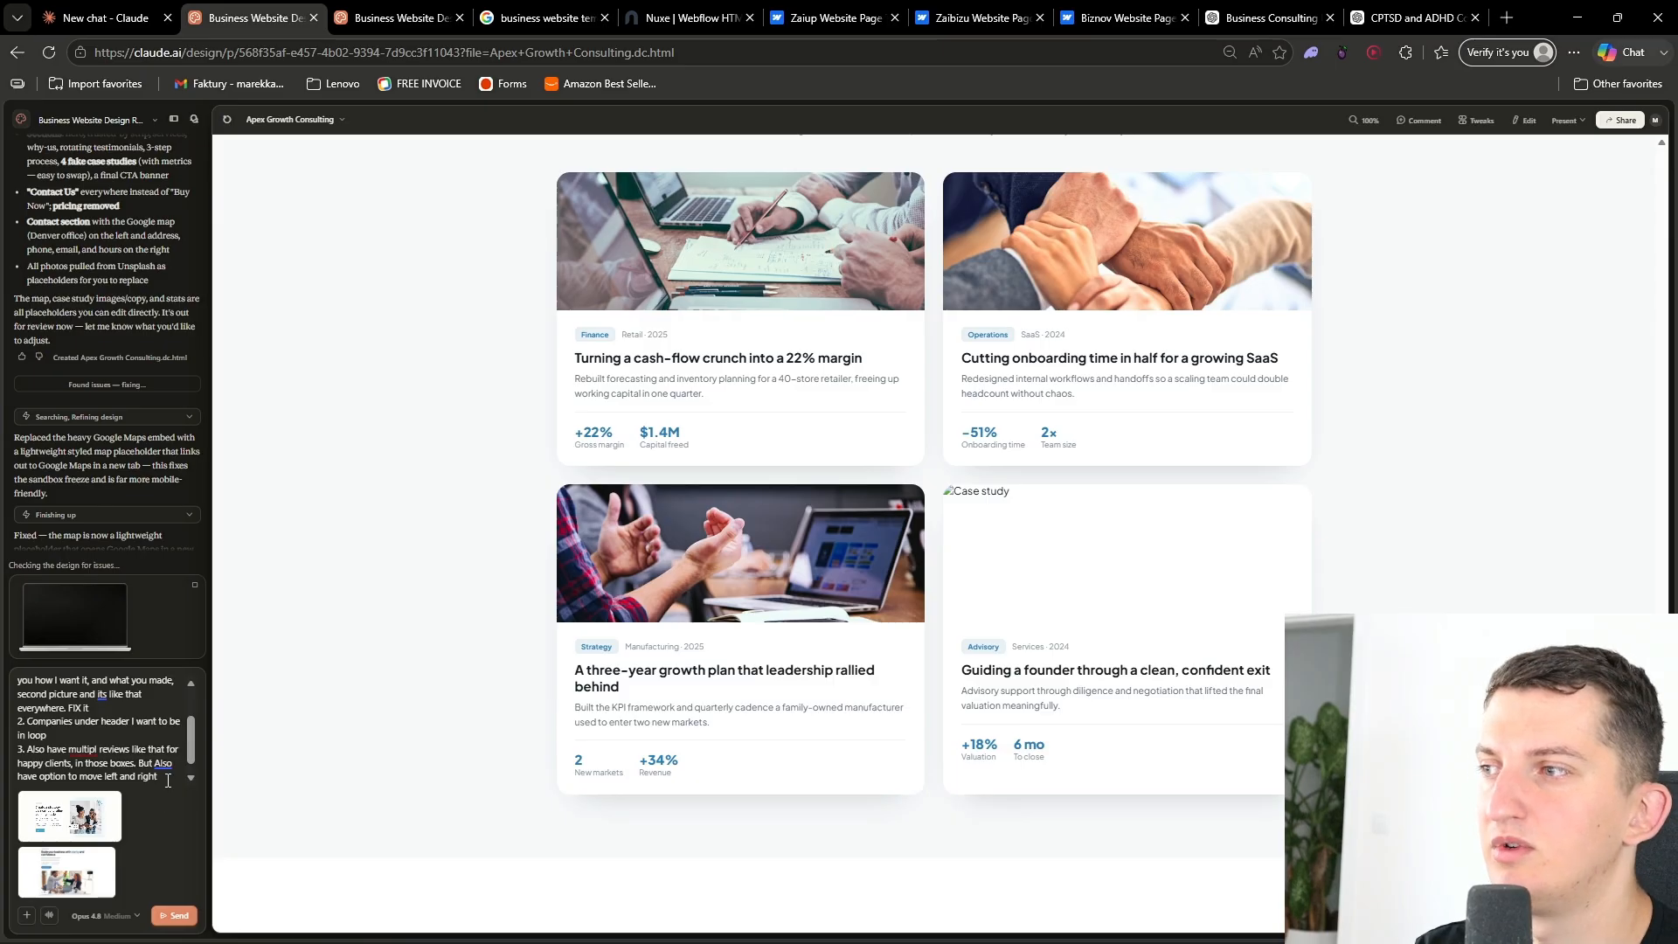
key("shift+Return")
type("4. For c")
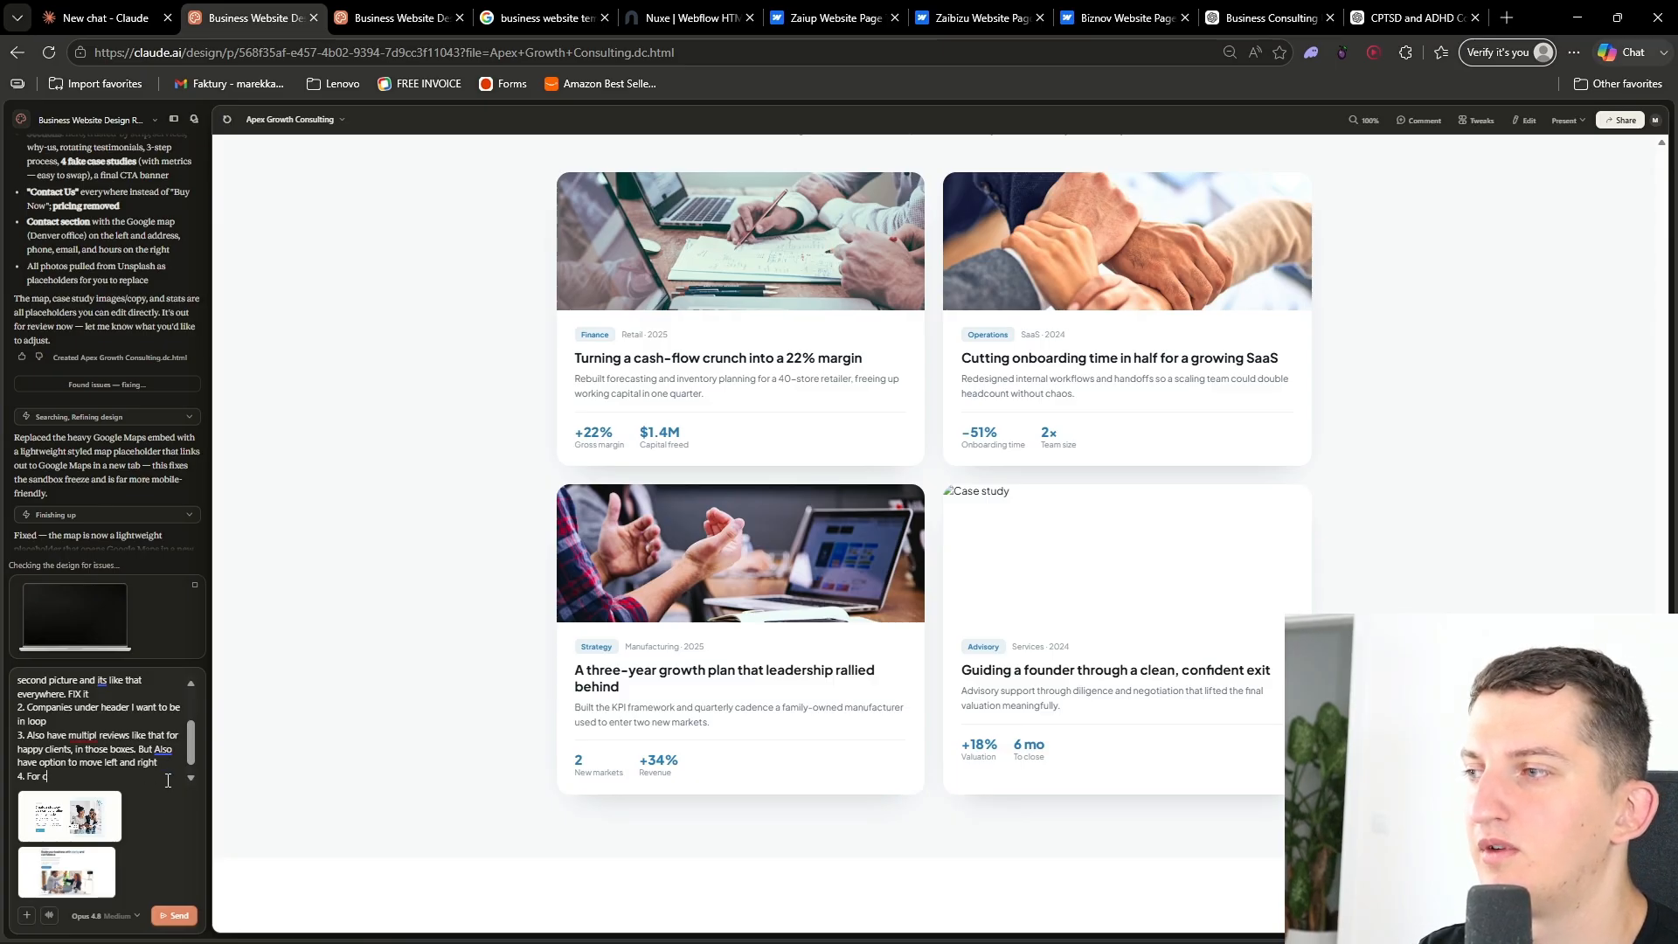
type("ase studies I want you to write me some great looking cas")
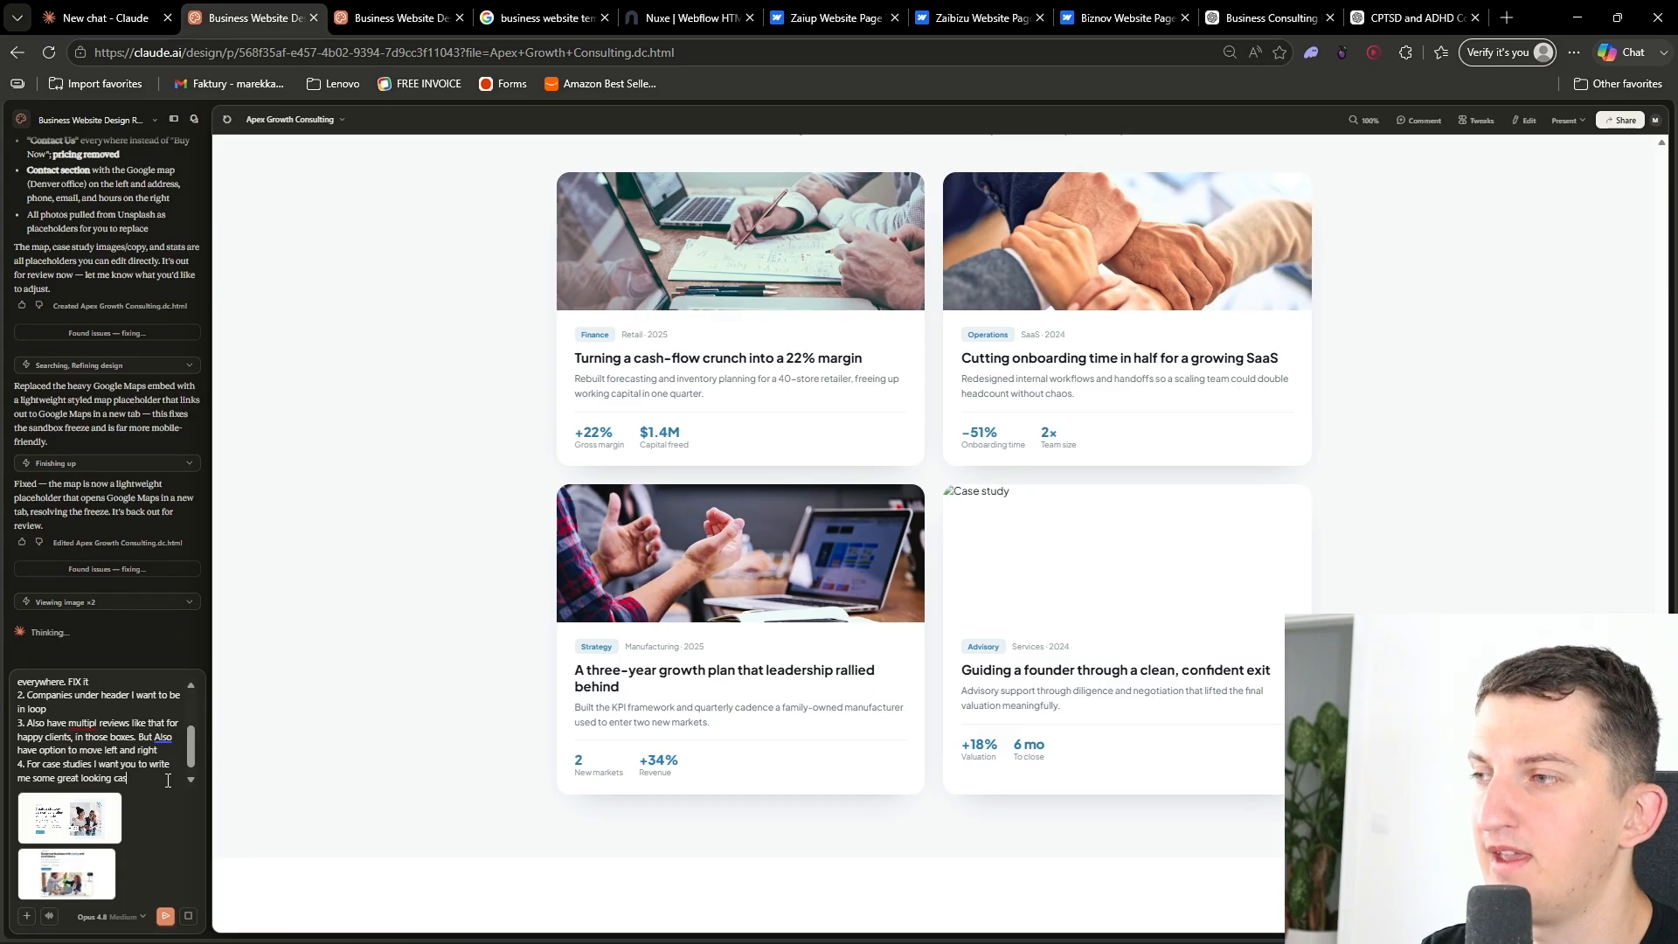
type("also ")
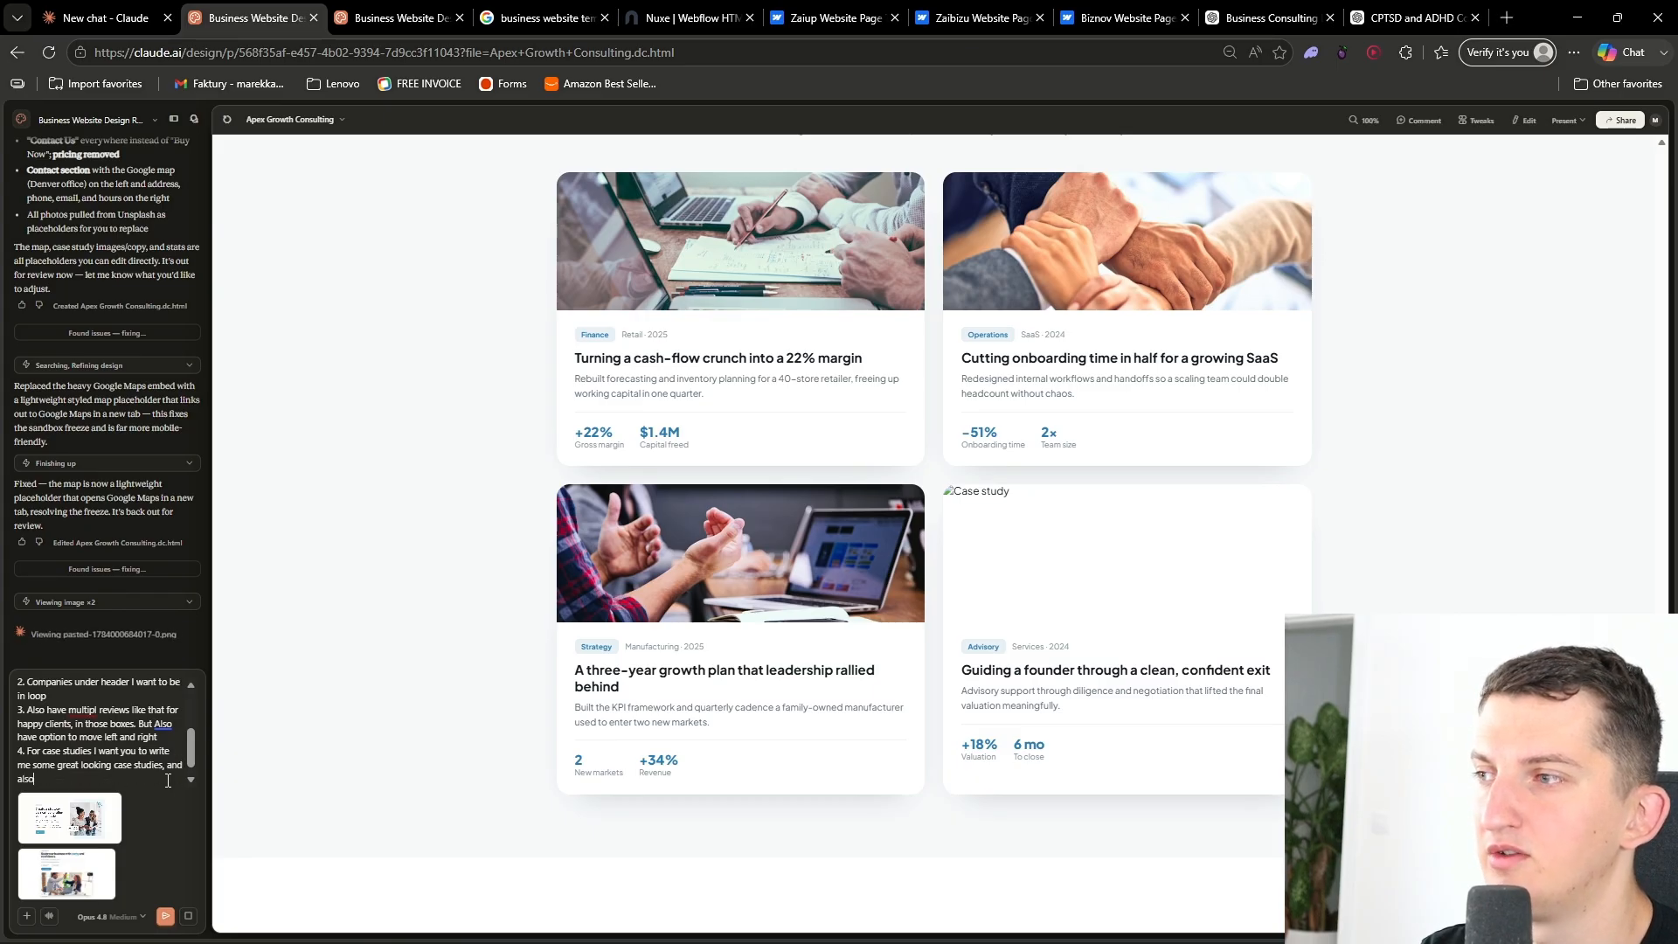
type("Want ")
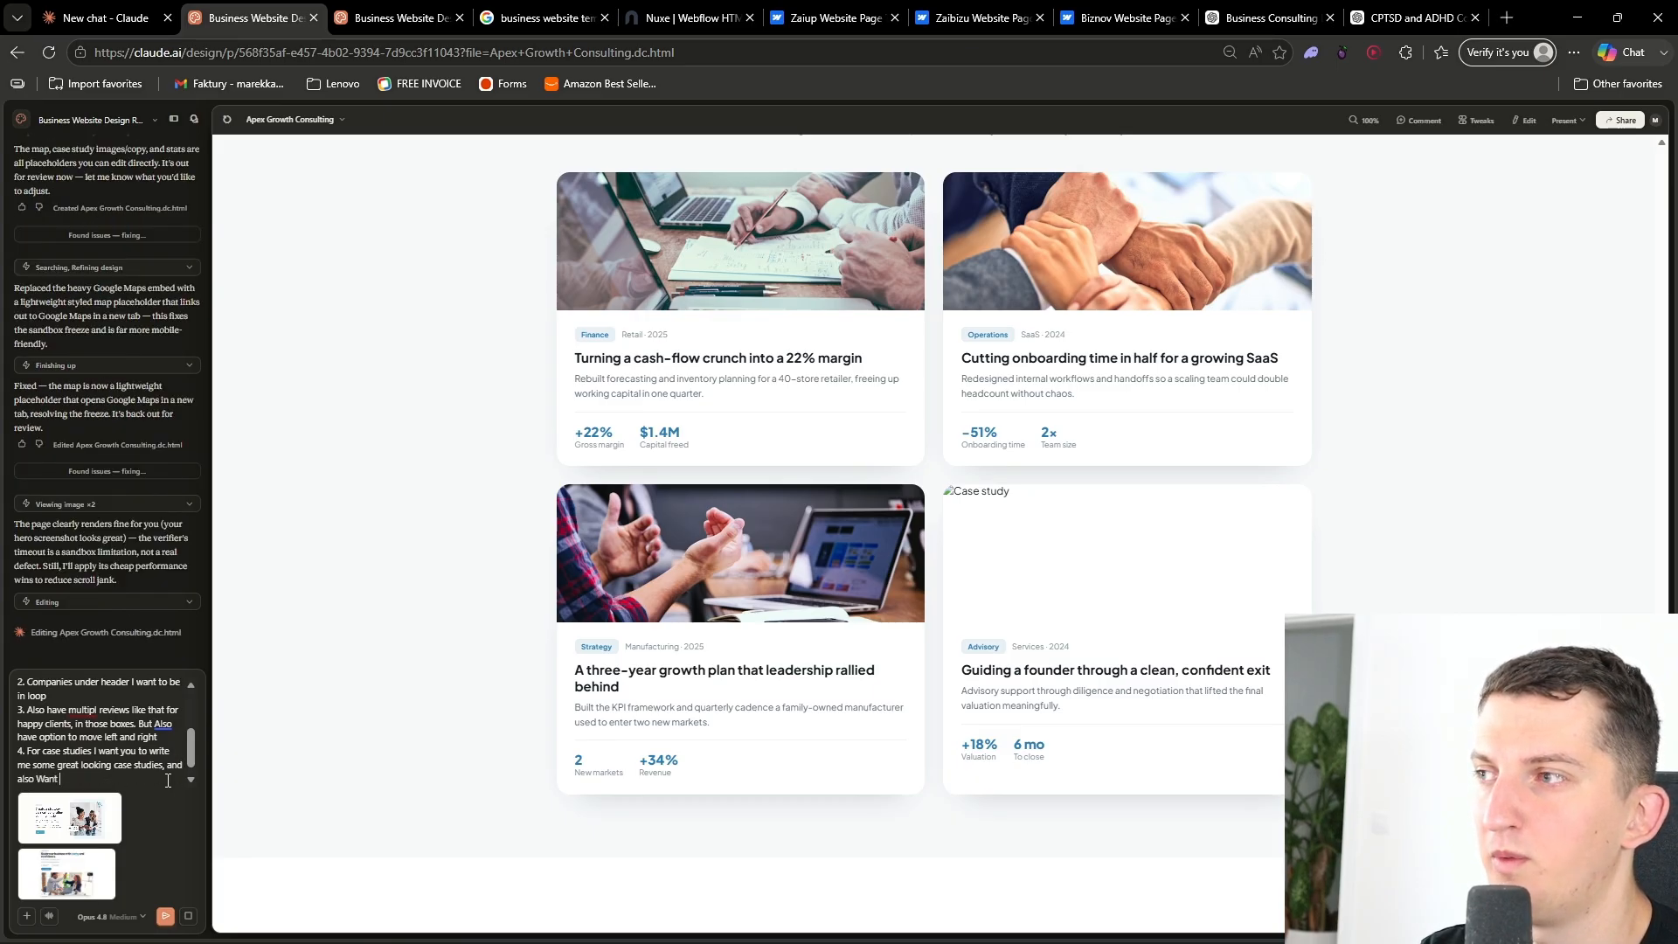
type("the aitc")
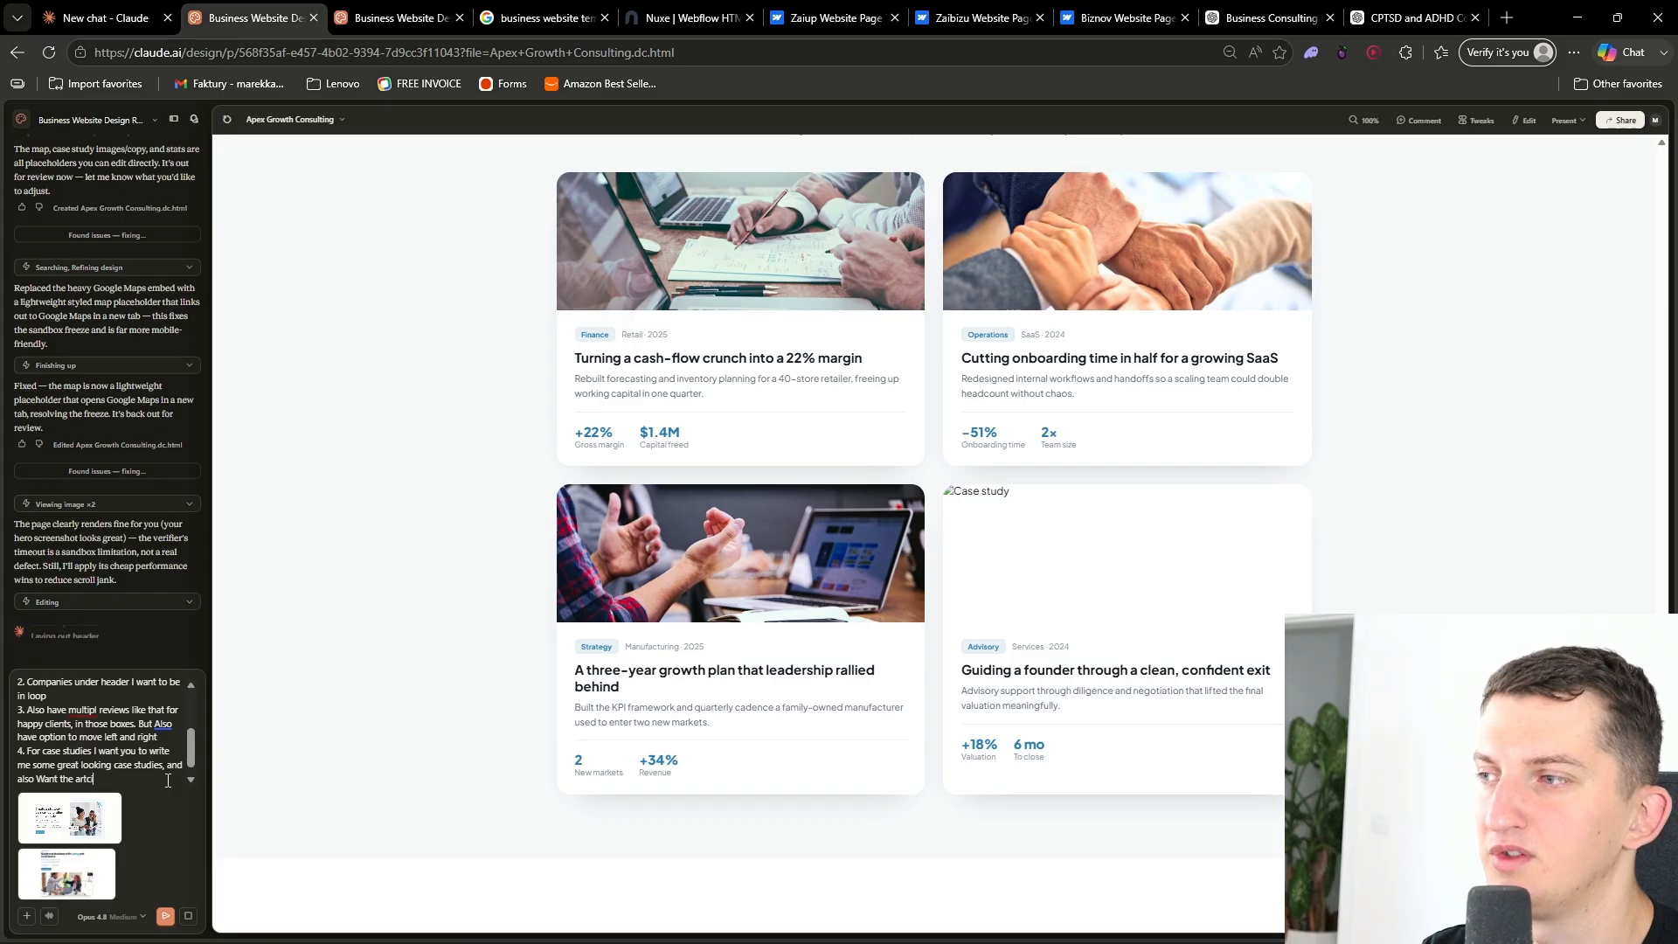
type("iles to be graphical captivating")
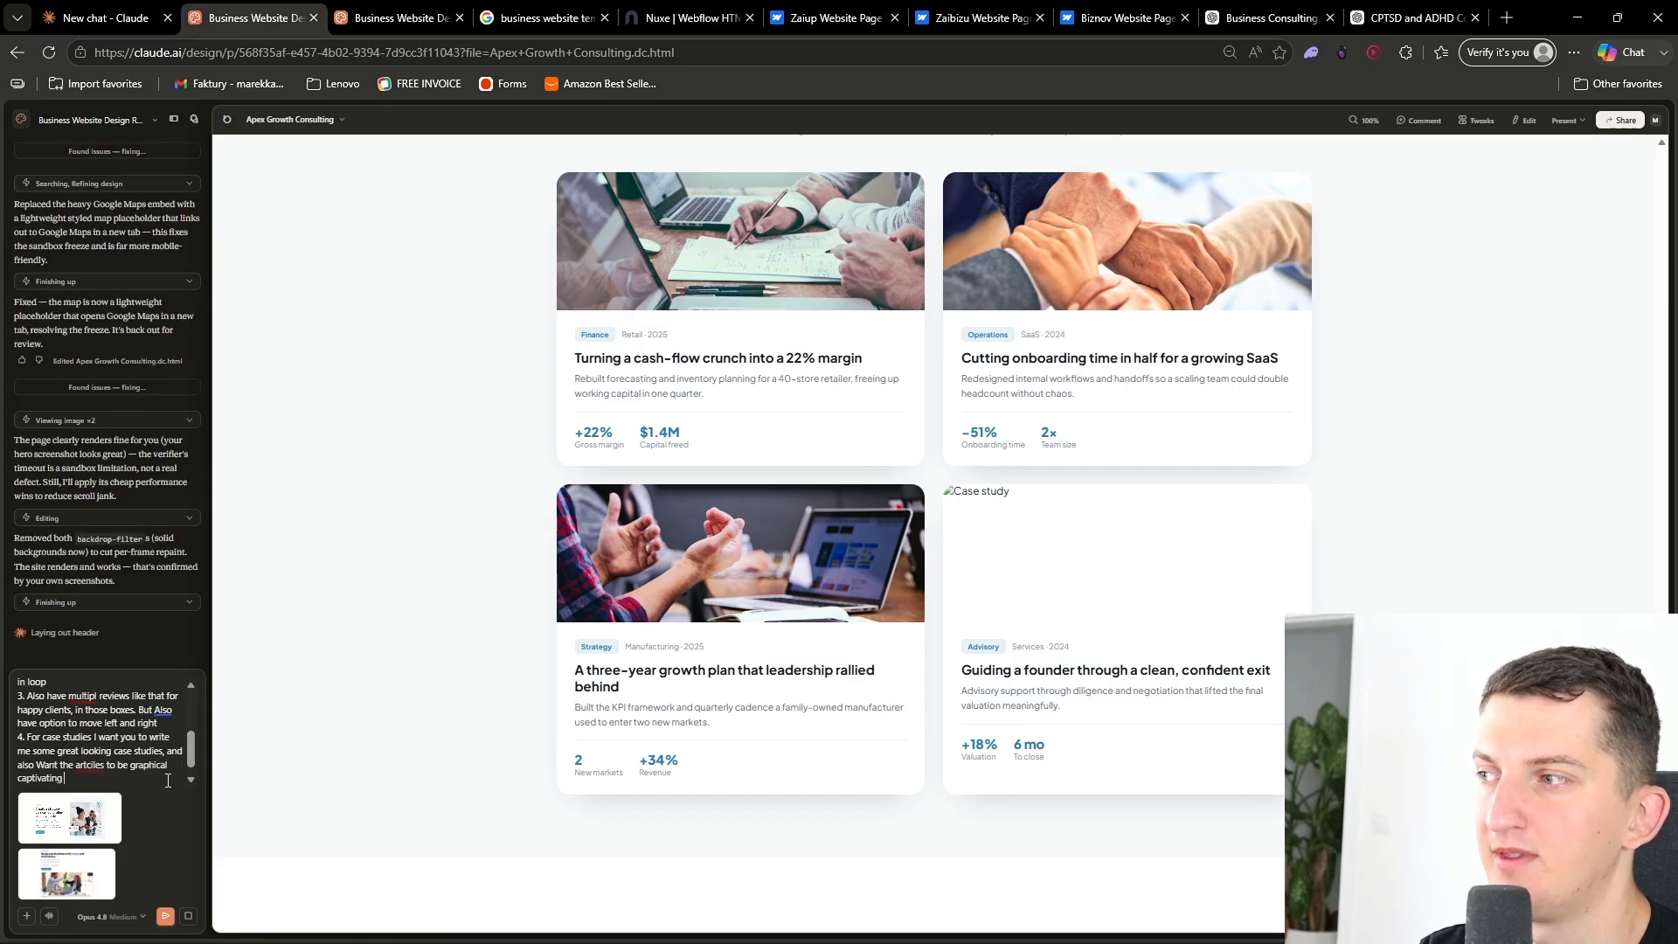
- Scroll through the current site preview from the hero down to the footer and back
key("ctrl+a")
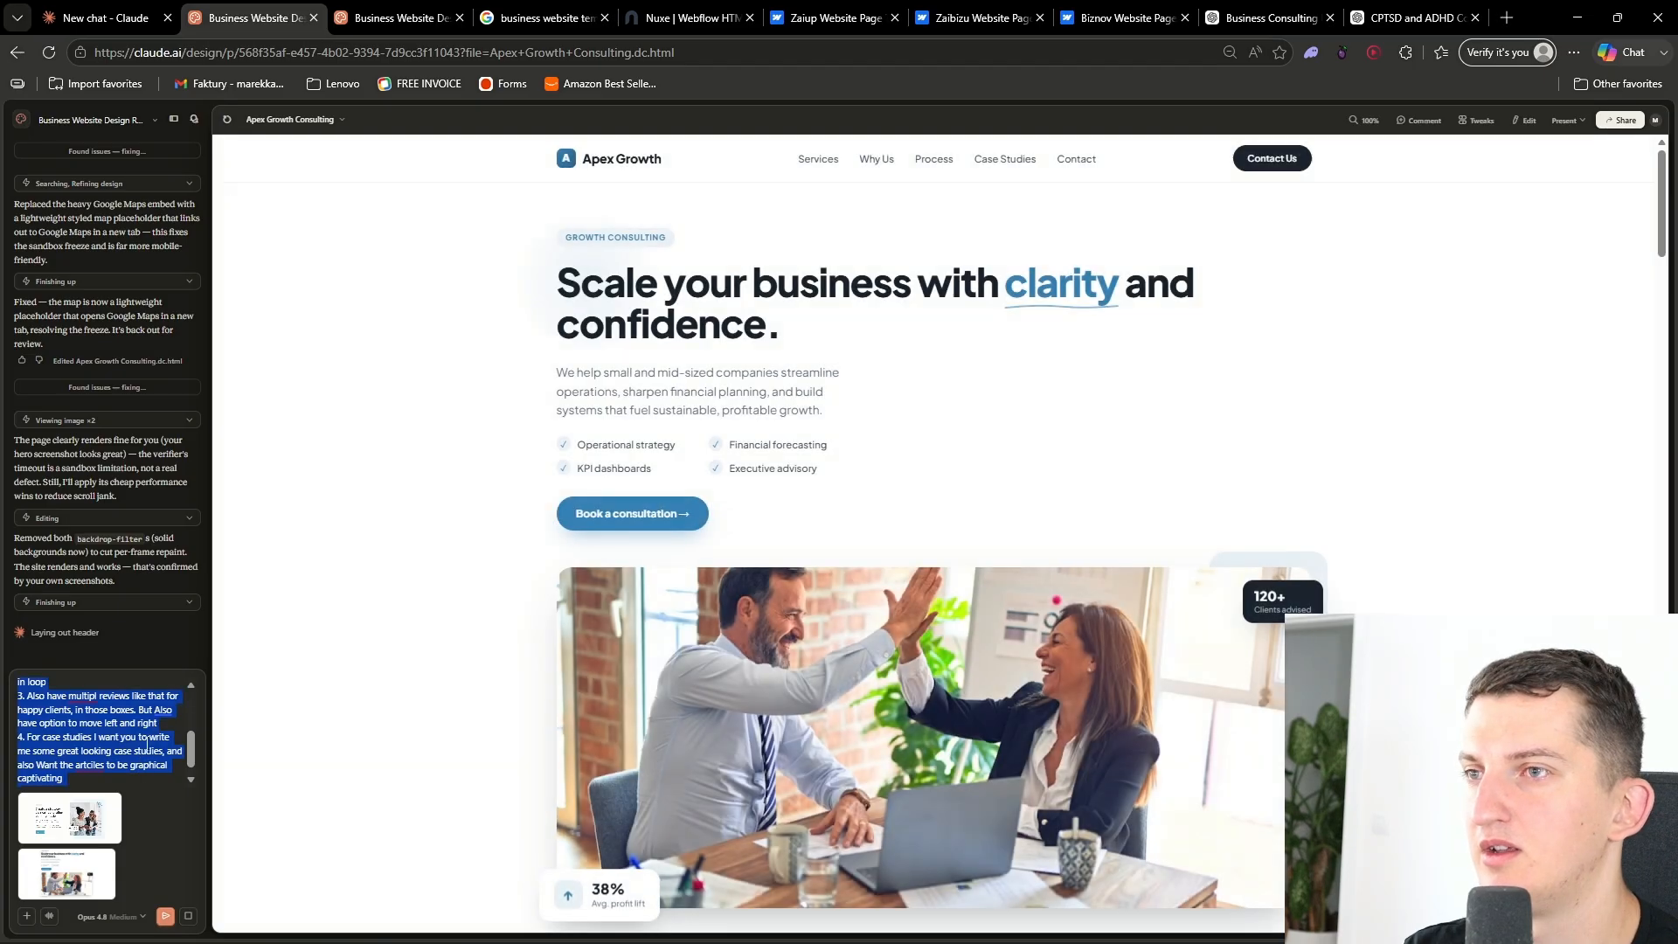
scroll(626, 695, "down", 15)
scroll(570, 730, "down", 5)
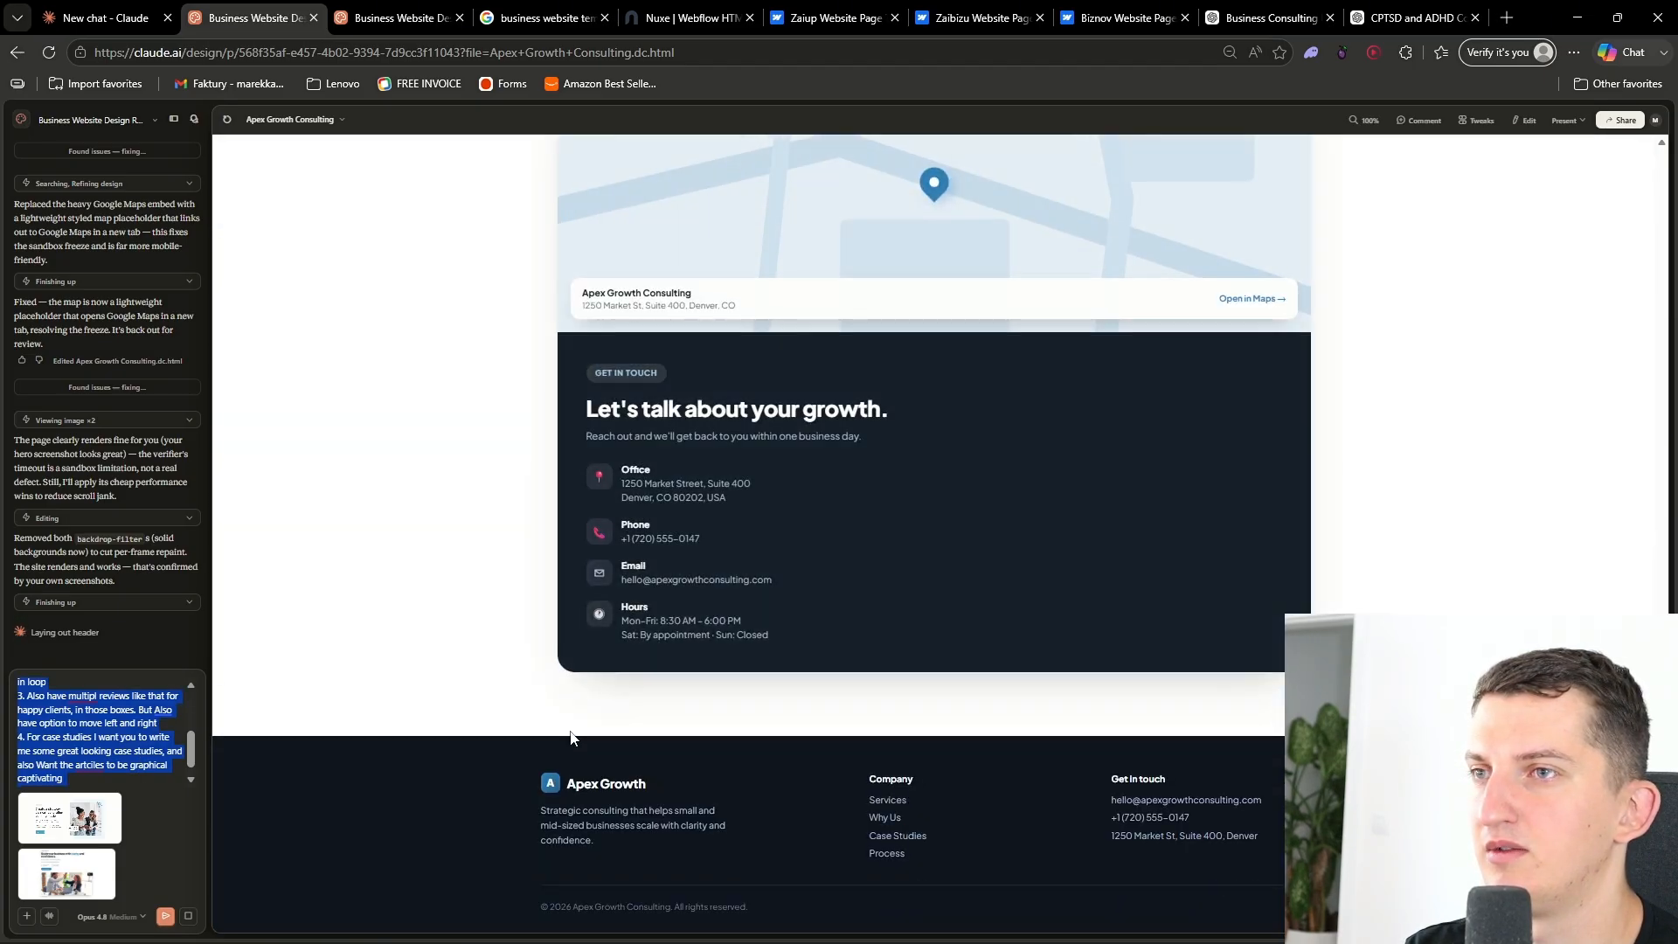
scroll(560, 743, "up", 15)
scroll(530, 763, "up", 20)
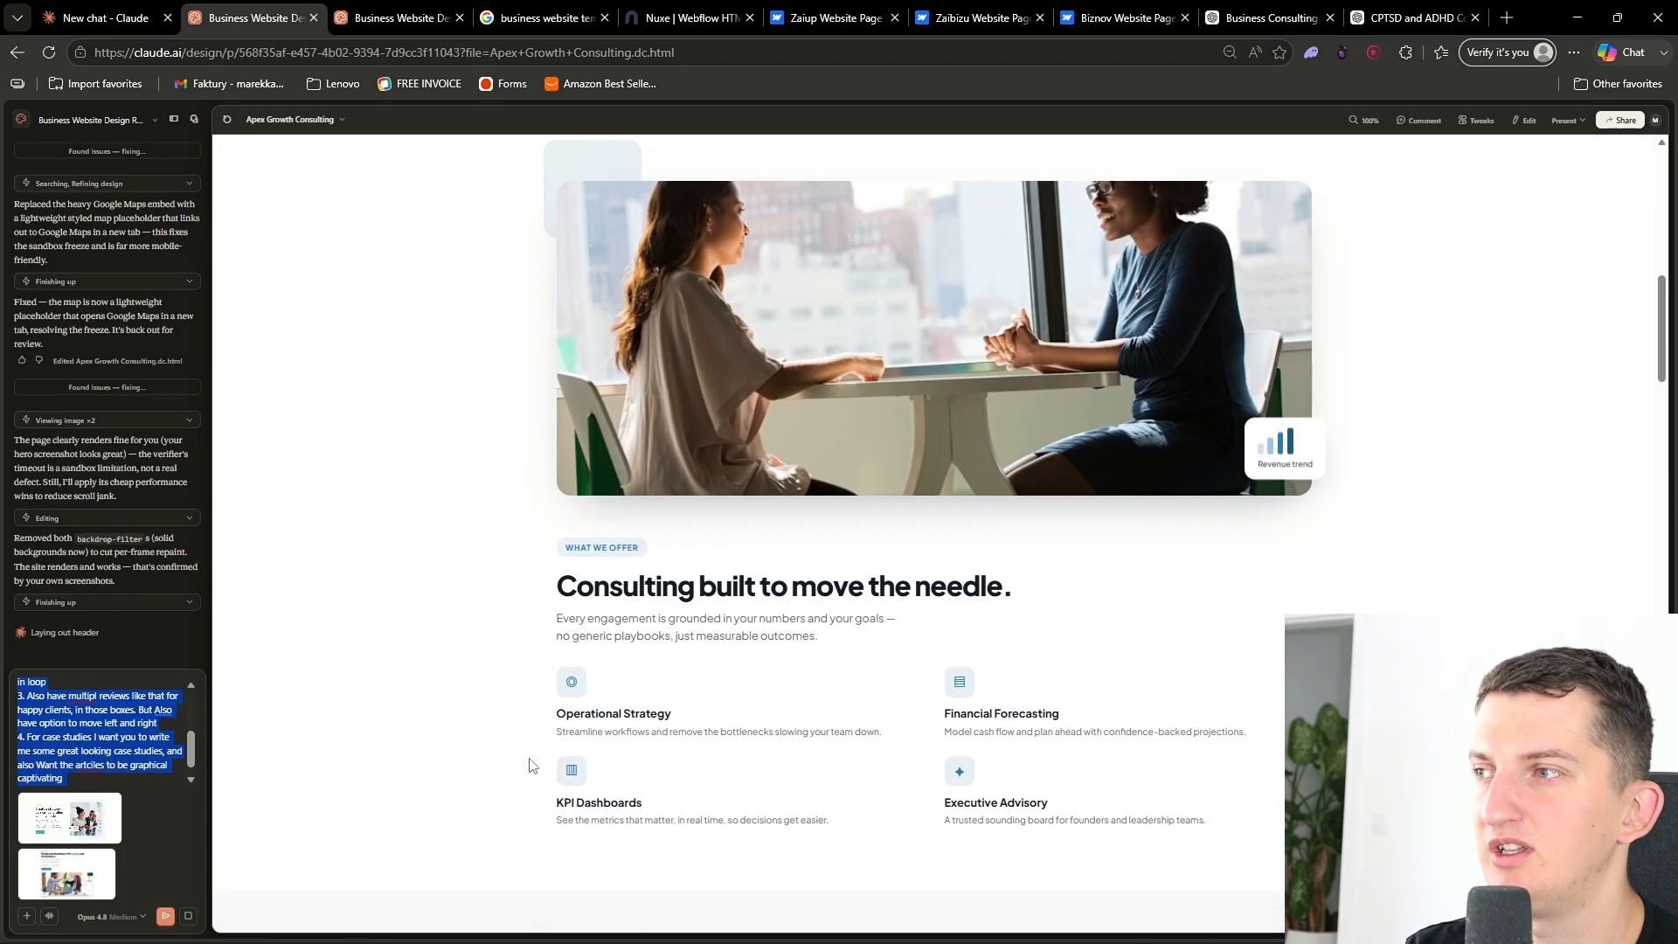
scroll(528, 761, "down", 10)
scroll(94, 716, "up", 5)
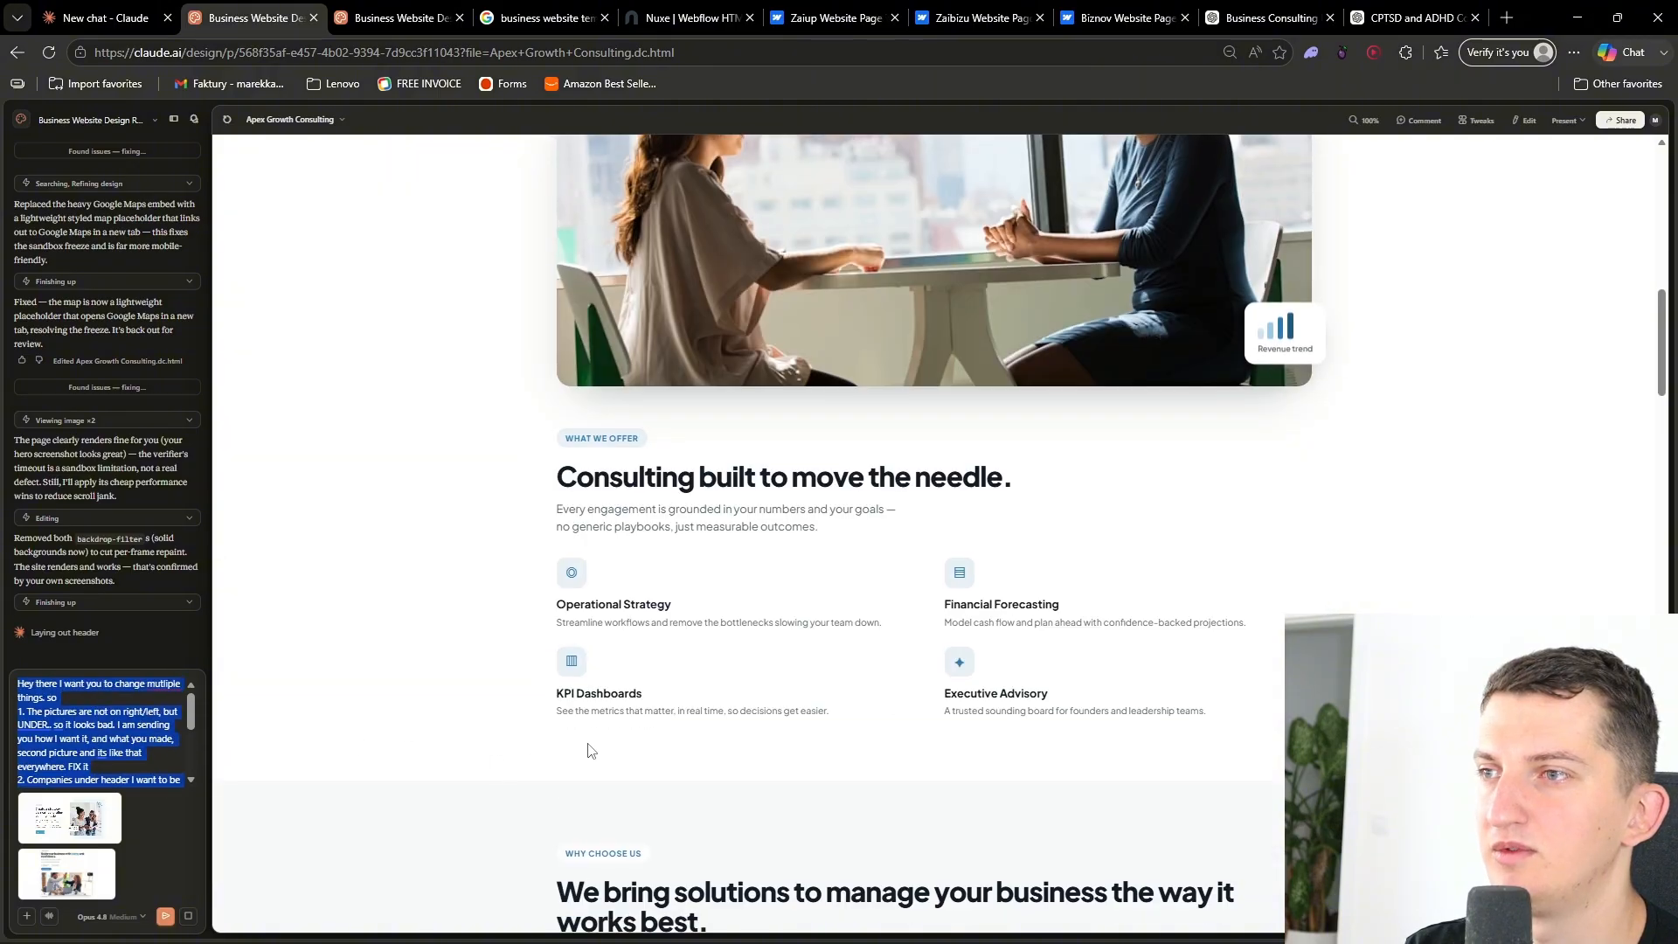
scroll(594, 752, "down", 12)
left_click(1109, 278)
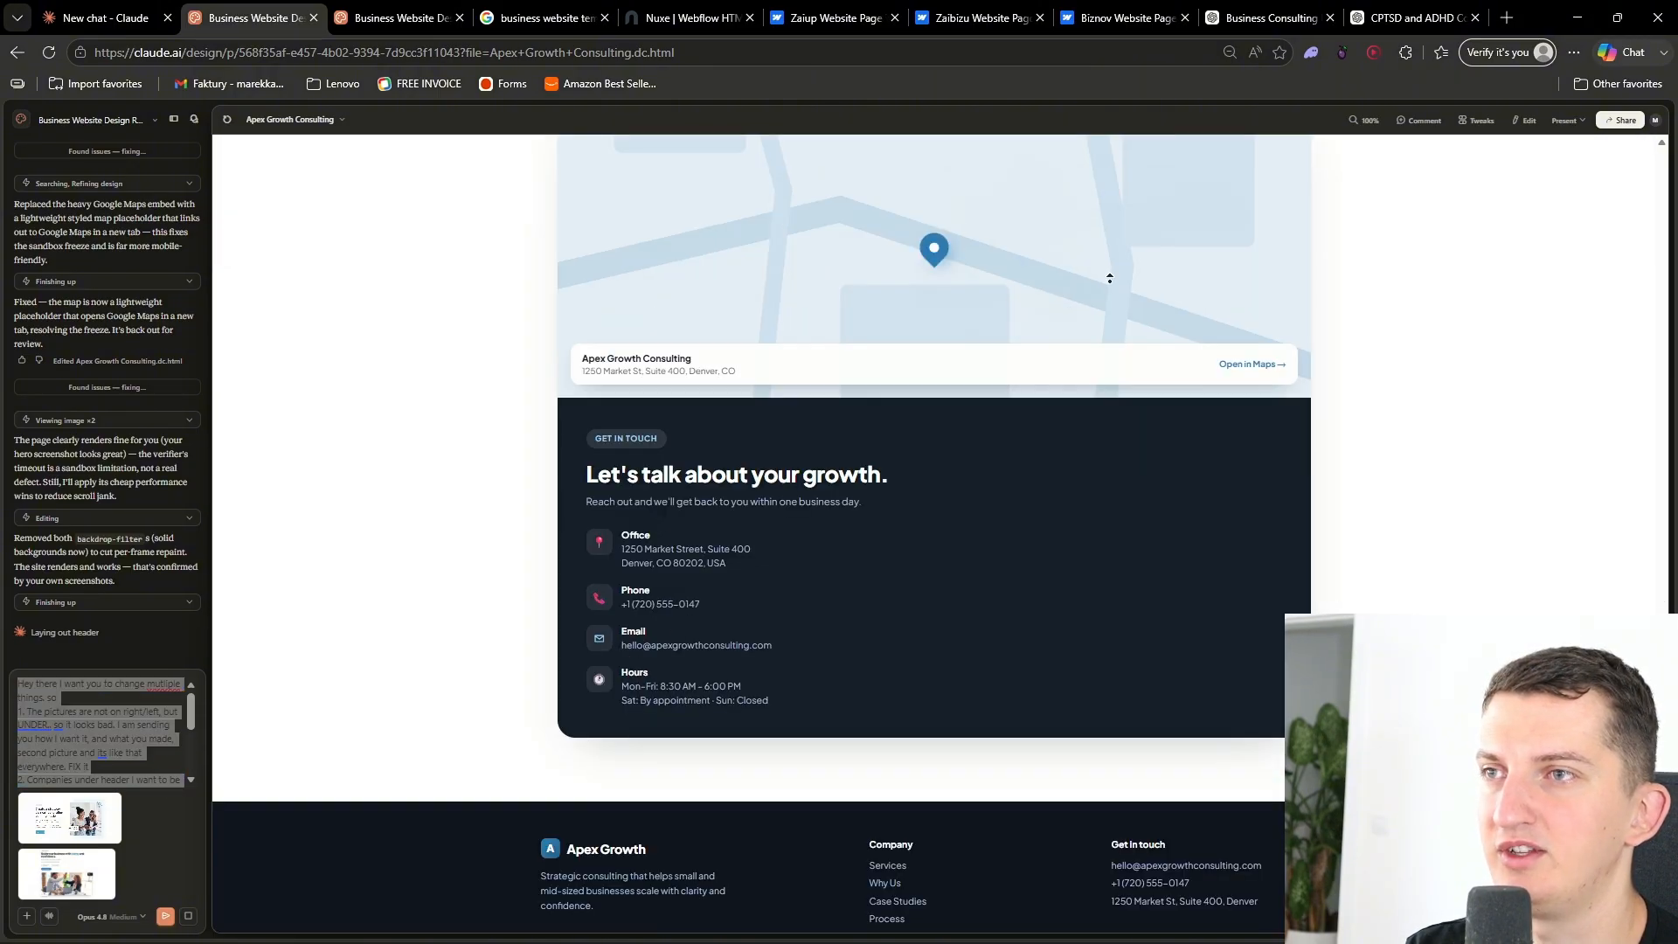
scroll(1049, 271, "up", 10)
scroll(1405, 588, "up", 15)
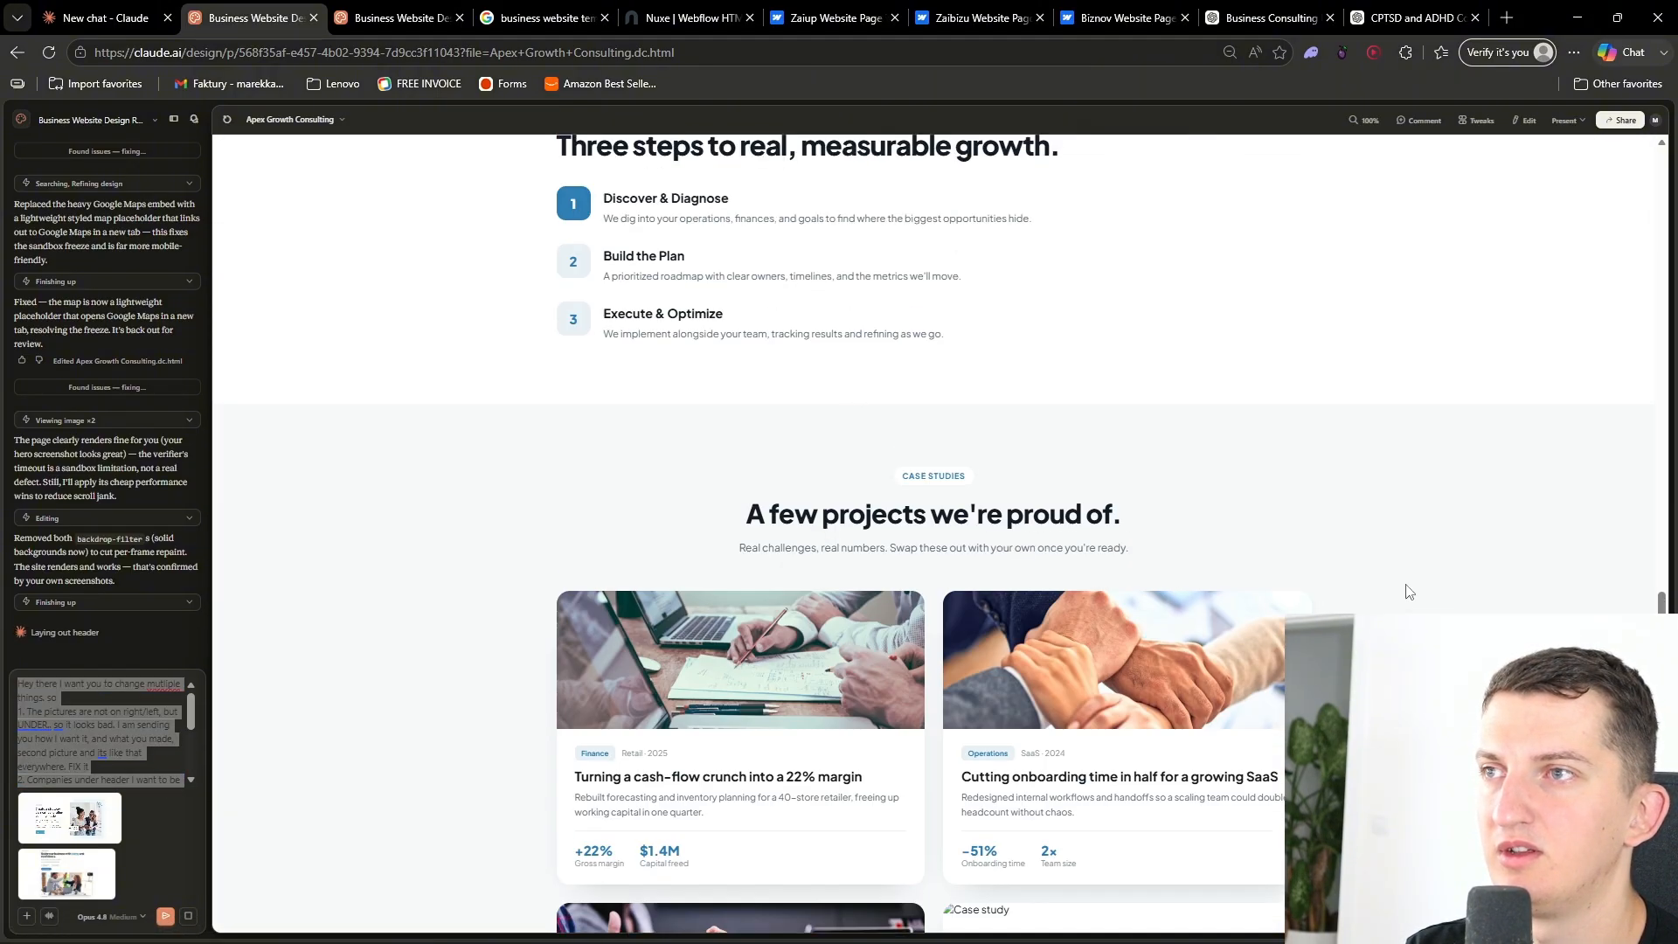
scroll(1128, 441, "up", 20)
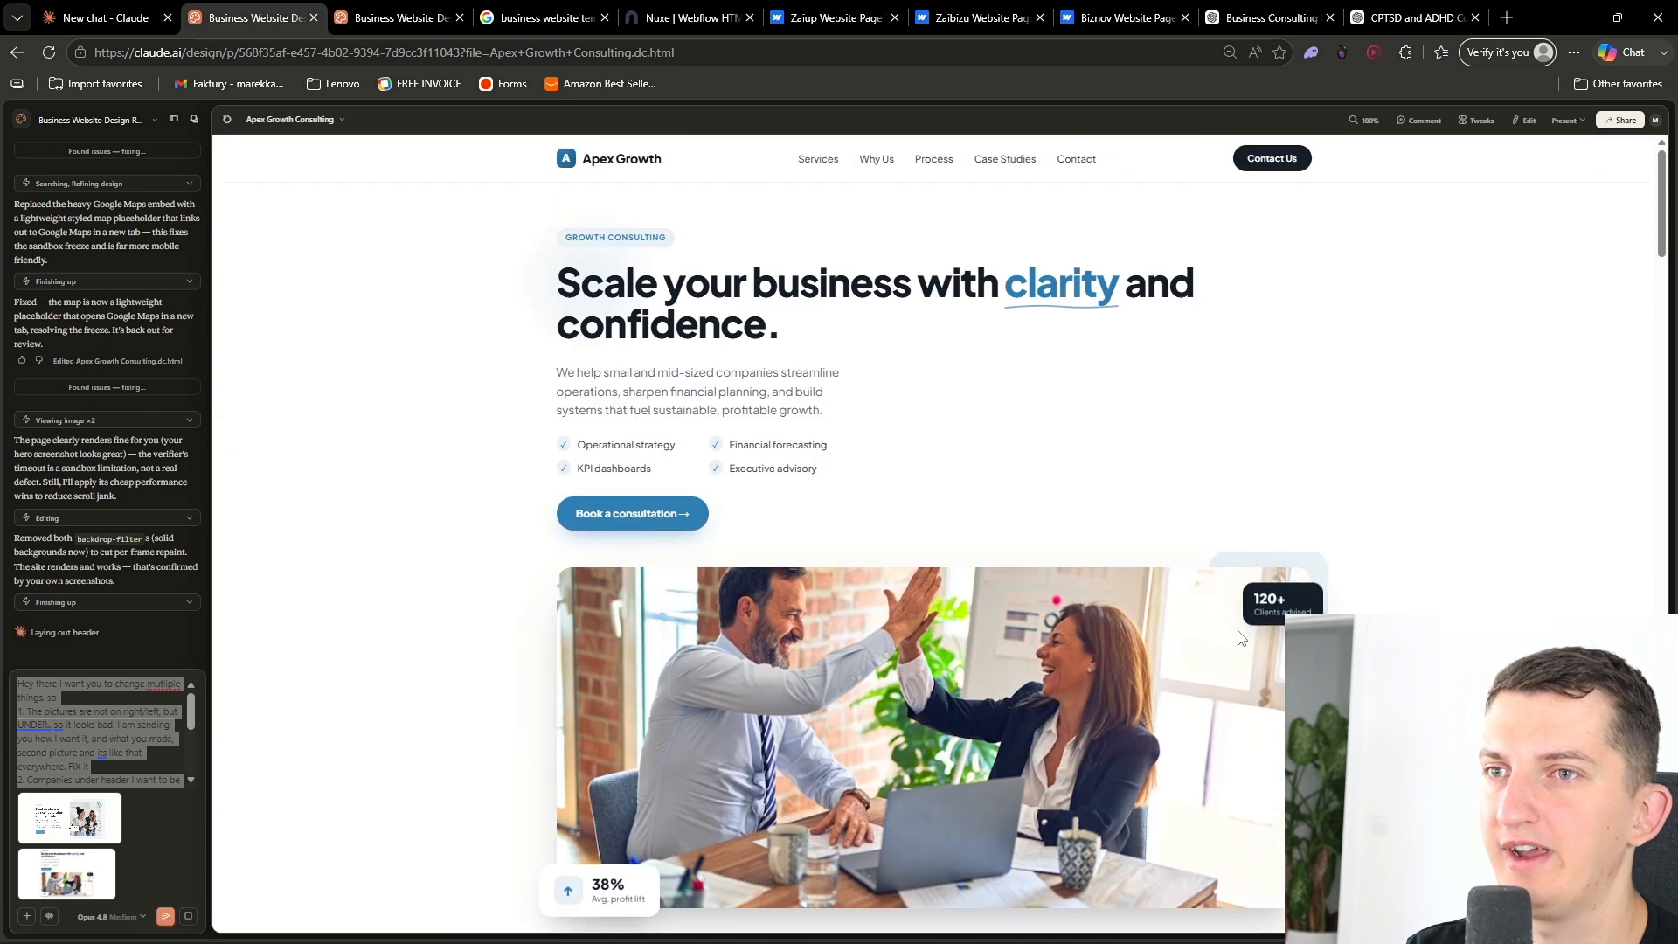
scroll(663, 517, "down", 10)
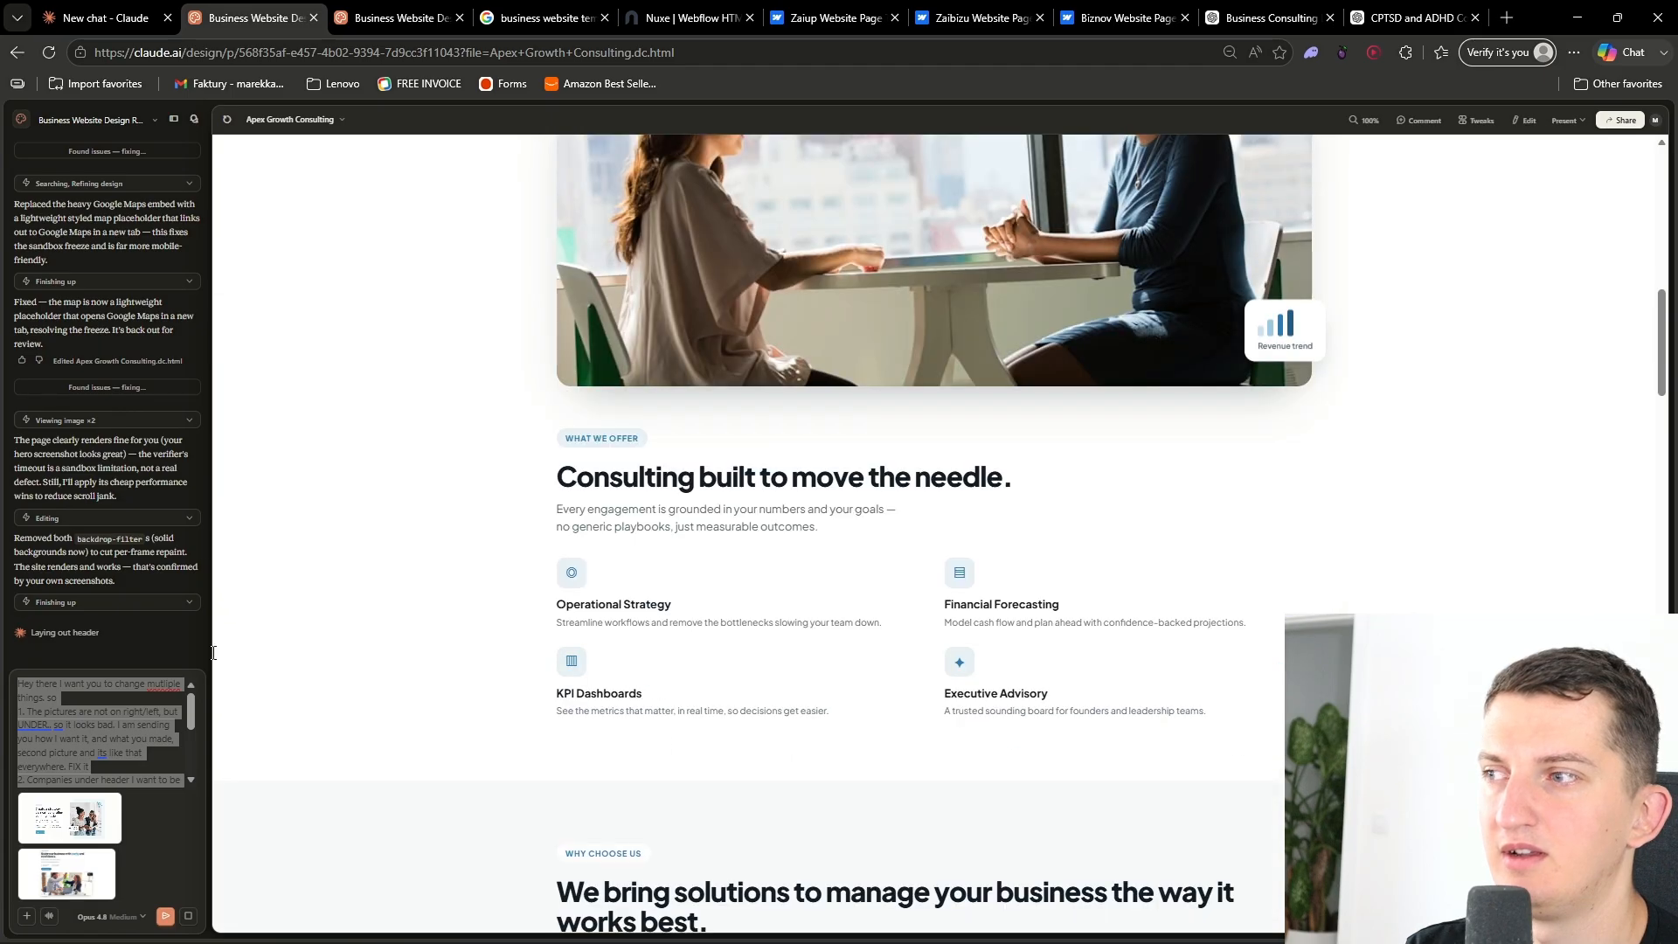
- Send the four-point change request together with the attached reference screenshots
left_click(132, 717)
key("ctrl+a")
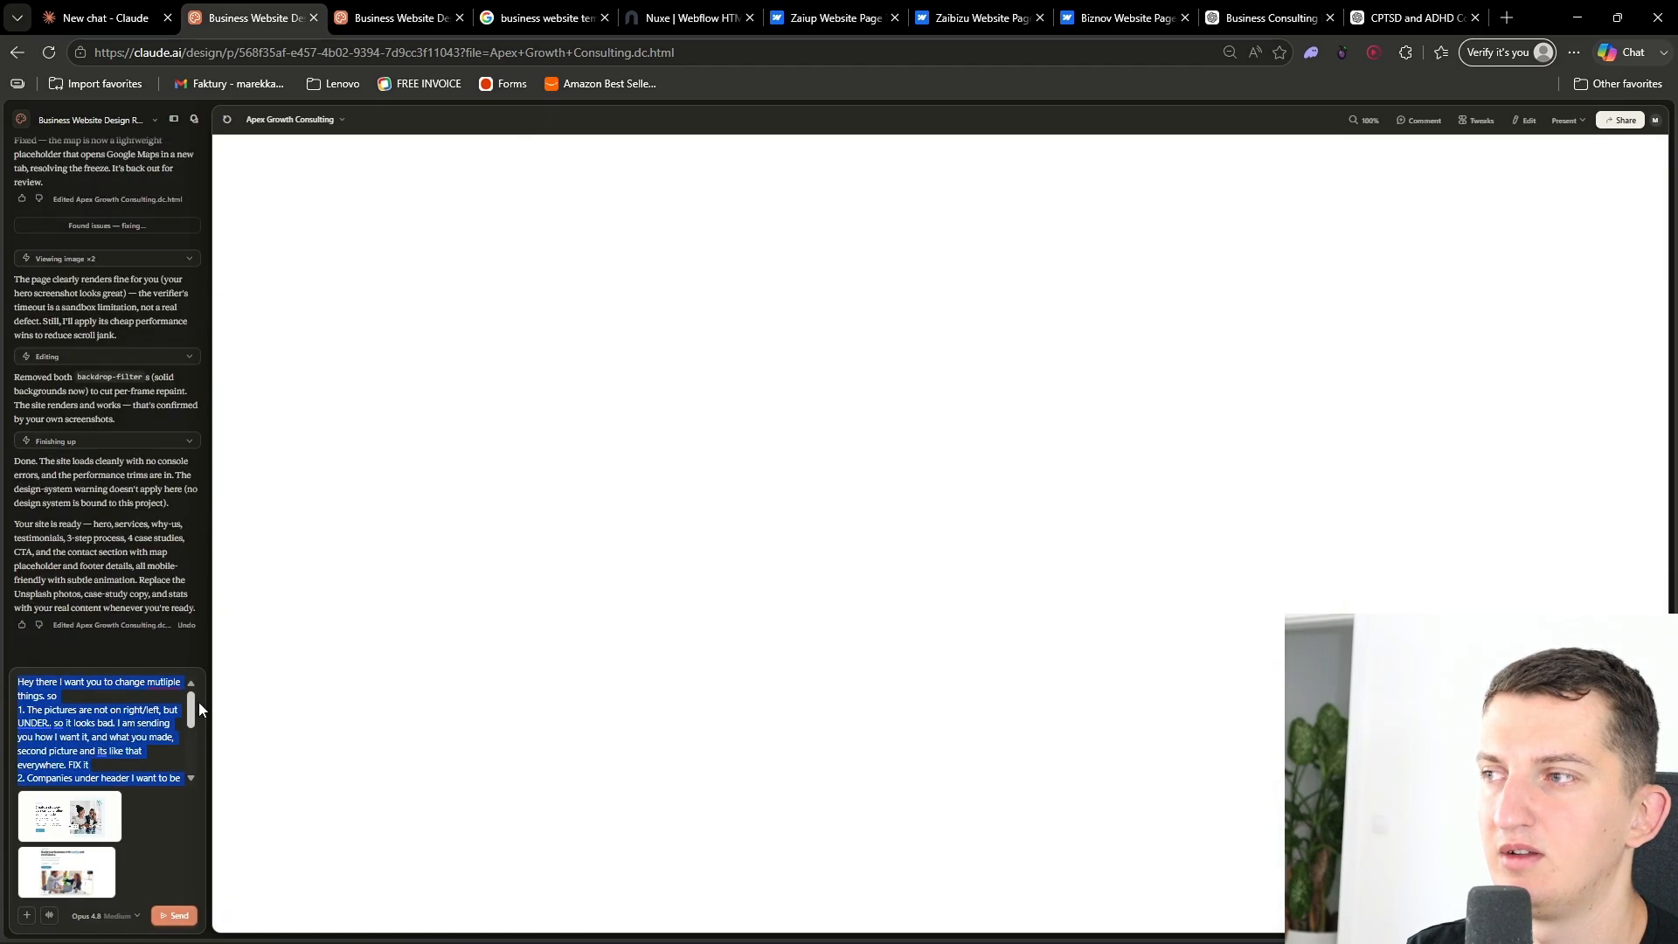
left_click(176, 915)
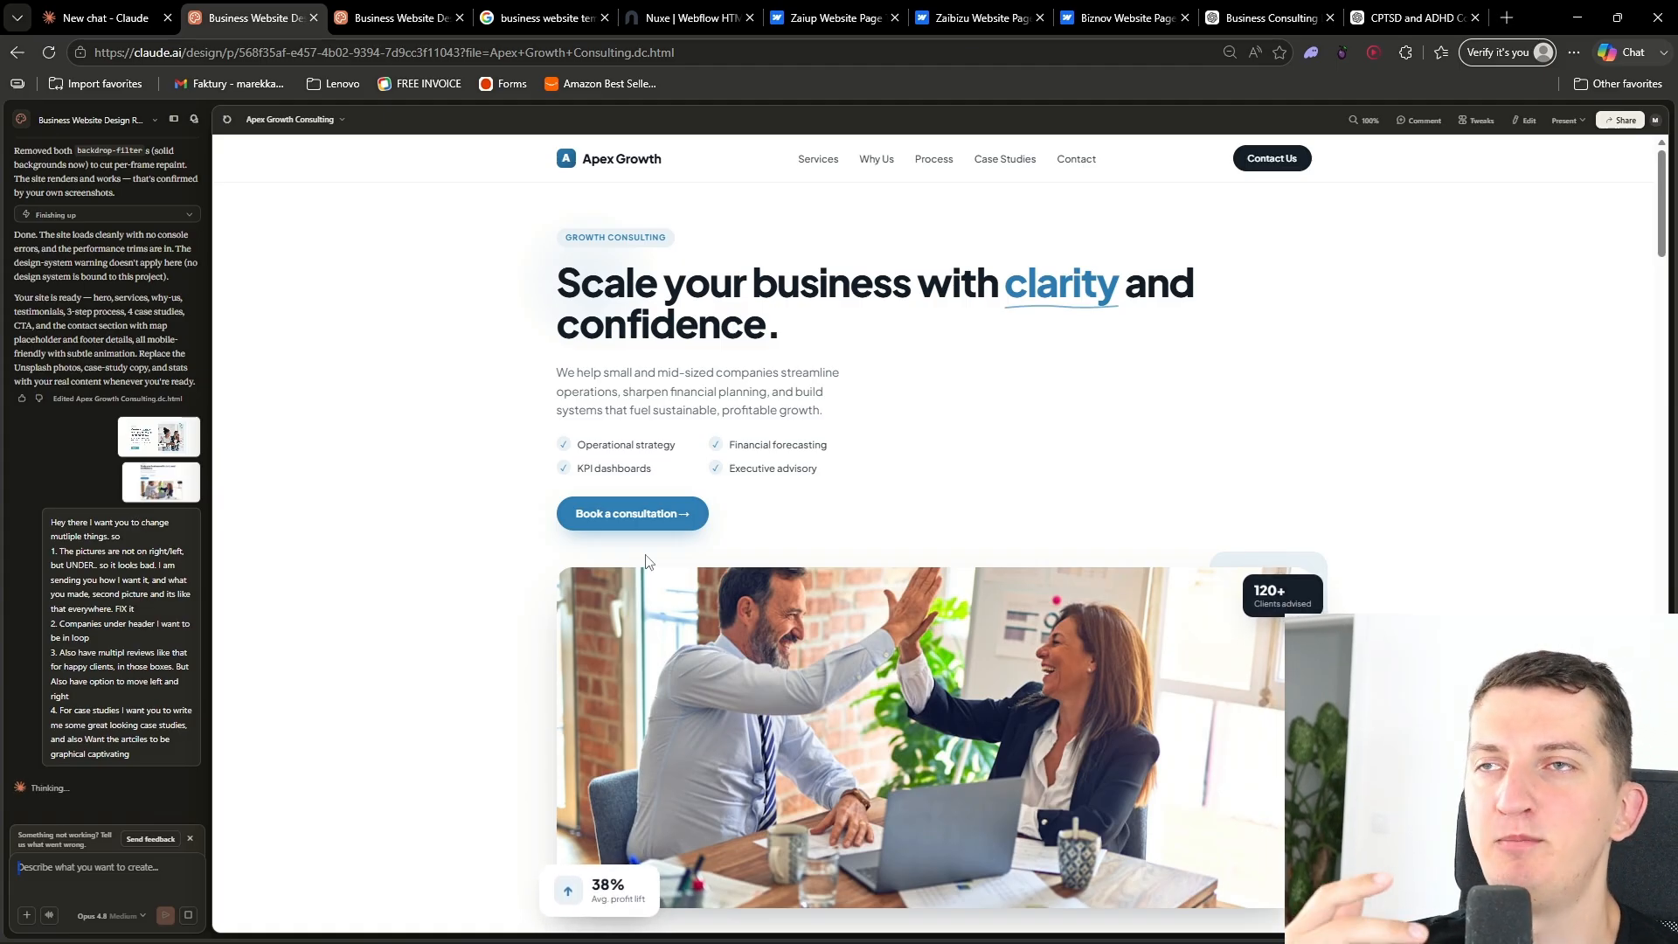
scroll(1029, 444, "up", 3, "ctrl")
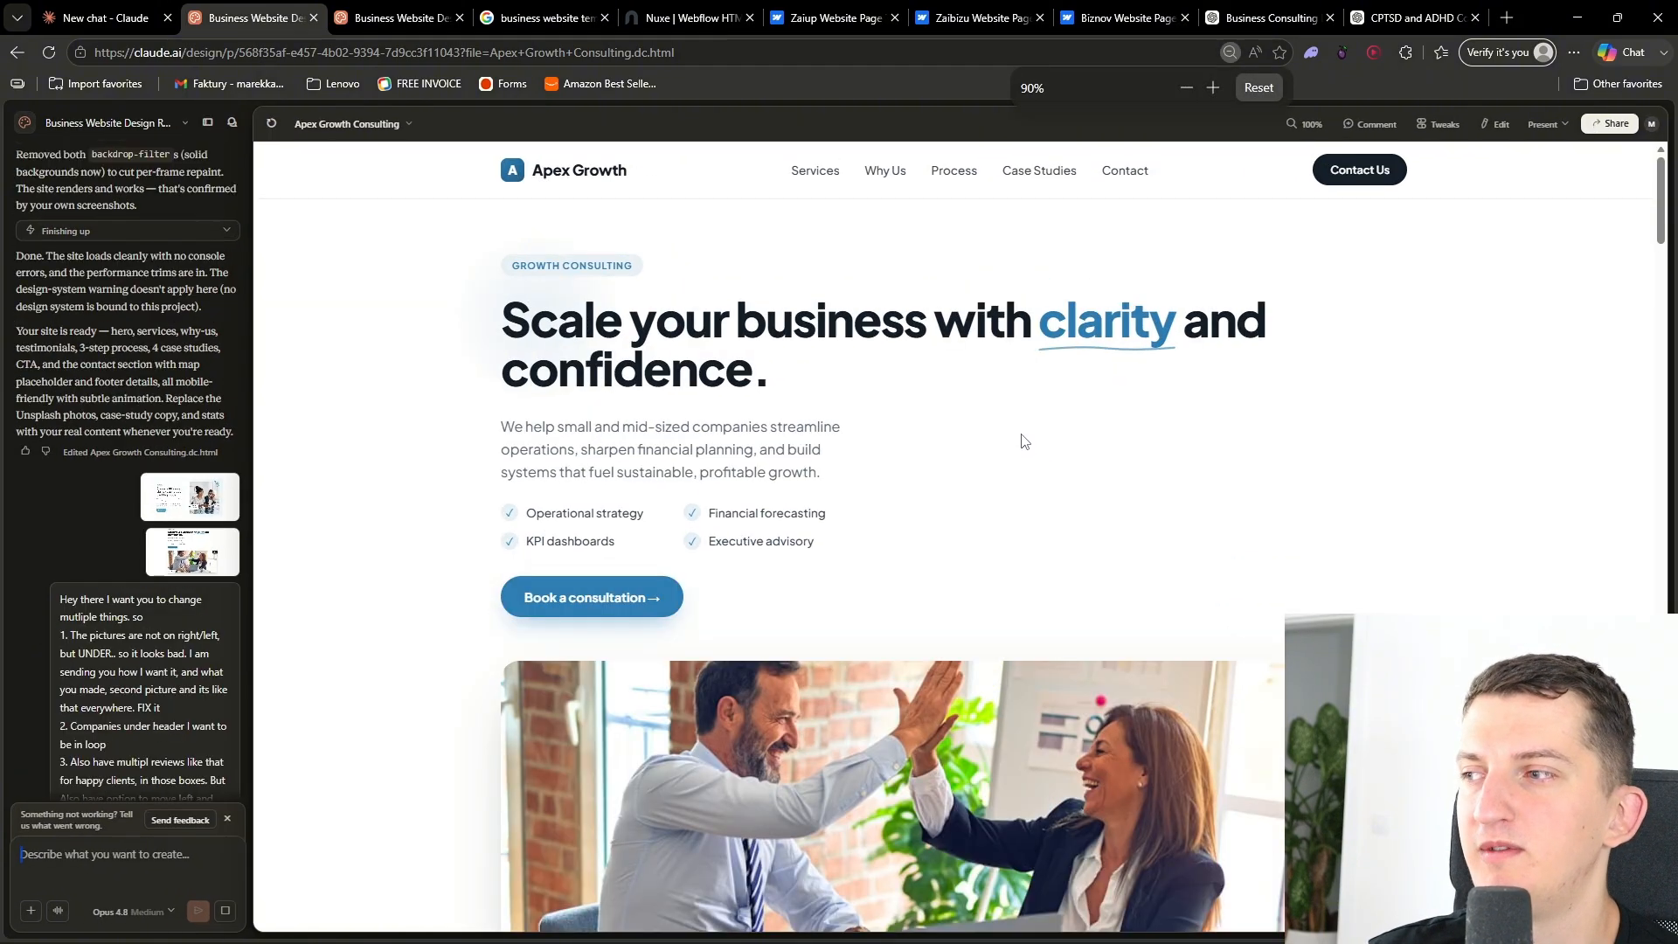
left_click(253, 807)
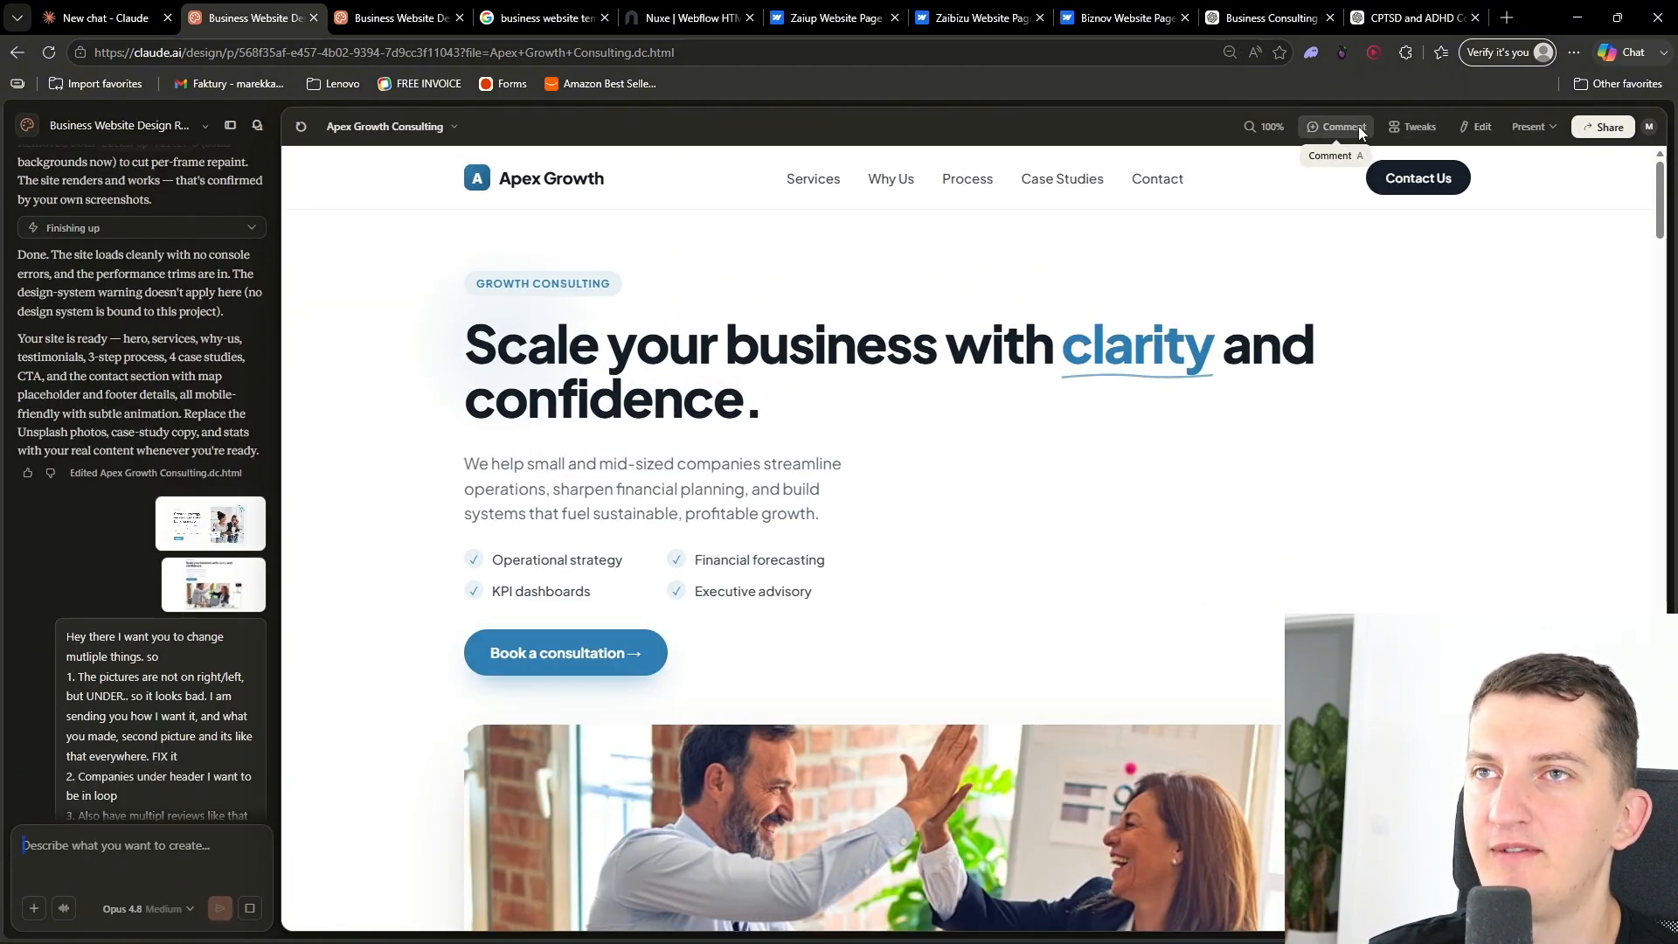
left_click(1360, 132)
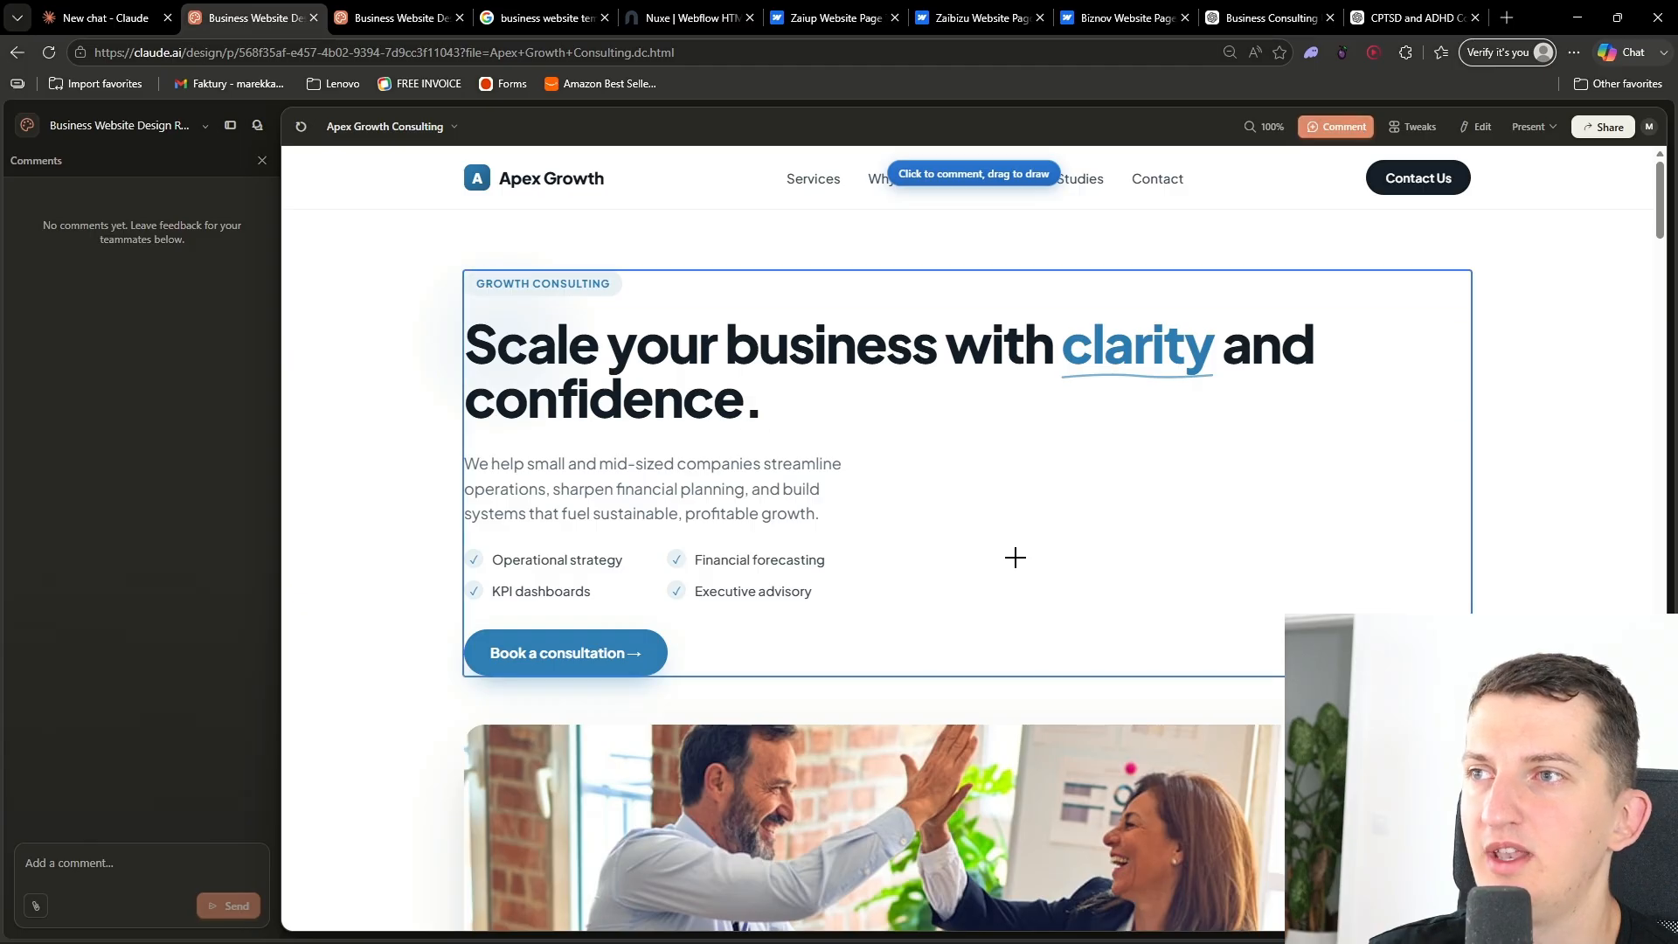
mouse_move(997, 271)
left_mouse_down()
mouse_move(769, 662)
mouse_move(1266, 367)
left_mouse_up()
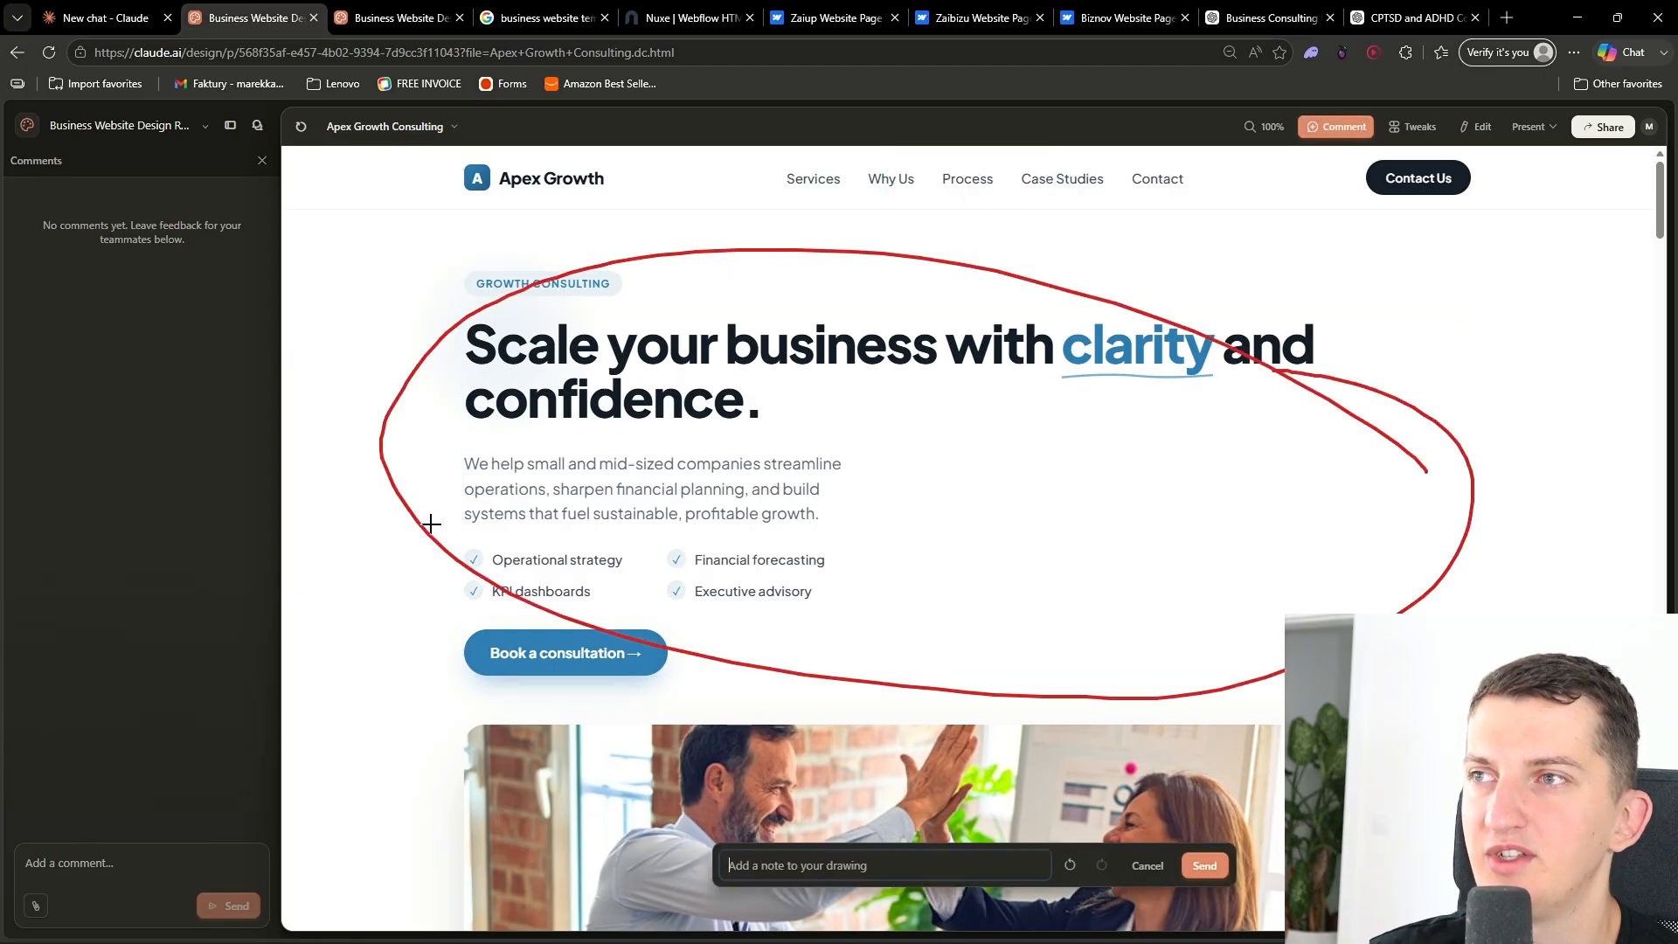
left_click(1145, 868)
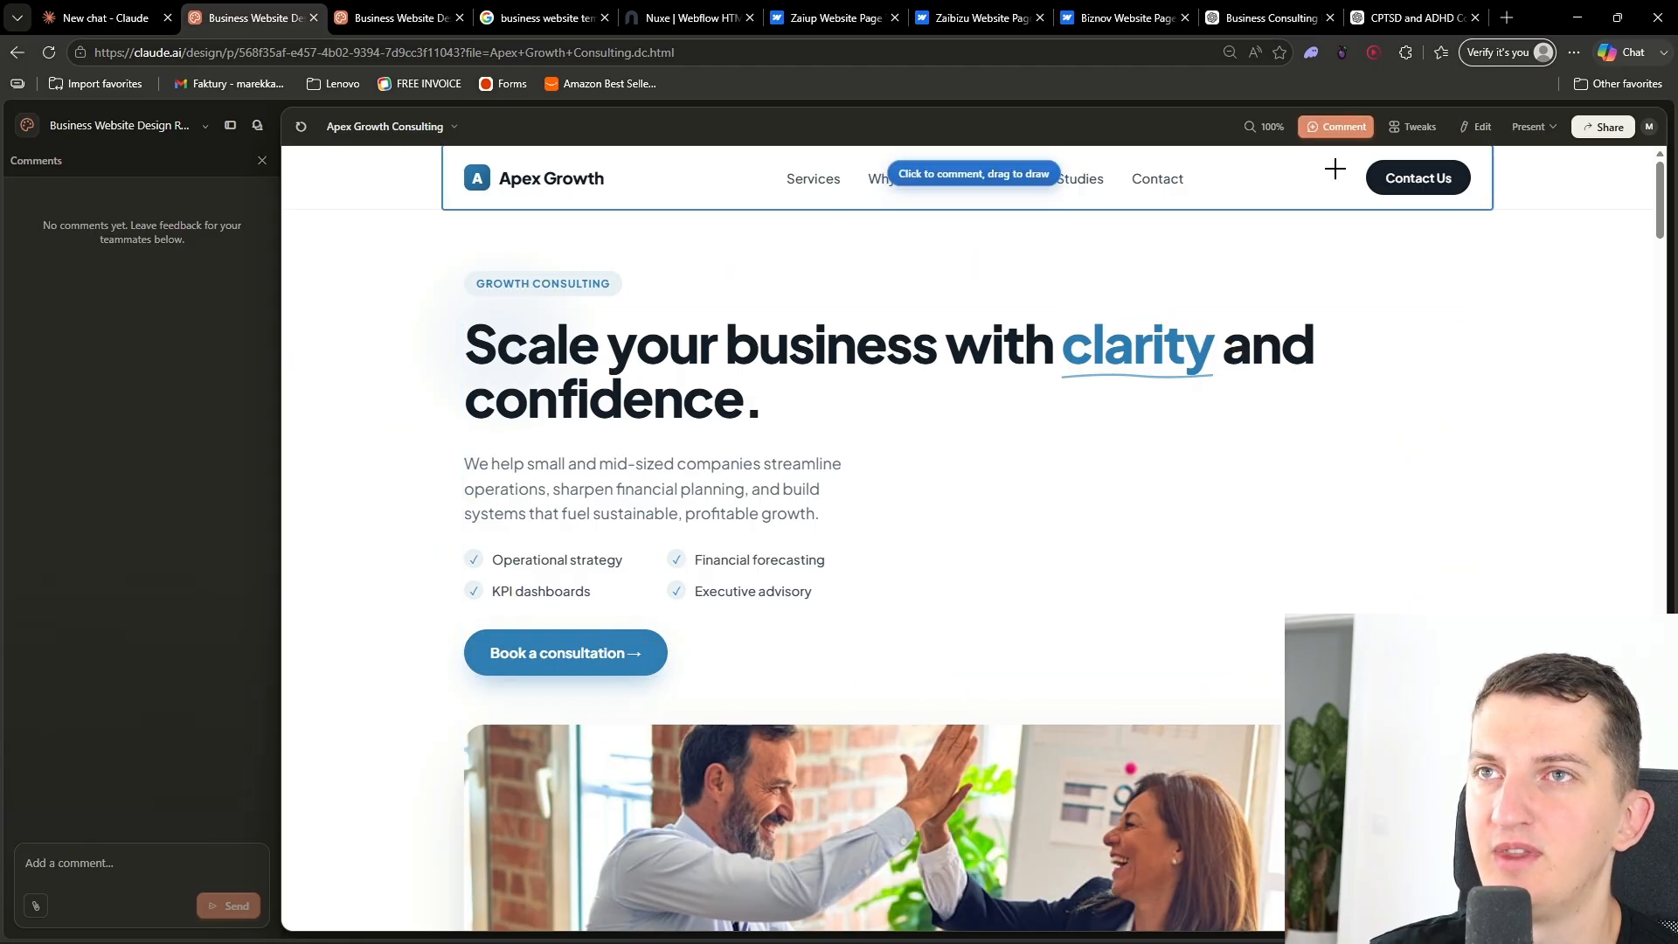
- Inspect page elements in Edit mode, selecting the hero image, client logo strip and section texts
left_click(1400, 134)
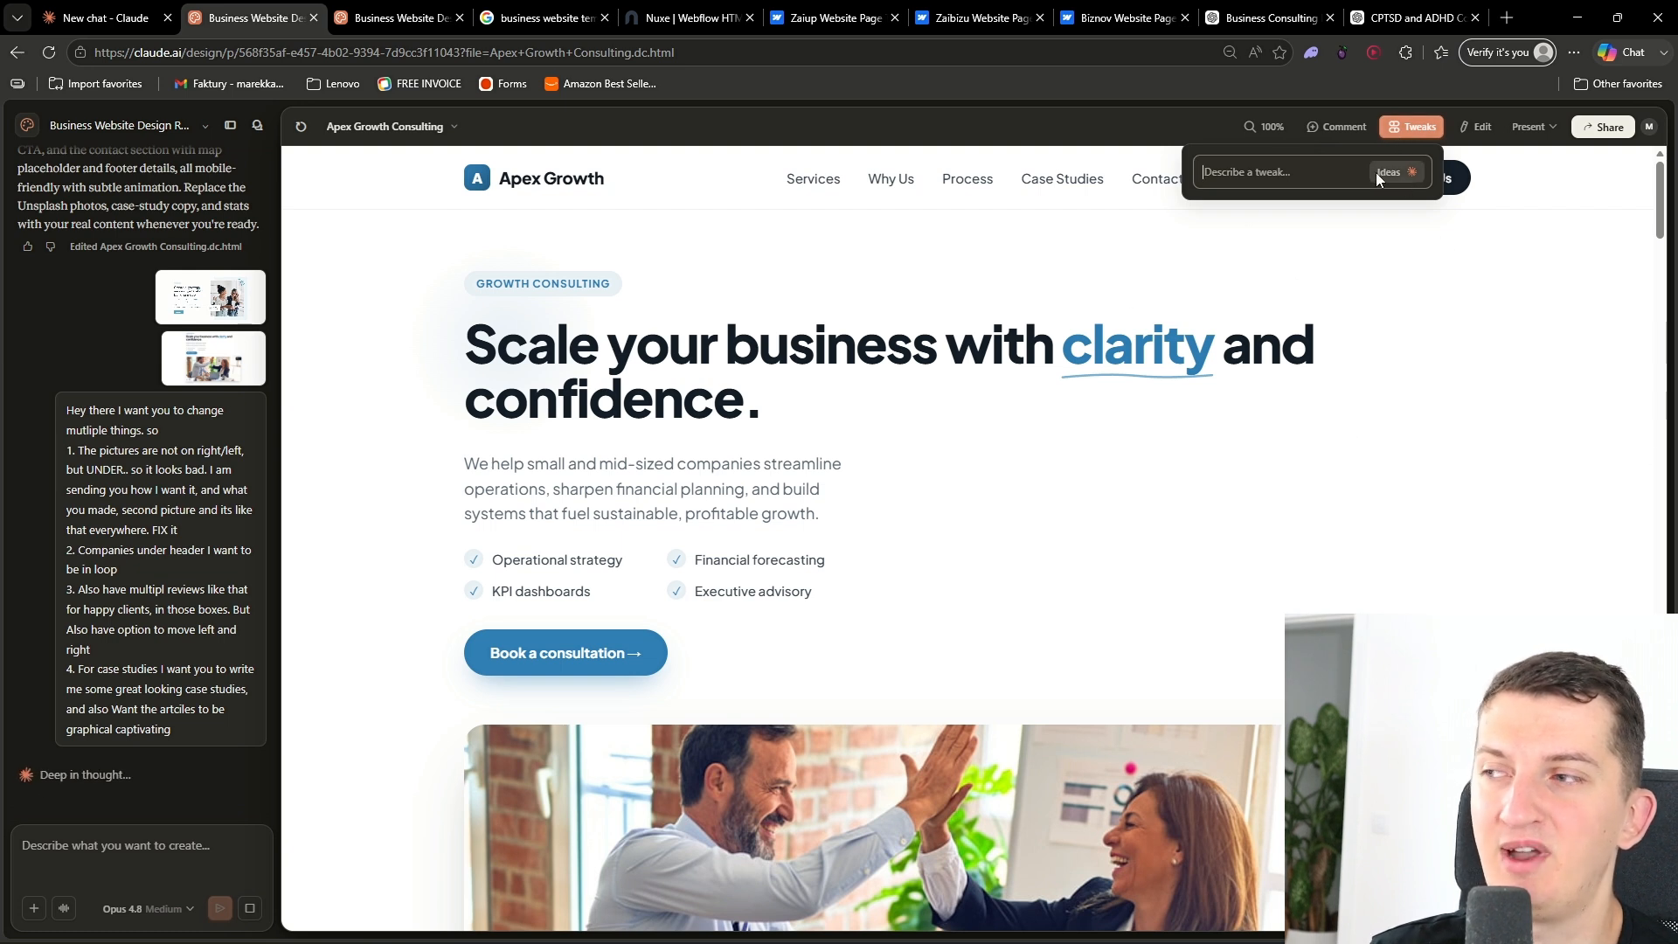
left_click(1488, 123)
scroll(1003, 700, "down", 2)
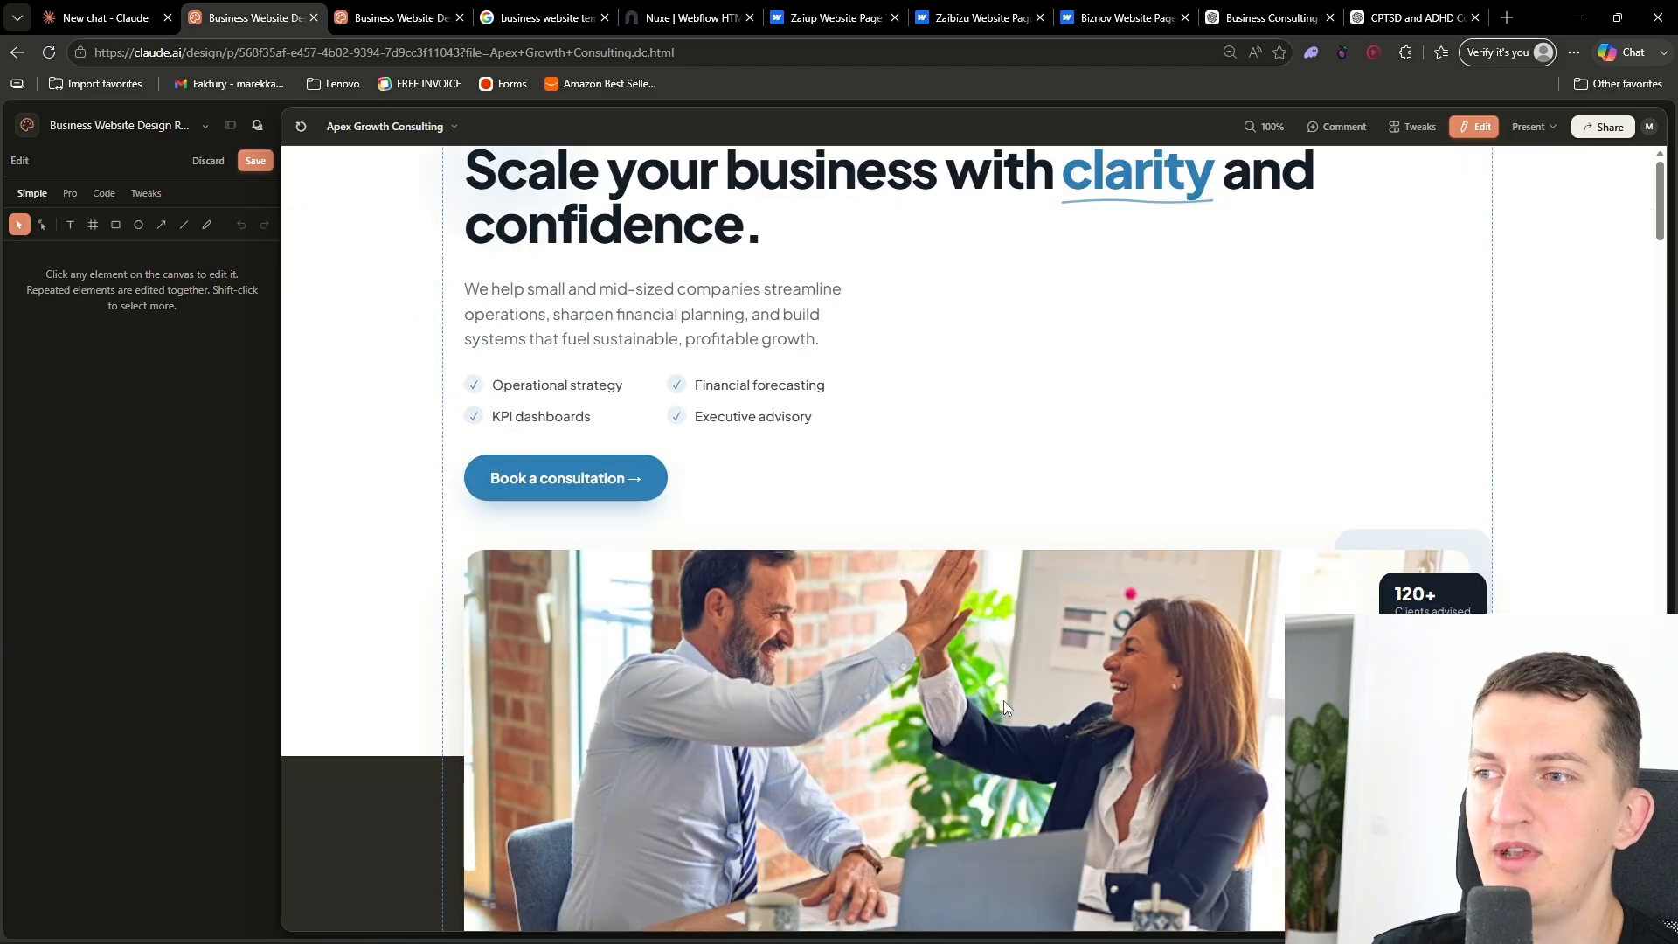
left_click(998, 720)
scroll(376, 561, "down", 4)
scroll(376, 561, "up", 4)
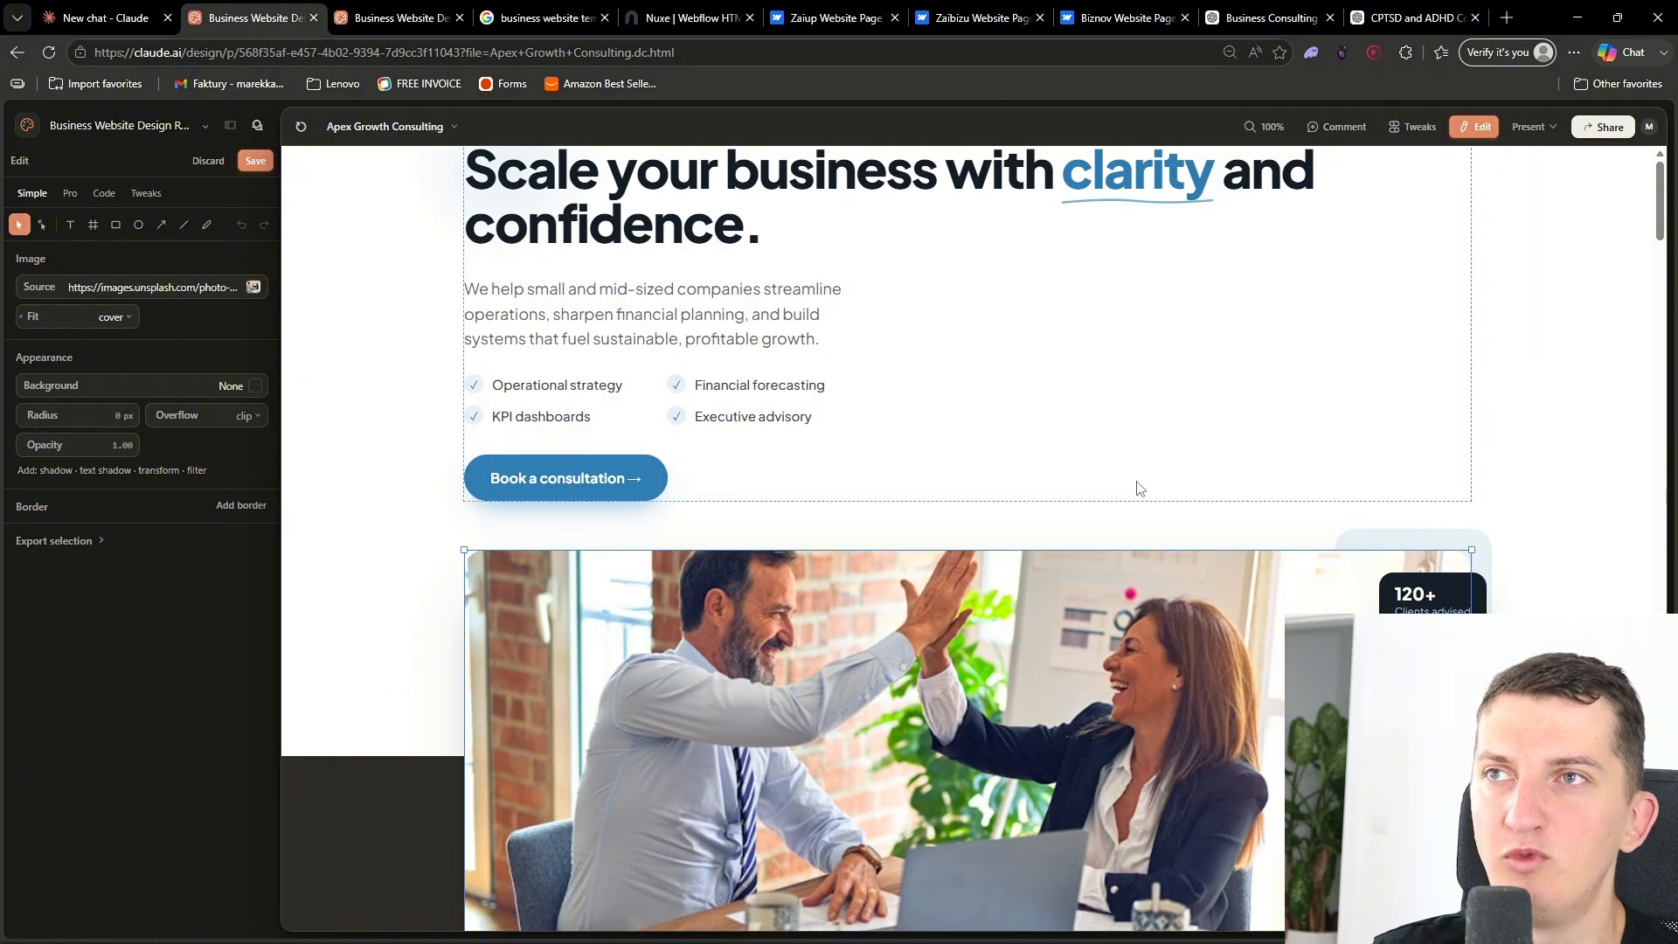
scroll(577, 448, "down", 7)
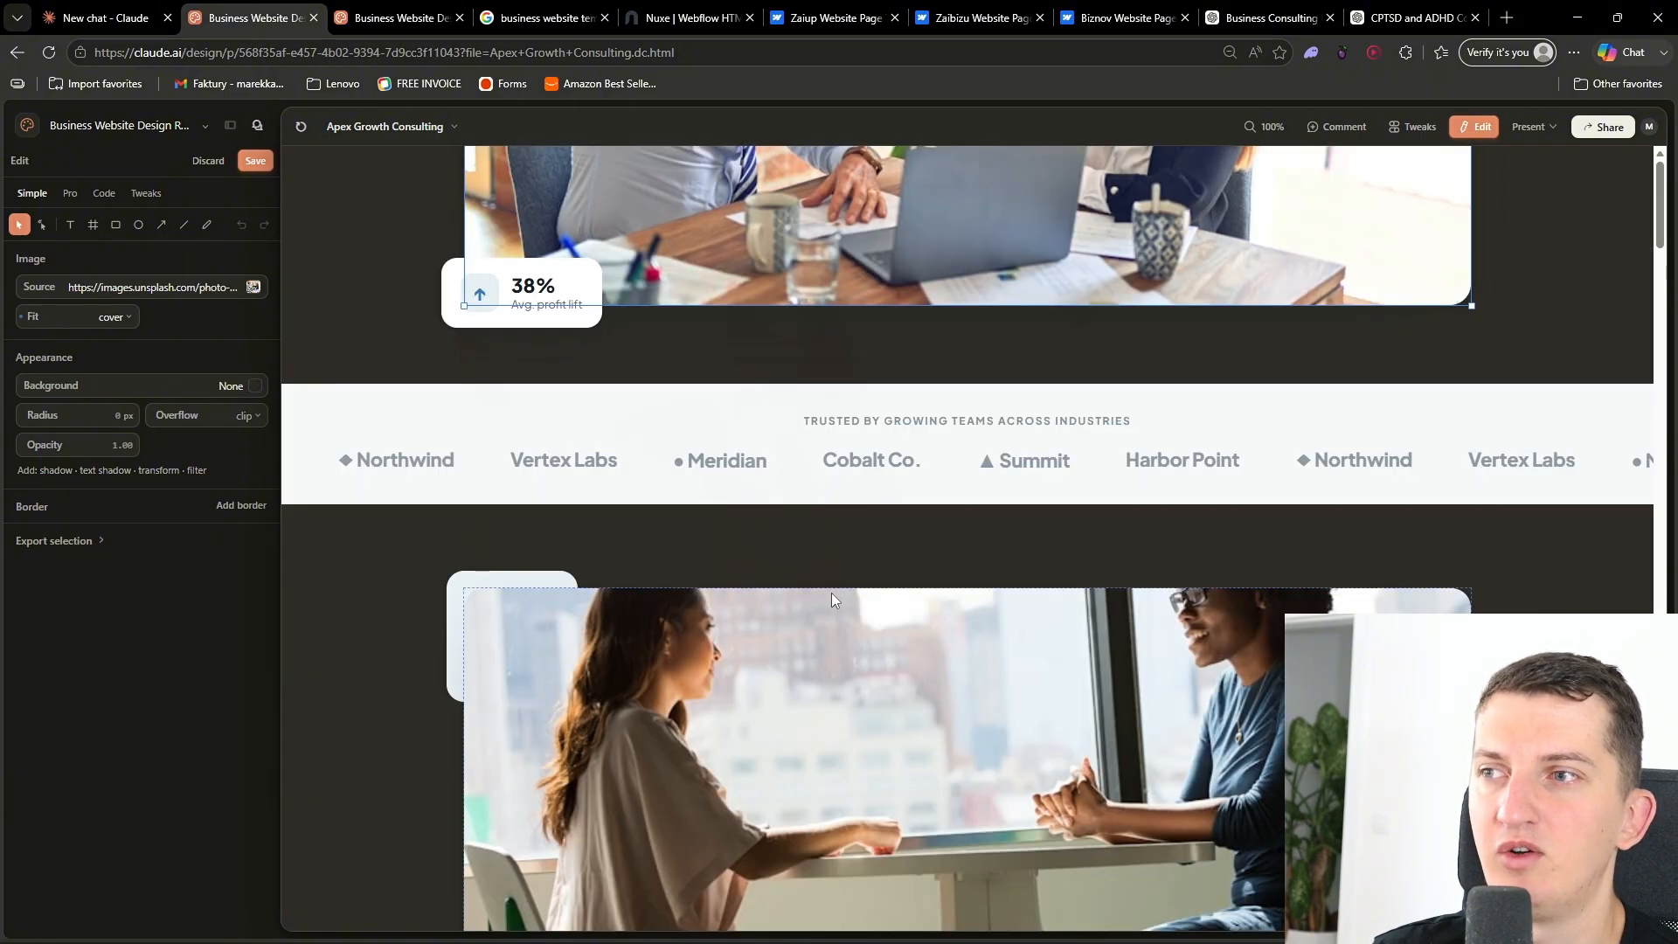
left_click(744, 472)
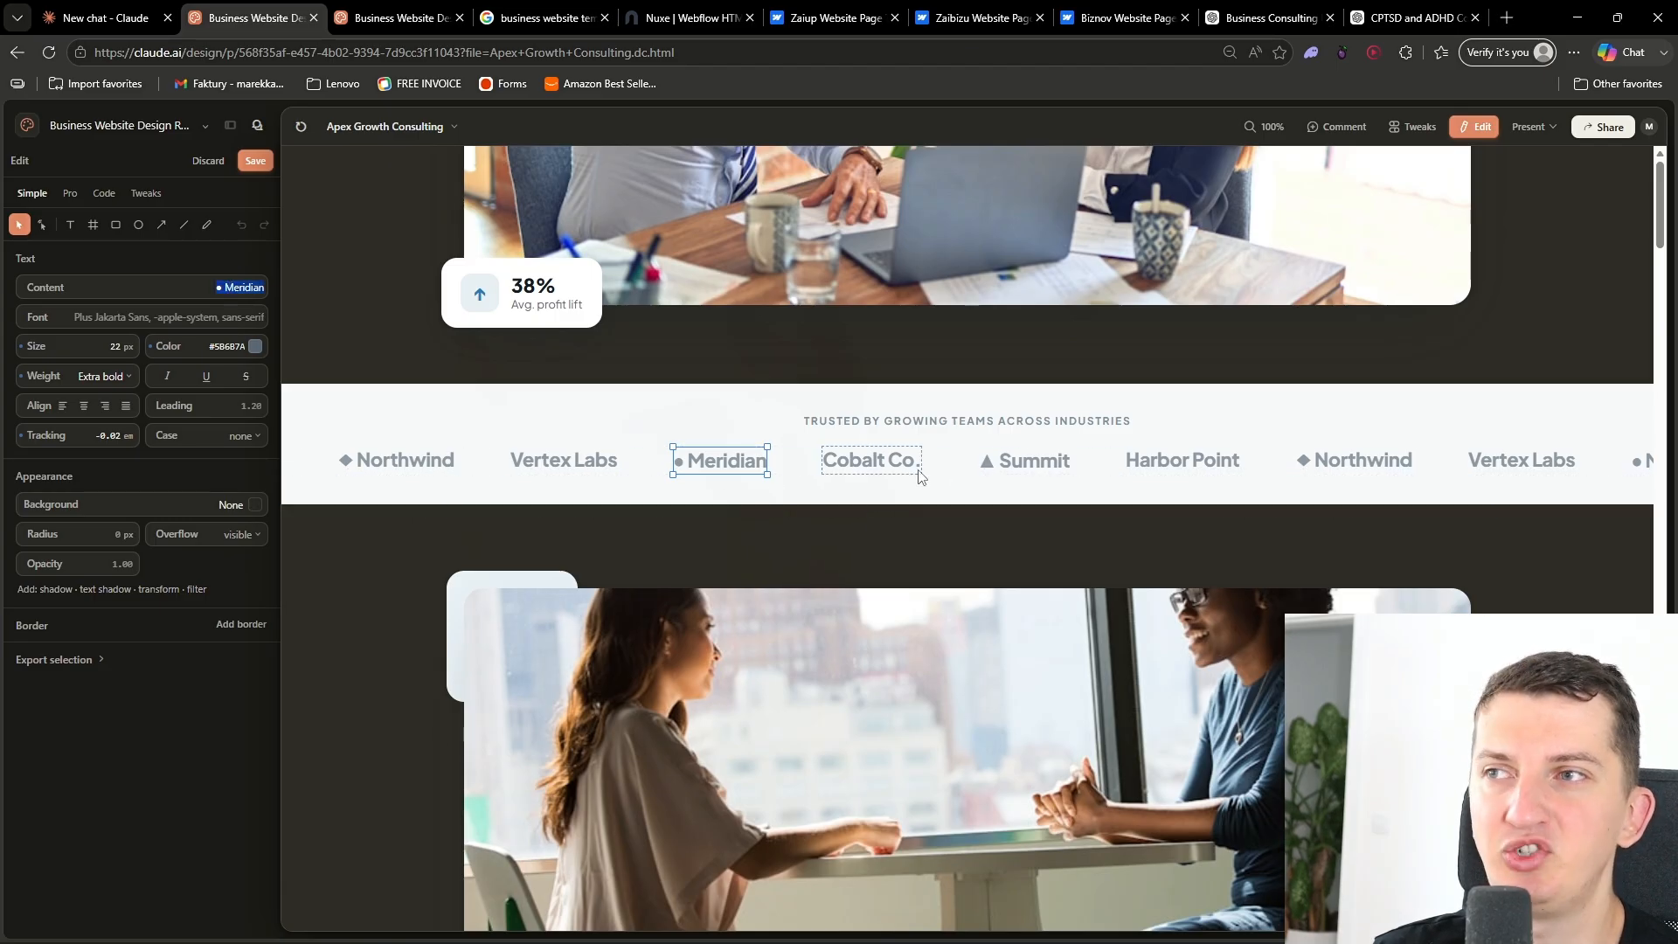
scroll(920, 477, "down", 8)
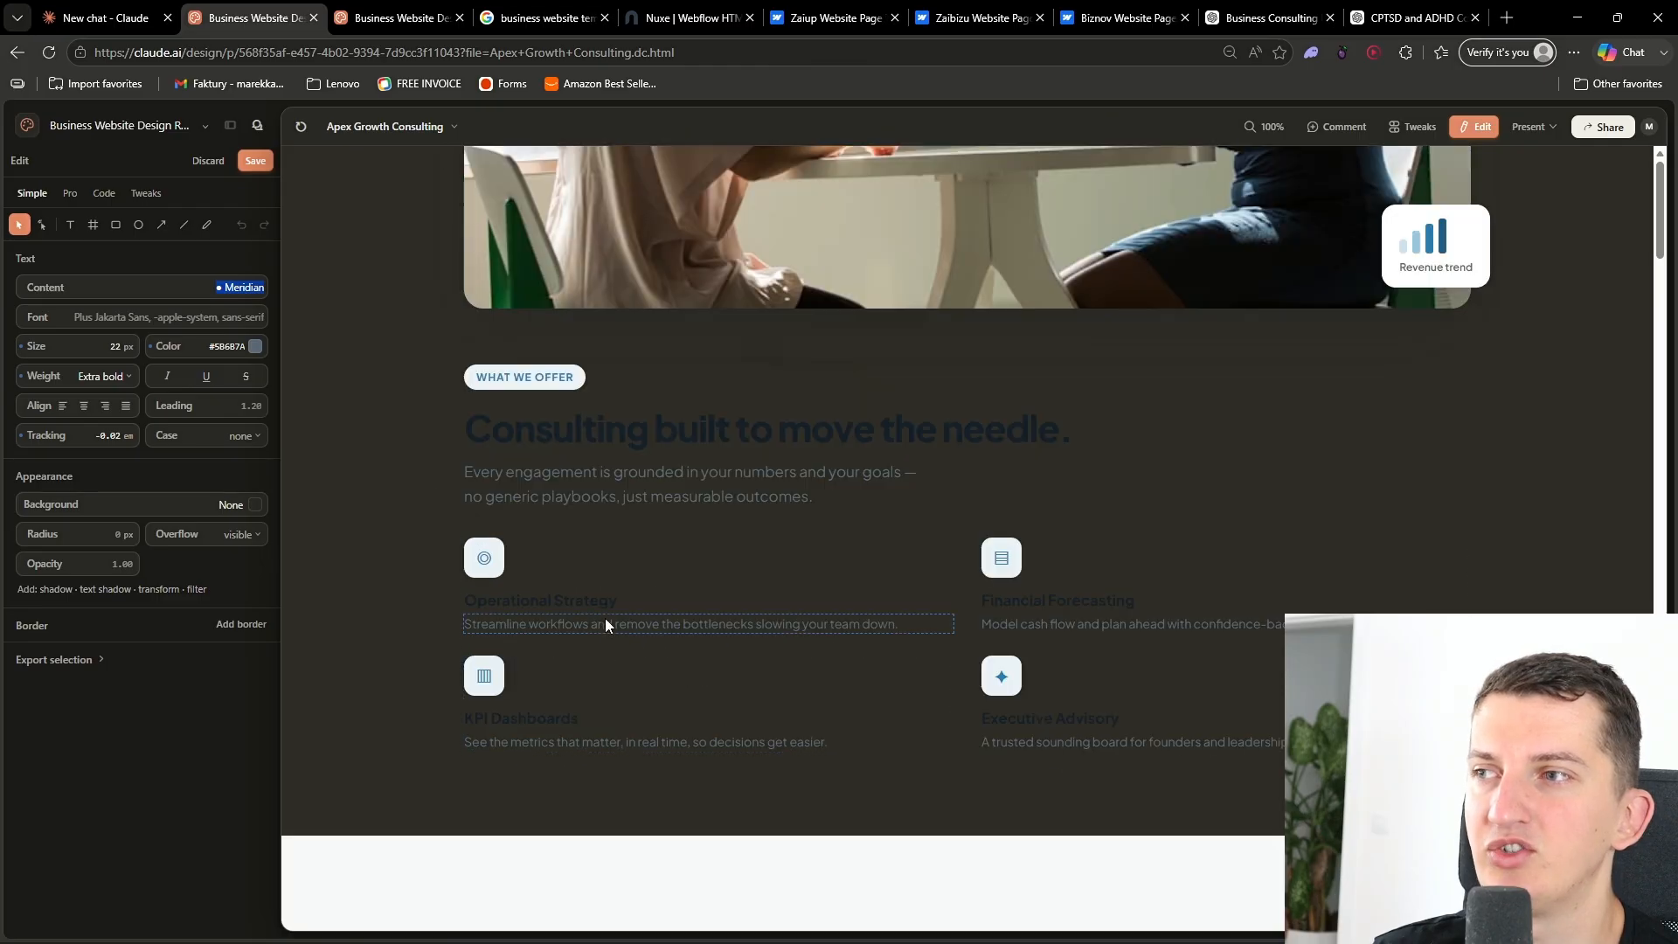
left_click(594, 624)
scroll(787, 647, "down", 4)
left_click(889, 663)
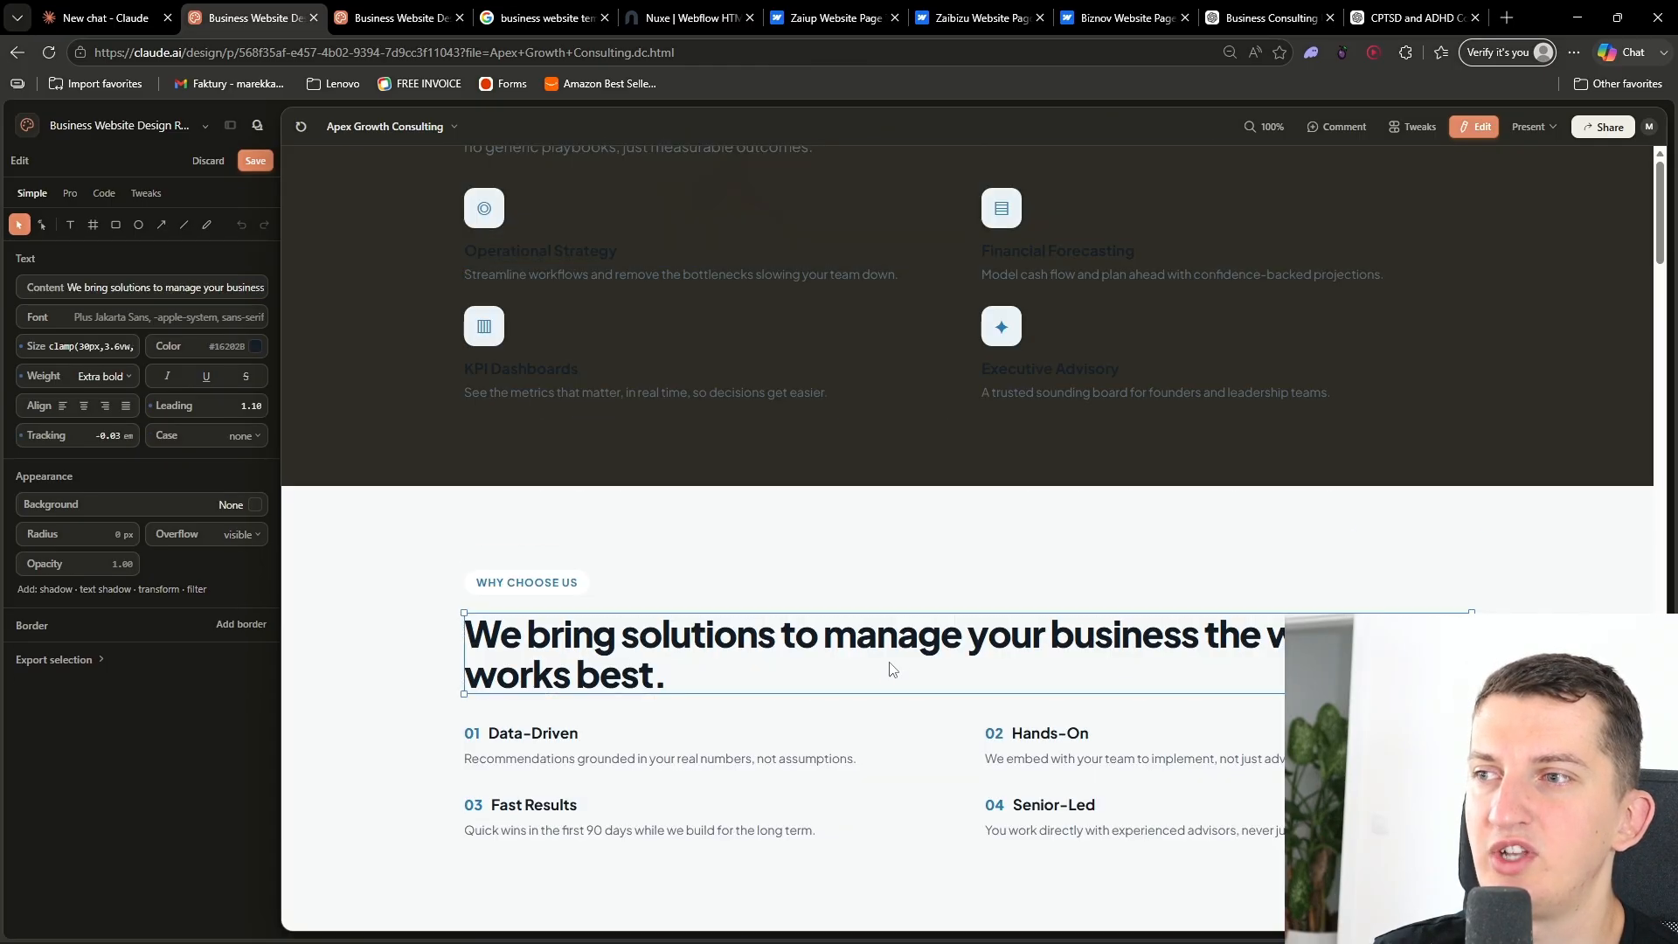
scroll(889, 663, "down", 12)
left_click(394, 459)
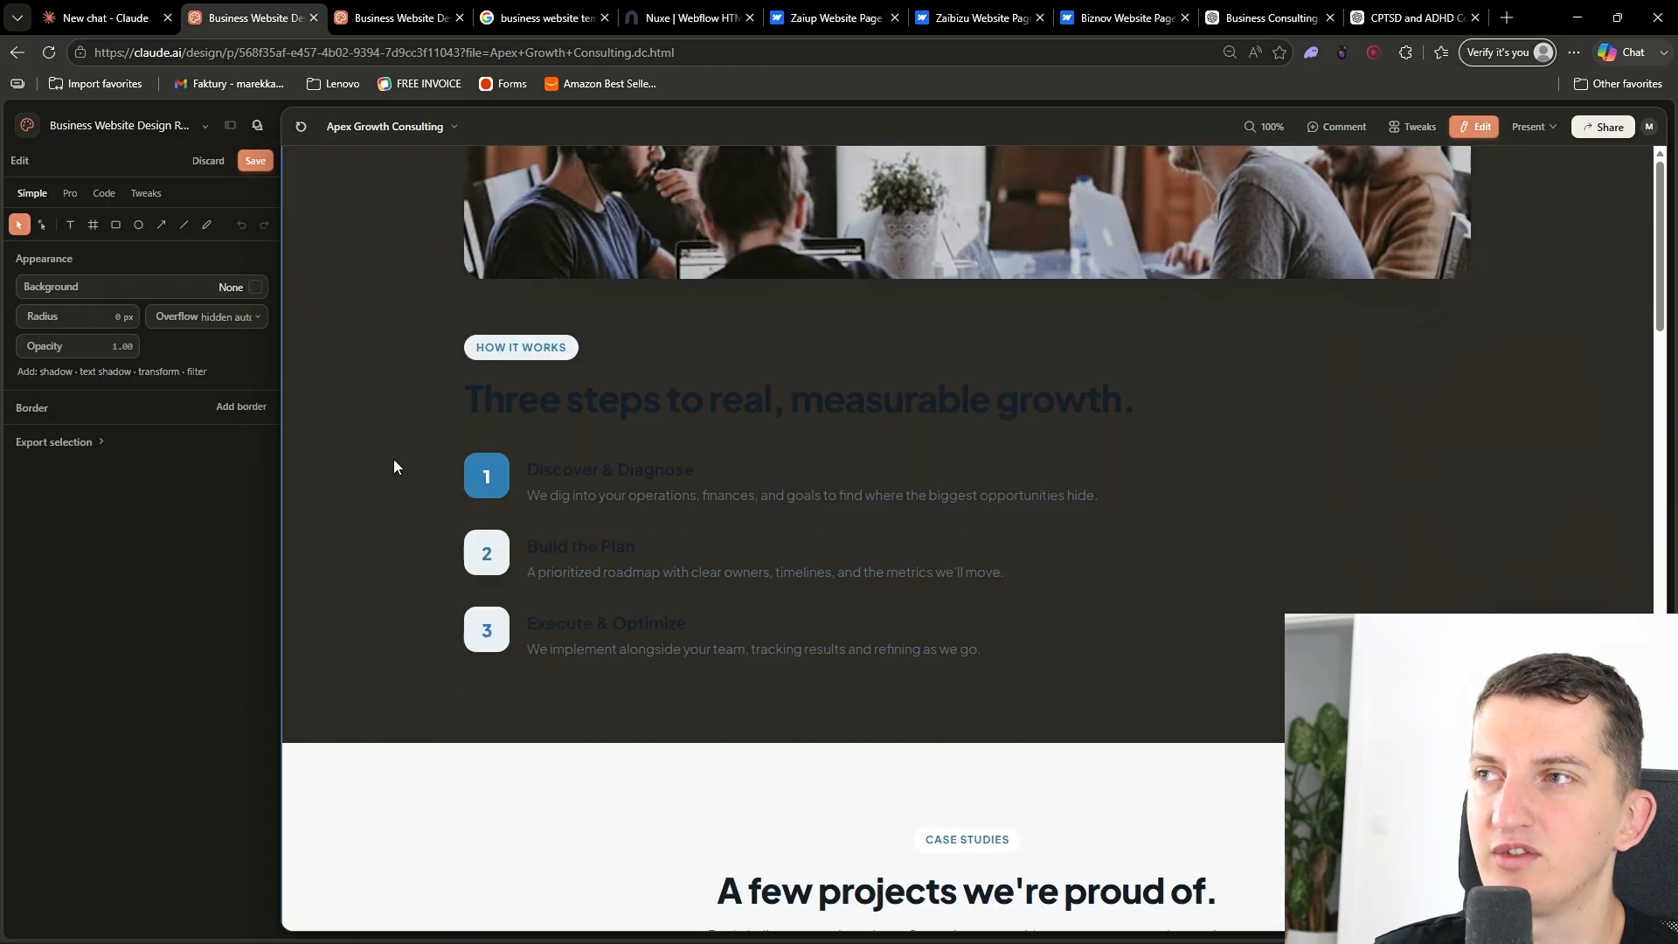
scroll(420, 498, "down", 10)
scroll(443, 536, "up", 20)
scroll(521, 568, "up", 5)
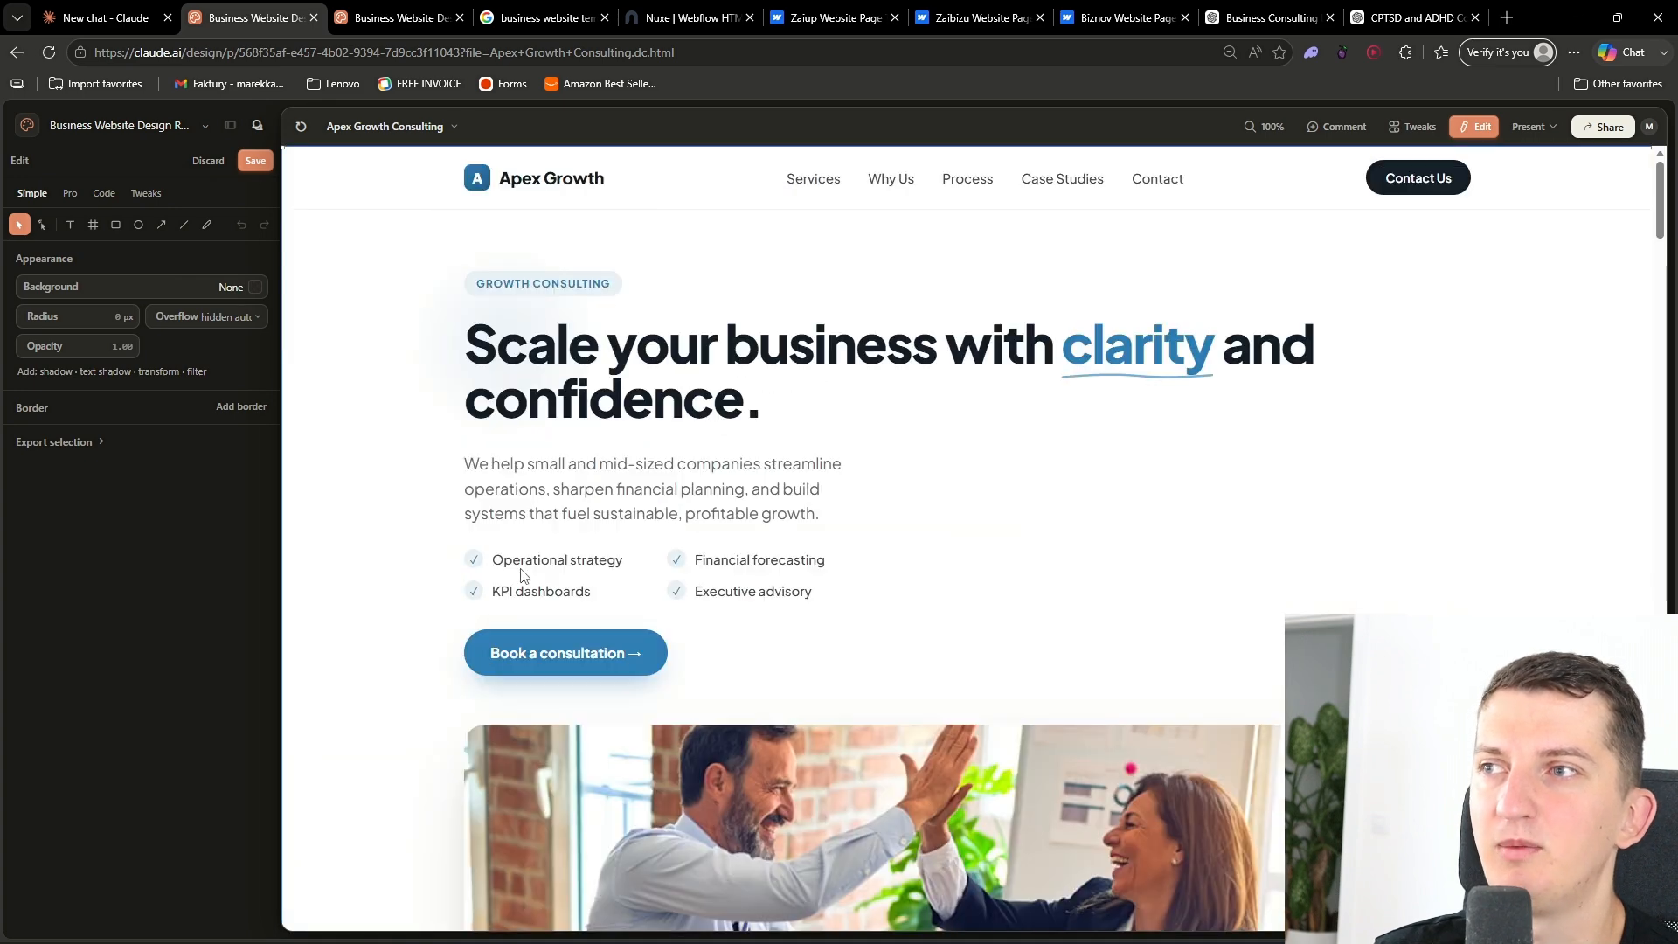
left_click(1474, 127)
scroll(961, 525, "down", 10)
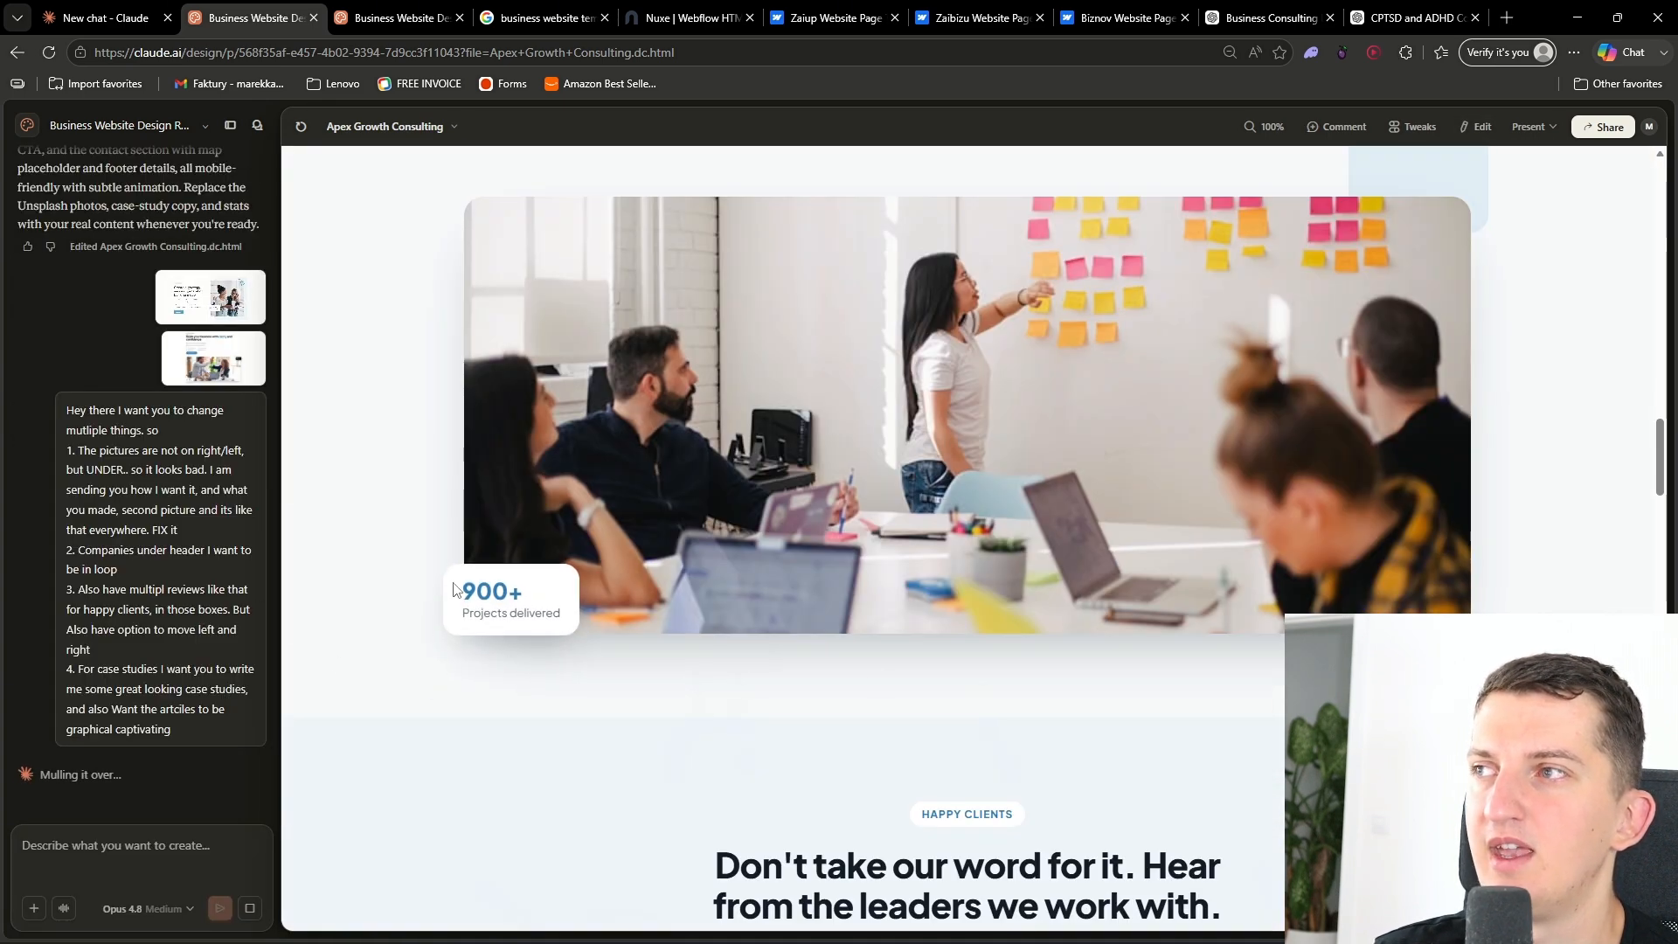
scroll(757, 587, "up", 8)
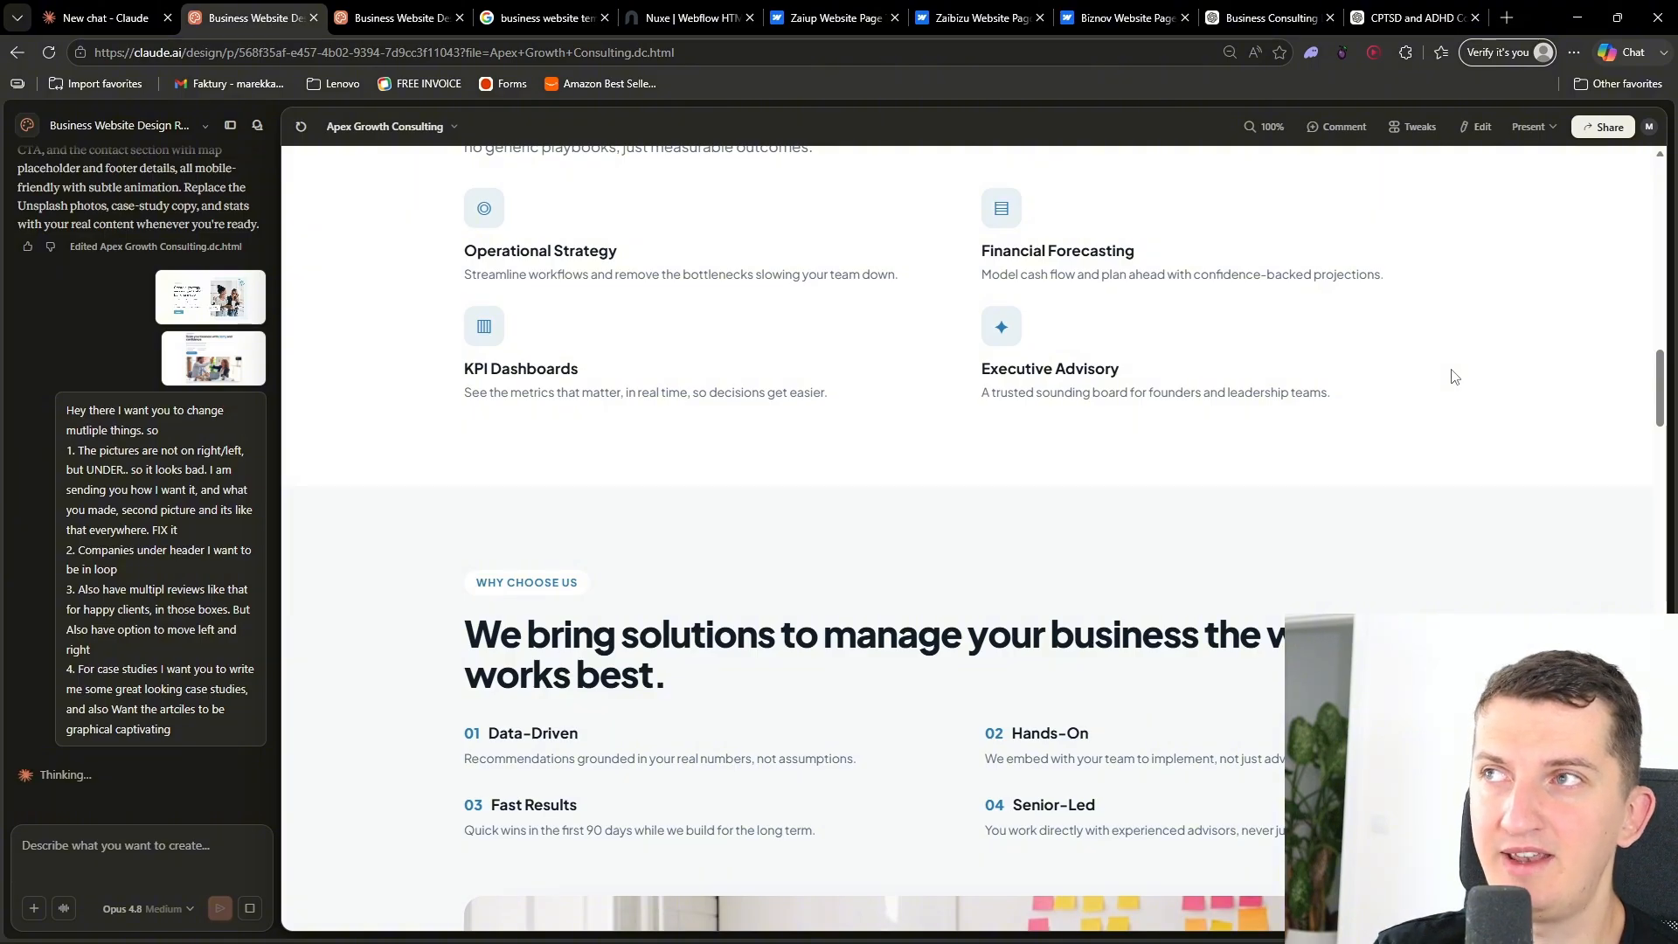
scroll(1454, 376, "up", 10)
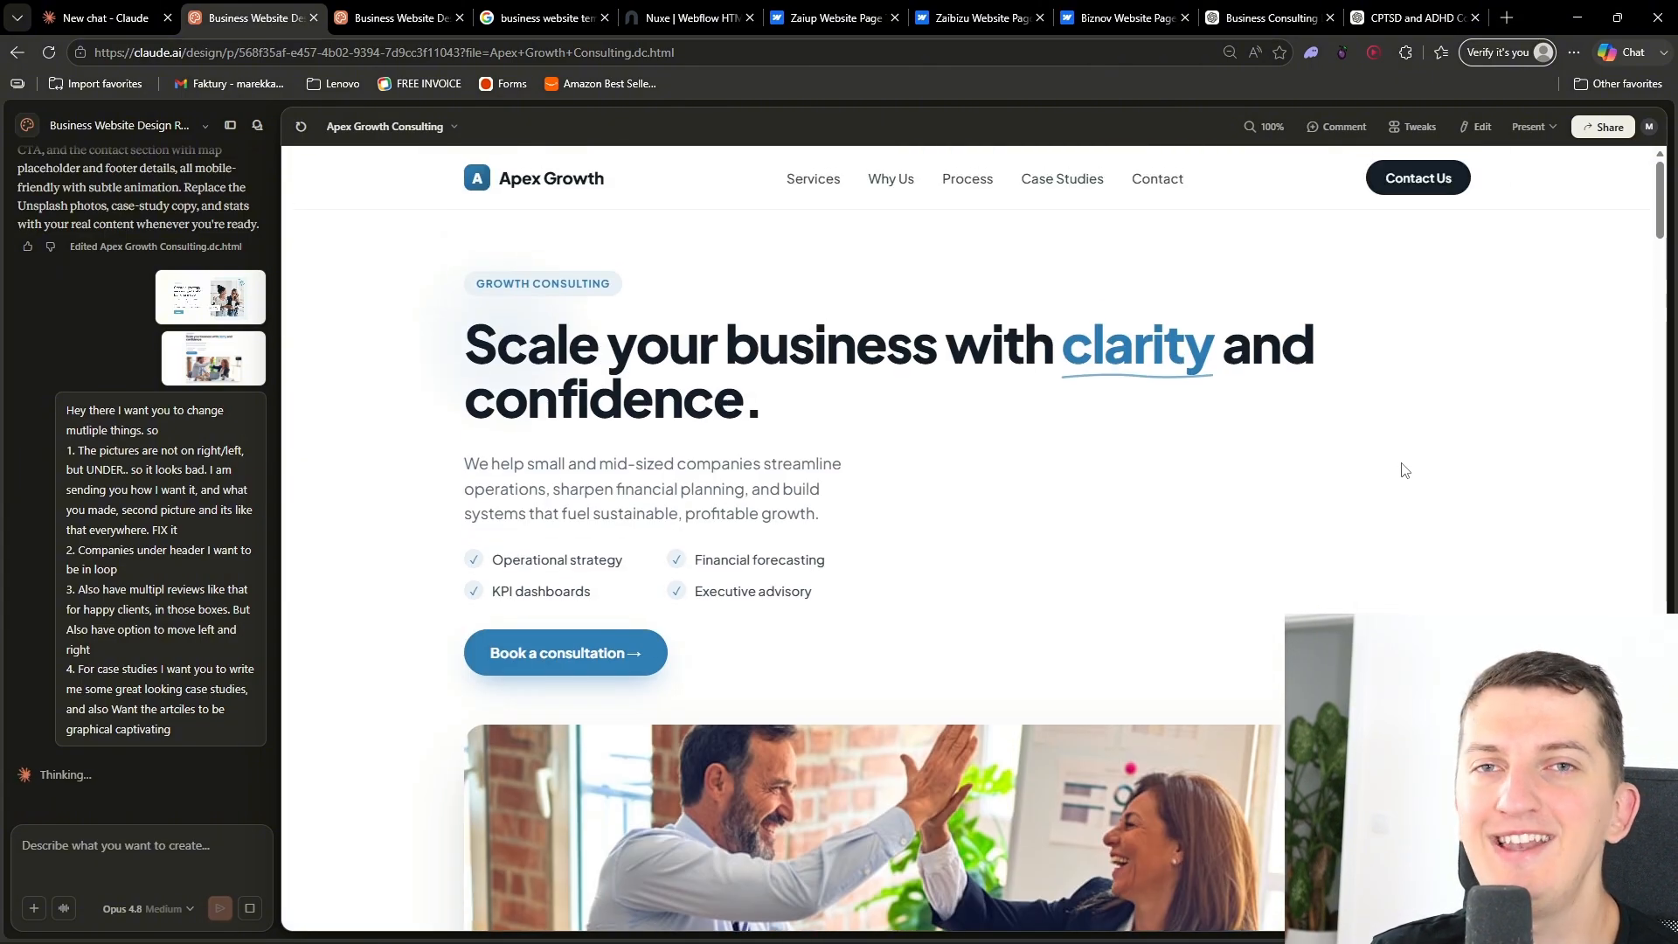
left_click(210, 124)
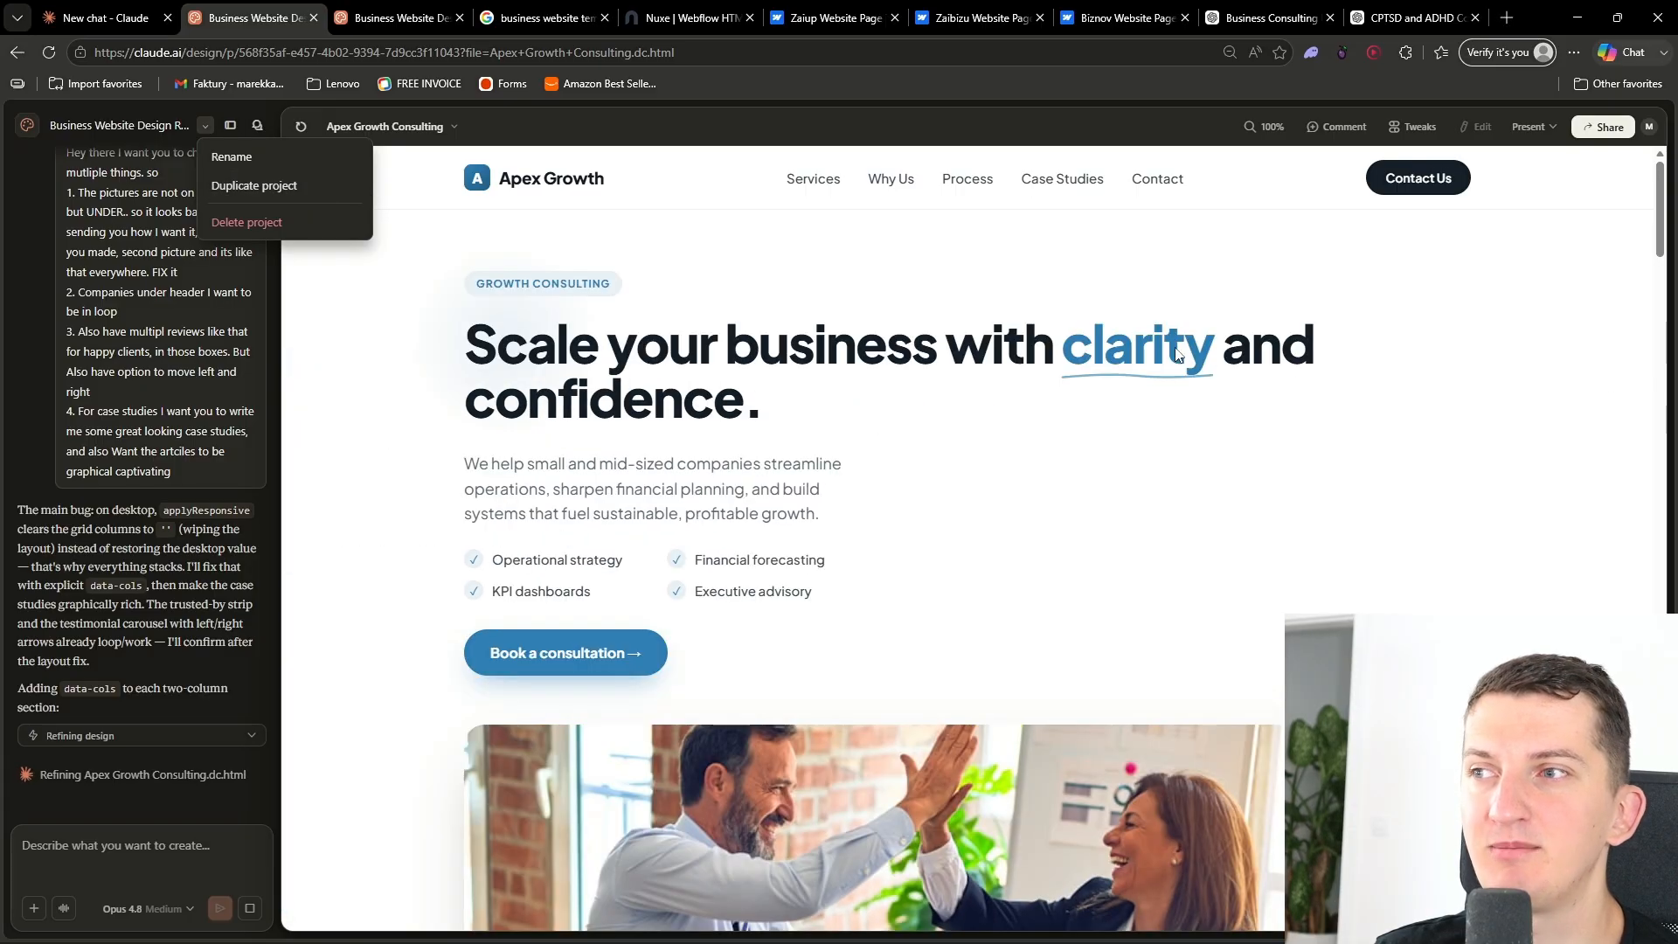
left_click(1177, 355)
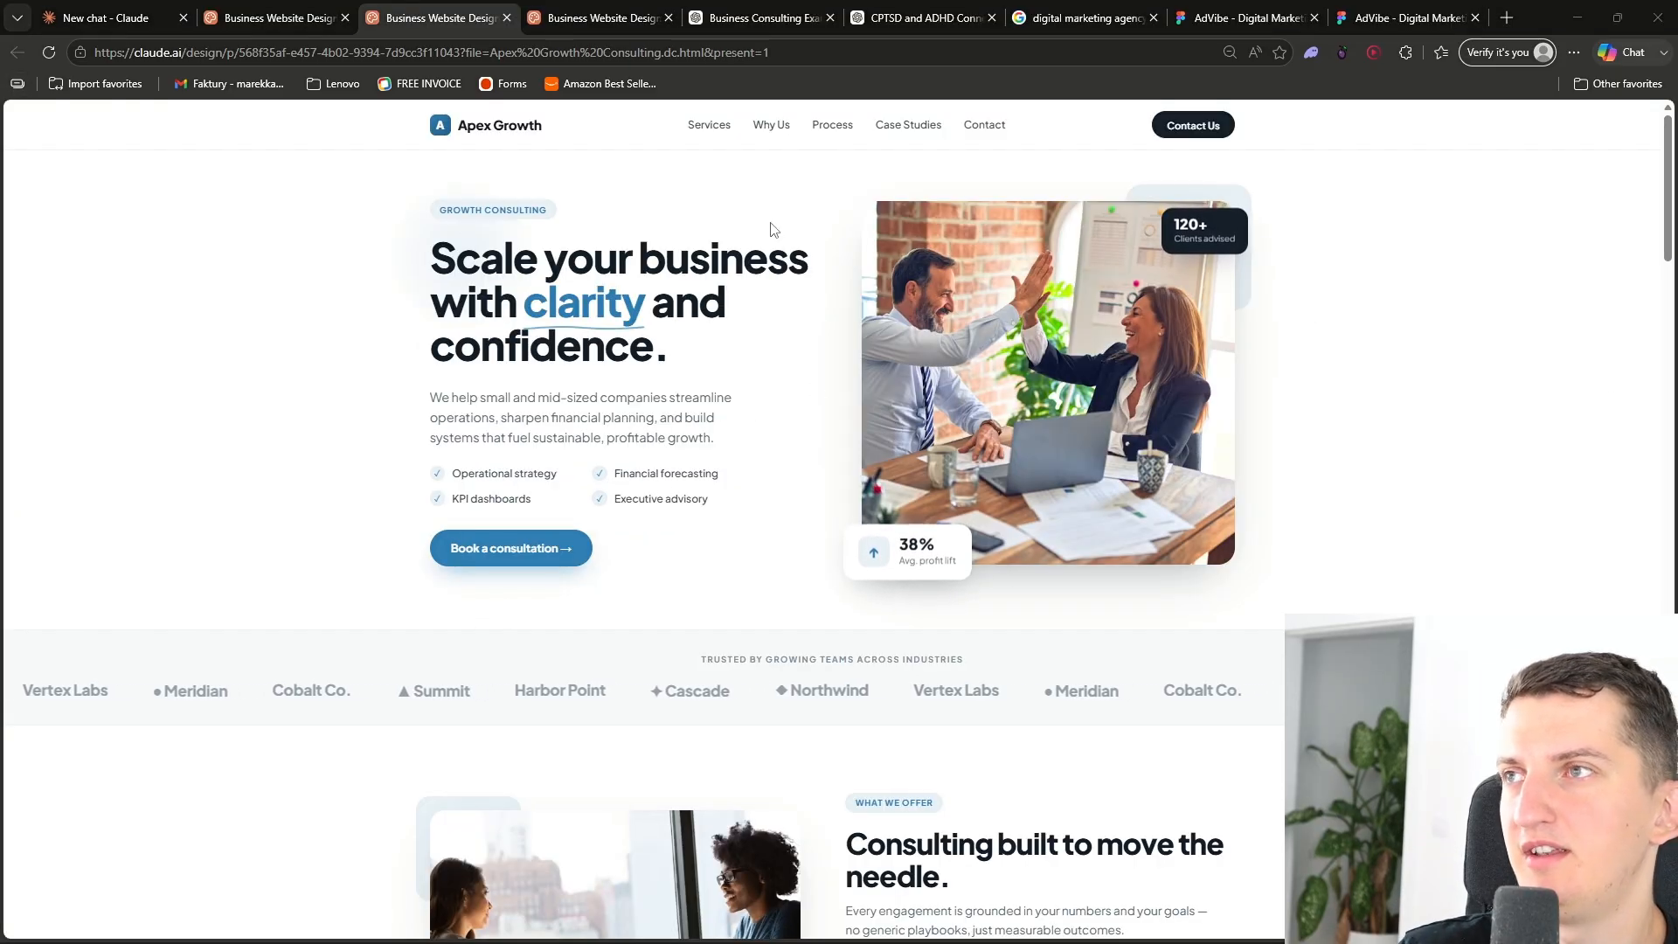
- Review the updated site in presentation view, dragging the client reviews carousel sideways
scroll(389, 769, "down", 8)
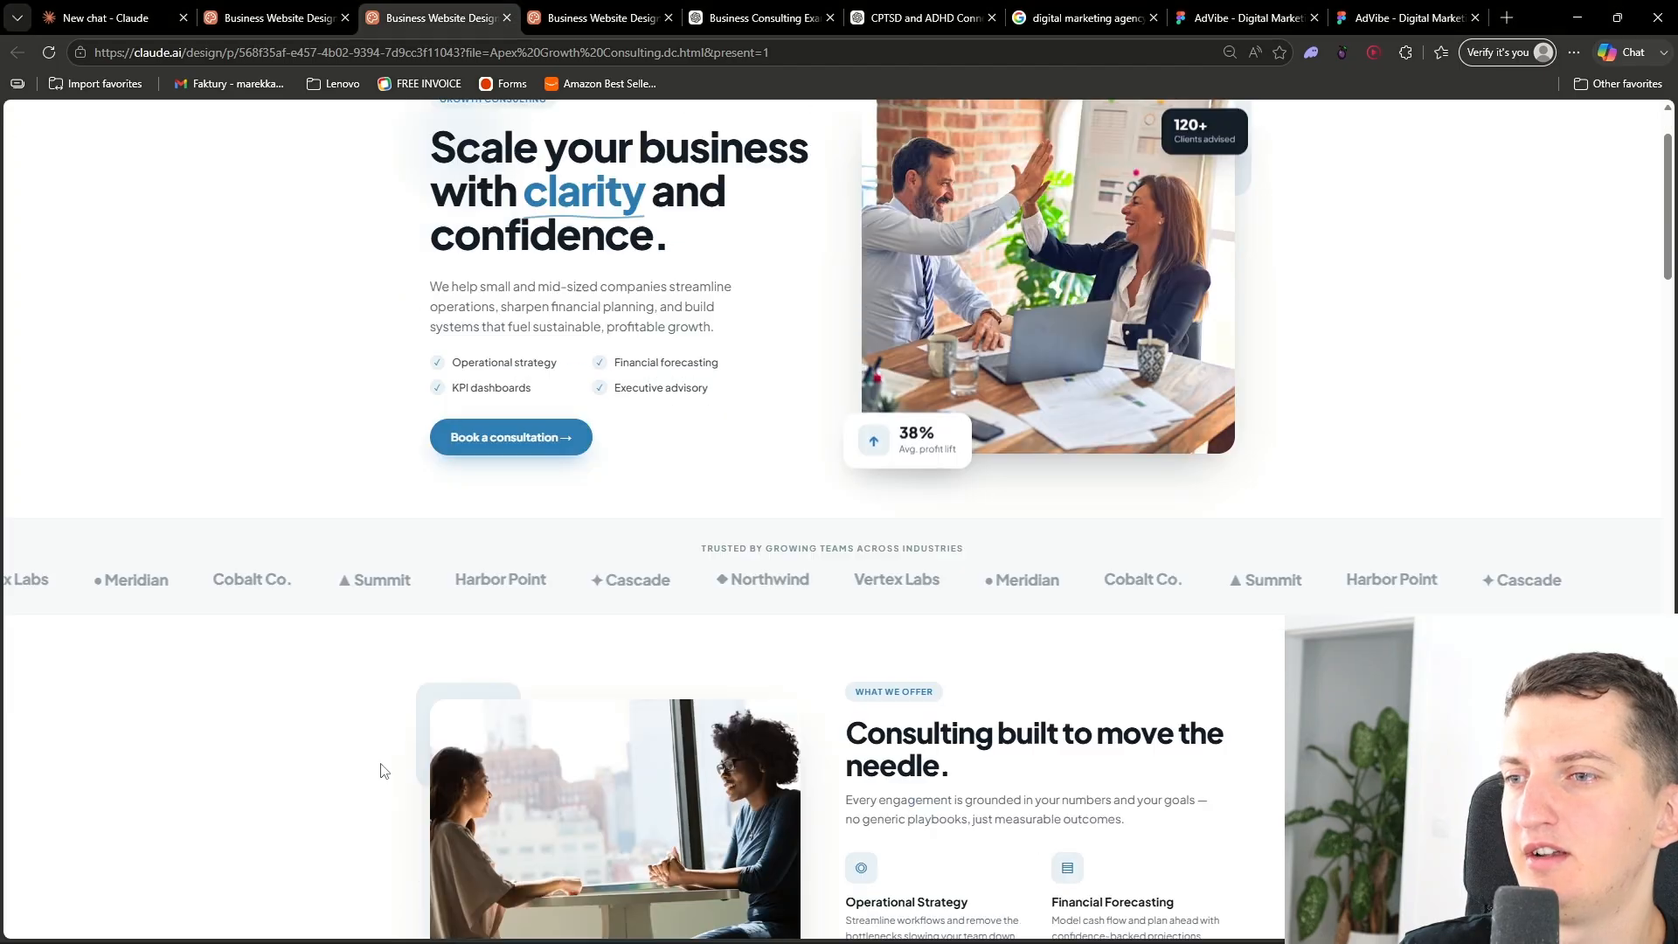
scroll(350, 696, "up", 2)
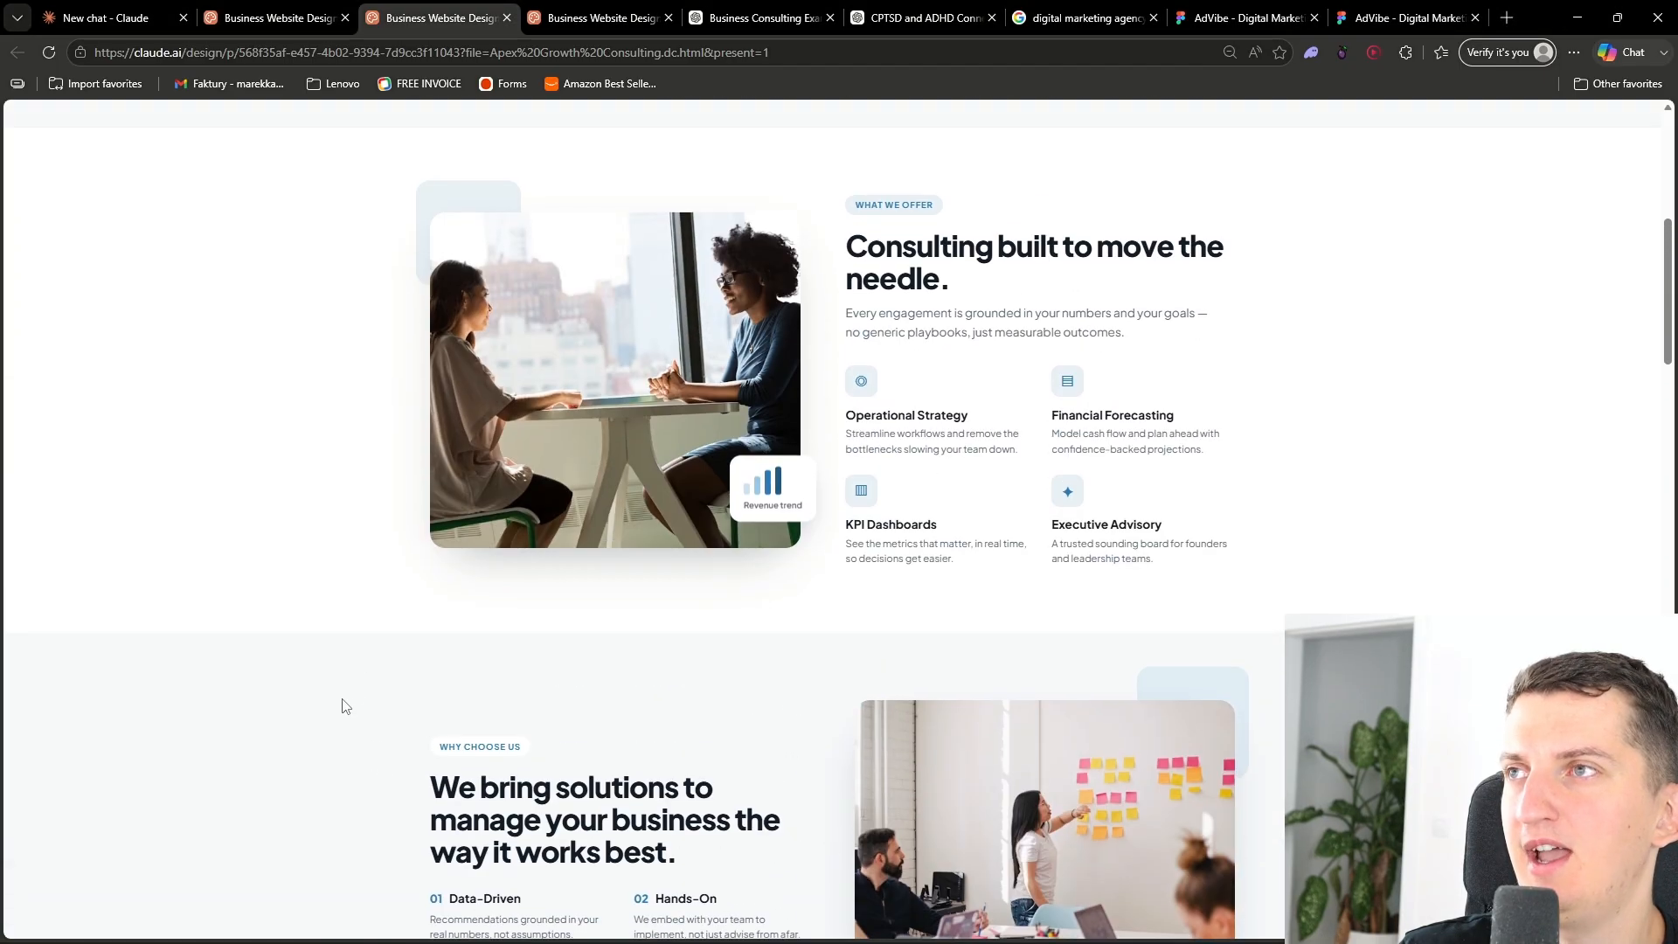
scroll(685, 498, "down", 5)
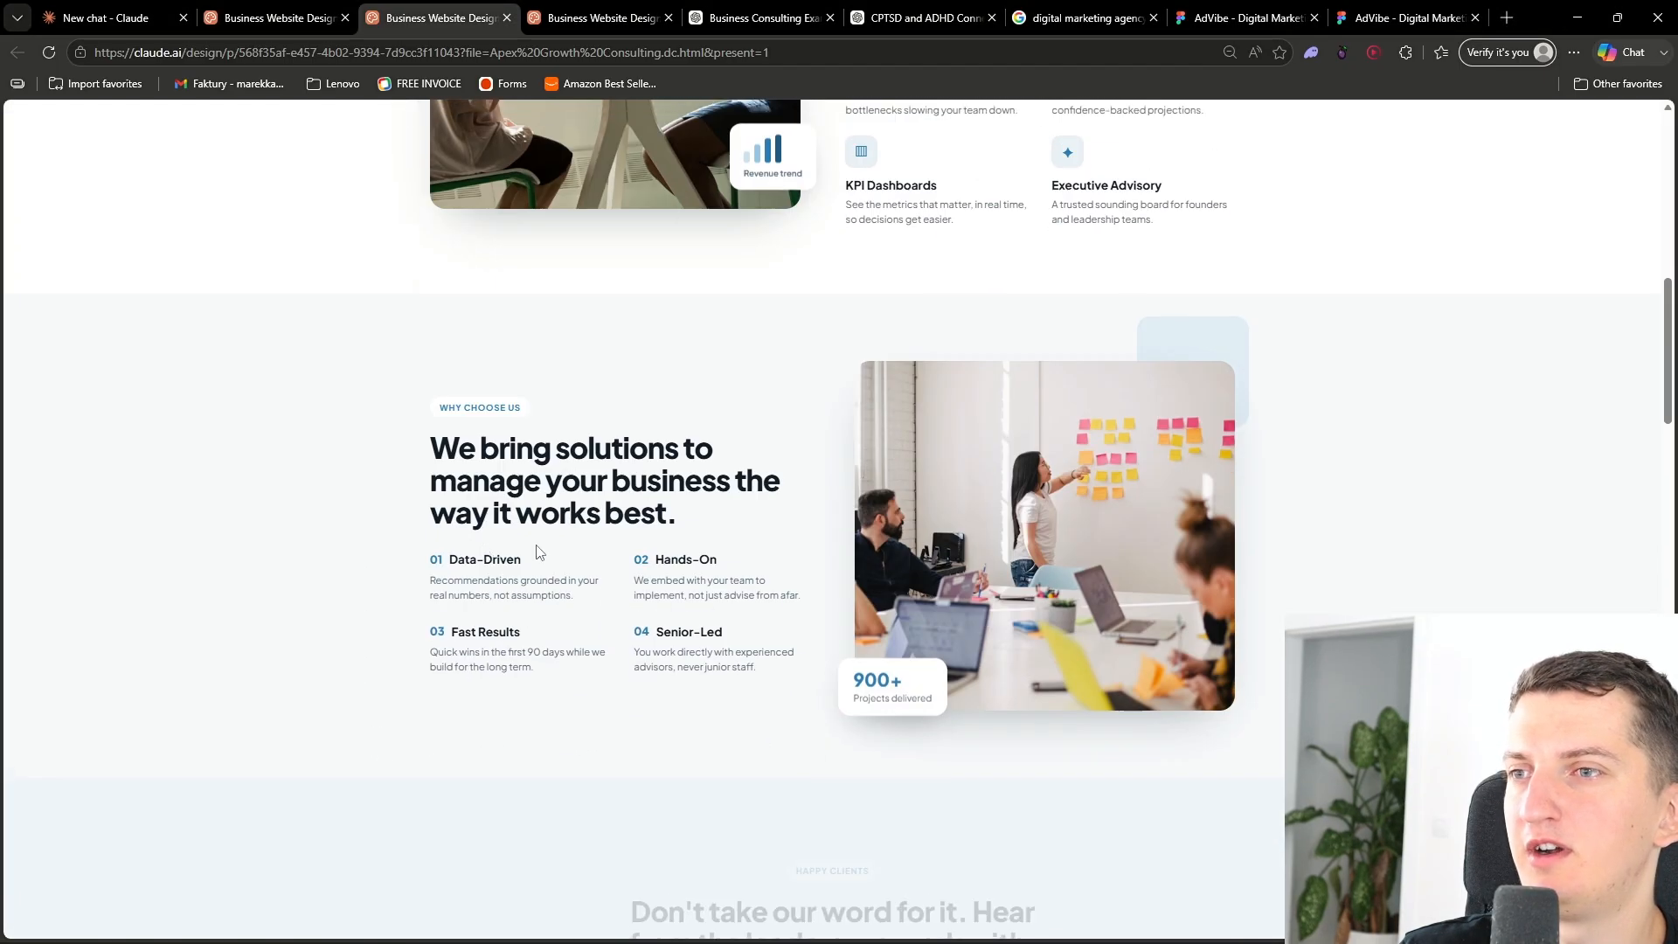
scroll(608, 518, "down", 4)
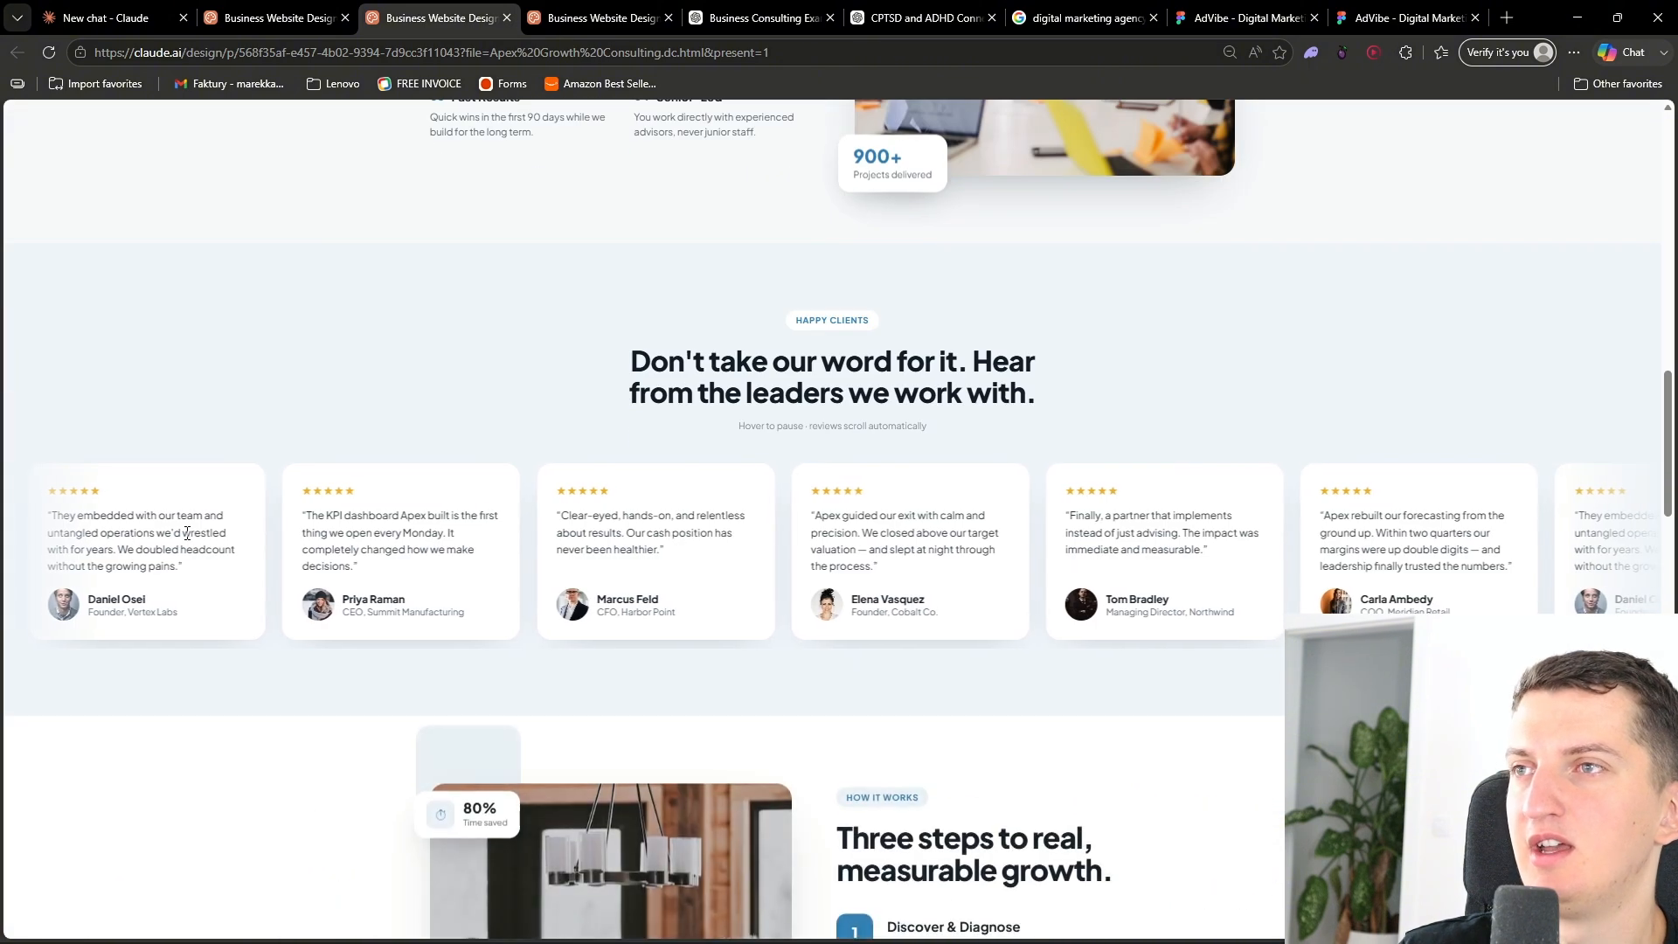
left_click_drag(1060, 517, 824, 479)
left_click(660, 451)
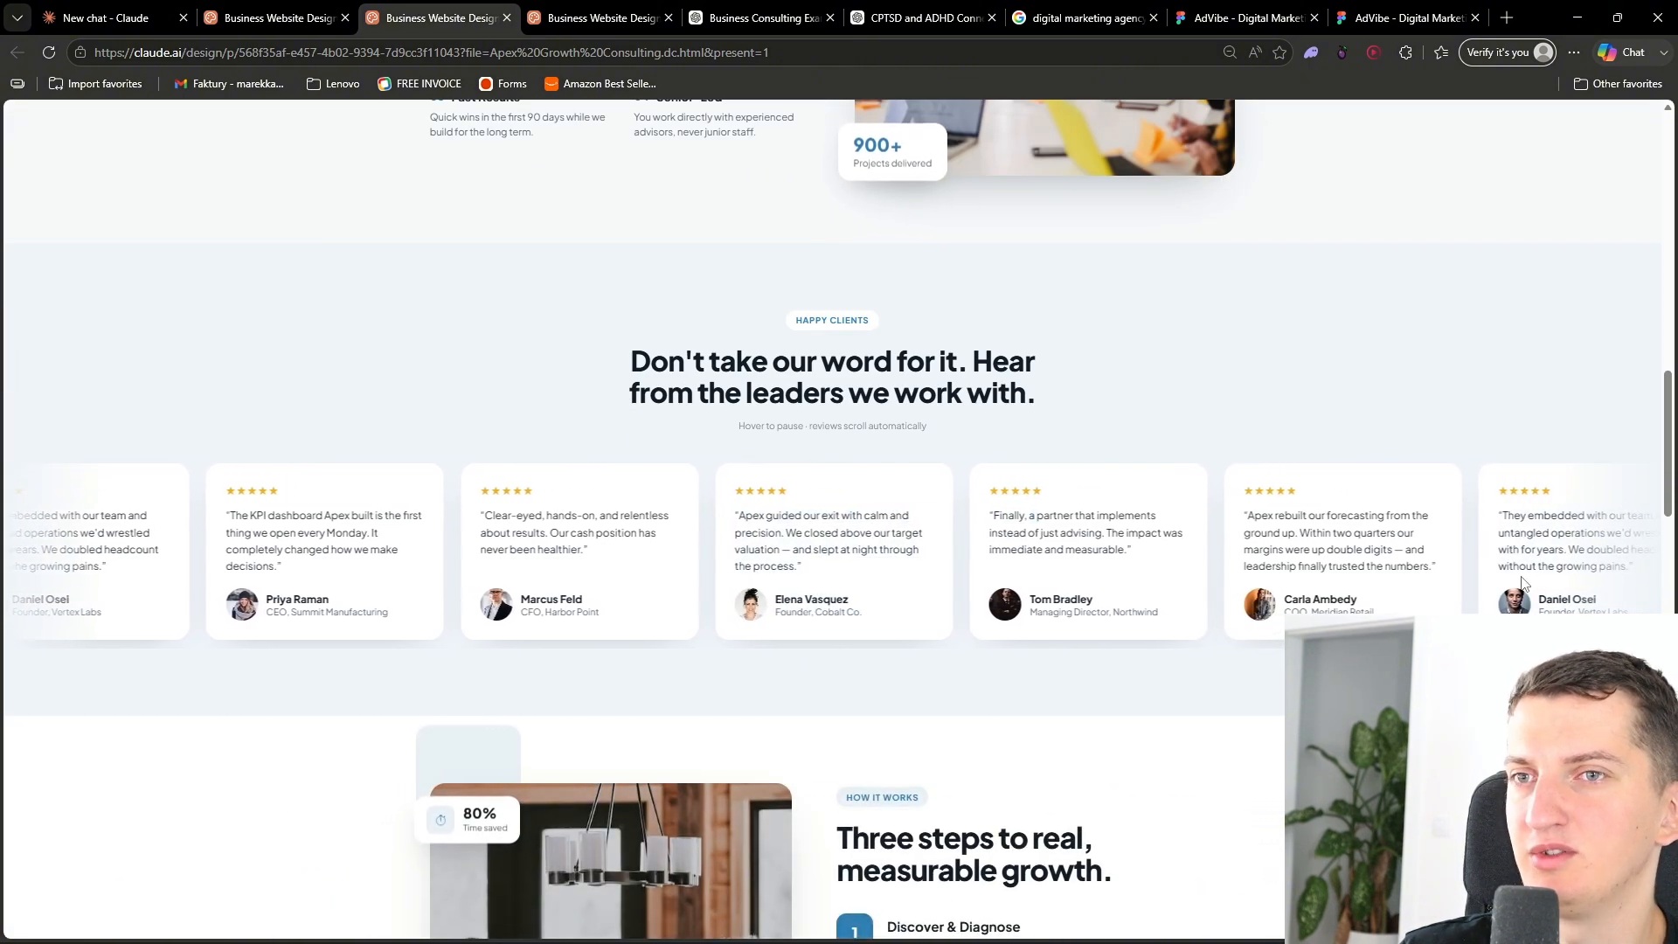
scroll(611, 573, "down", 2)
scroll(611, 577, "down", 4)
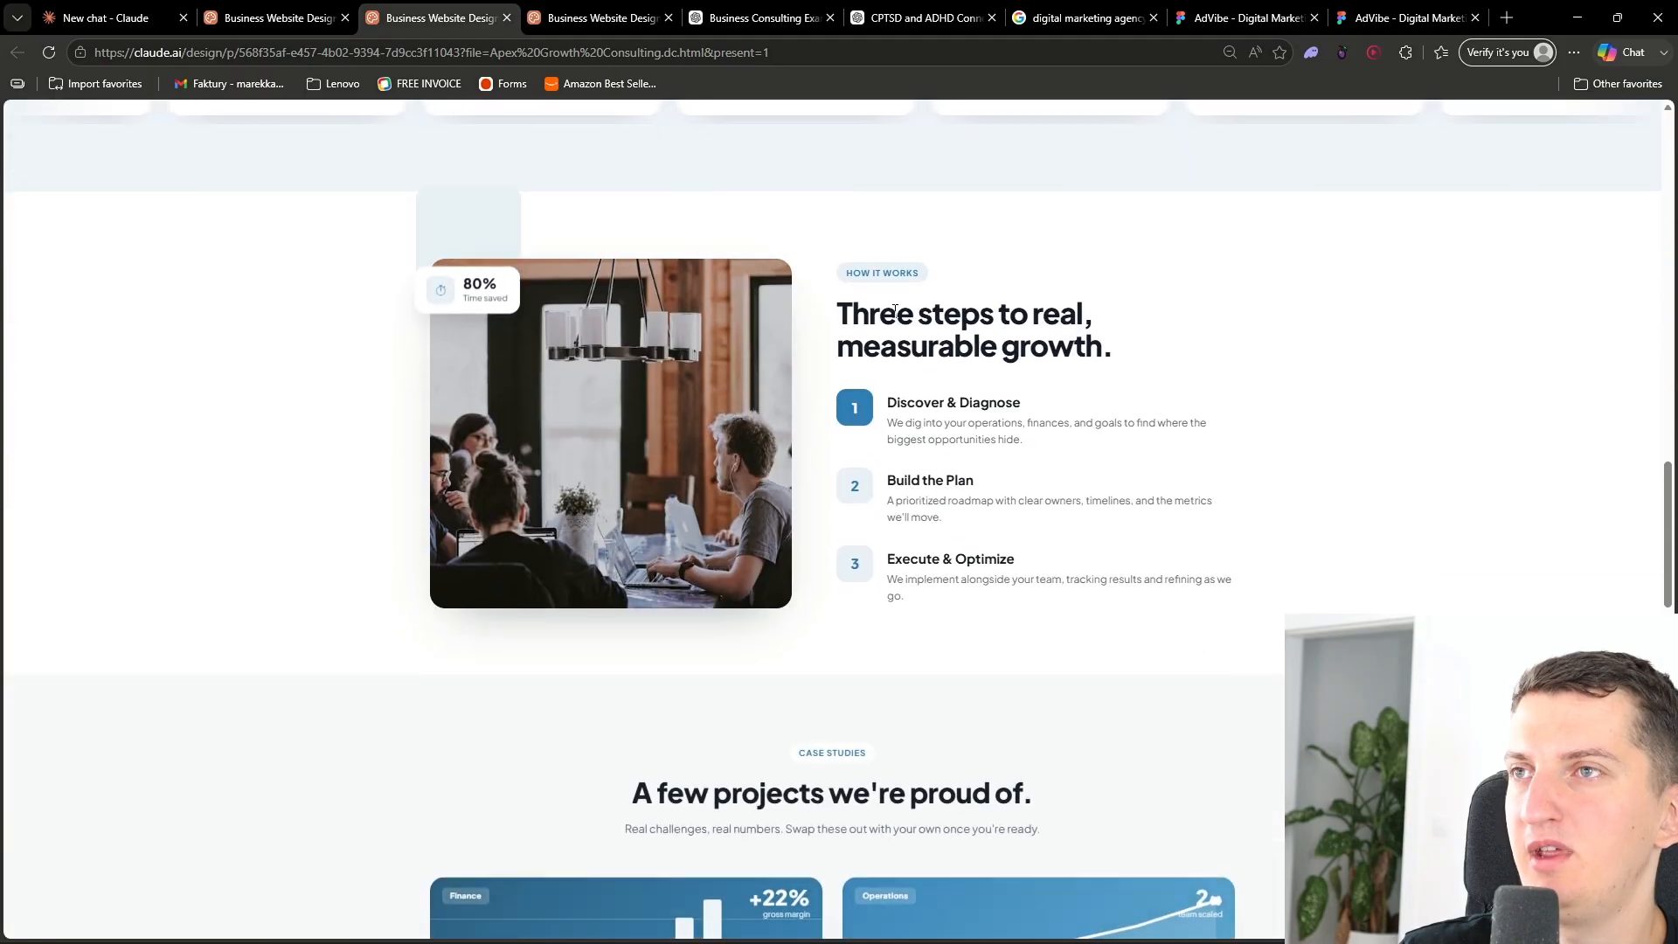
- Open the retail case study page from the case studies section and return to the homepage
scroll(465, 414, "down", 8)
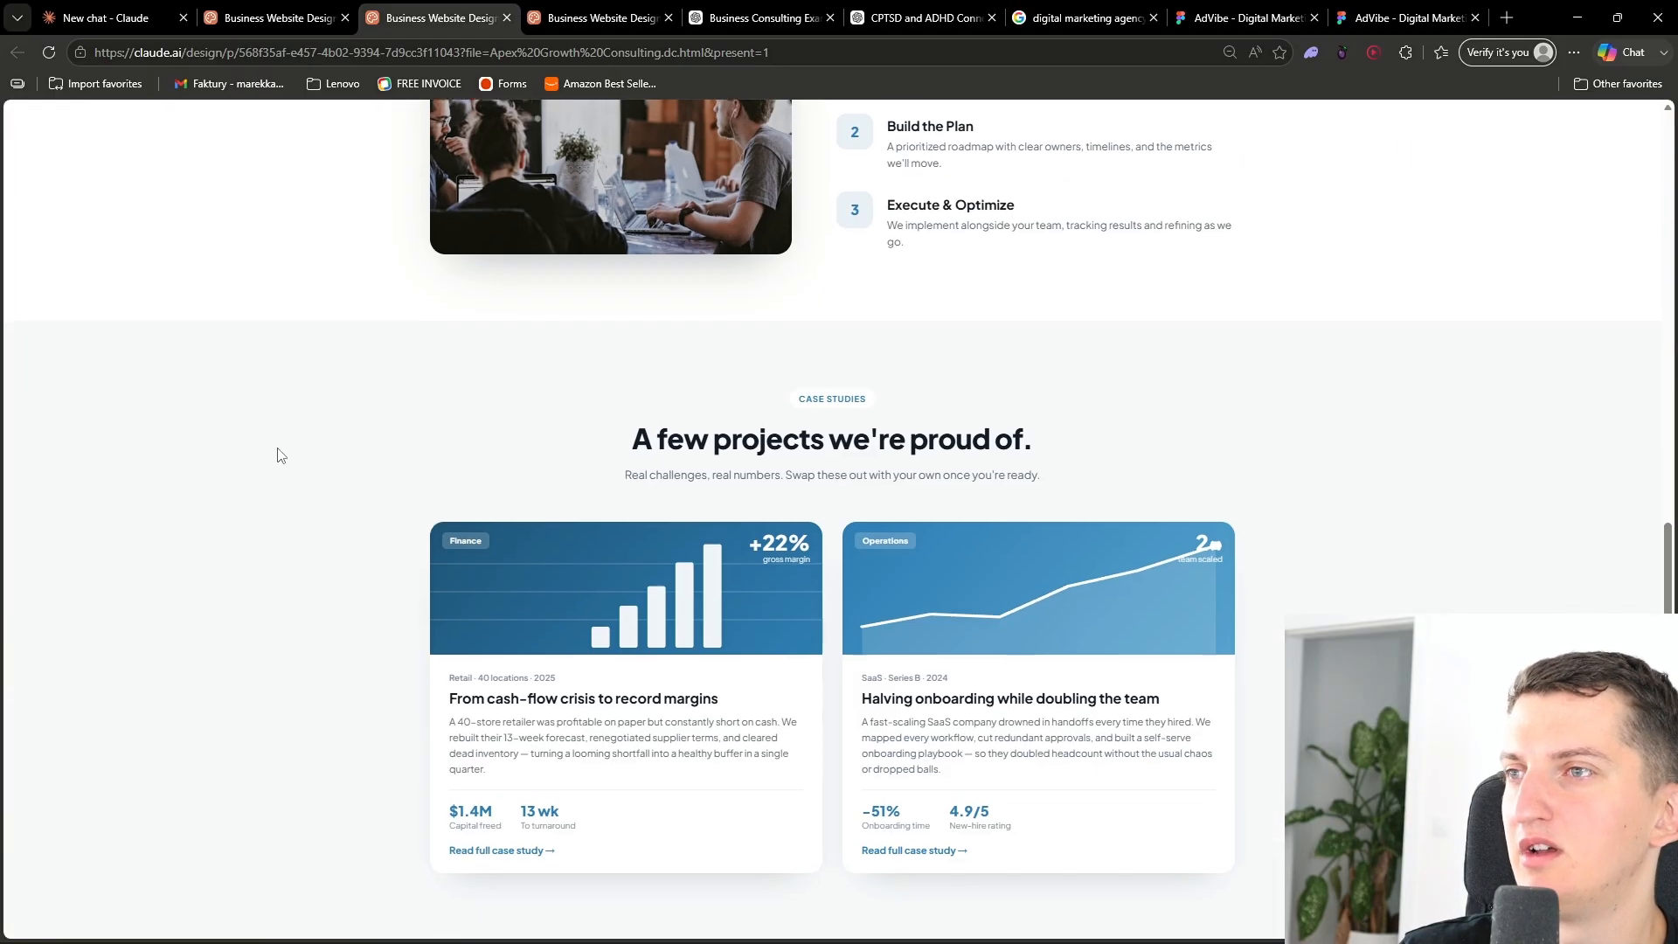
scroll(620, 489, "up", 2)
scroll(555, 517, "down", 2)
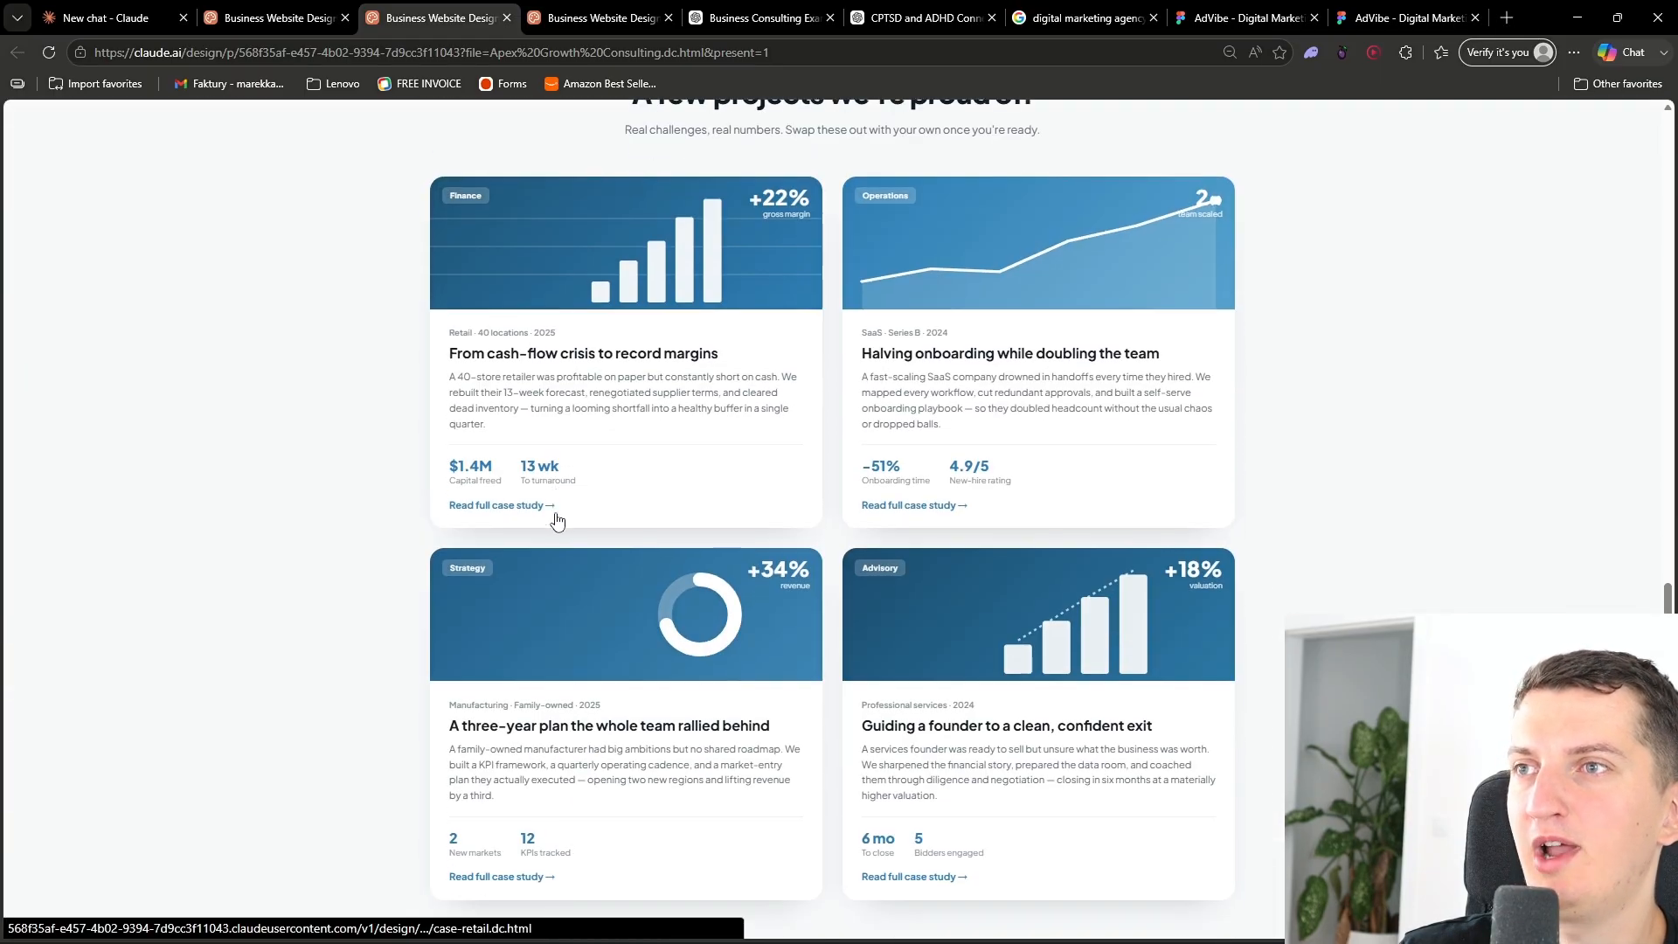
left_click(657, 360)
scroll(447, 486, "down", 4)
scroll(451, 488, "up", 4)
left_click(19, 54)
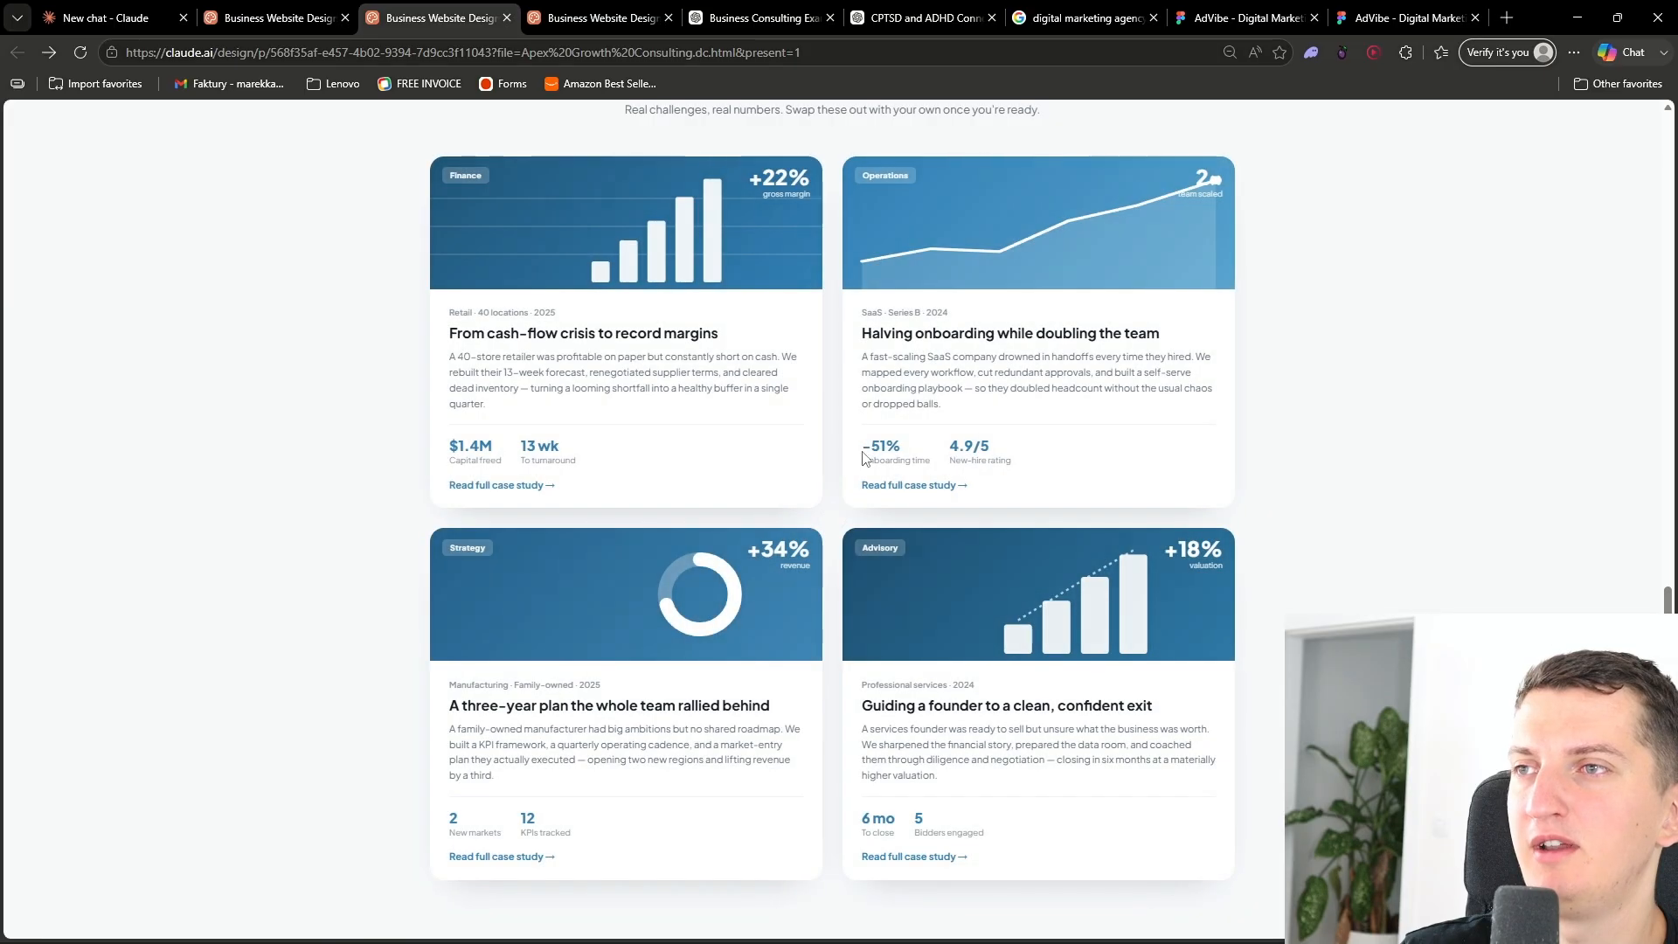
- Open the SaaS onboarding case study, scroll through its content, and go back to the homepage
left_click(961, 391)
scroll(805, 446, "down", 4)
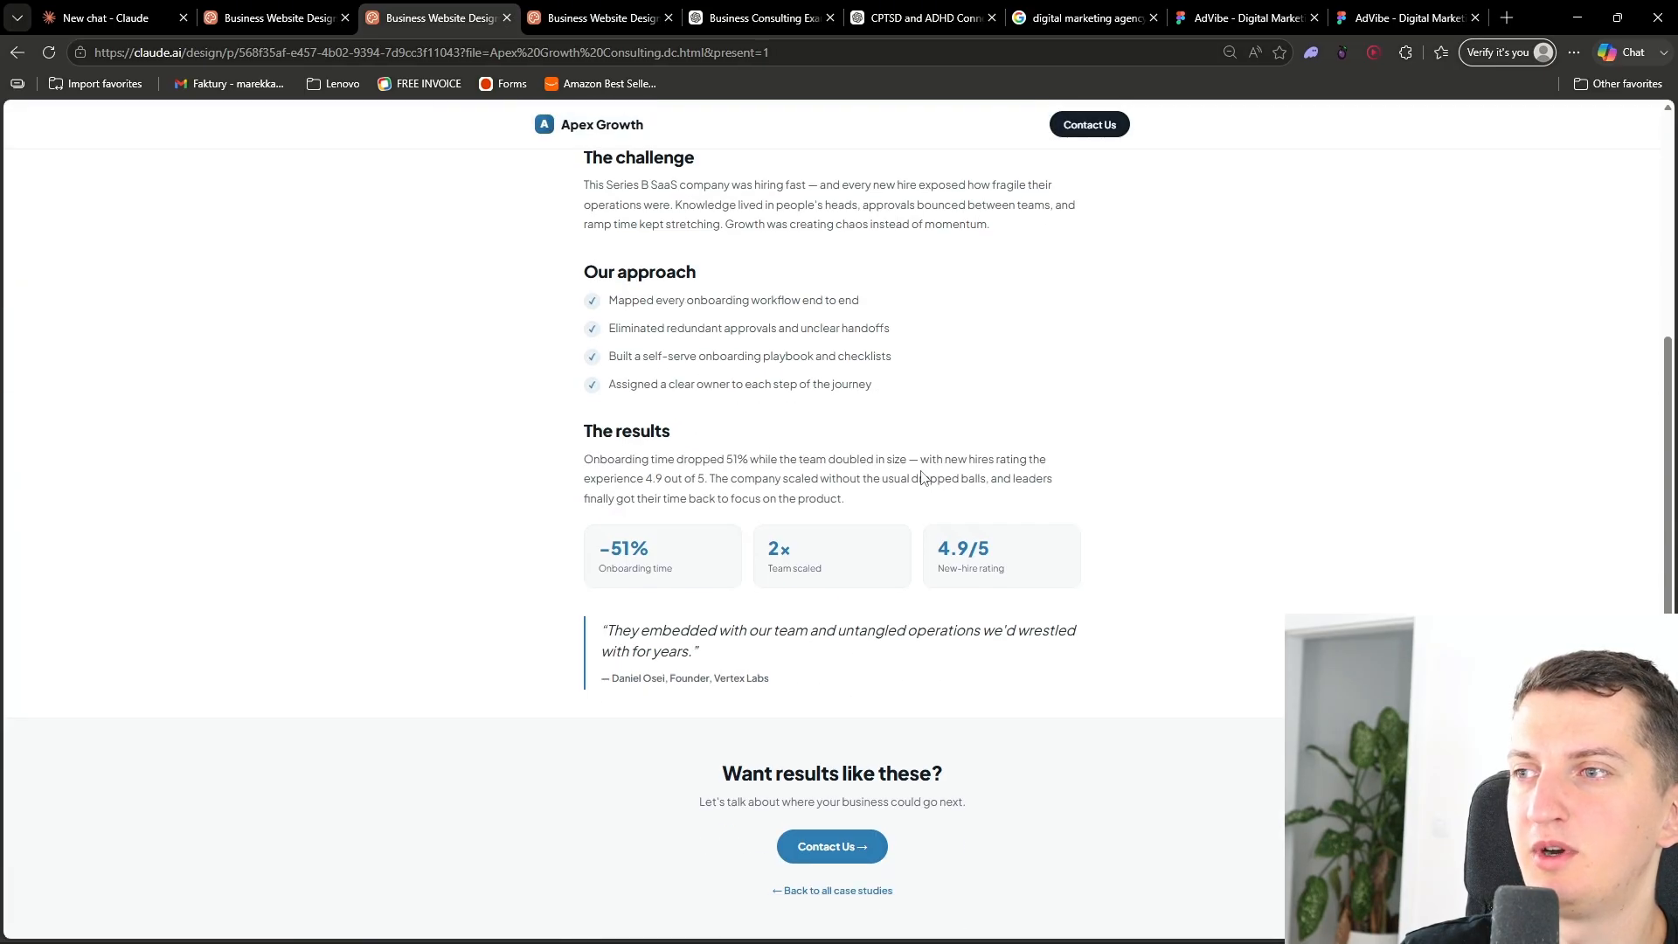
scroll(927, 481, "up", 4)
key("alt+Left")
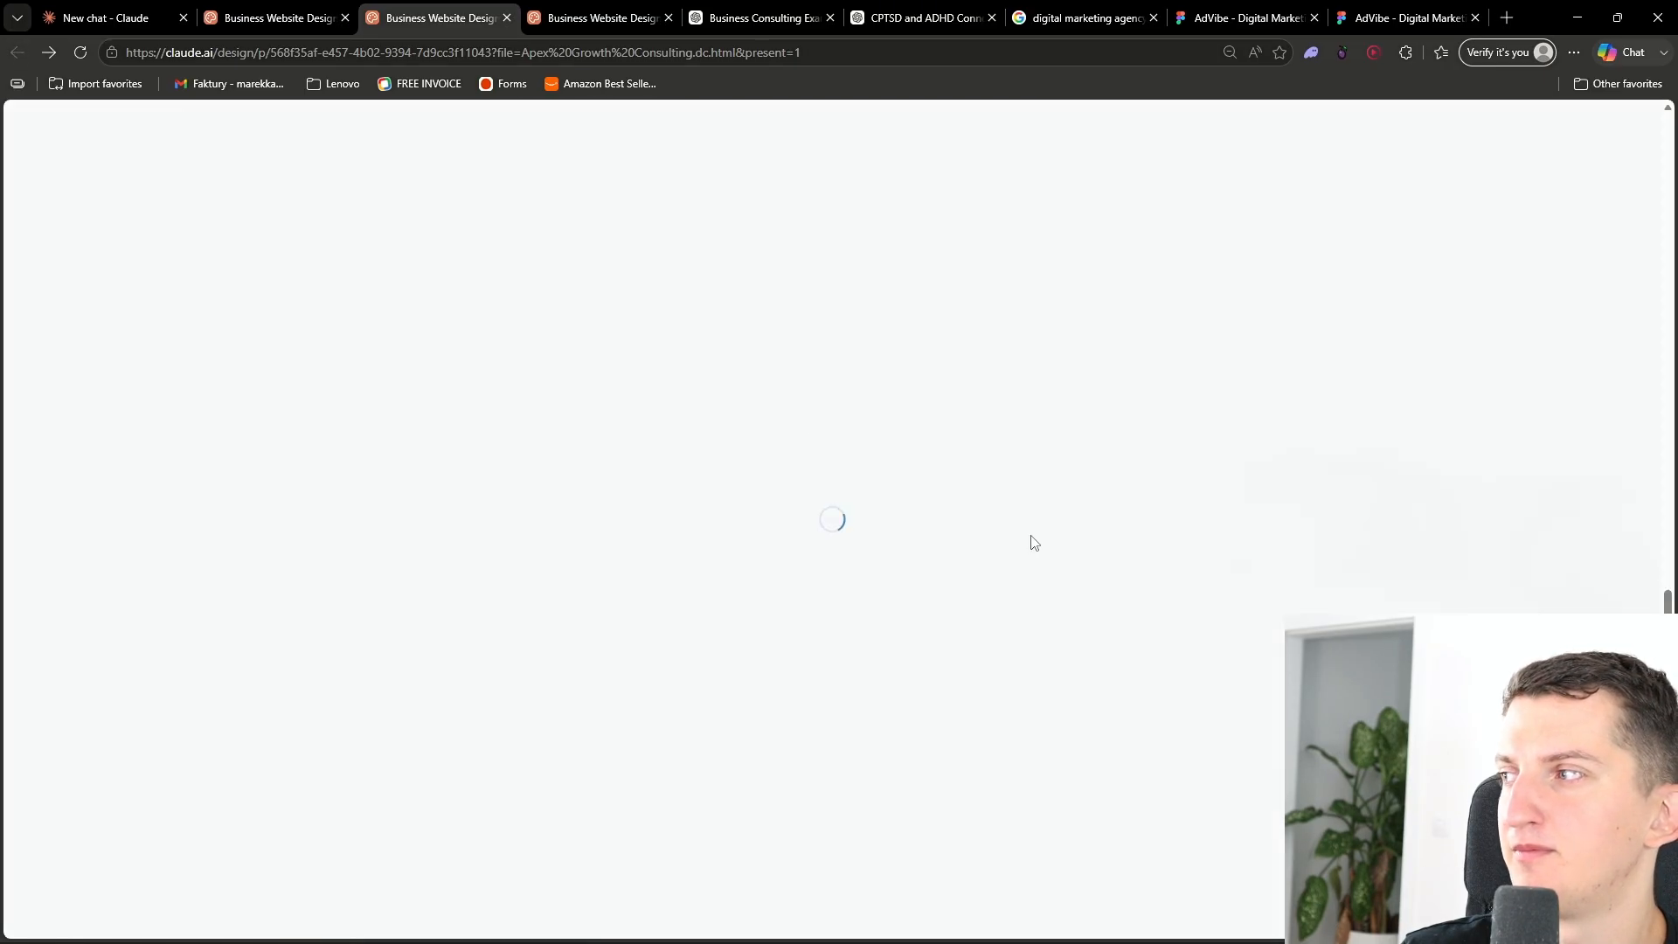
- Scroll through the homepage sections from the hero down to the process section to review the layout
scroll(367, 488, "down", 10)
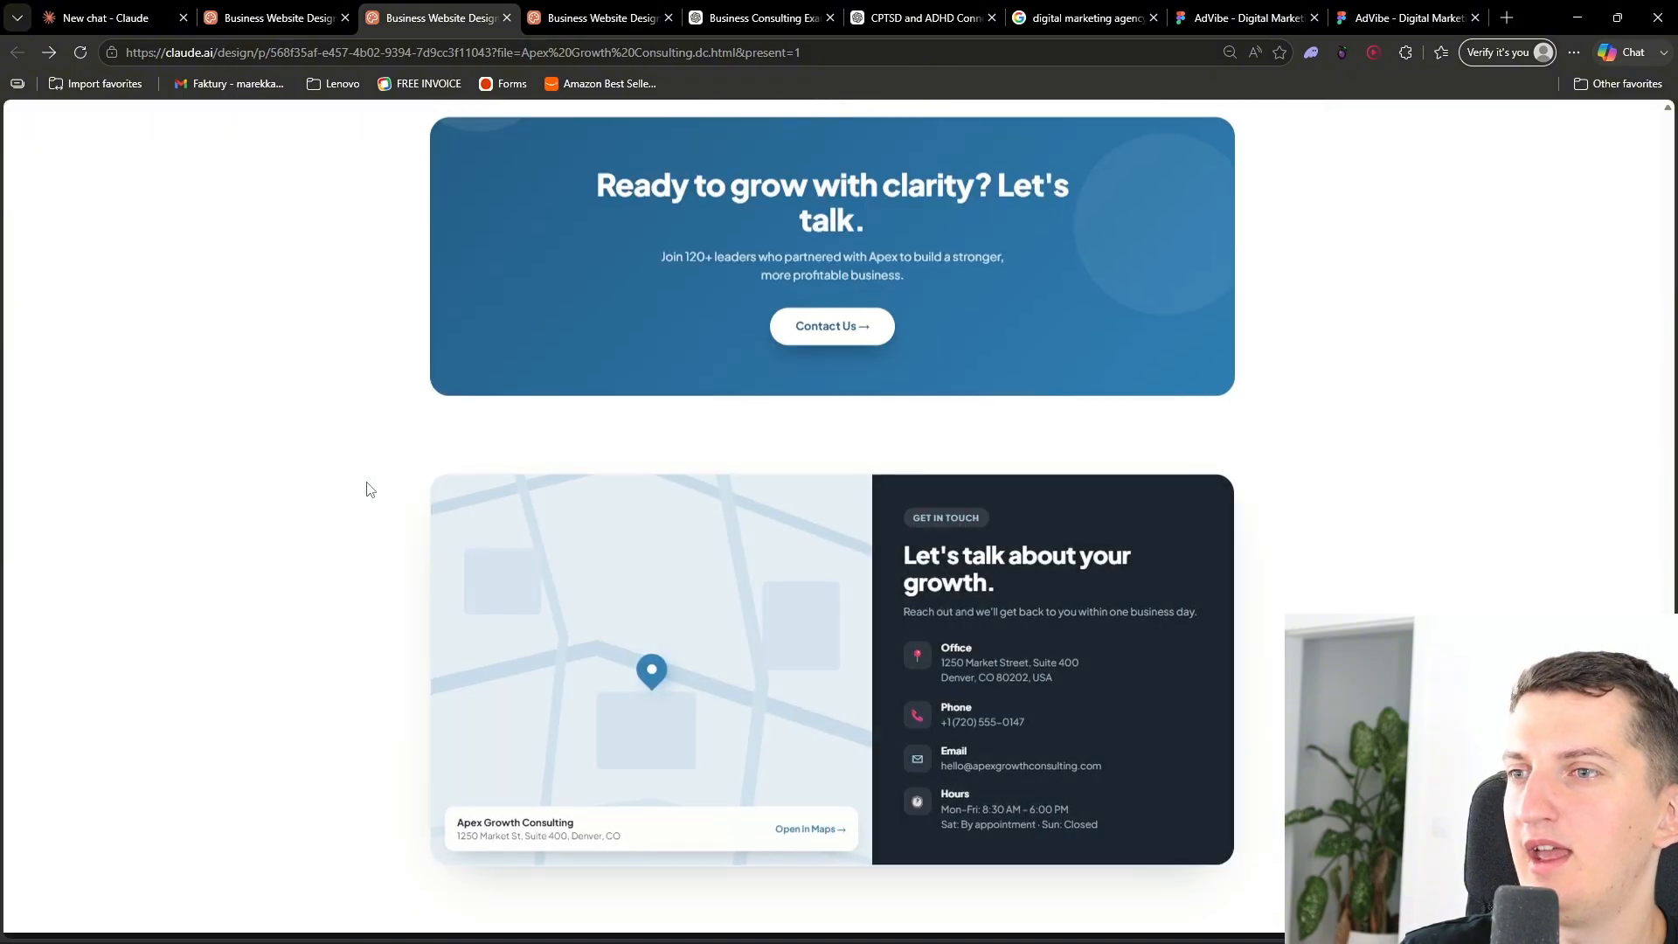
scroll(367, 487, "down", 2)
scroll(1194, 583, "up", 15)
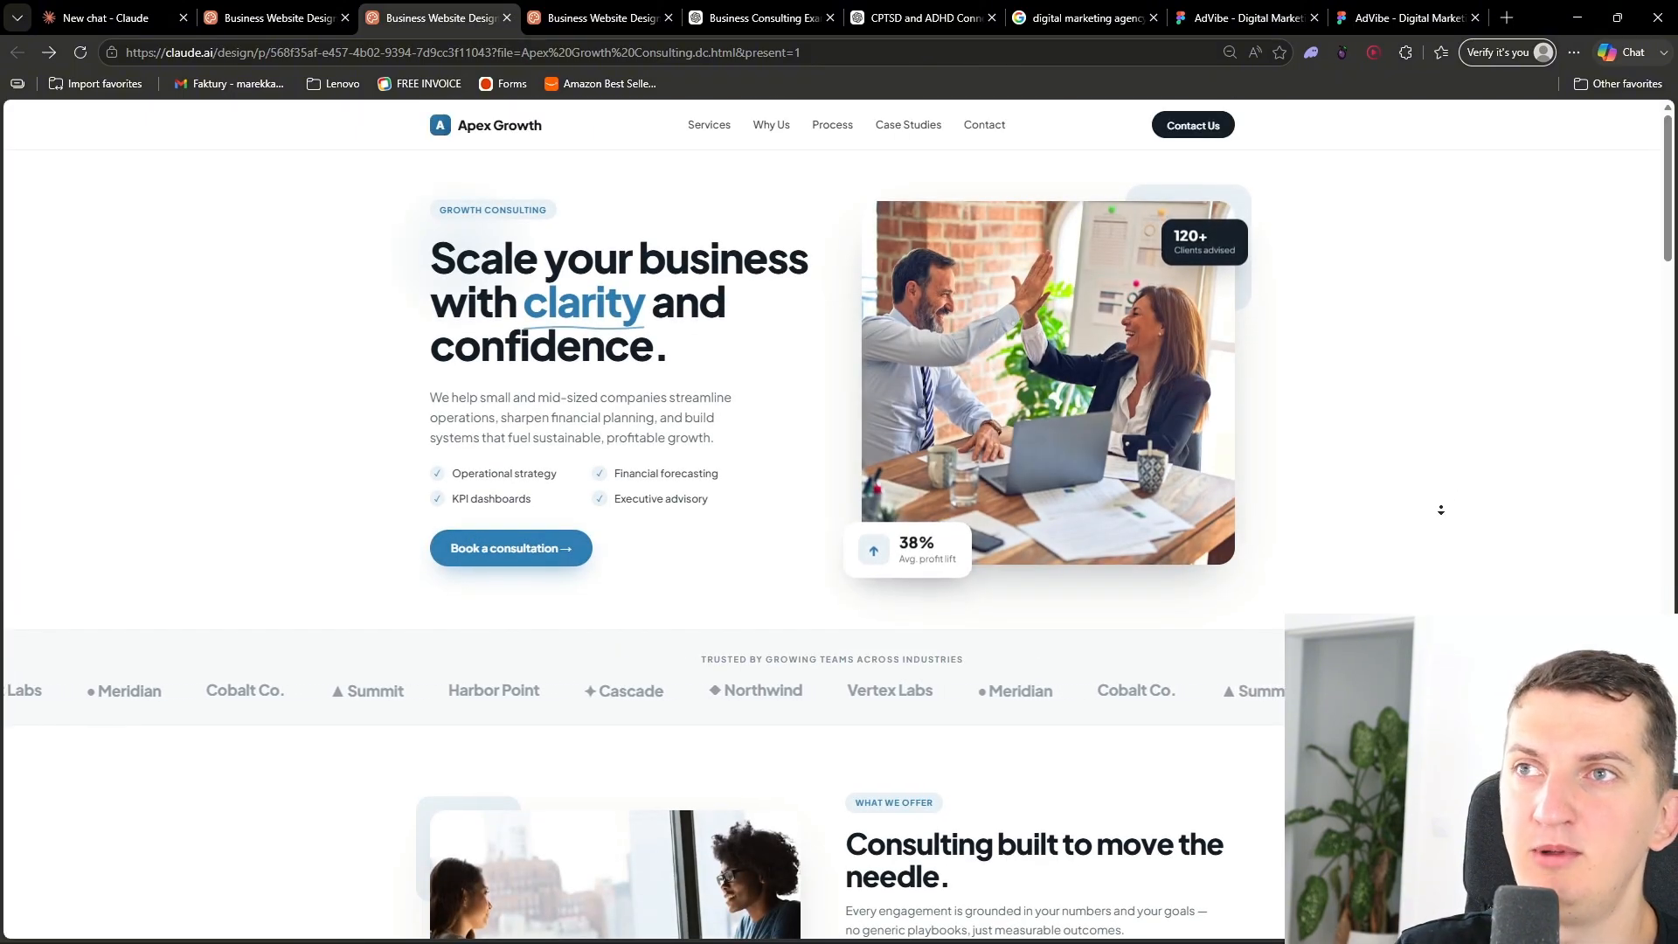
scroll(1434, 542, "down", 8)
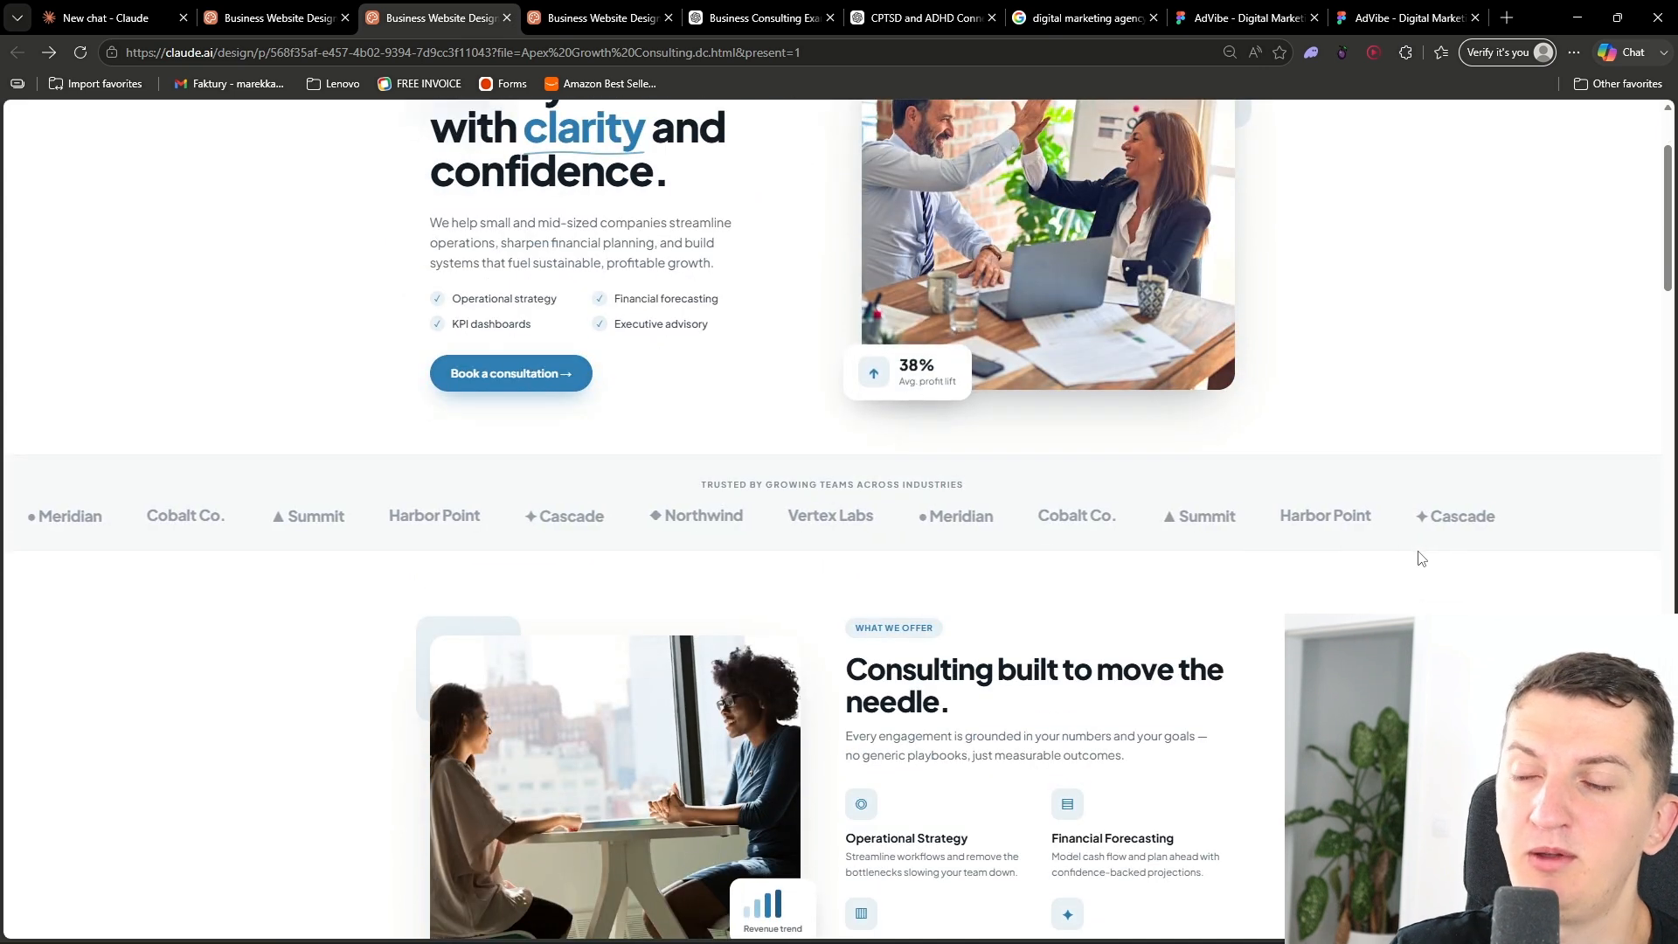
scroll(1422, 559, "down", 2)
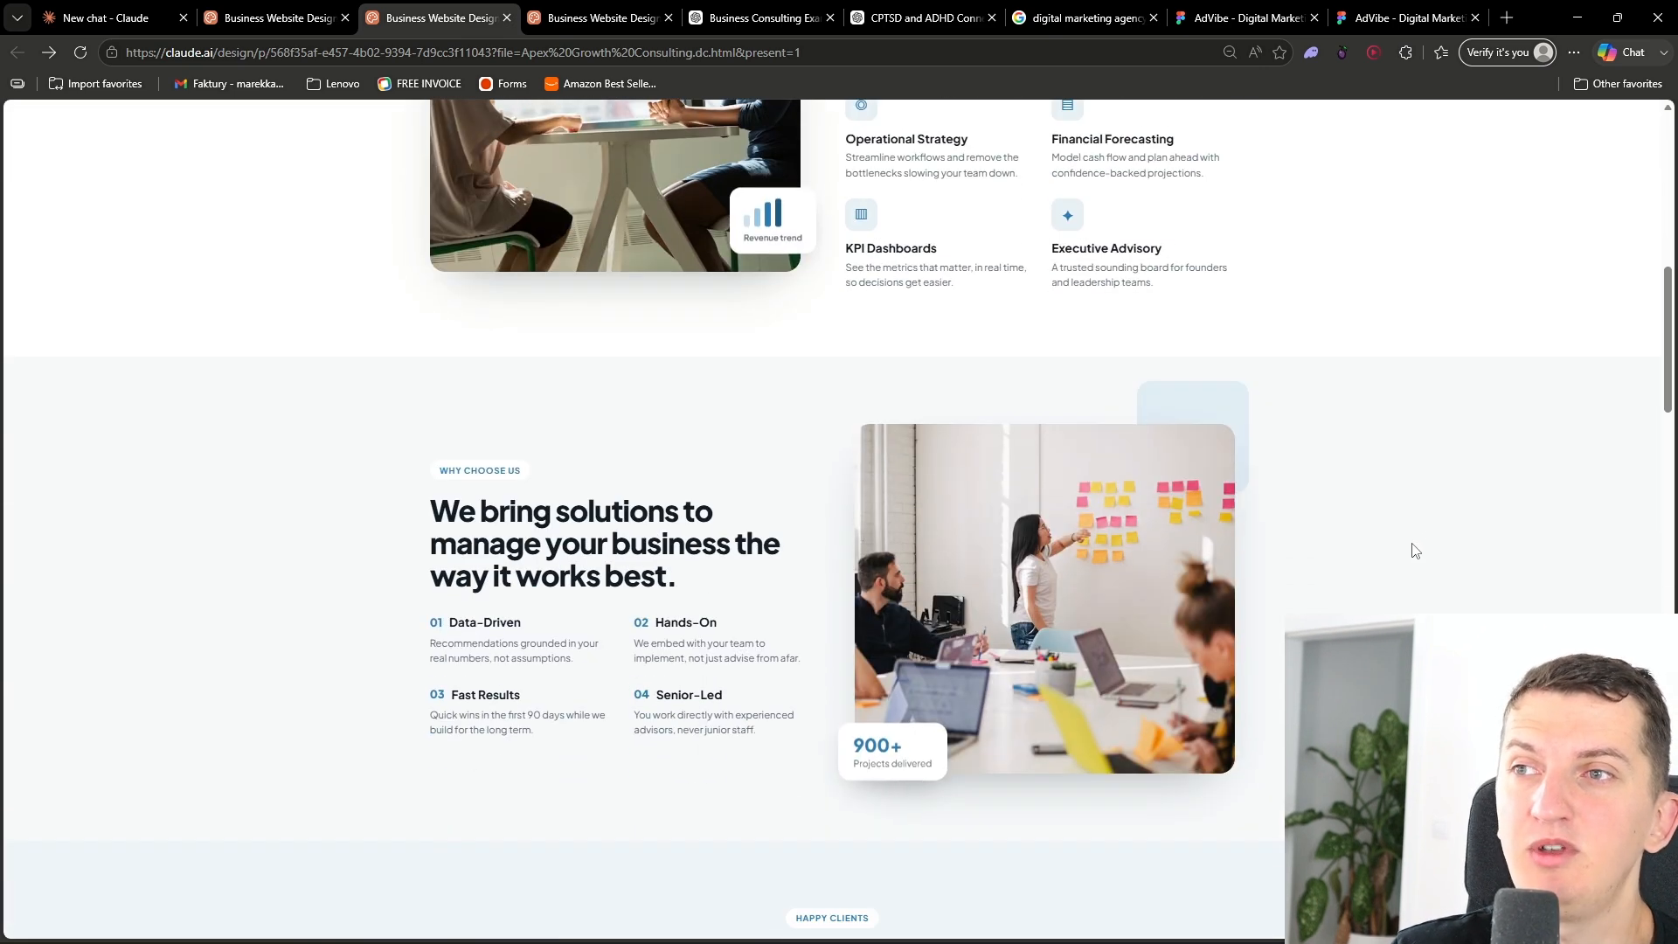
scroll(1416, 550, "up", 2)
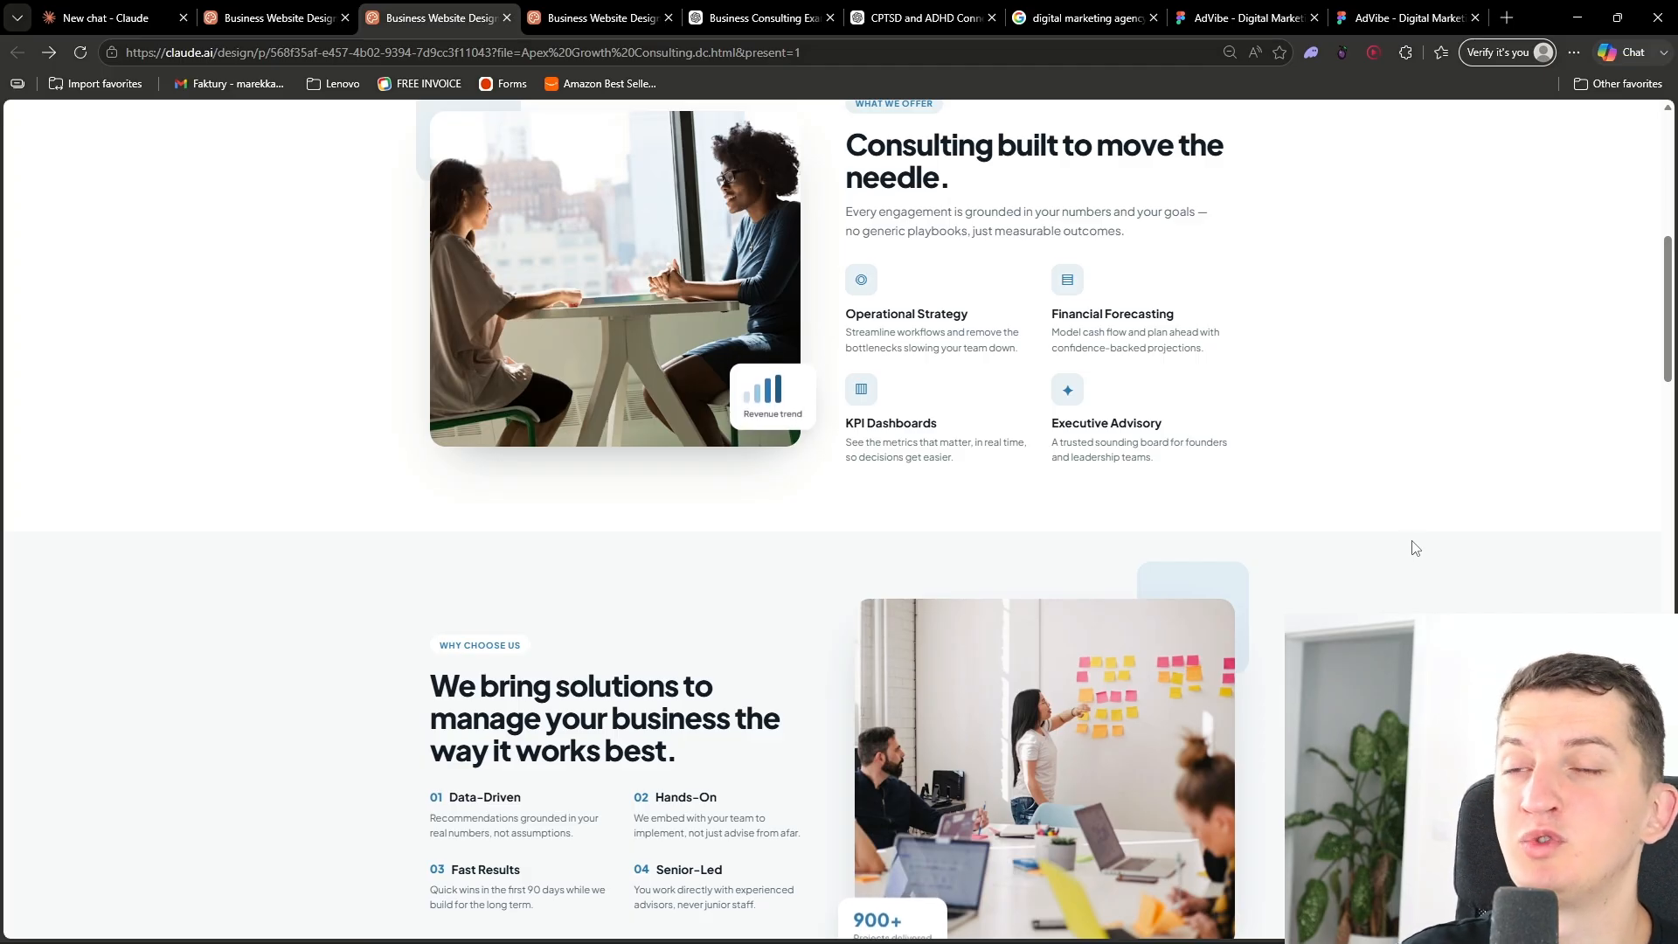
scroll(1302, 389, "down", 11)
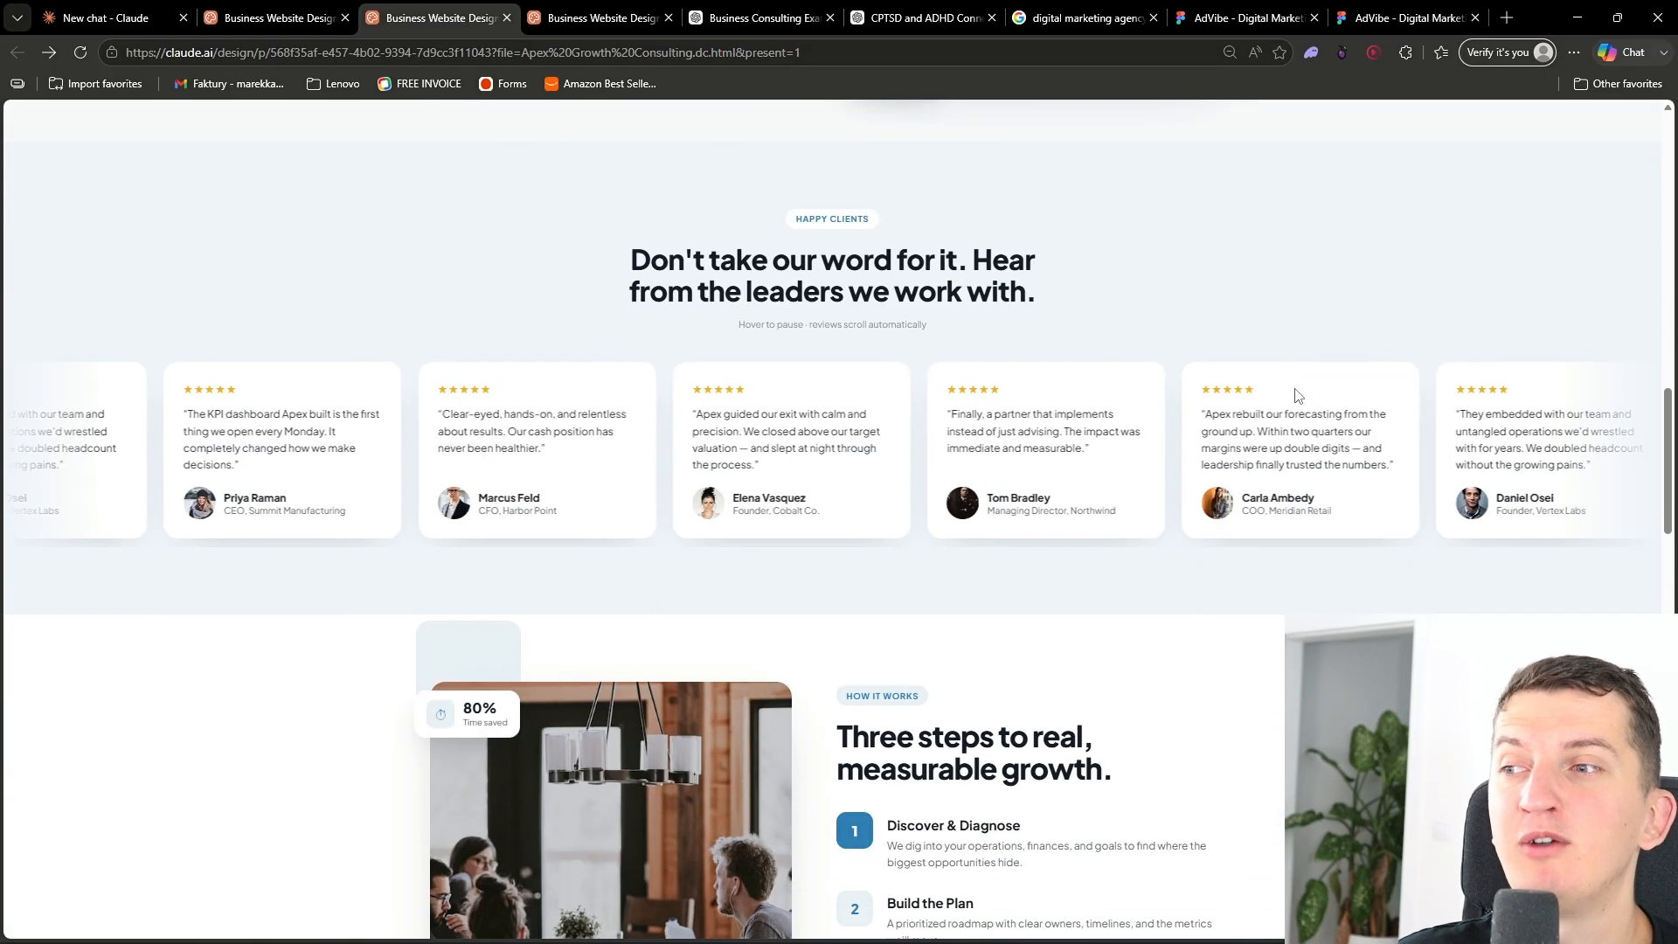
scroll(1296, 395, "down", 4)
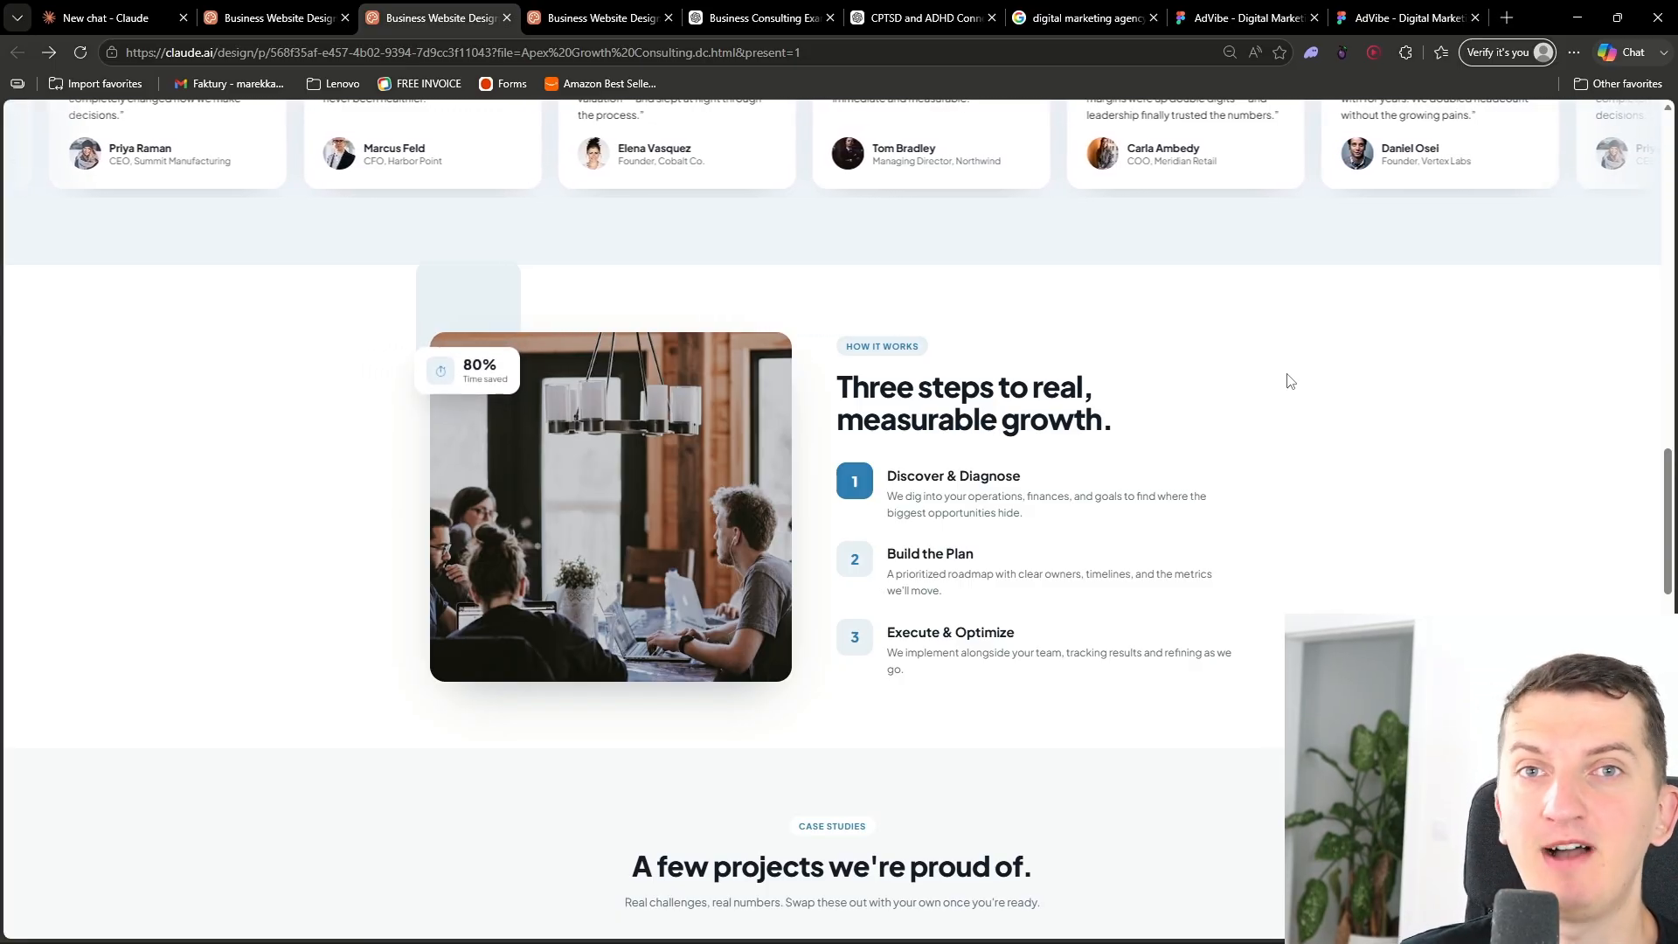
mouse_move(1665, 498)
left_mouse_down()
mouse_move(1661, 838)
mouse_move(1568, 441)
mouse_move(1652, 496)
left_mouse_up()
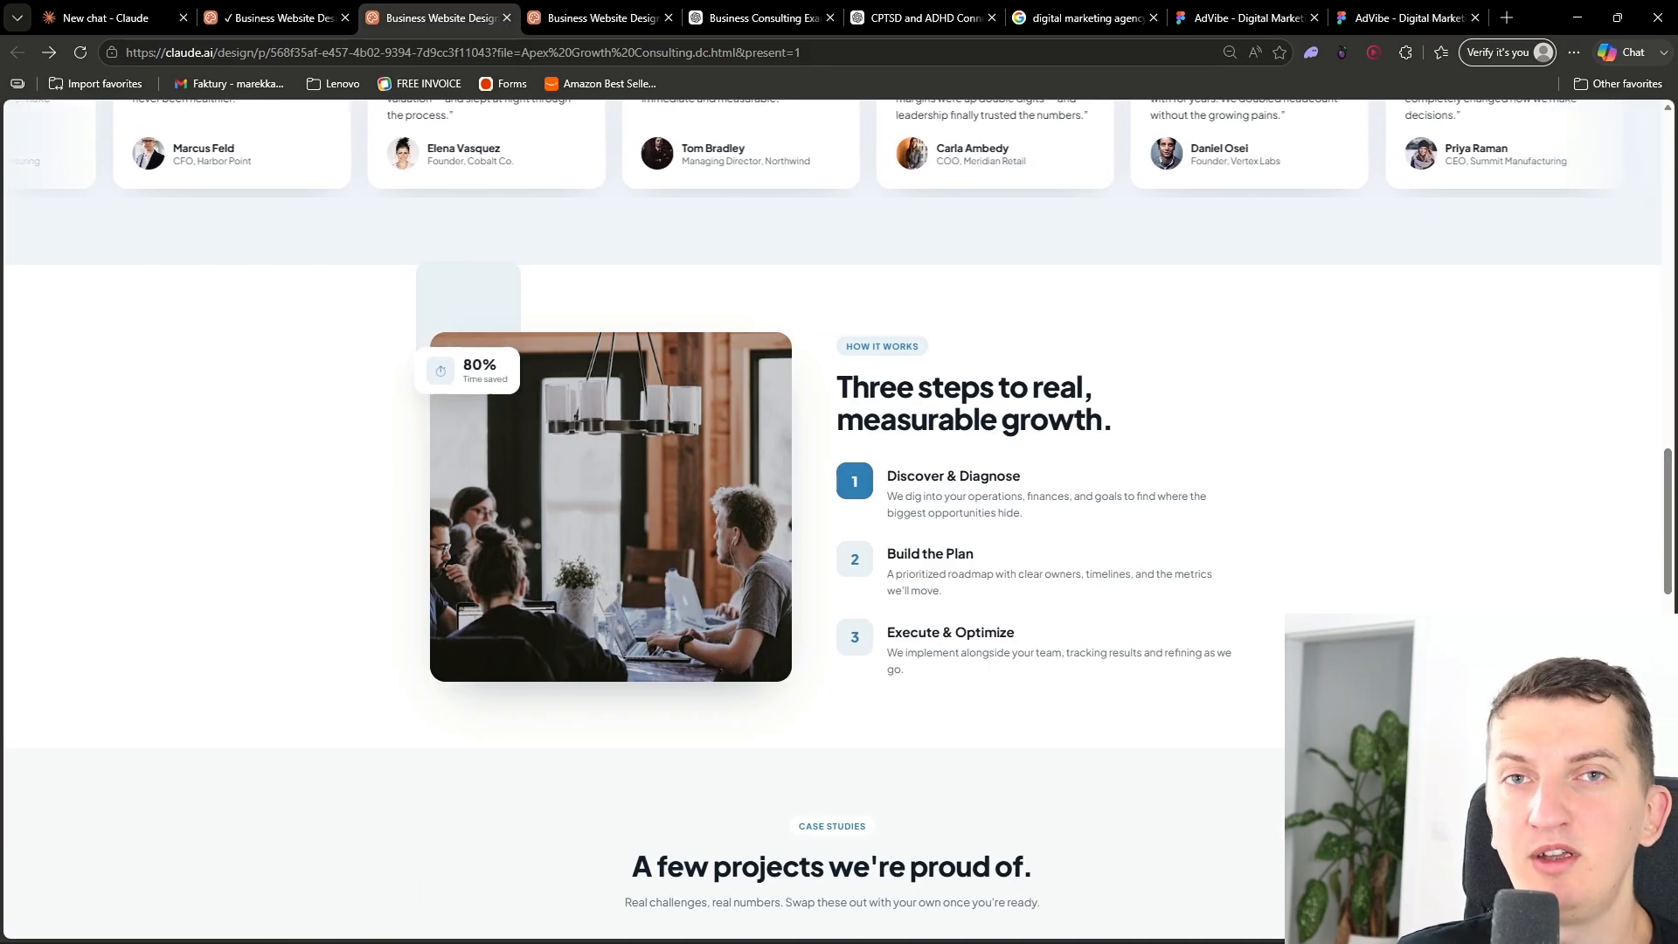
- Export the design as a standalone HTML file from the editor's share options
mouse_move(259, 20)
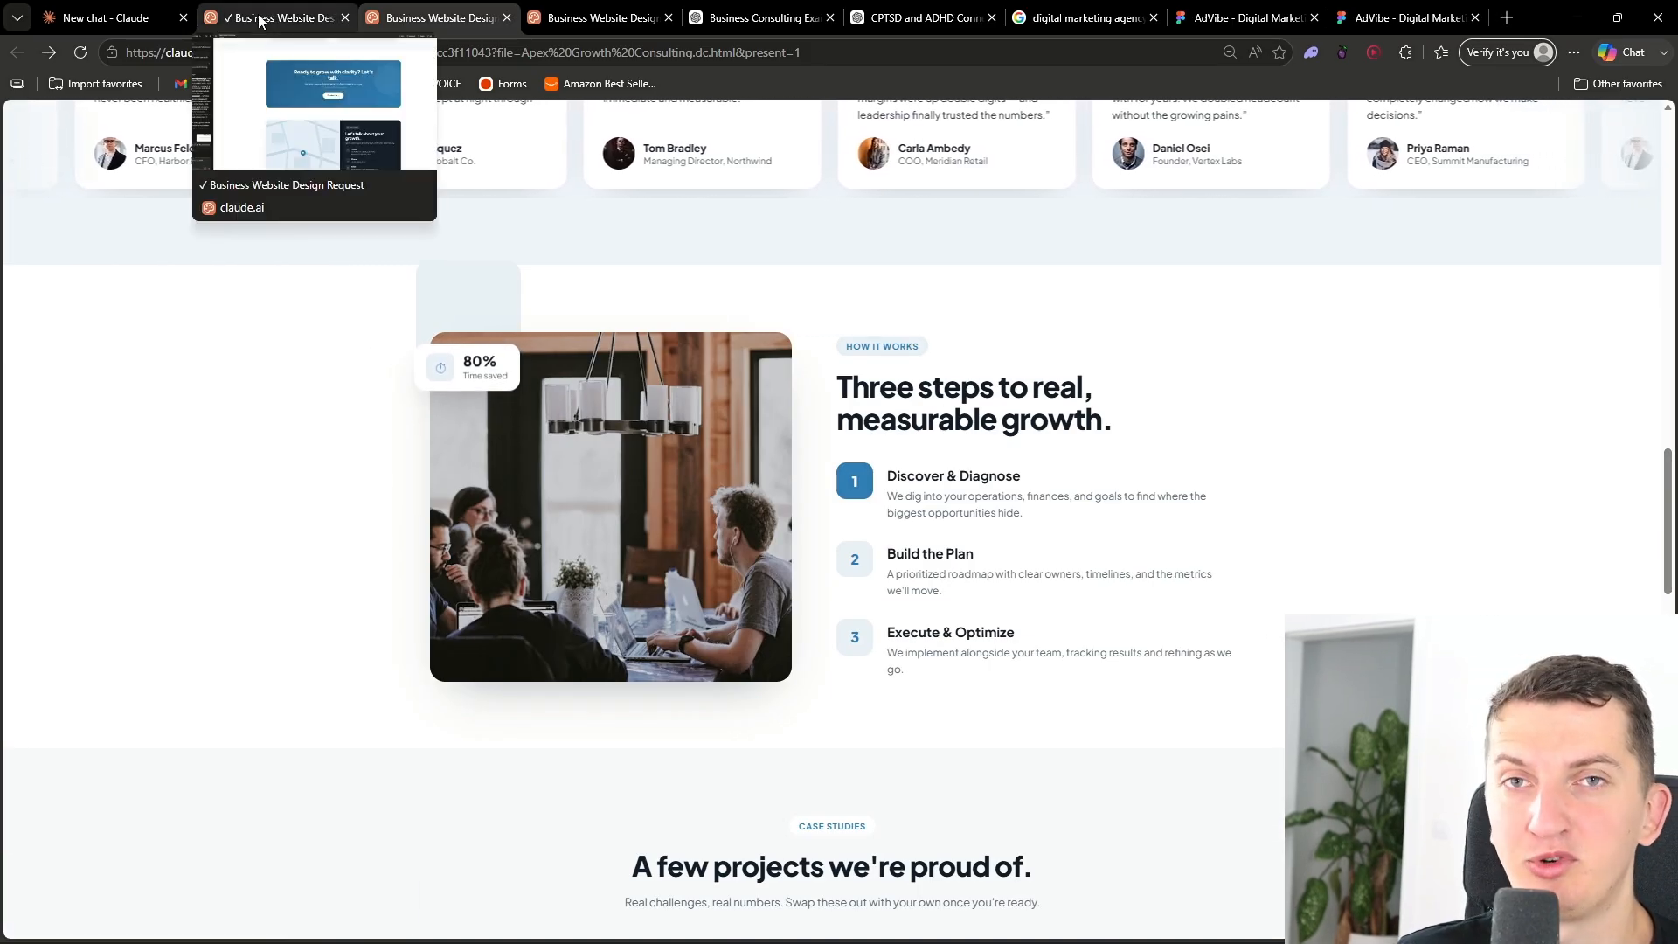
left_click(260, 20)
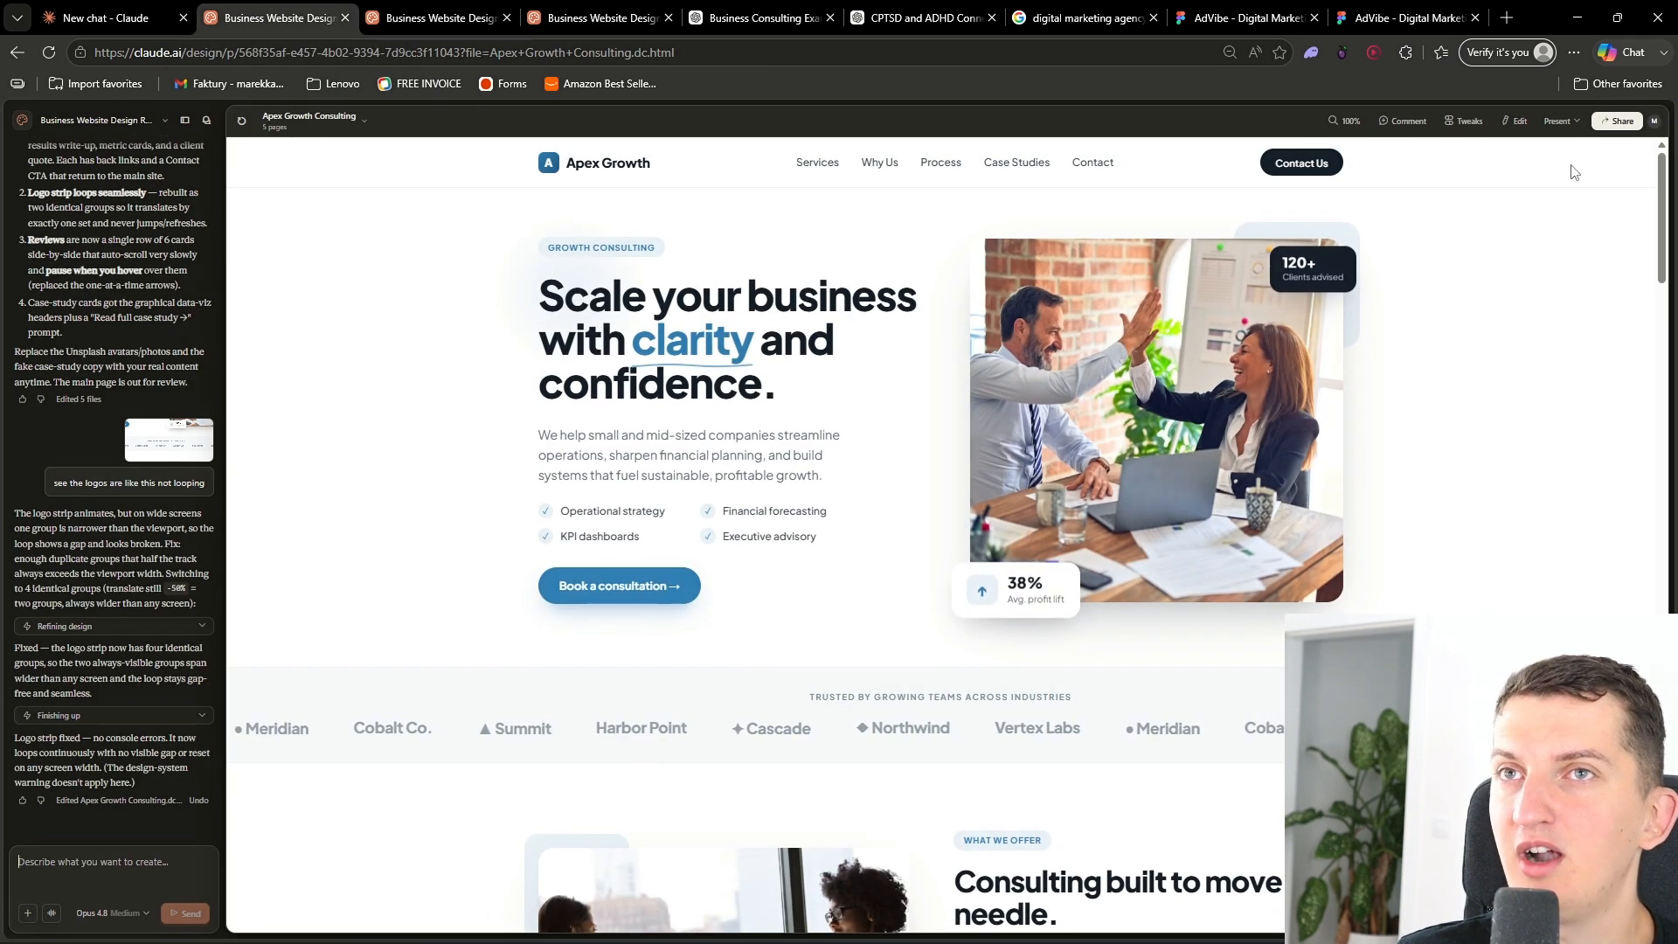
left_click(1616, 123)
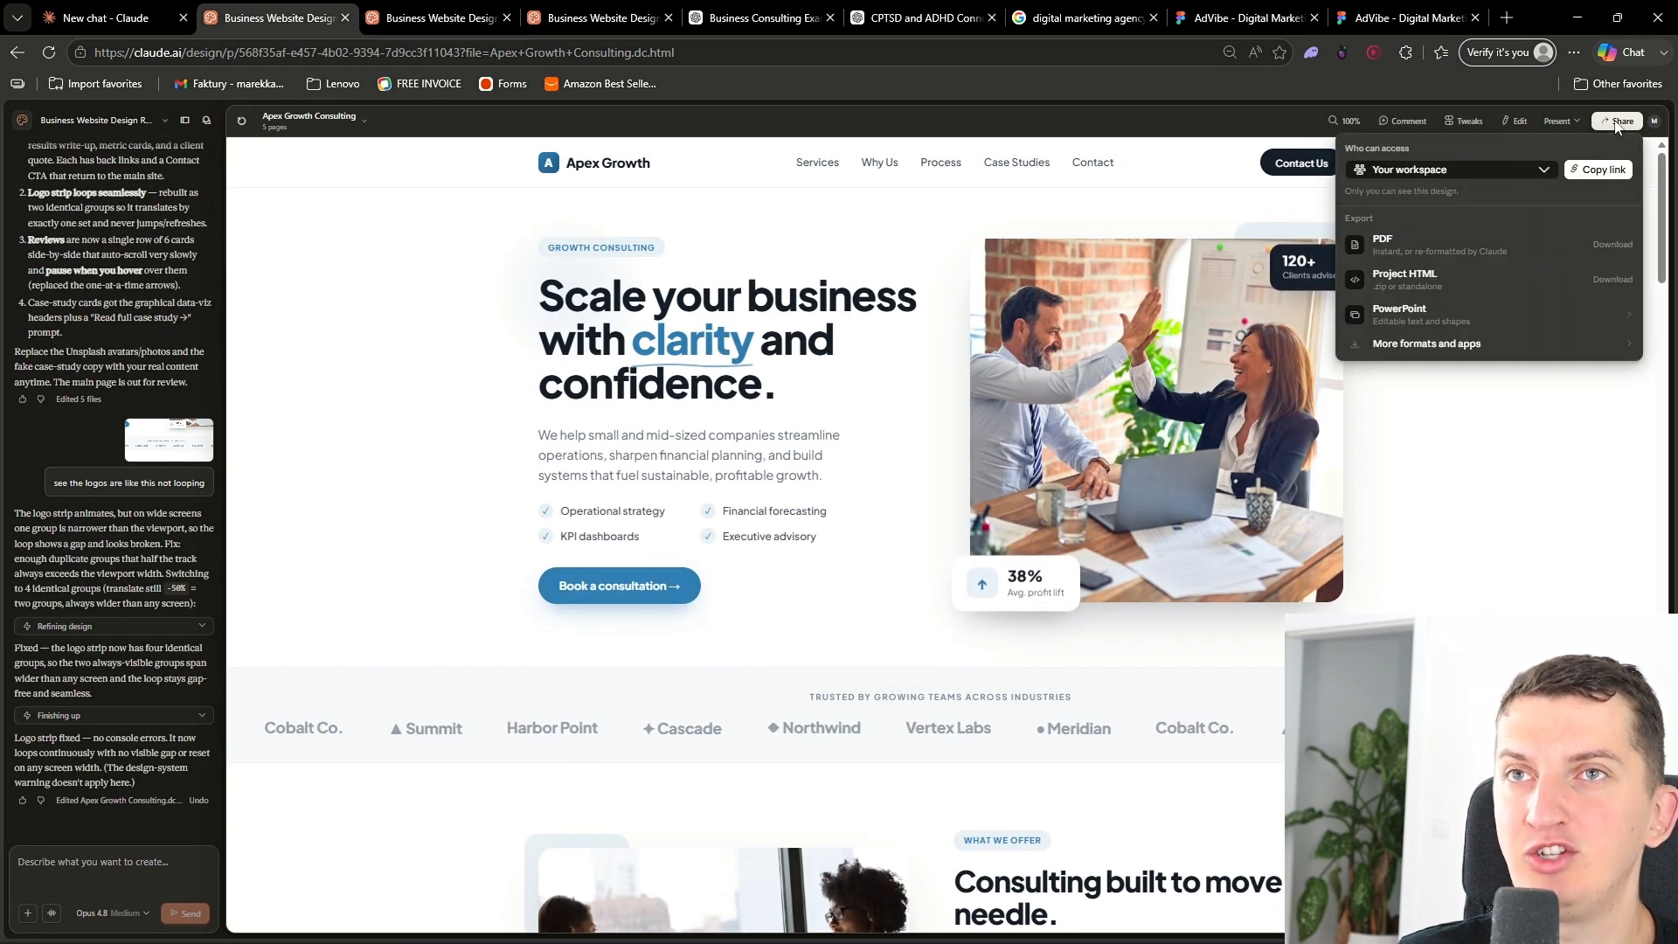
left_click(1402, 282)
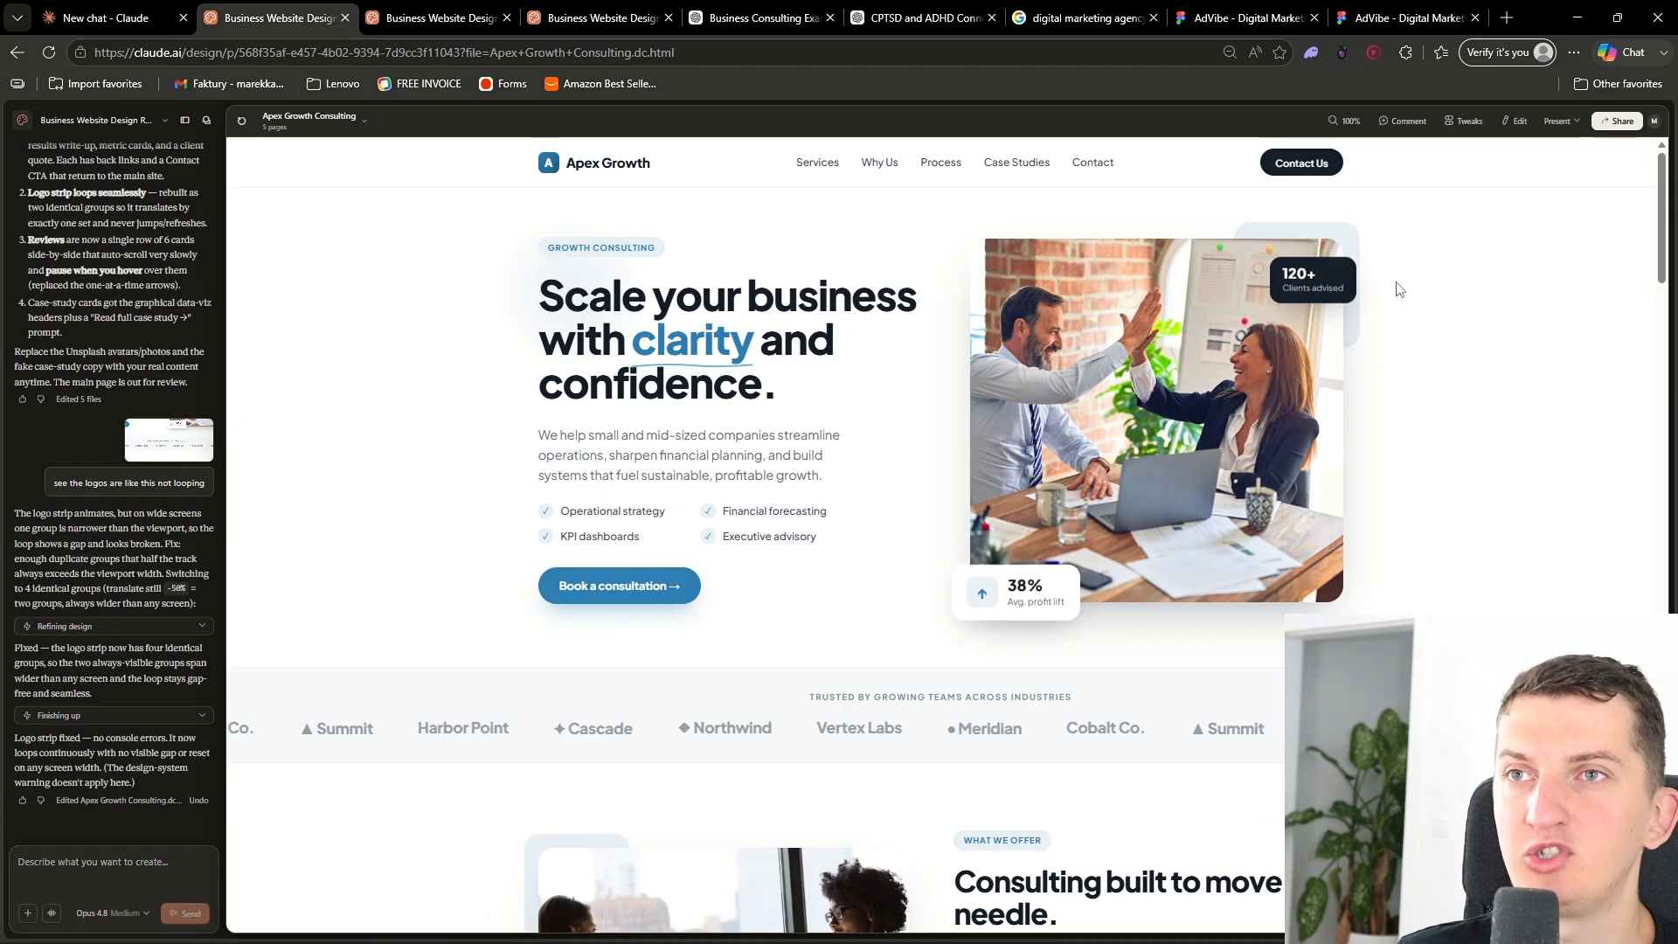
left_click(709, 518)
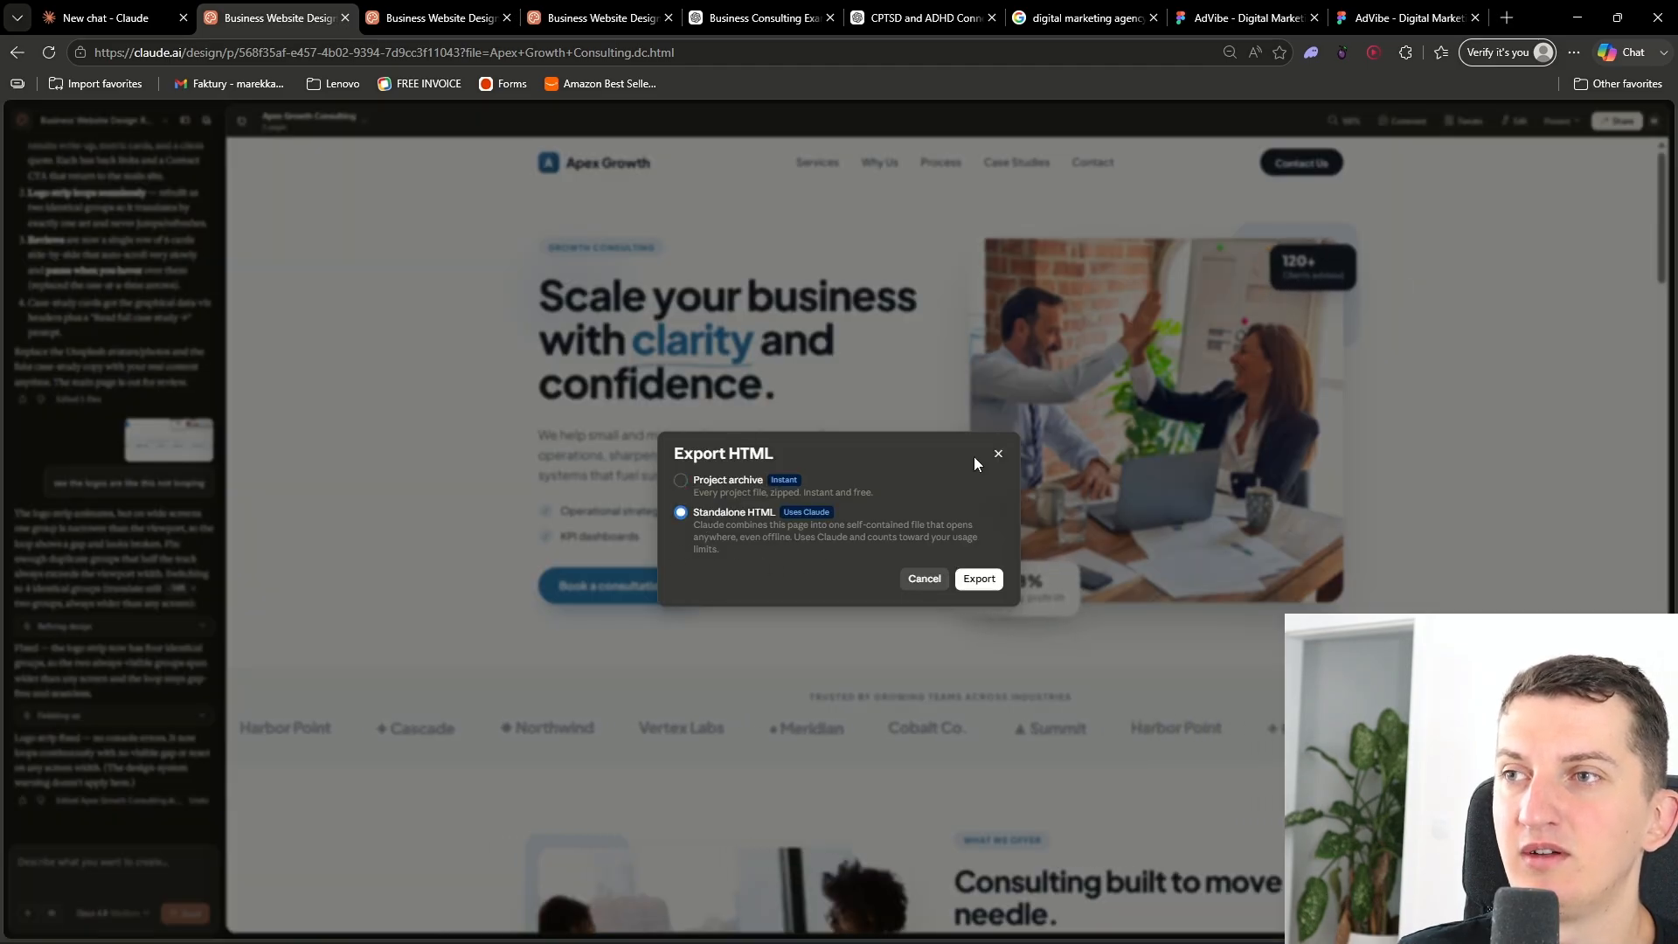
left_click(980, 580)
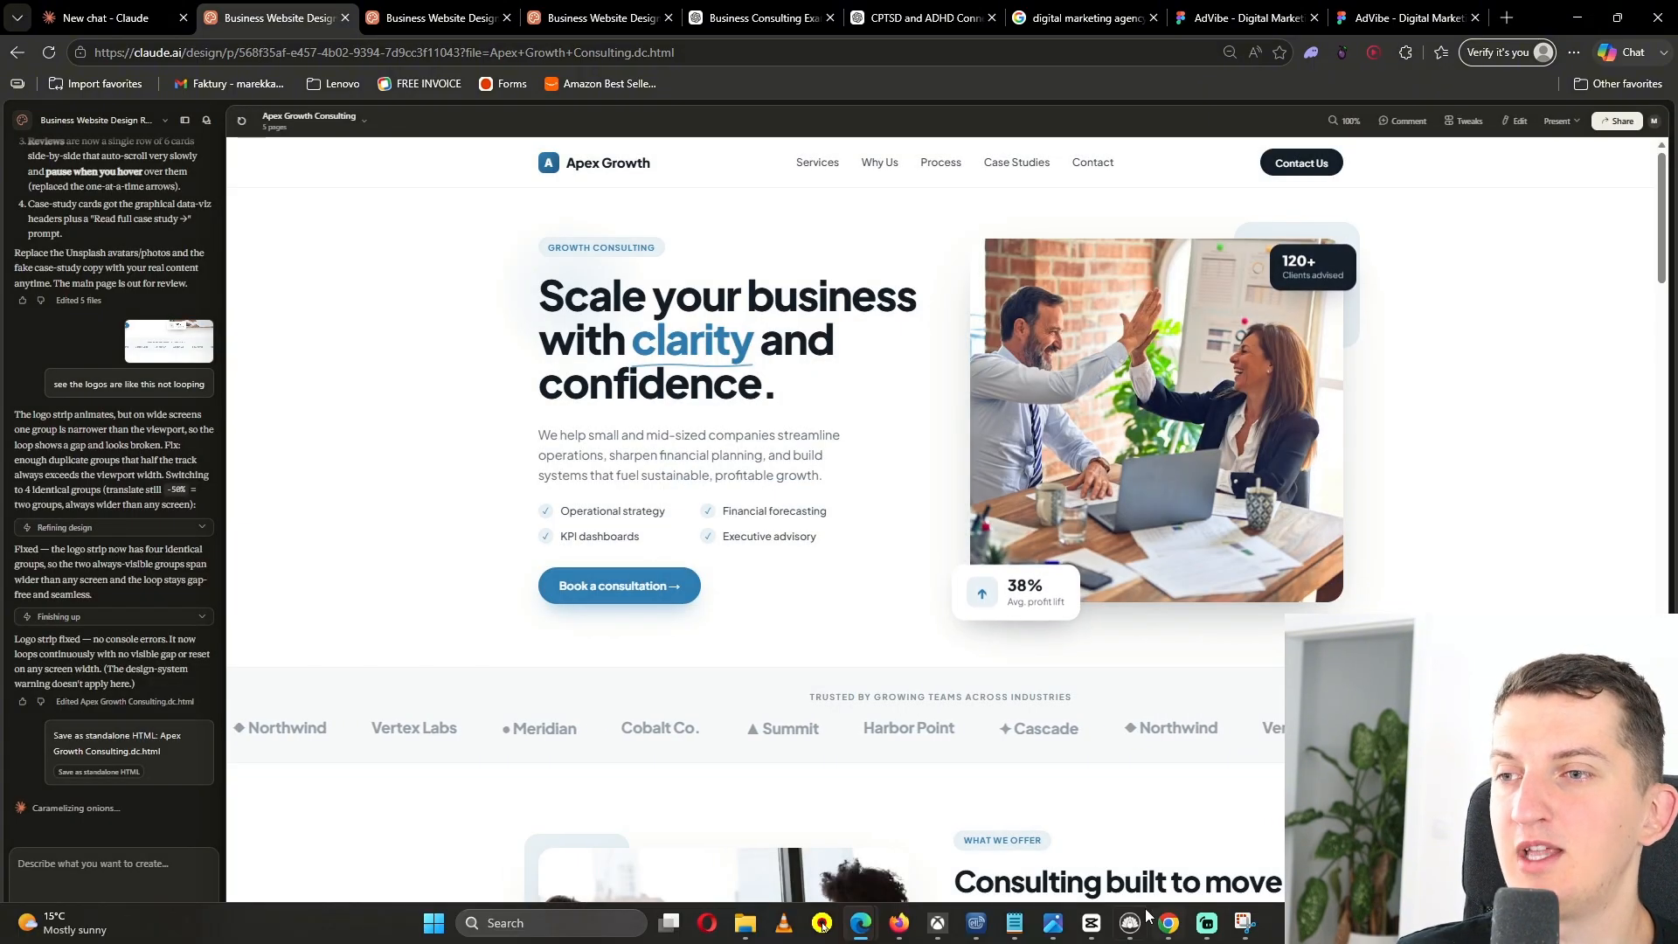
- Open a private browser window and go to the Hostinger website
key("ctrl+shift+n")
type("hostin")
key("Return")
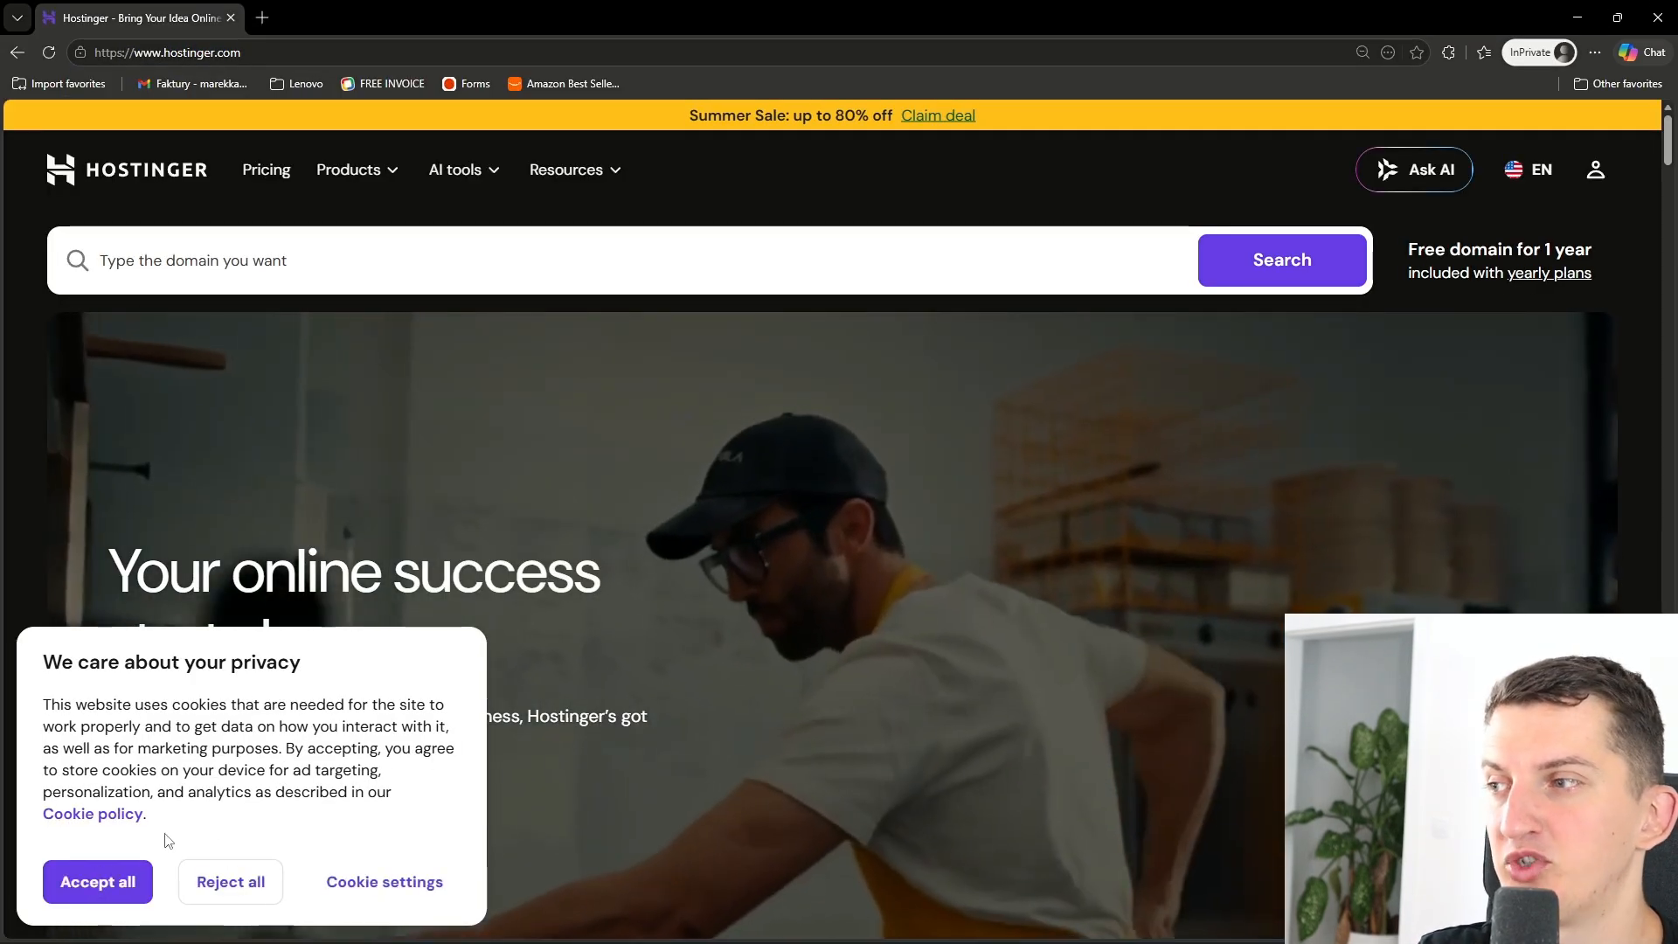
- Accept cookies, open Hostinger pricing, and choose the Premium web hosting plan
left_click(97, 881)
left_click(269, 170)
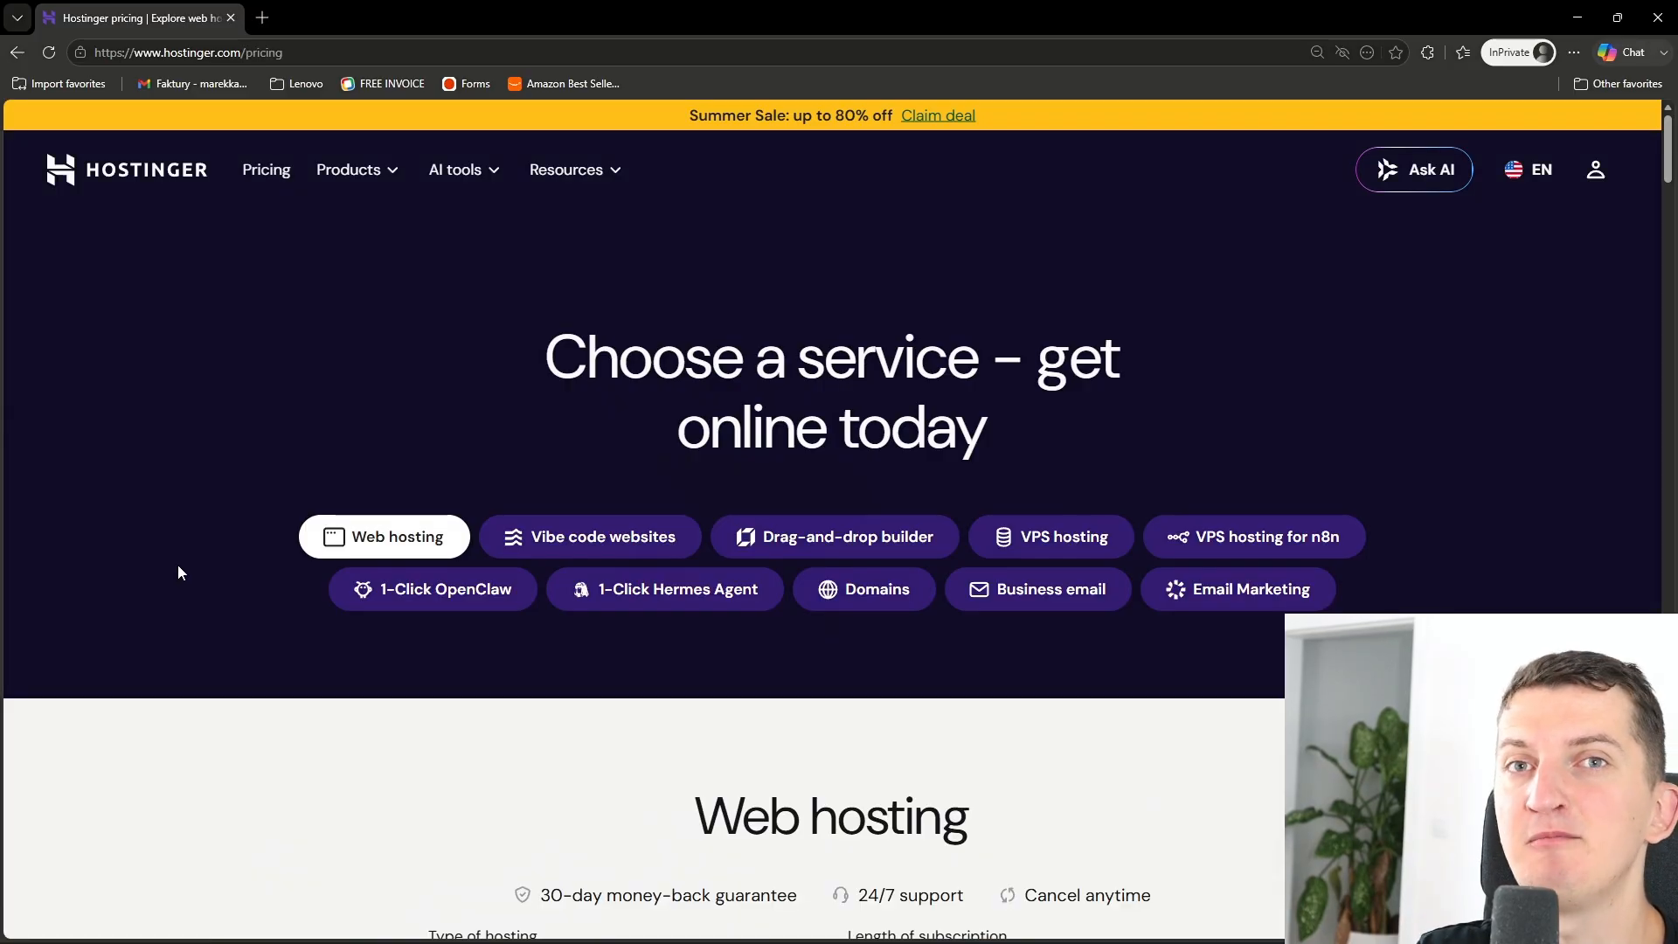
scroll(178, 568, "down", 7)
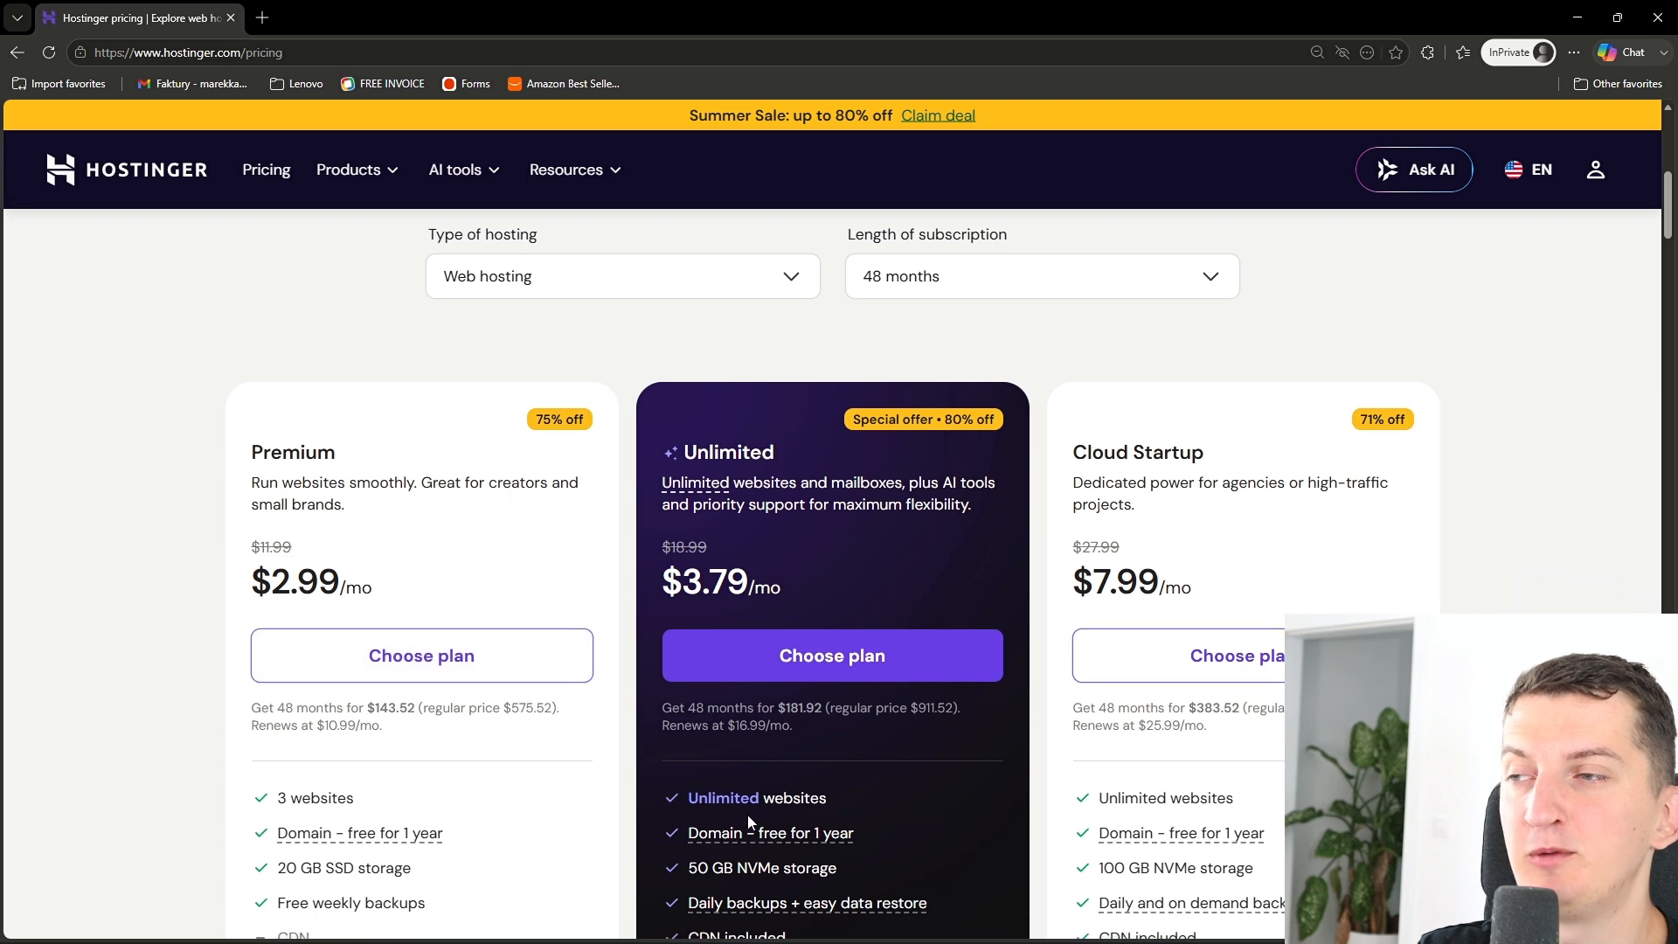
scroll(748, 815, "down", 2)
left_click(395, 484)
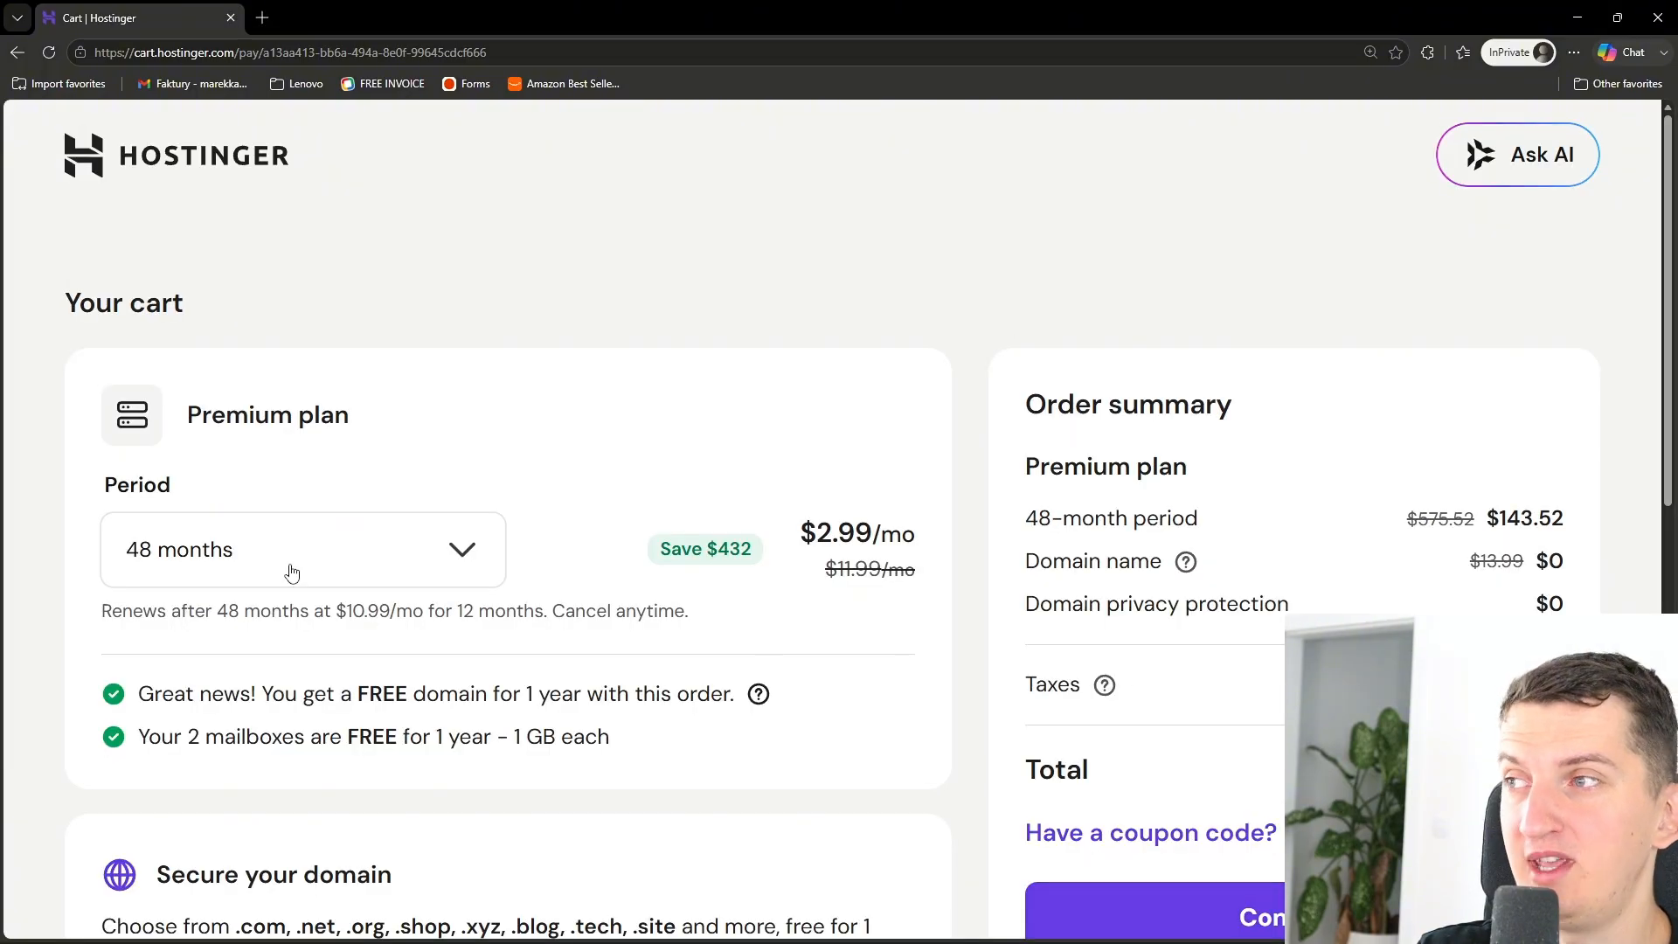
- Apply the coupon code MARCUS to the Premium plan order in the cart
scroll(749, 699, "down", 3)
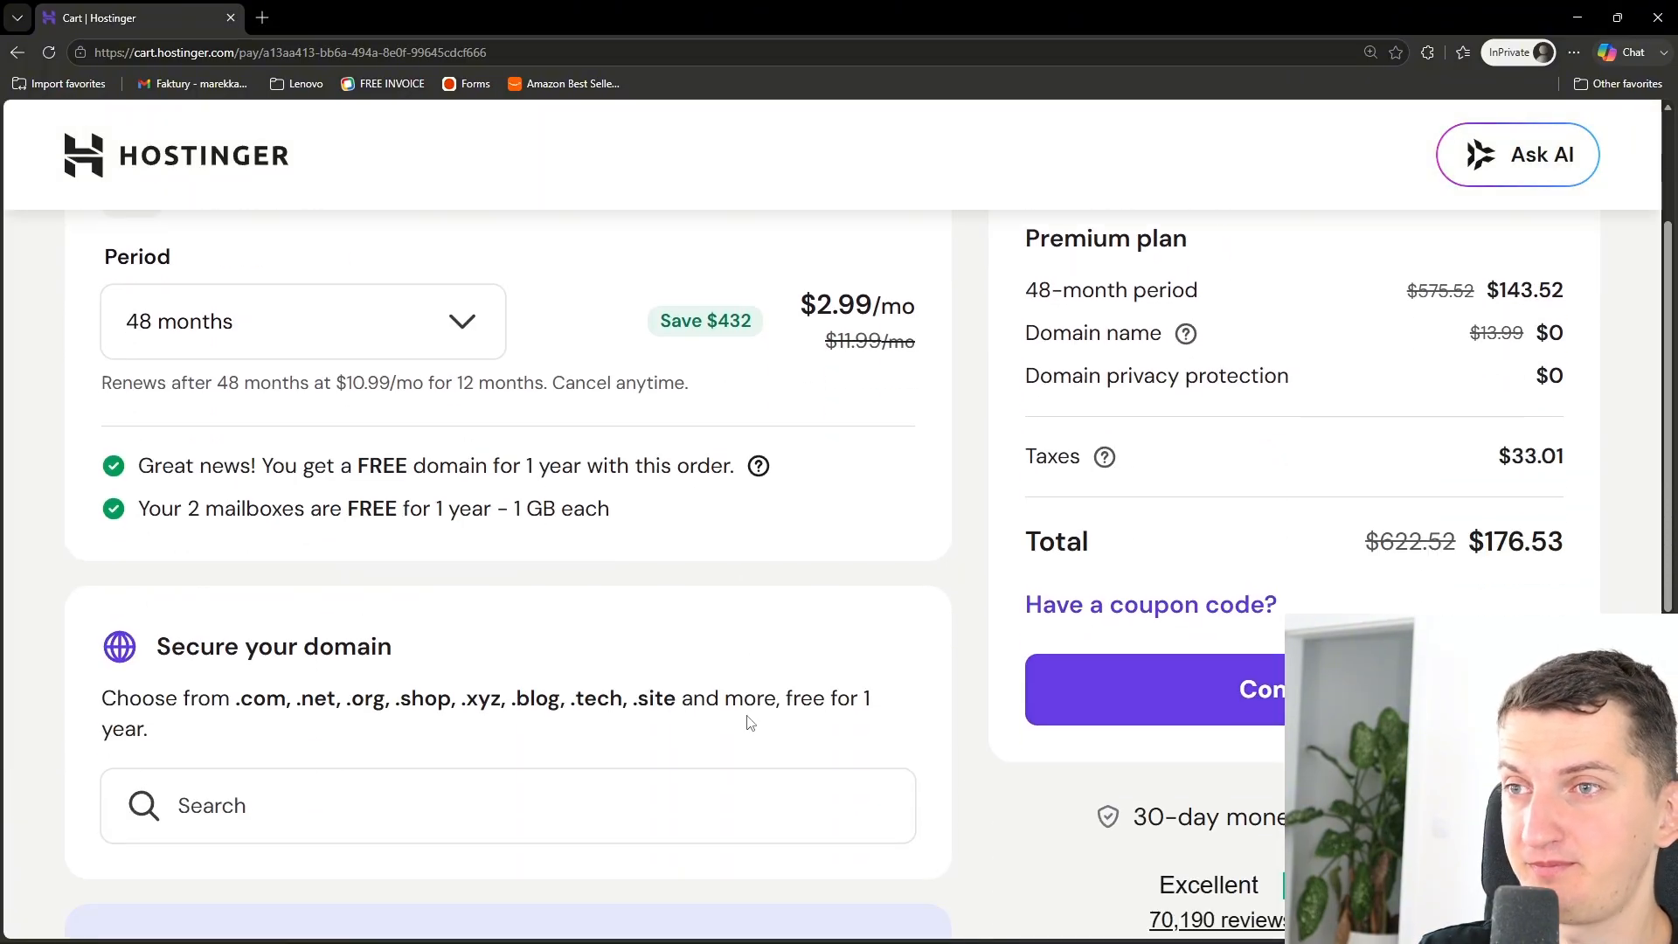
left_click(1154, 609)
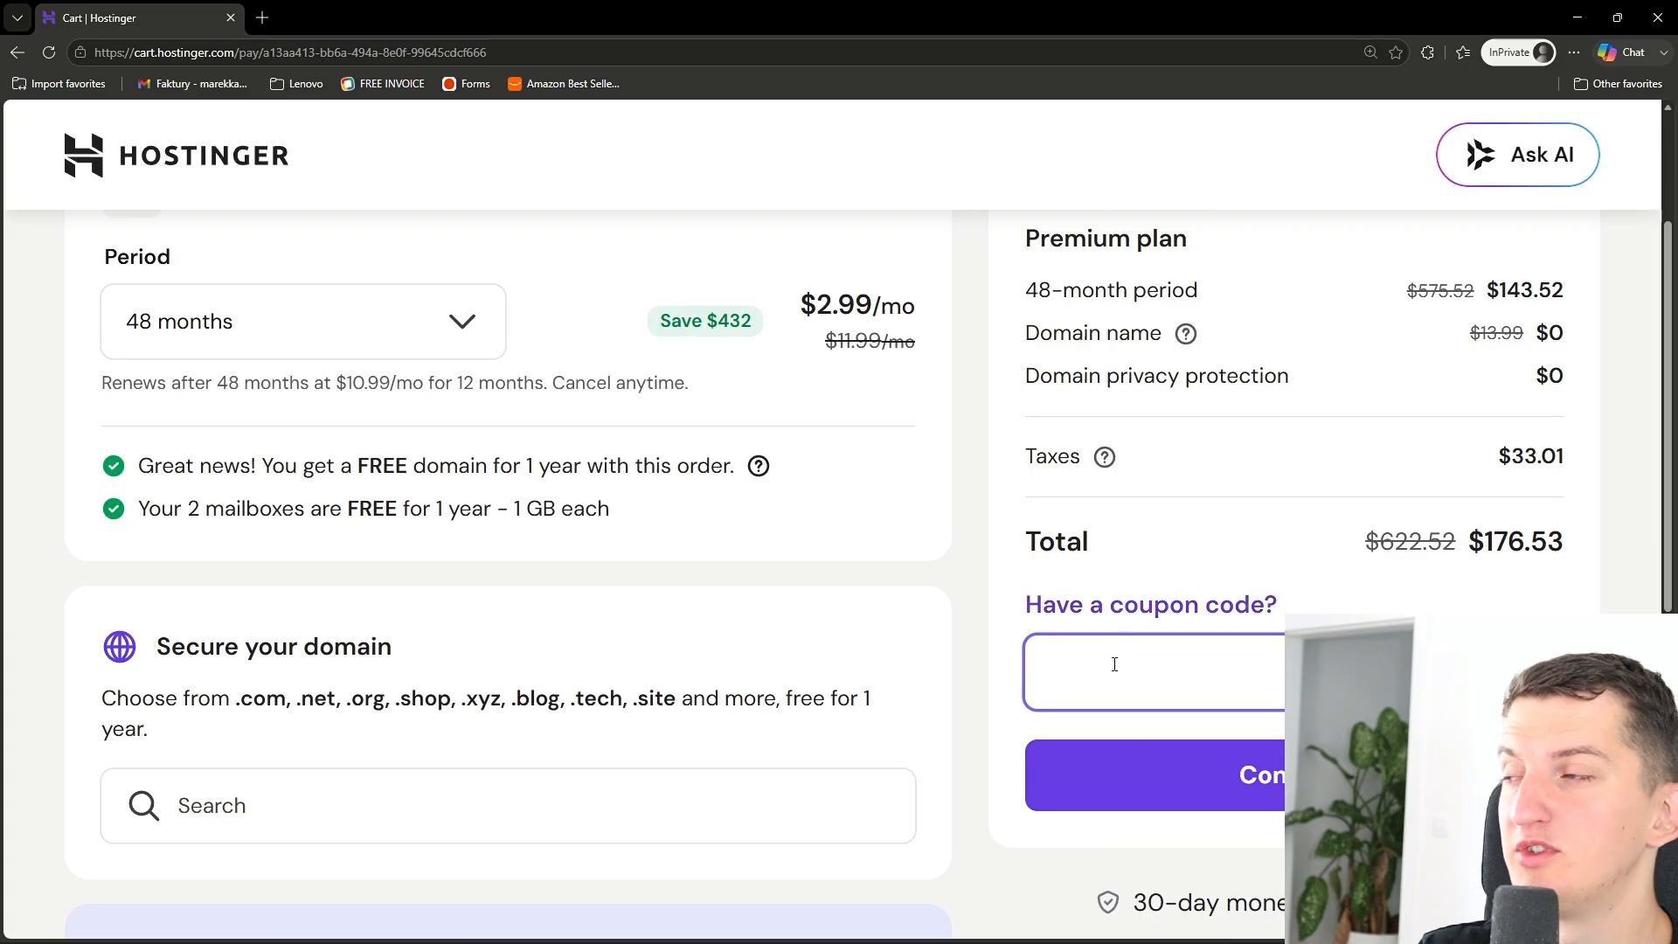
left_click(1090, 749)
left_click(548, 254)
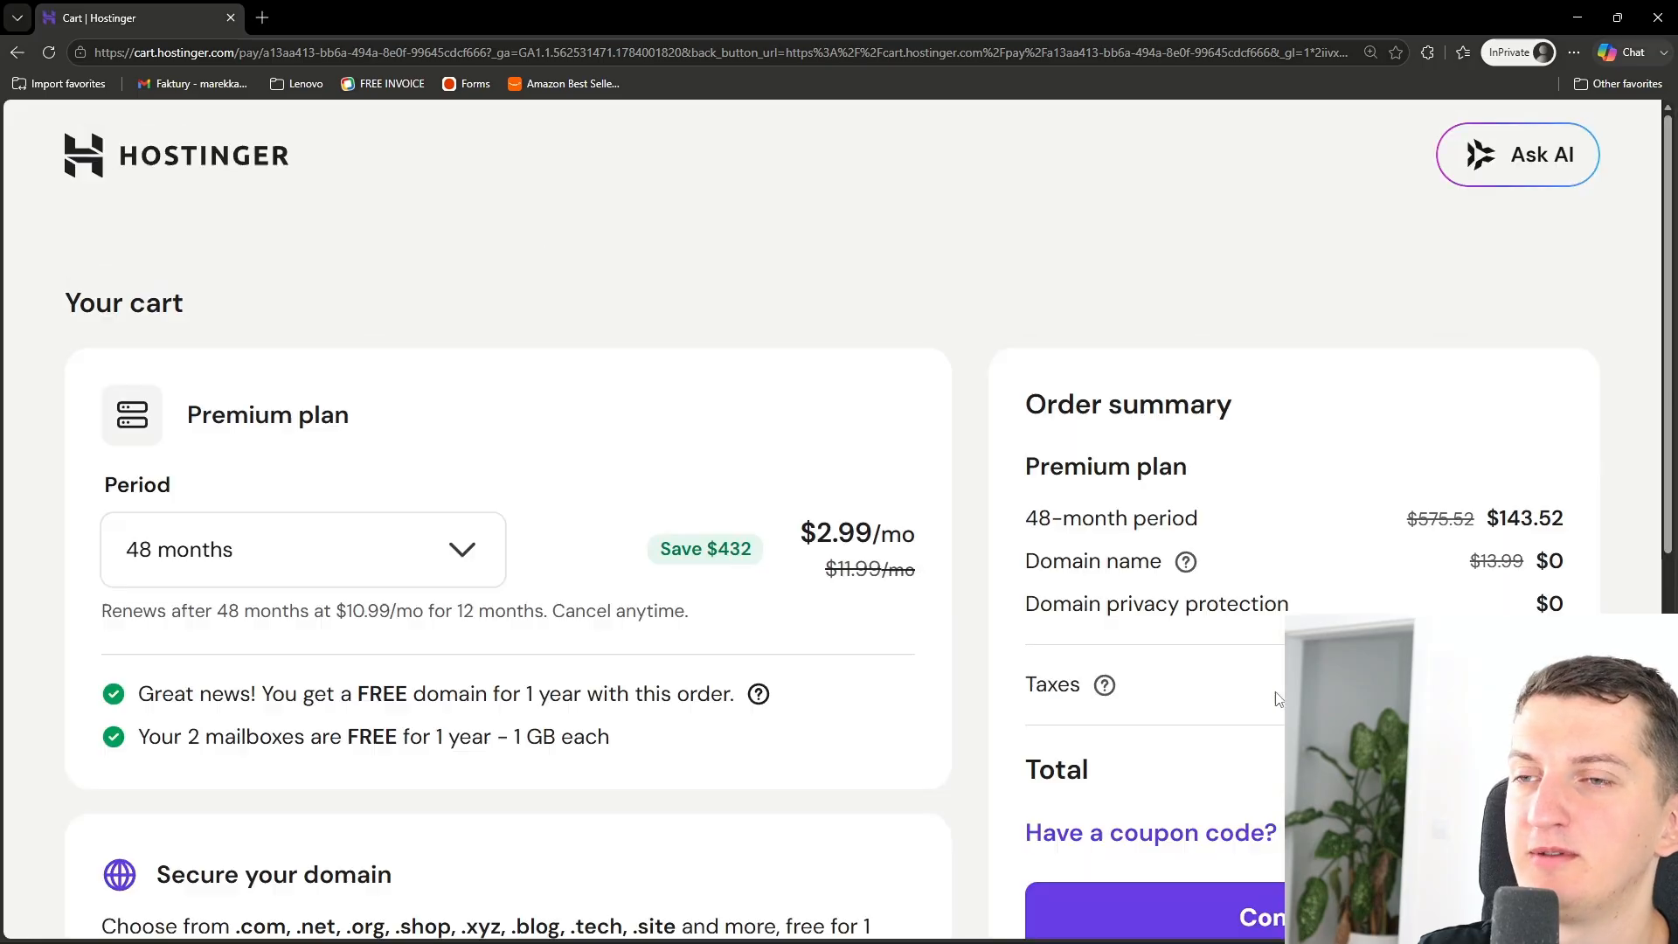
scroll(1278, 699, "down", 2)
left_click(1231, 666)
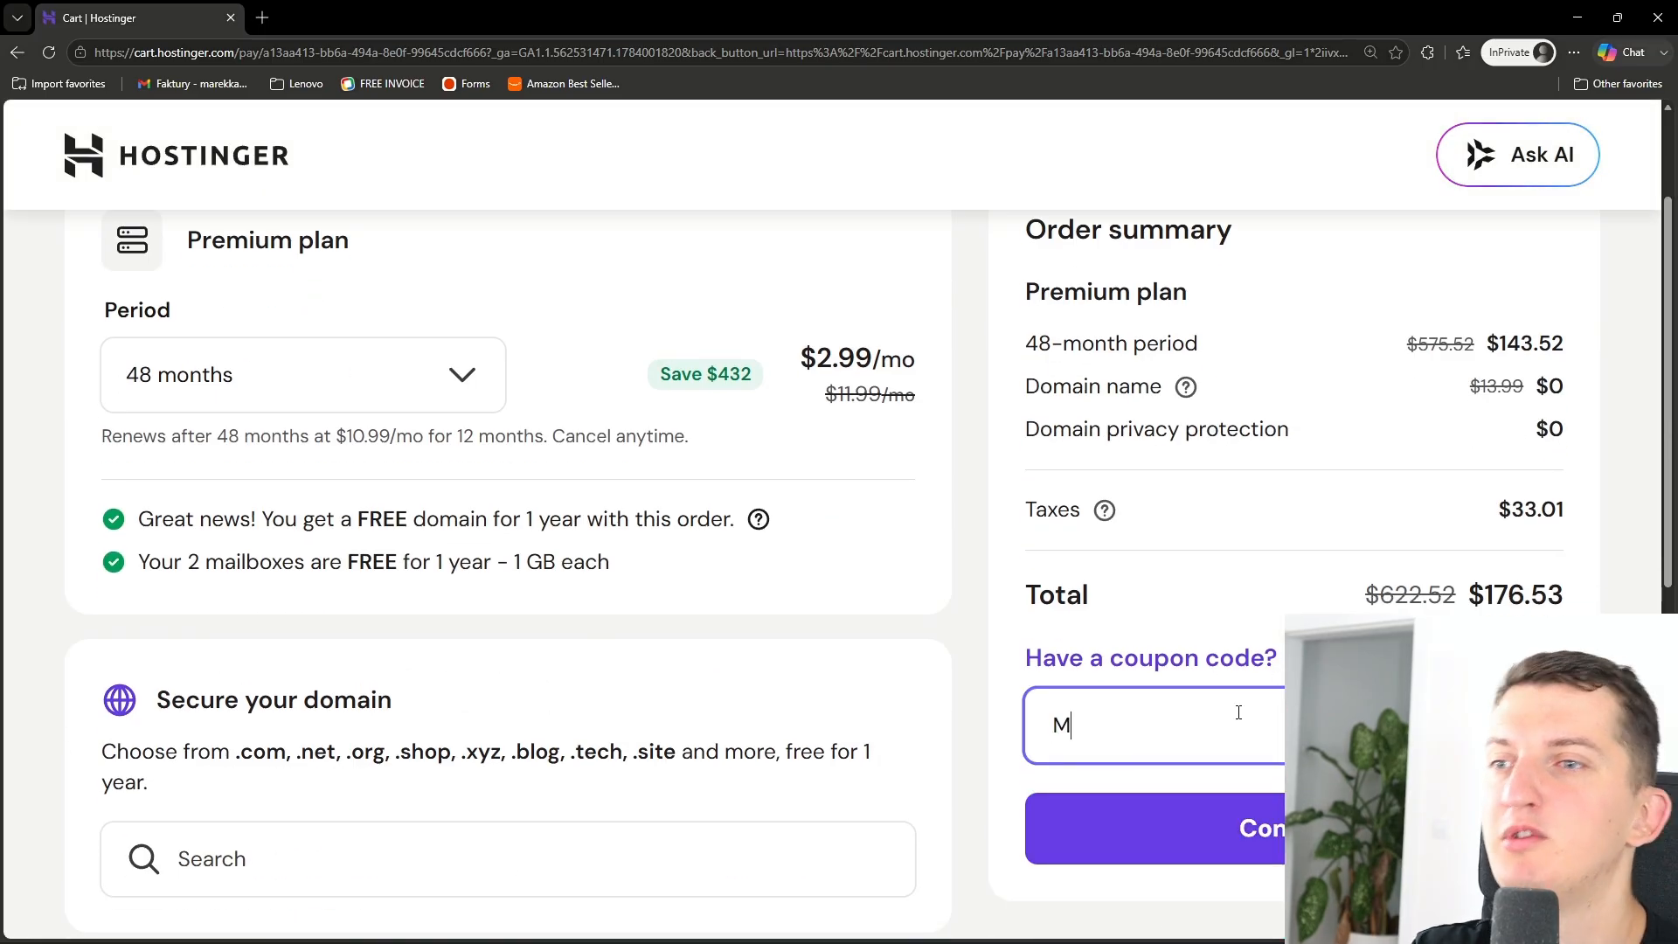
scroll(1311, 656, "down", 4)
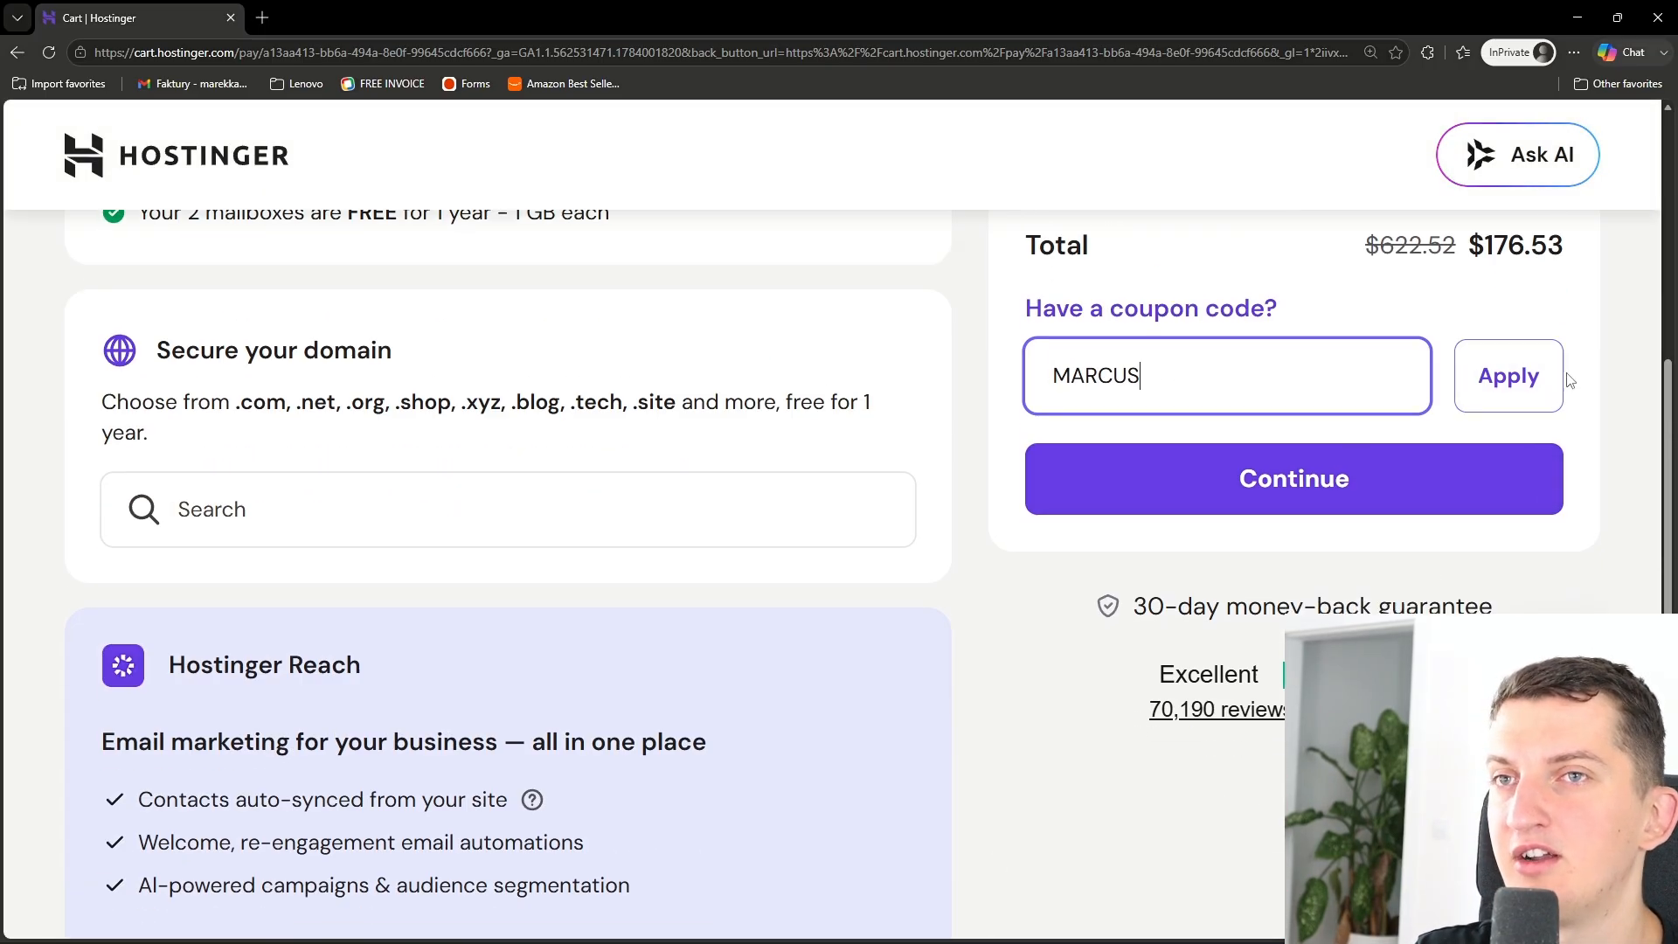
left_click(1521, 370)
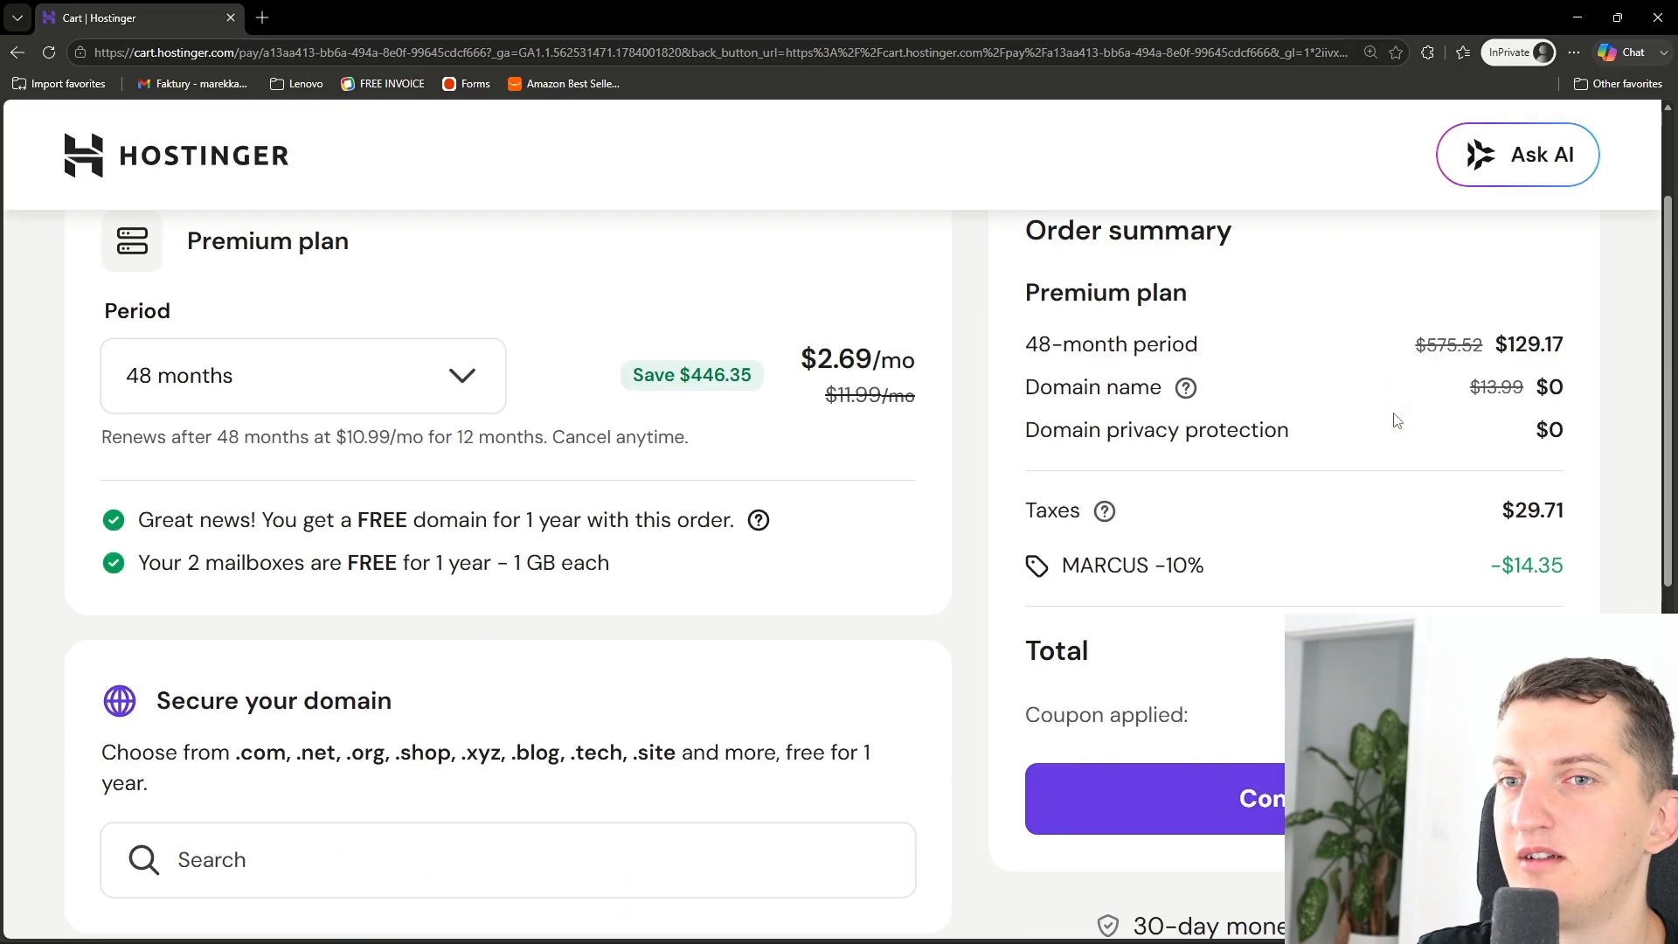
- Close the private browsing window with the cart
scroll(965, 577, "down", 2)
left_click(422, 665)
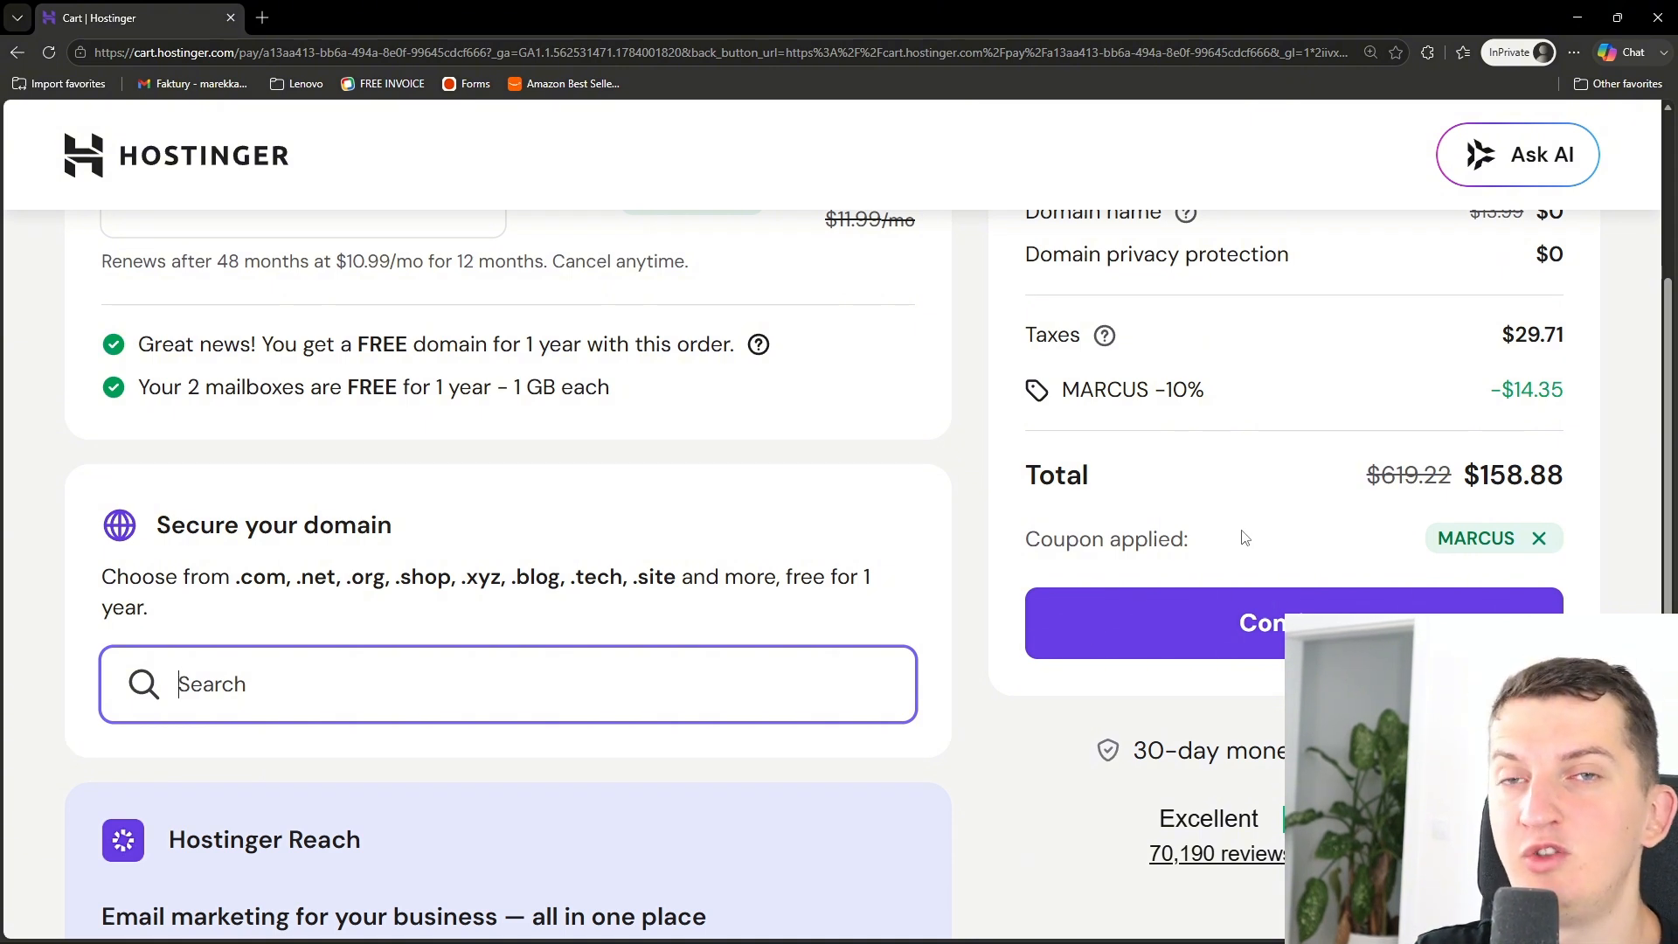
scroll(970, 514, "up", 4)
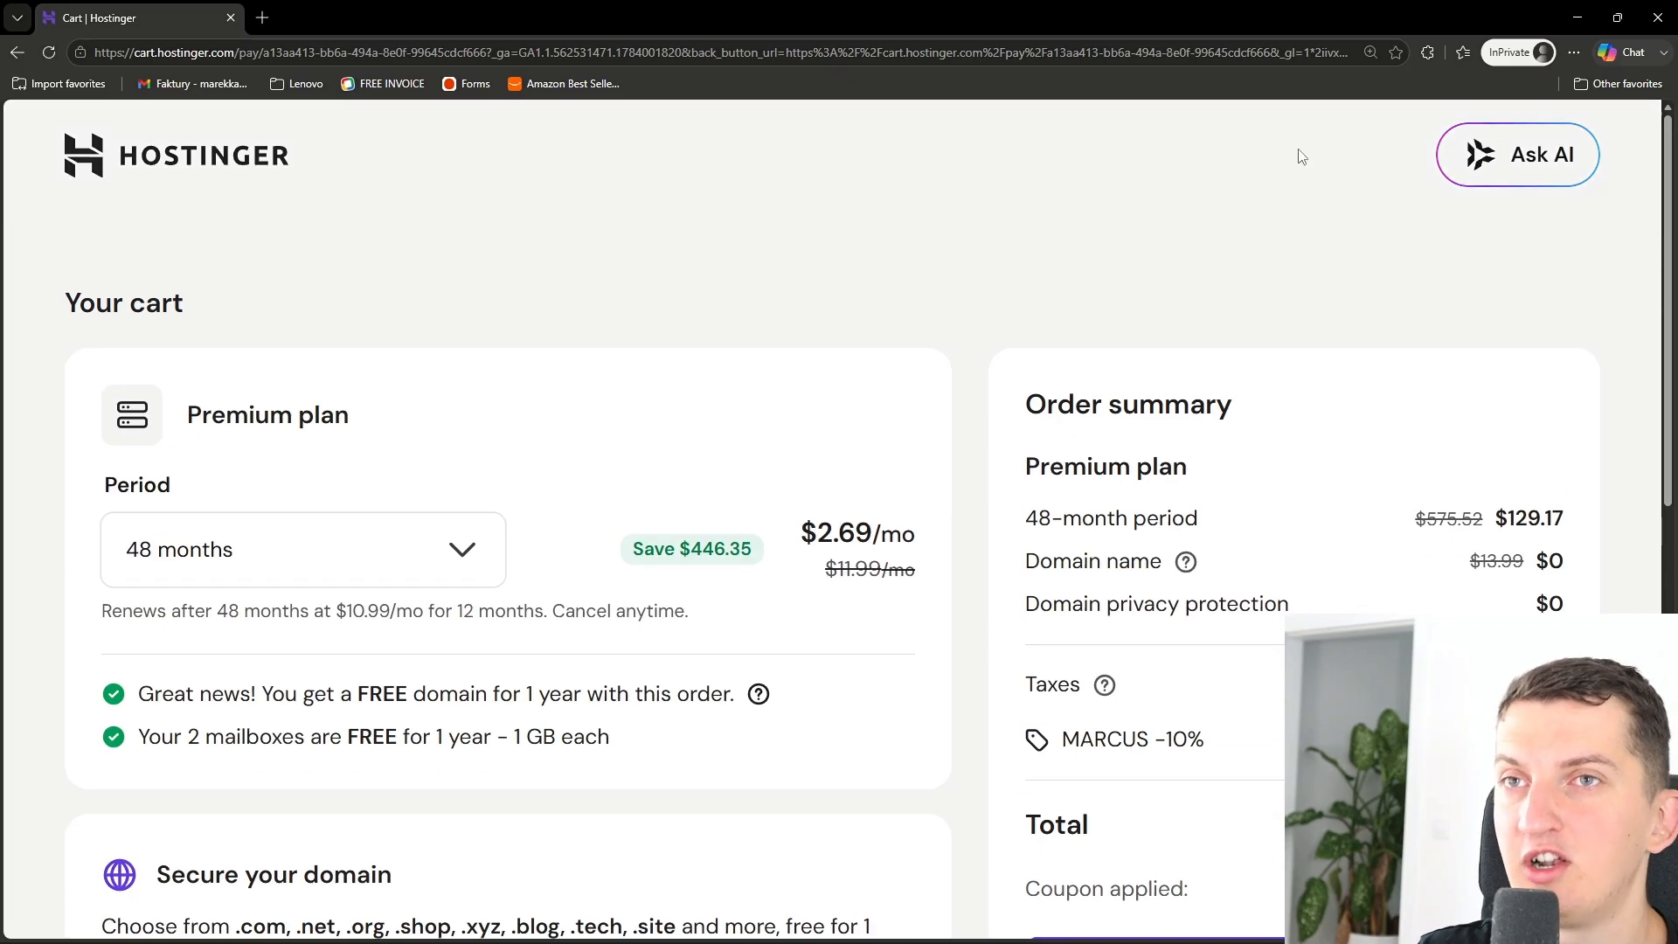
left_click(1672, 12)
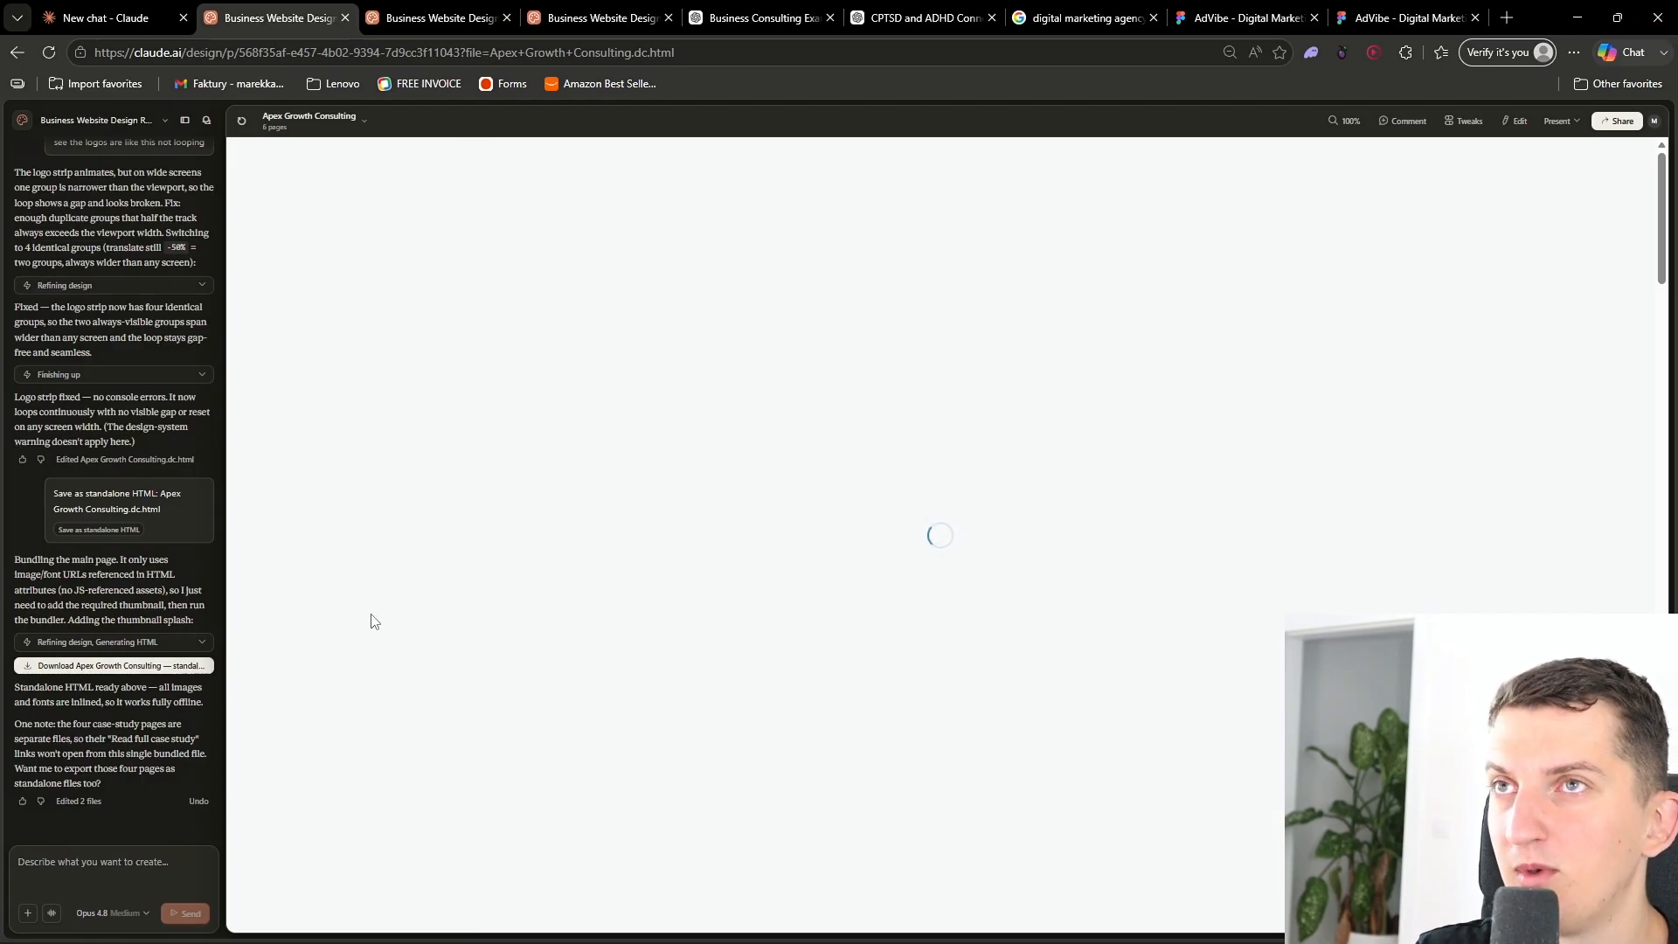
- Open Hostinger in a new tab and sign in to the account dashboard
left_click(1509, 16)
left_click_drag(1486, 16, 422, 7)
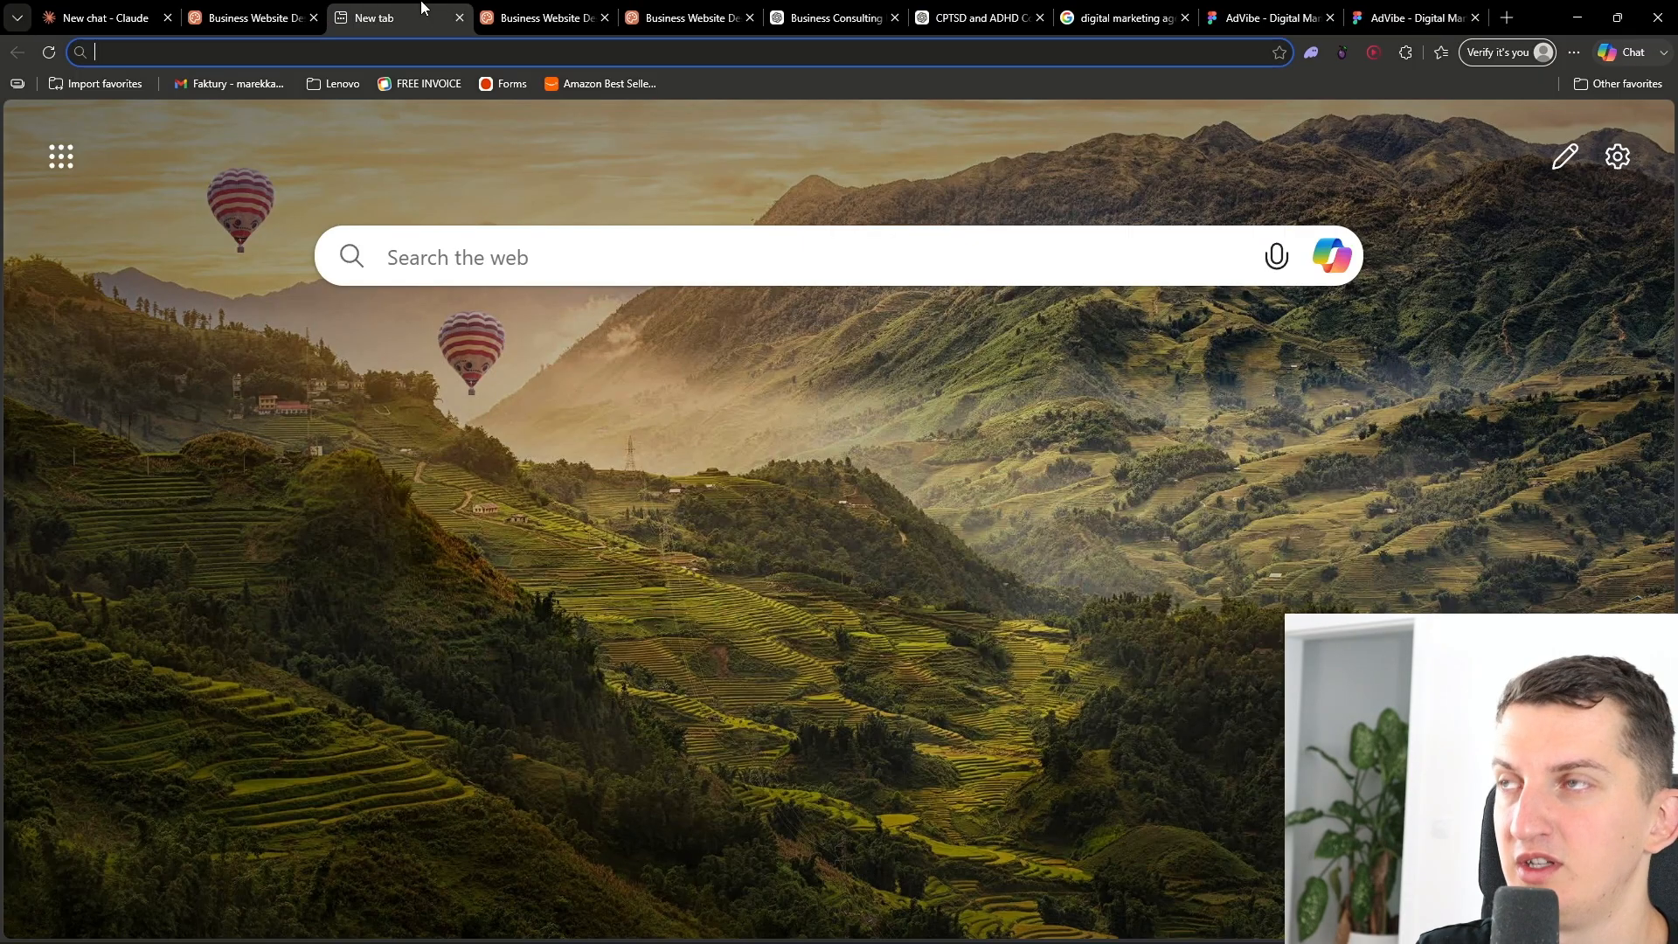
type("host")
key("Return")
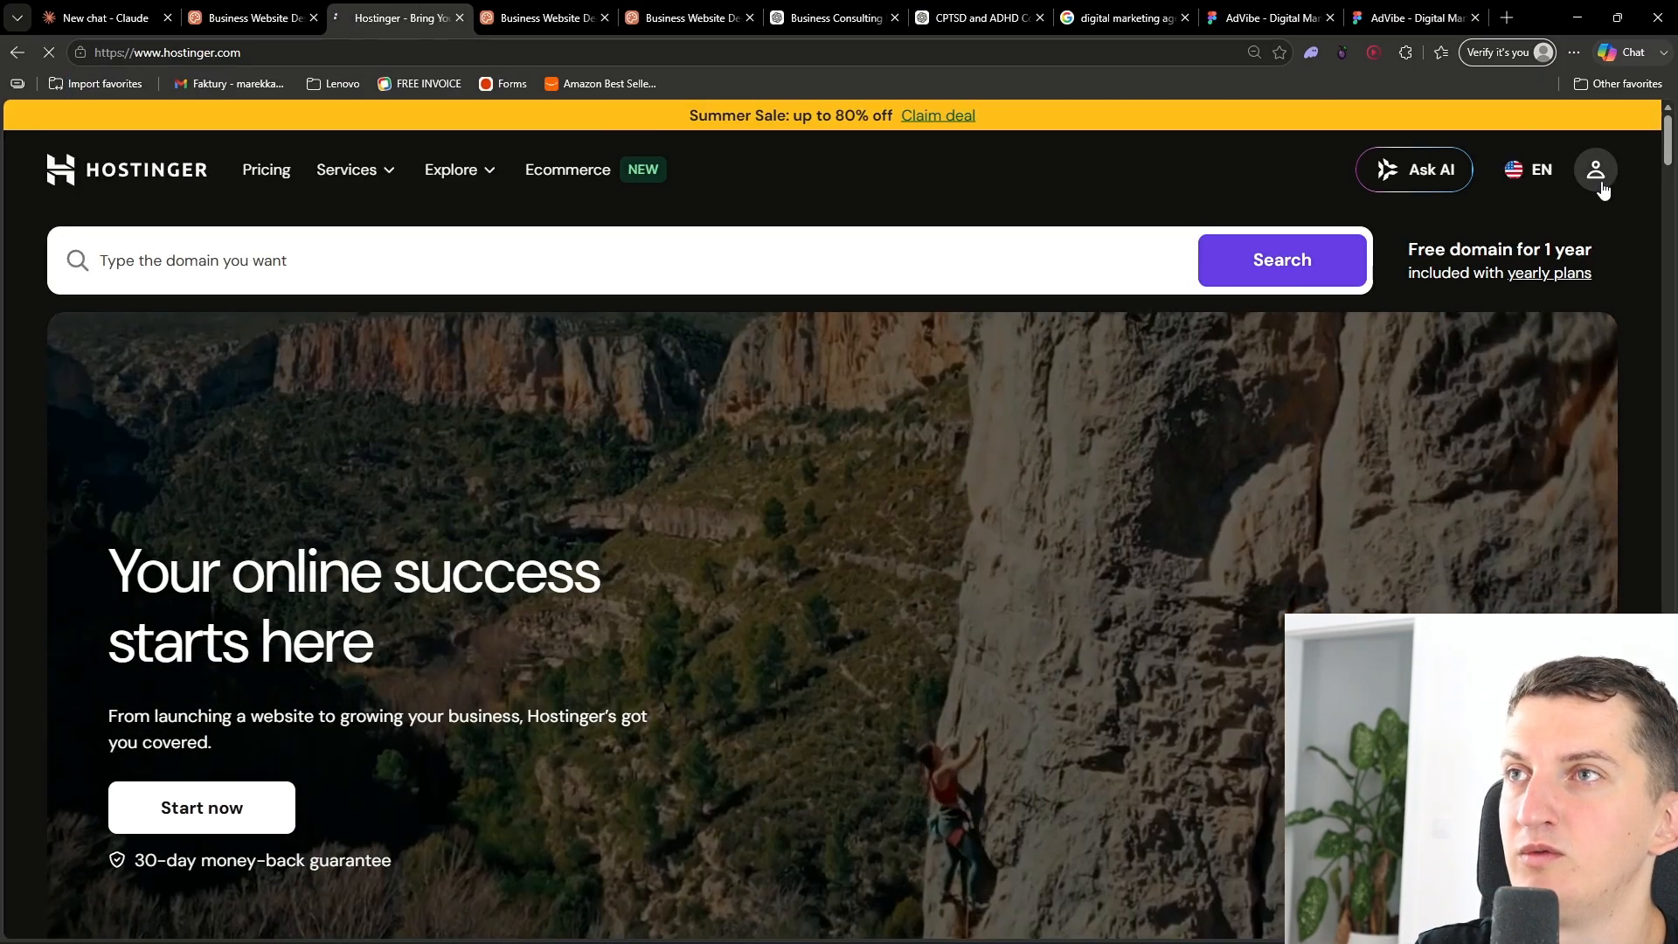
left_click(1597, 171)
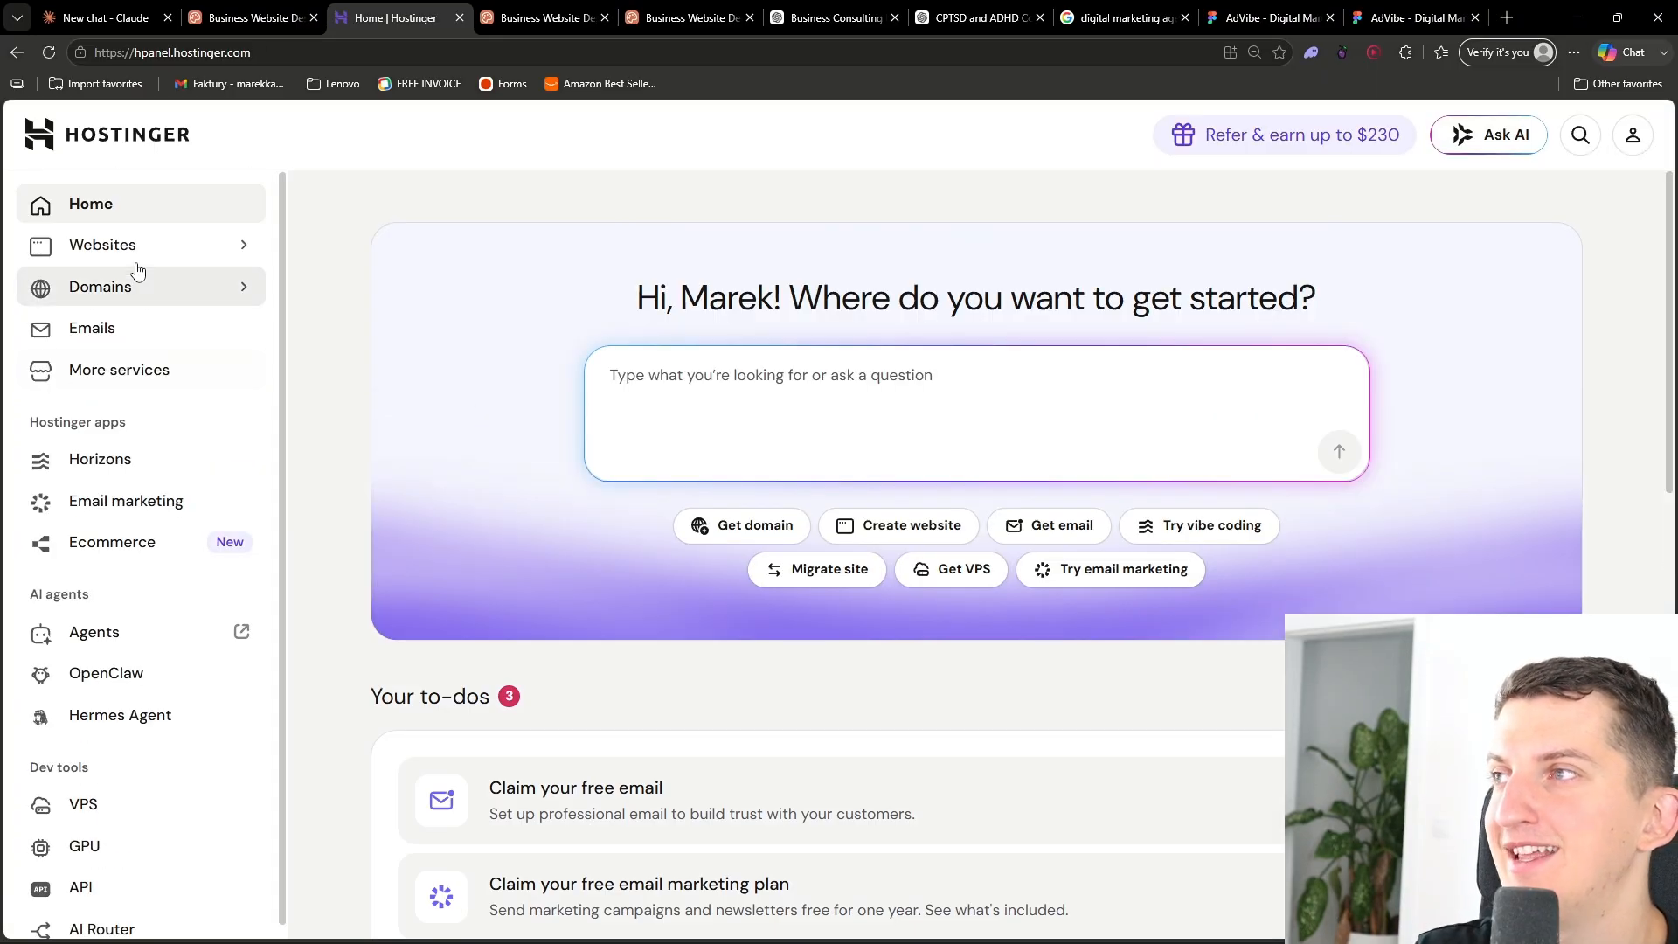
- Open the companytutorials.com website dashboard and go to its File Manager
left_click(129, 259)
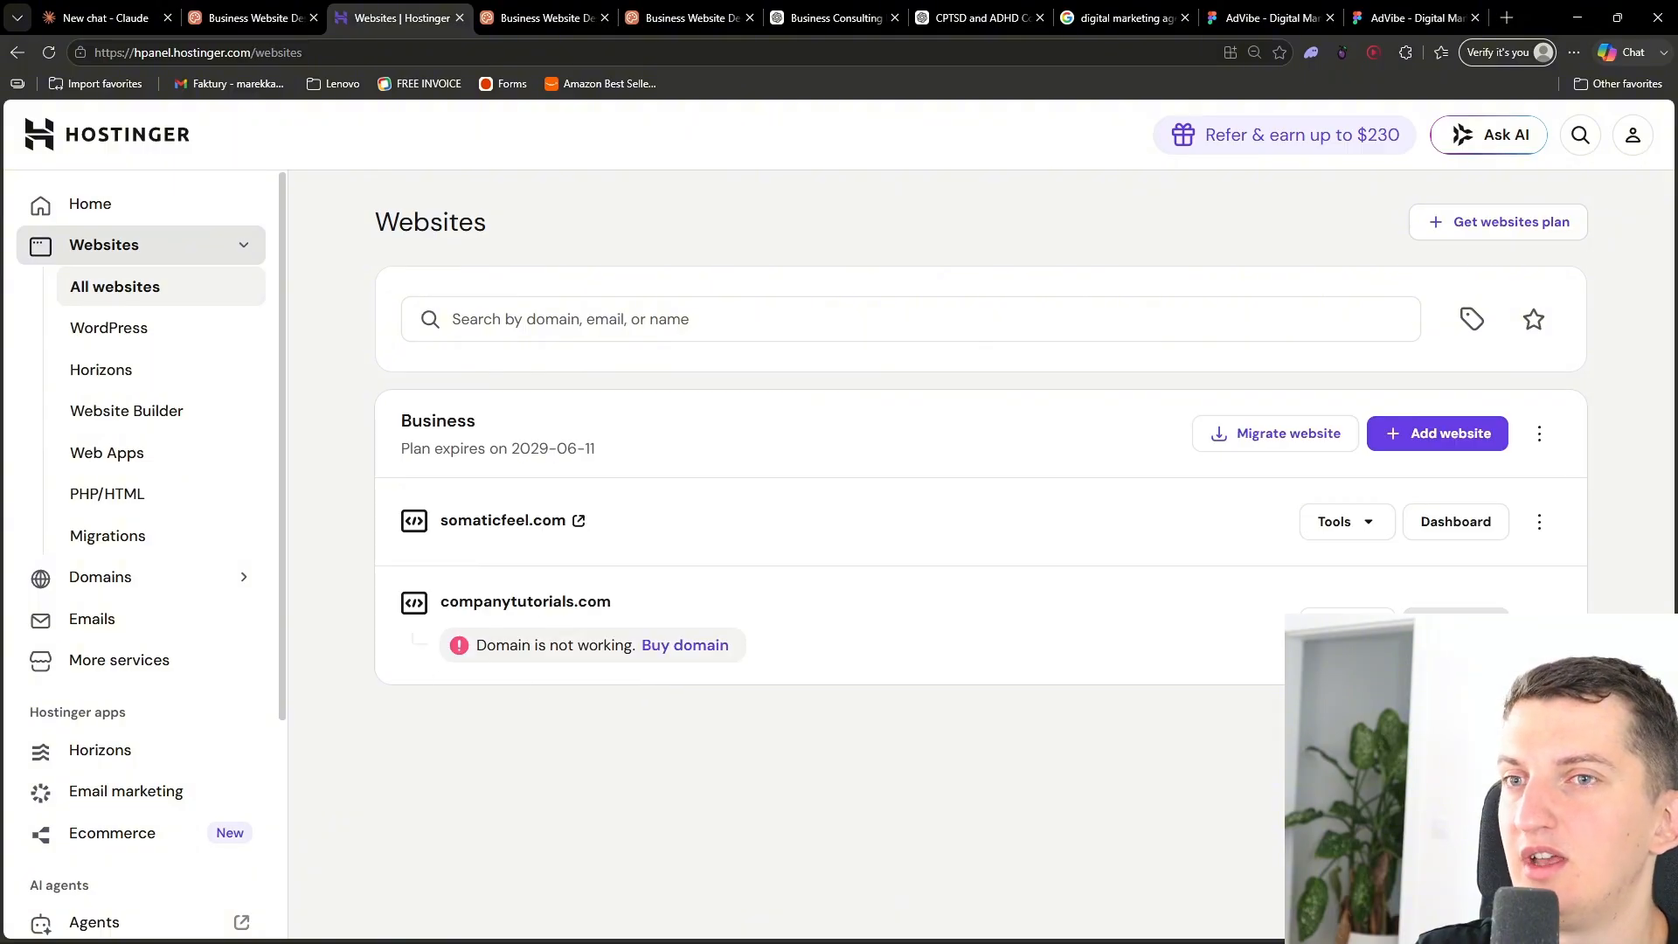
left_click(1456, 624)
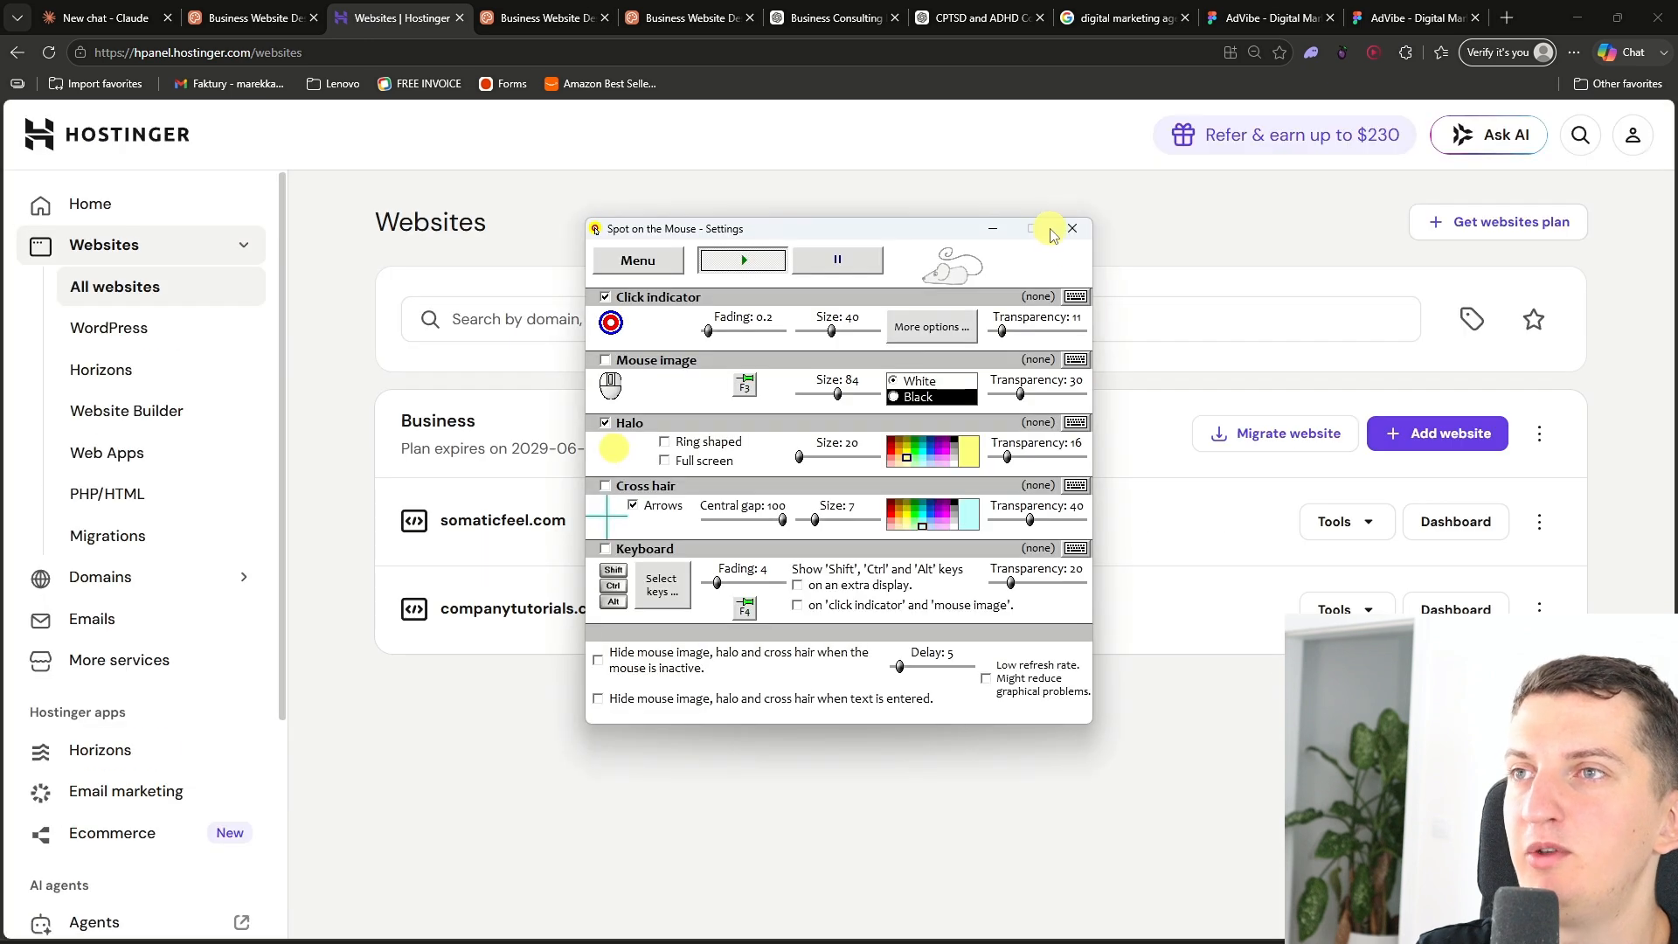
left_click(995, 229)
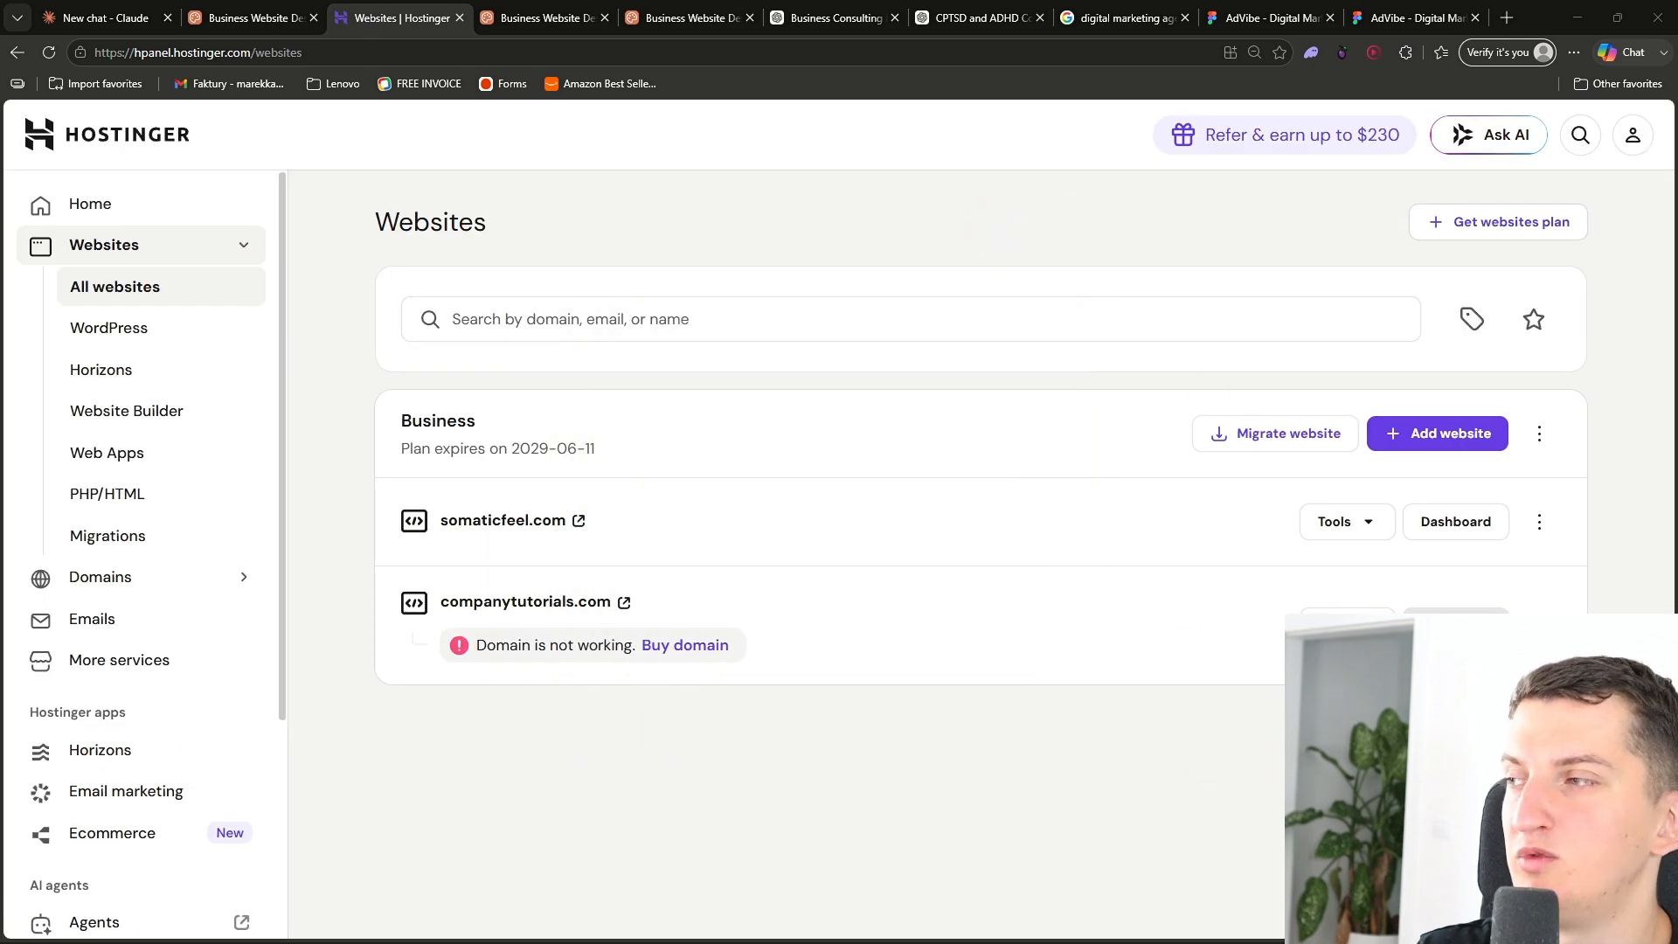
left_click(1457, 624)
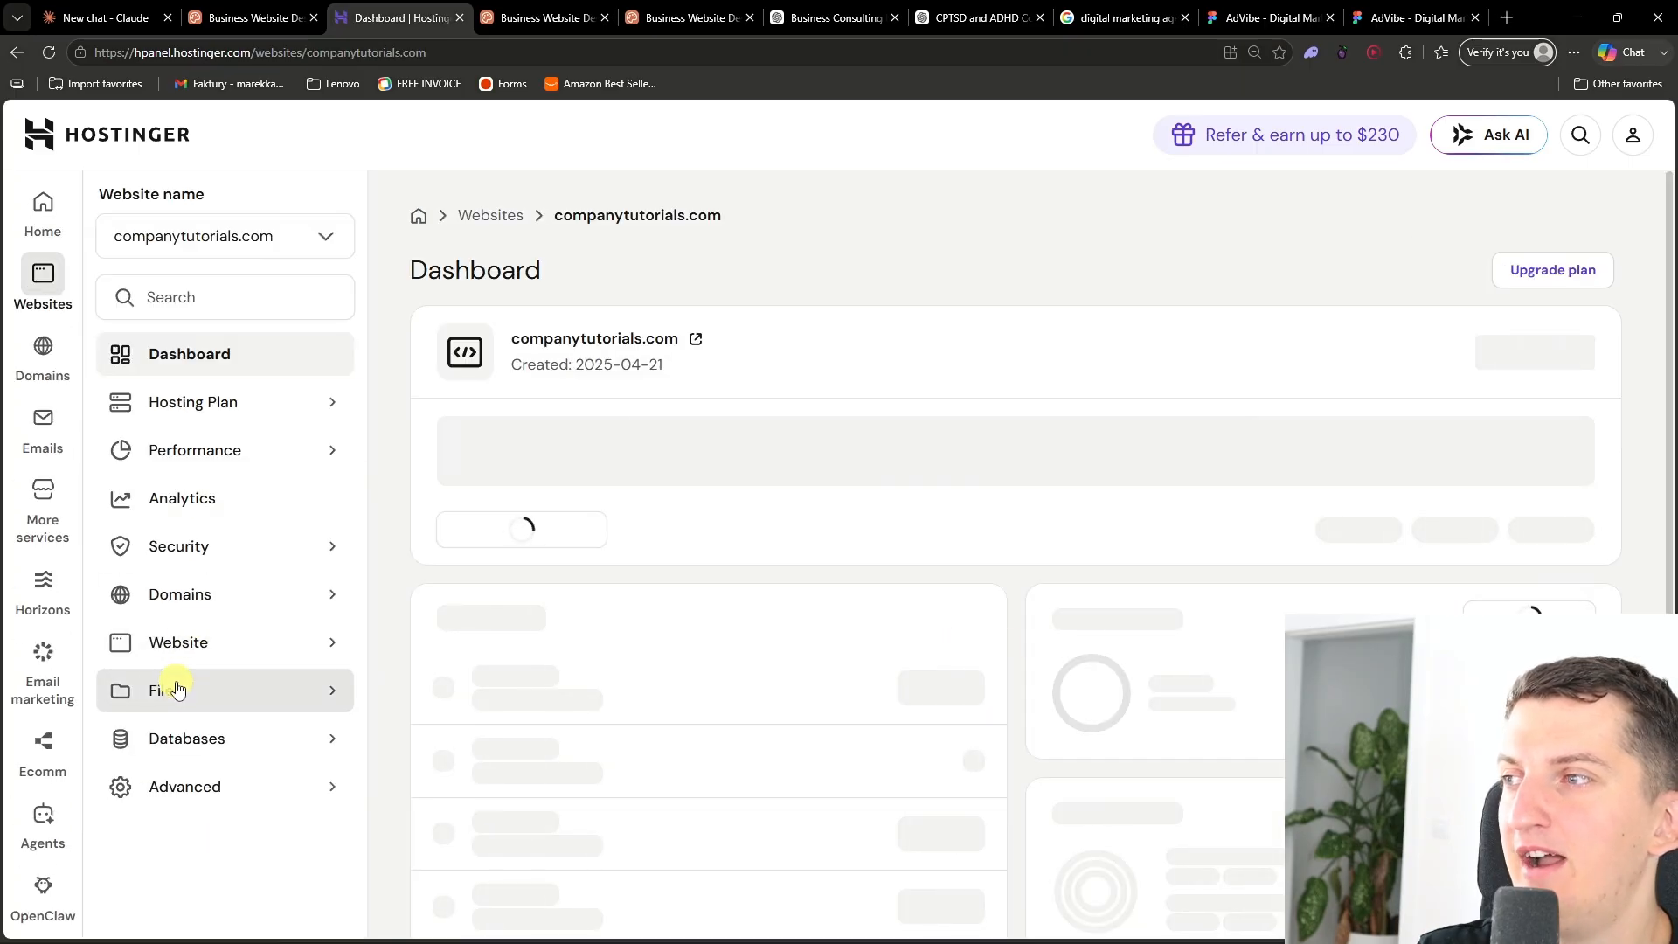
left_click(176, 687)
left_click(176, 739)
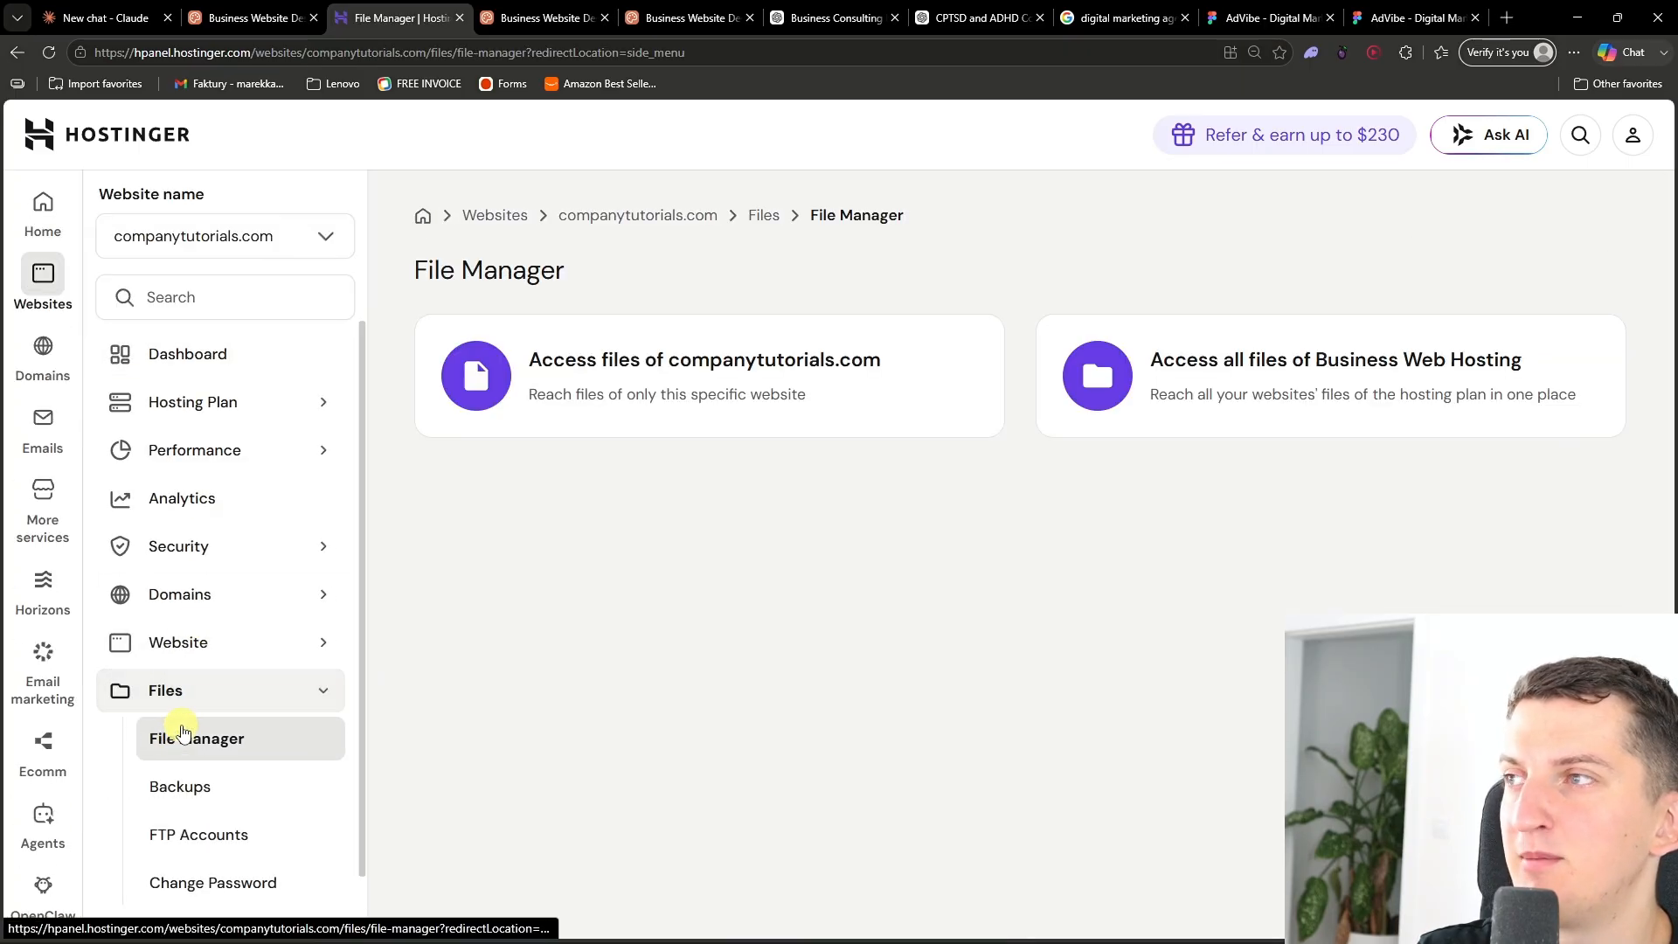
- Open the file manager for companytutorials.com's files and enter the public_html folder
left_click(679, 367)
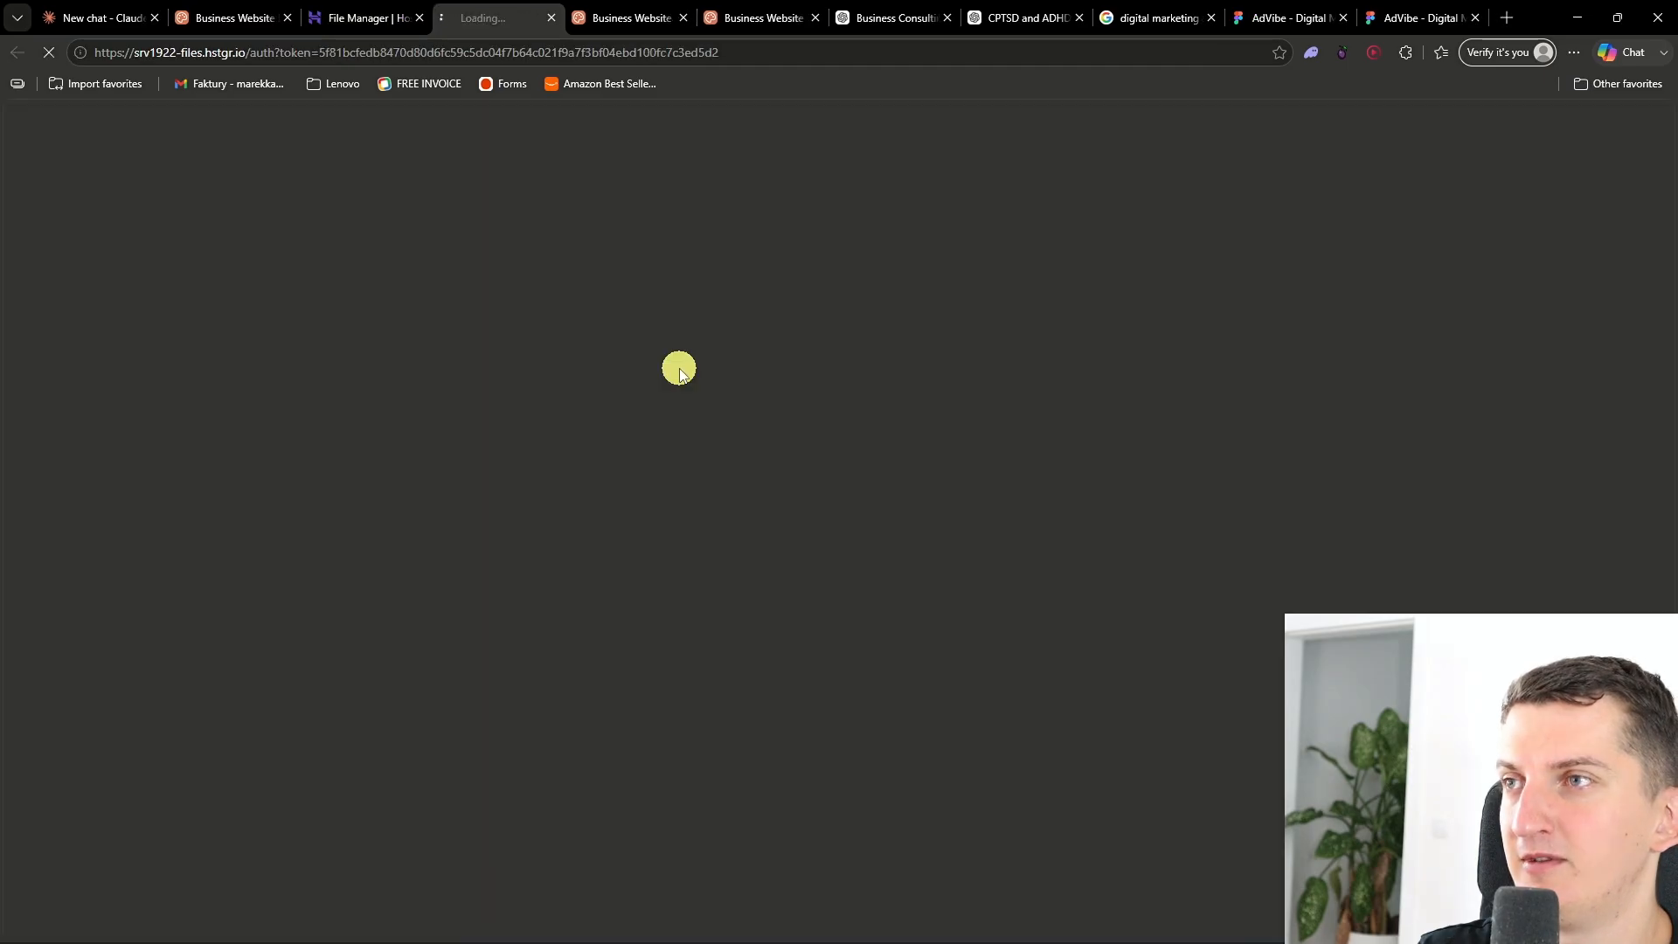
left_click(78, 18)
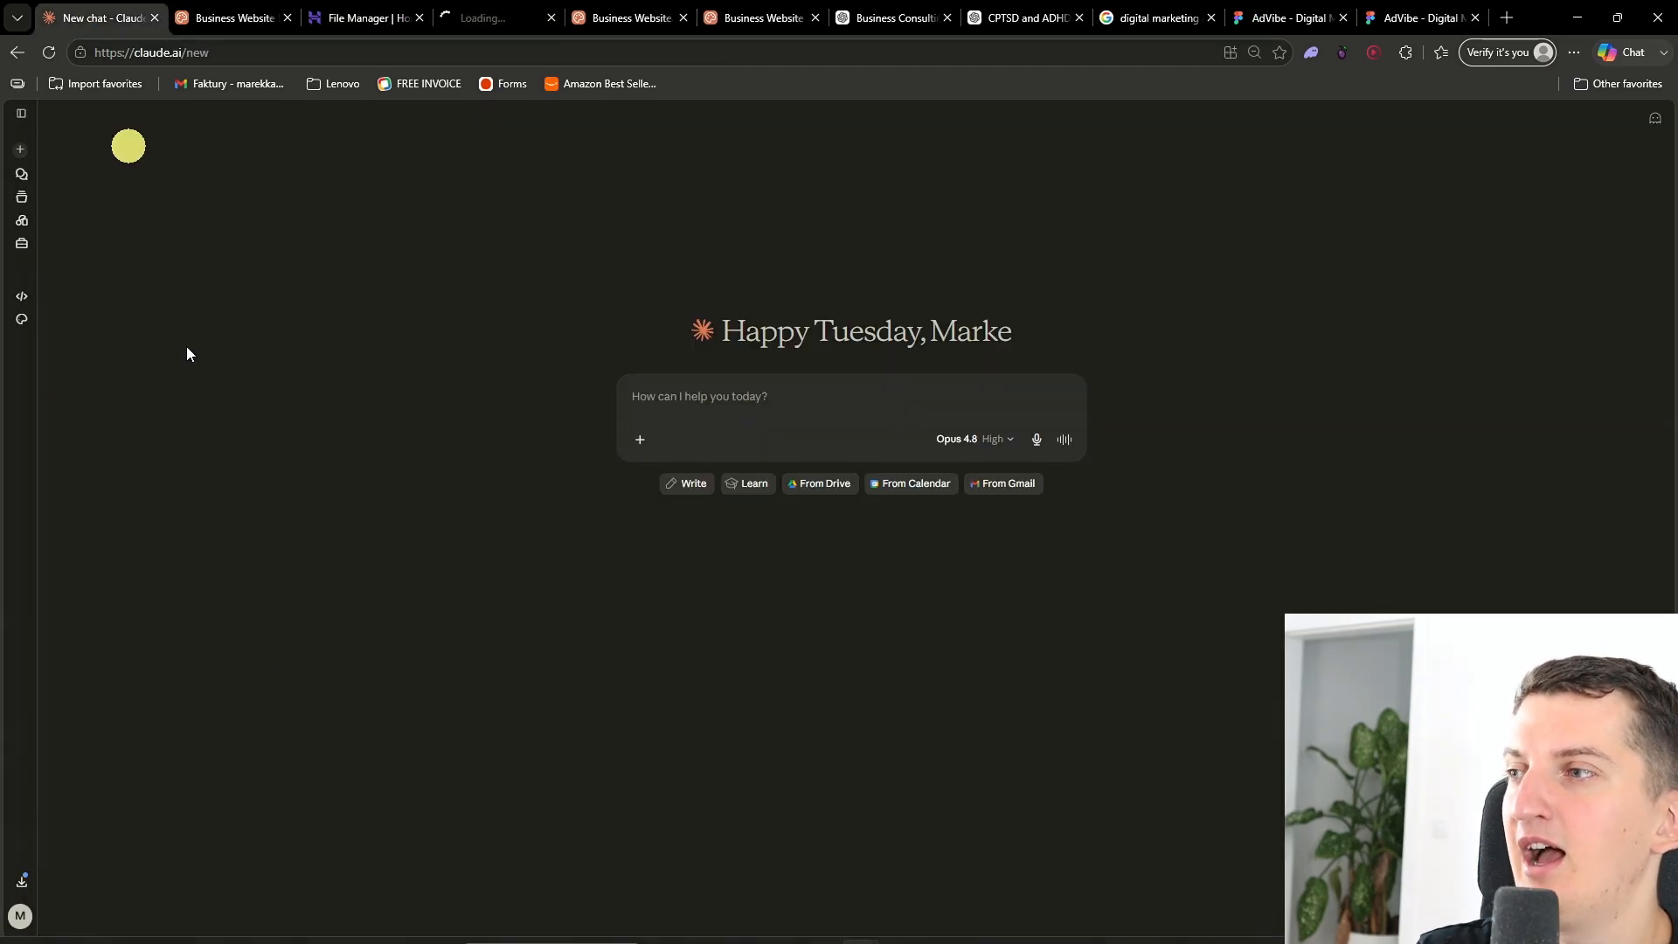
left_click(201, 17)
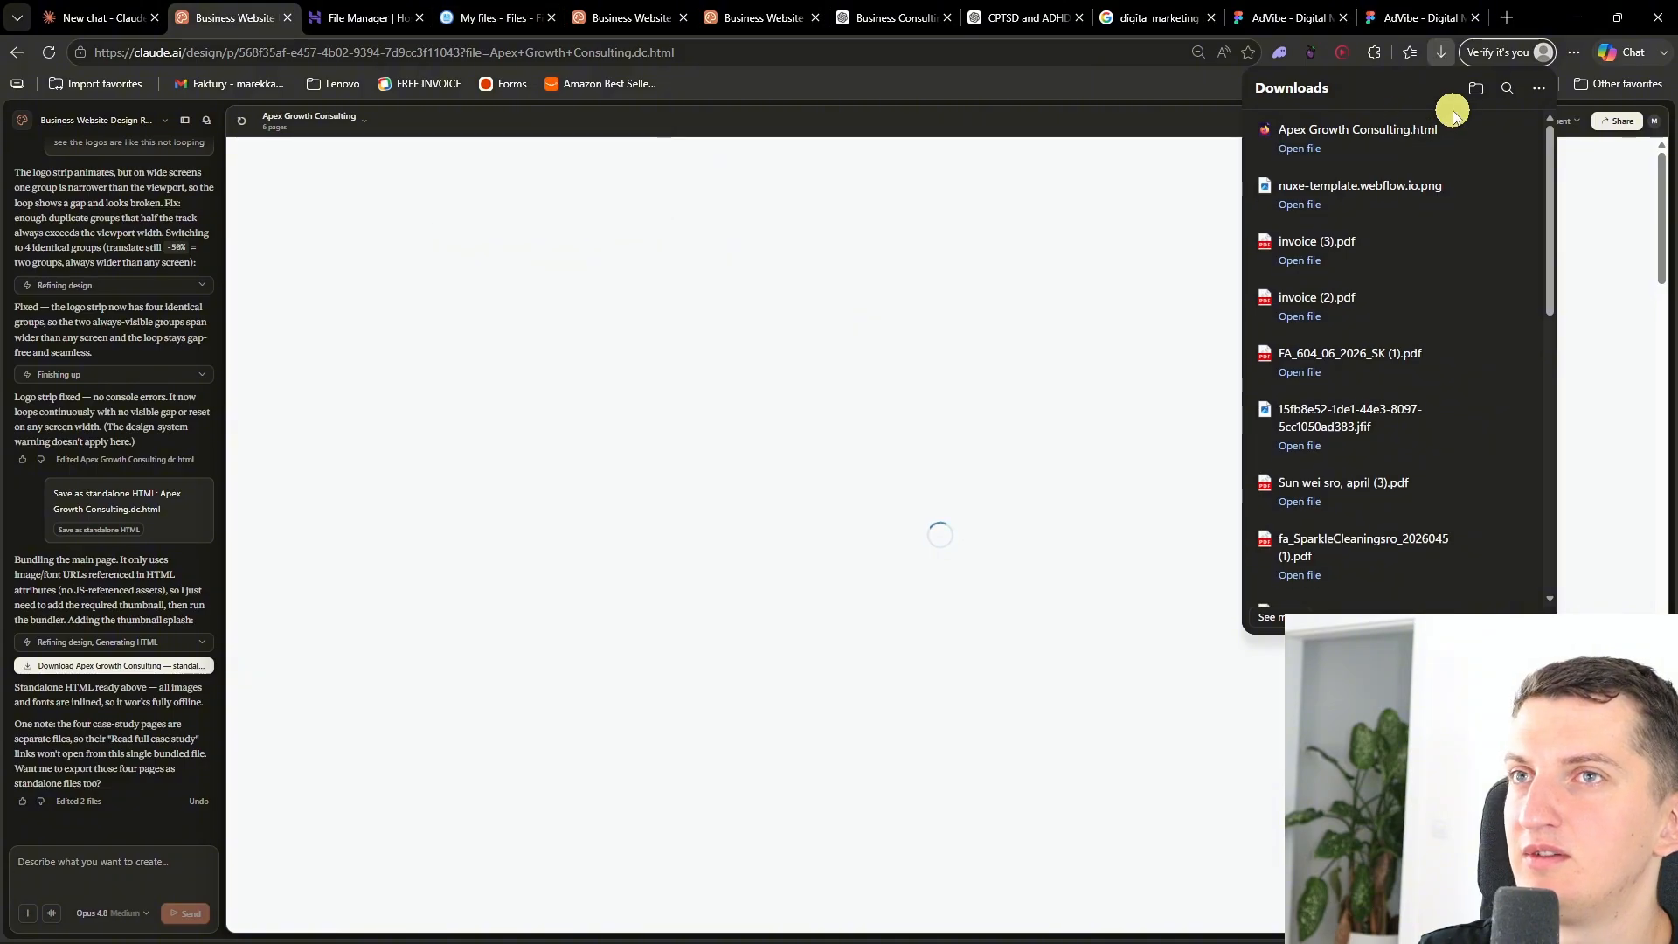
left_click(1477, 146)
left_click(395, 9)
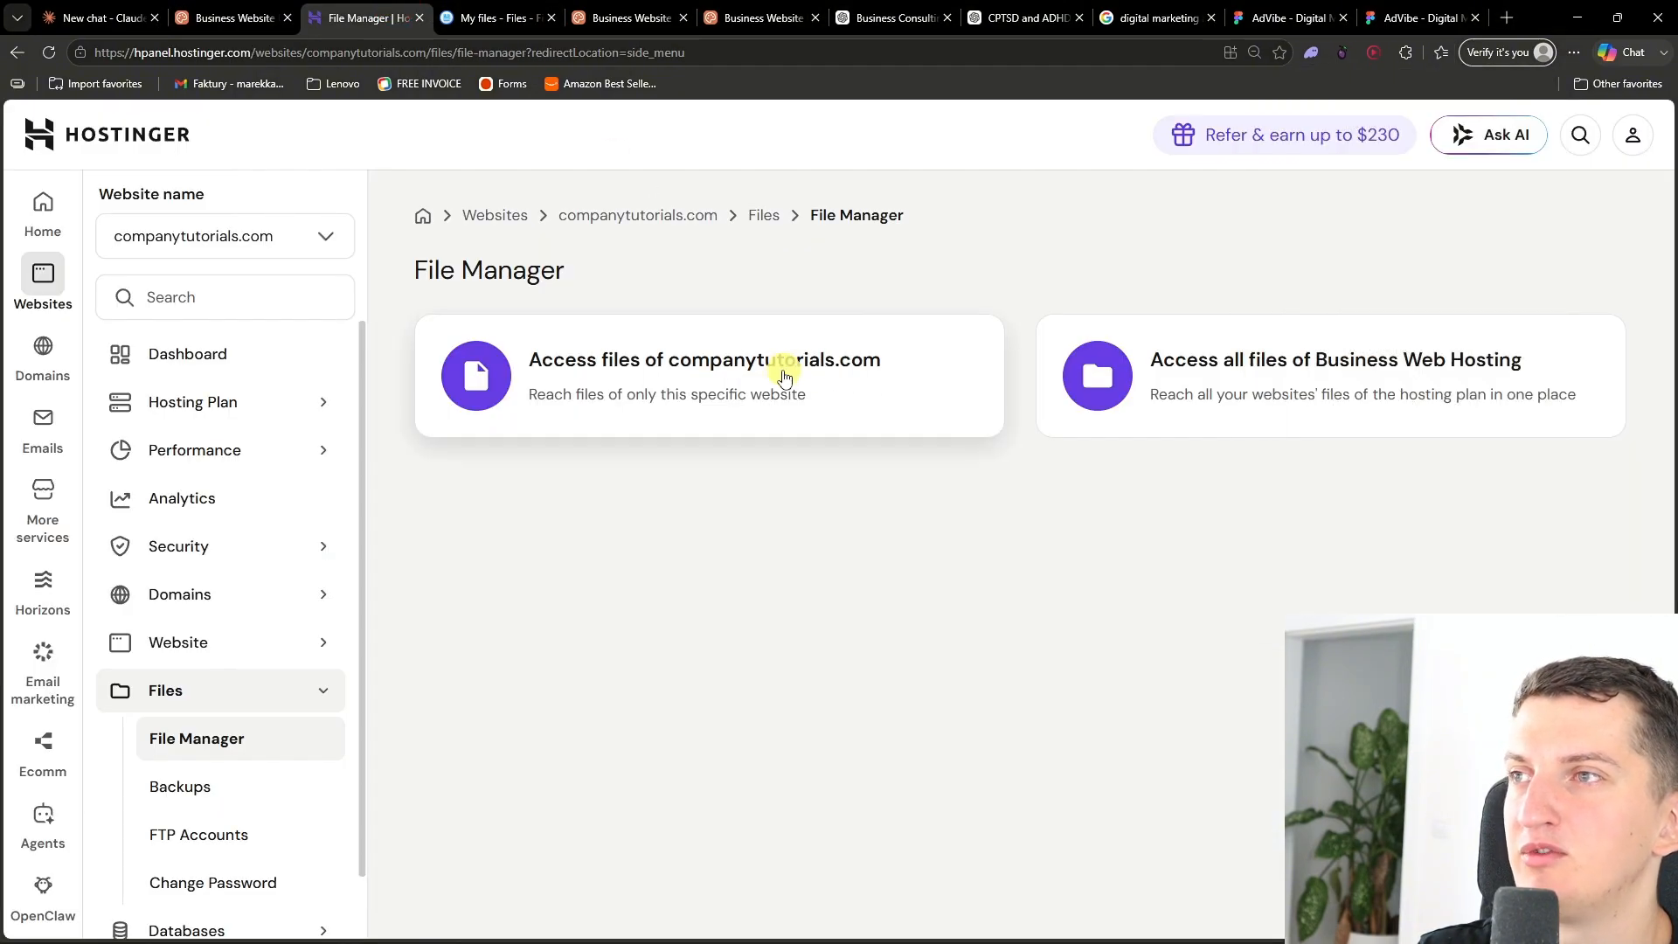
left_click(535, 10)
left_click(573, 351)
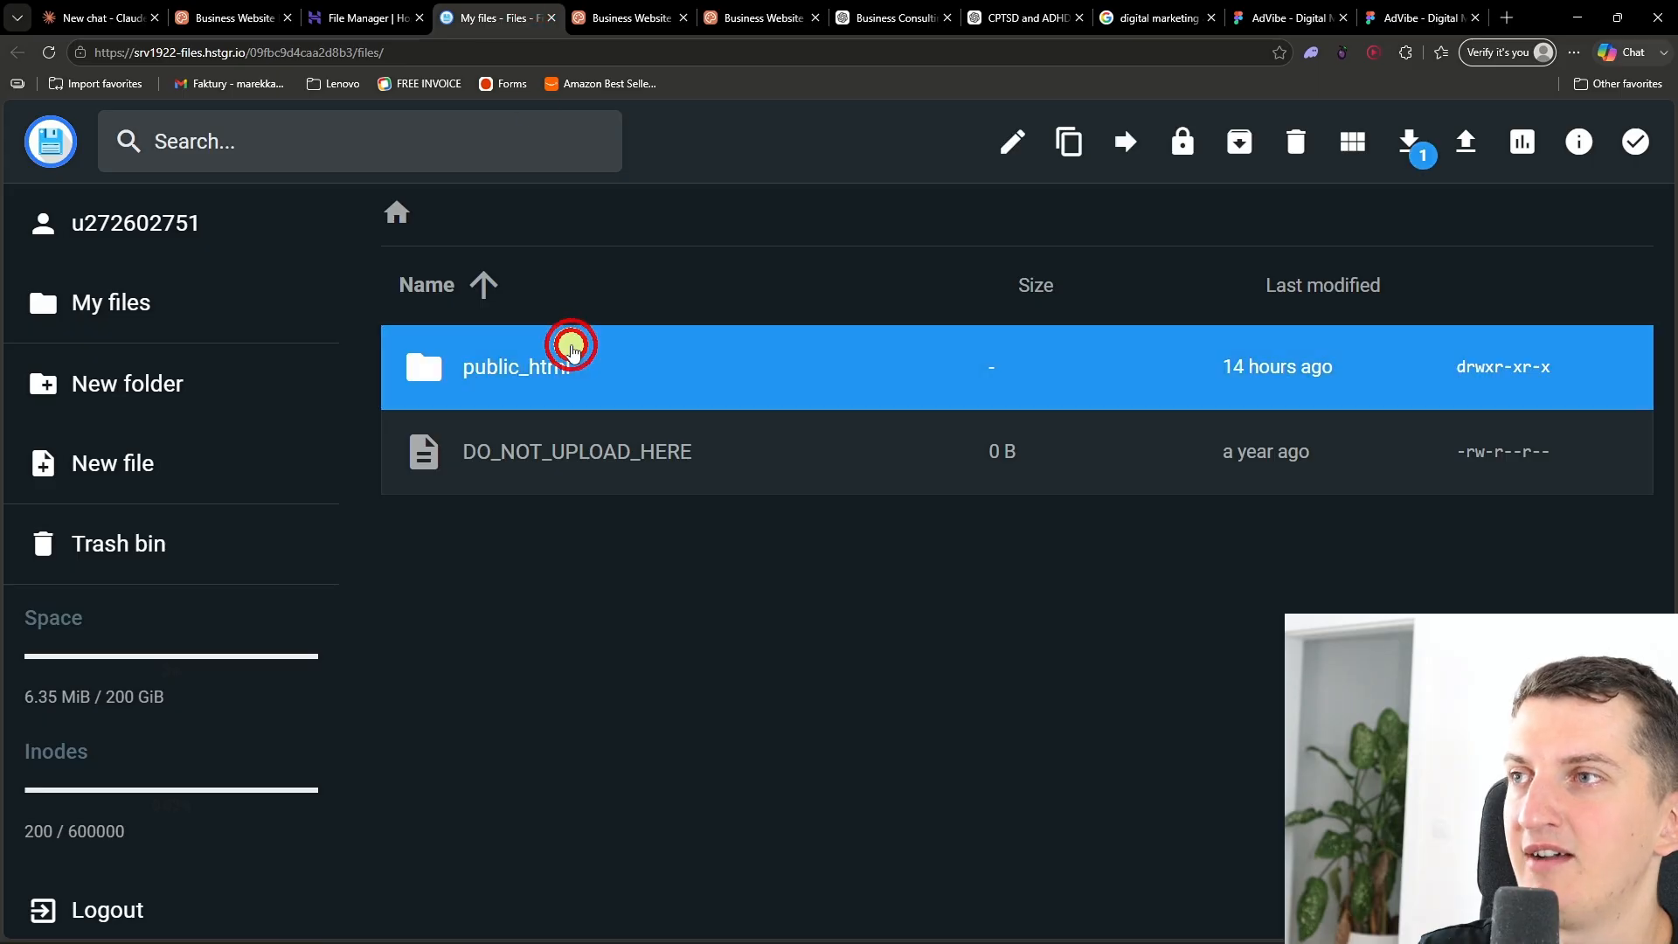
double_click(538, 354)
- Delete the existing standalone HTML file from the public_html folder
left_click(798, 371)
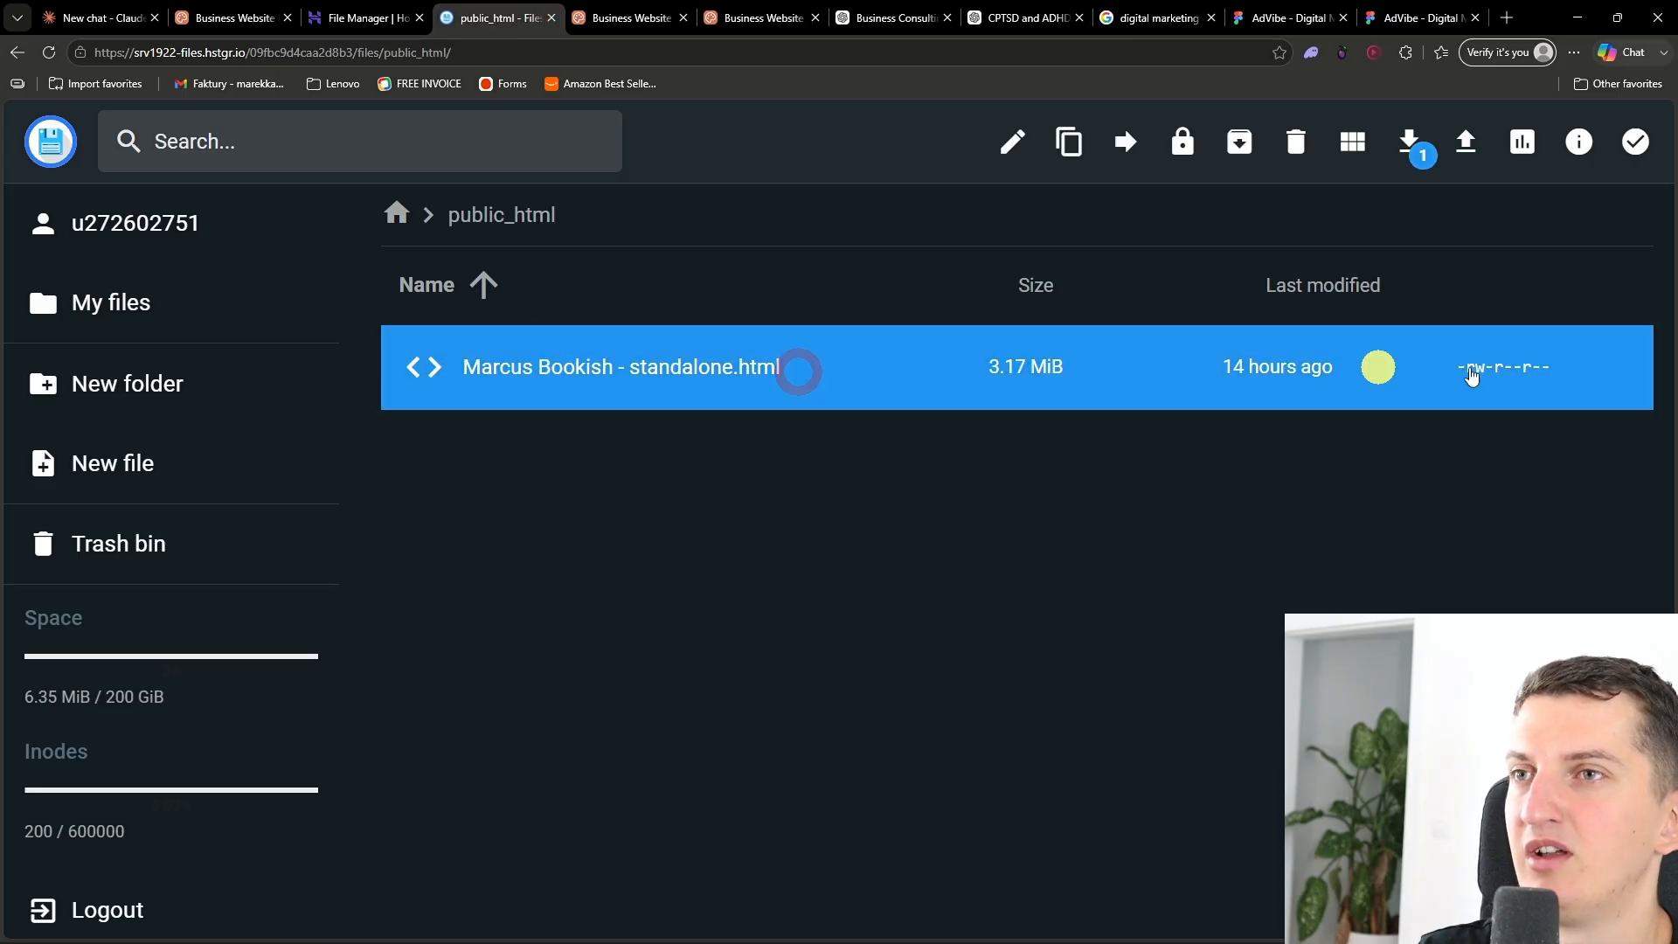
left_click(1296, 142)
left_click(1056, 566)
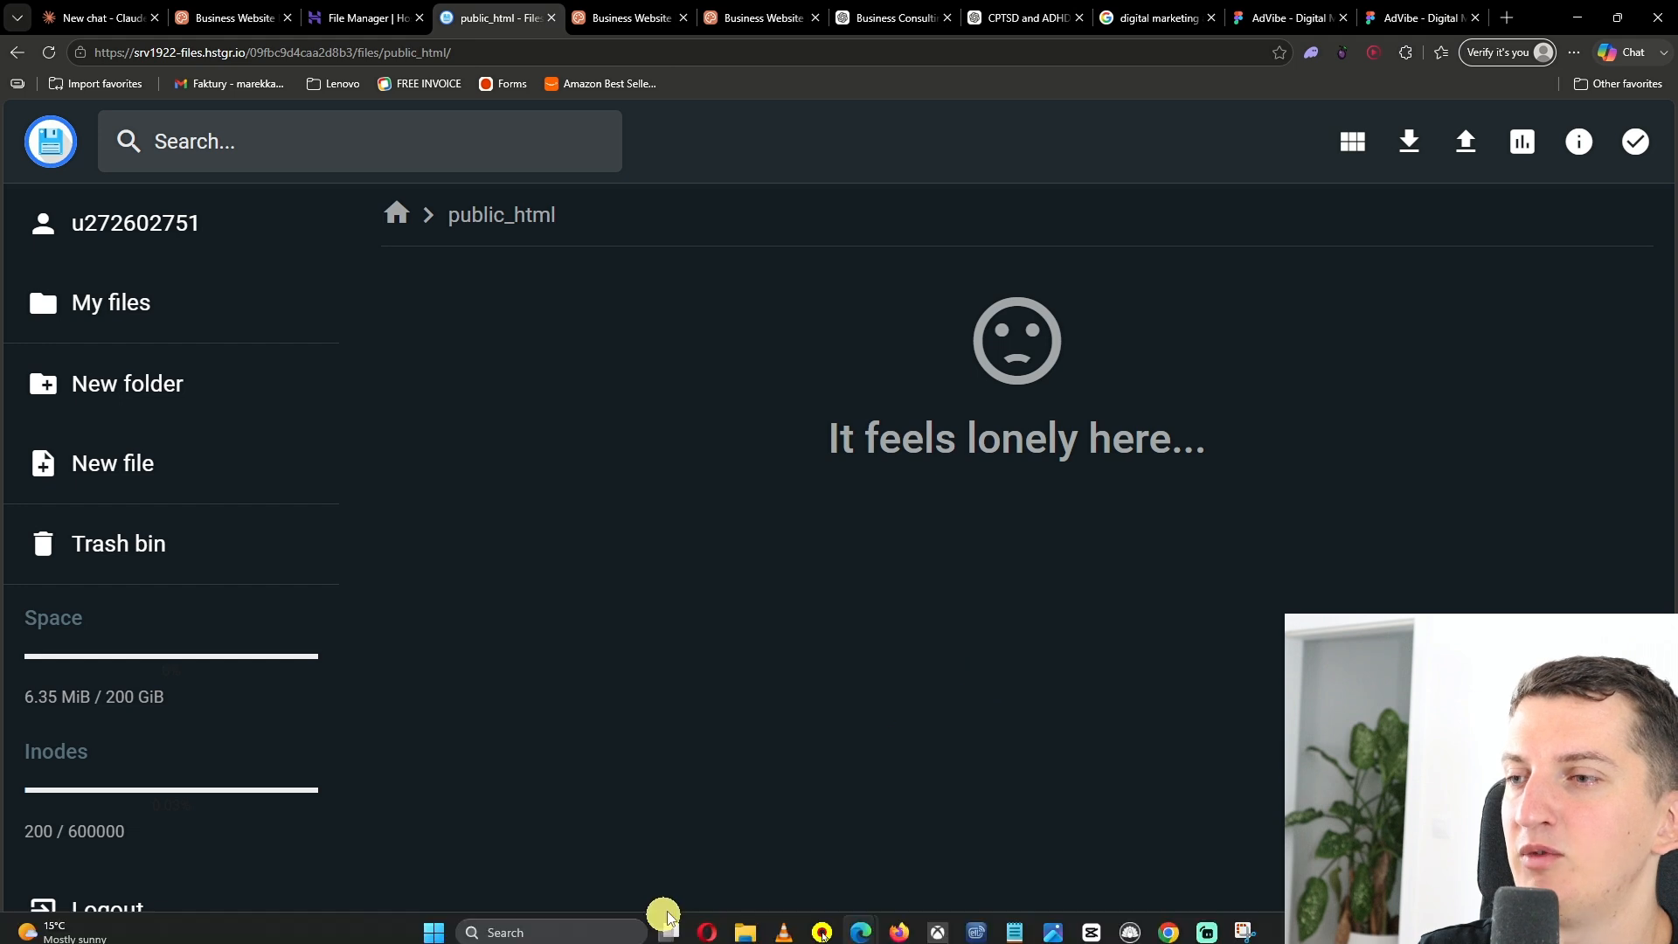
- Upload Apex Growth Consulting.html from the Downloads folder into public_html
mouse_move(741, 925)
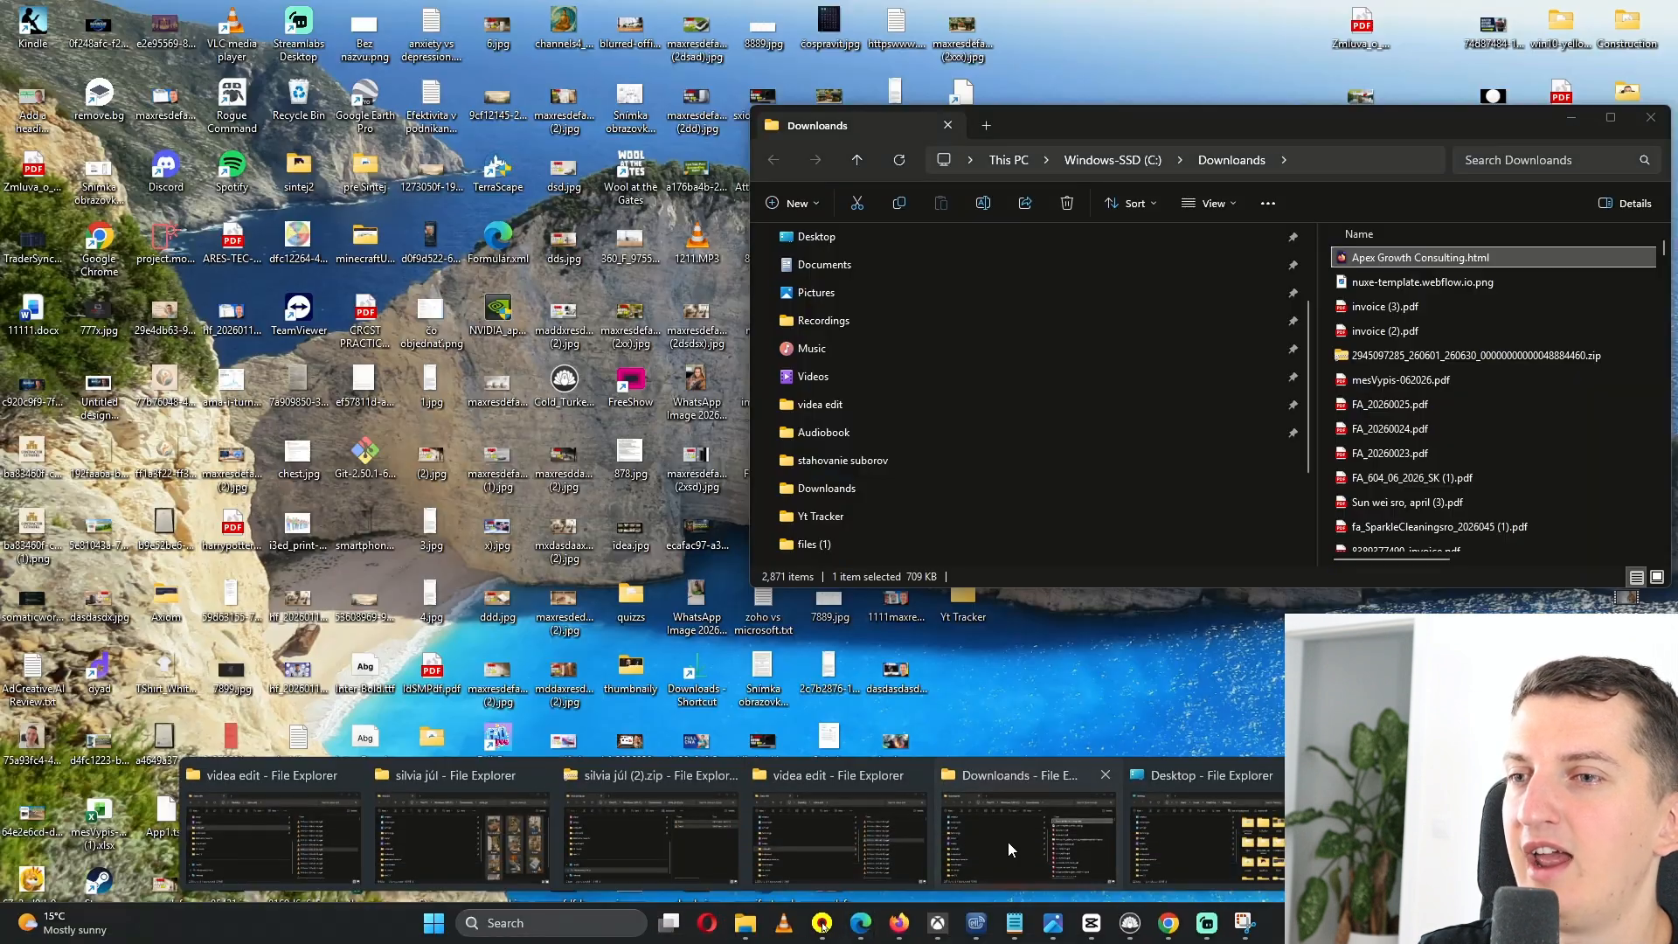
left_click(1028, 839)
left_click_drag(1398, 257, 562, 513)
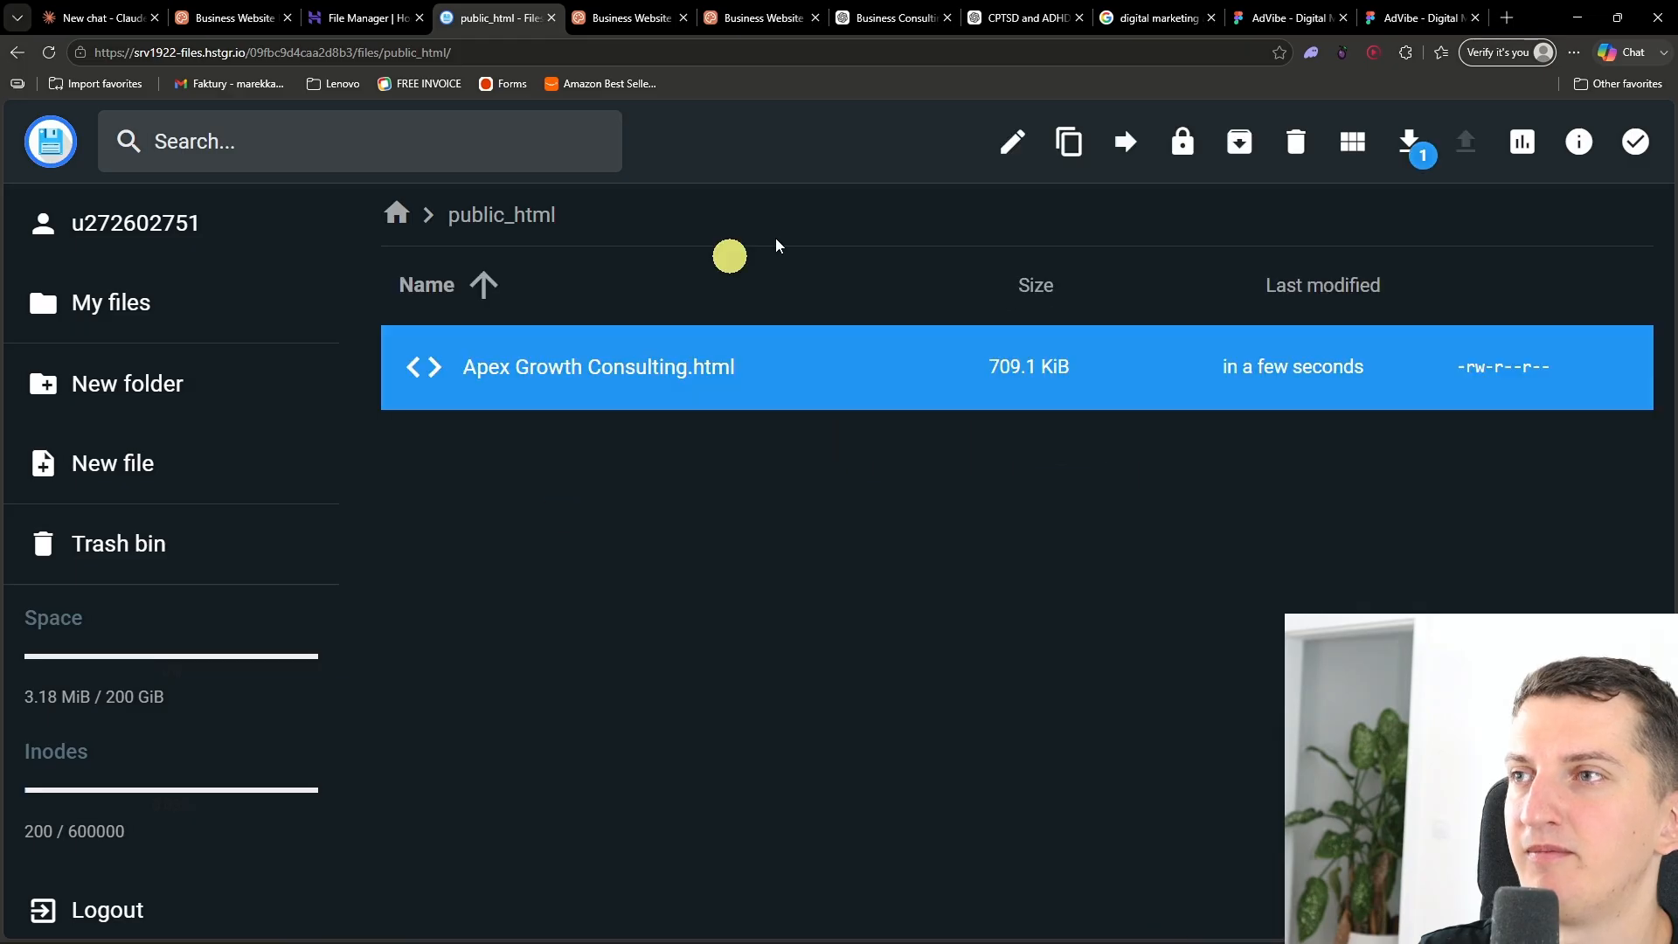
- Rename the uploaded Apex Growth Consulting.html file to index.html
left_click(1014, 143)
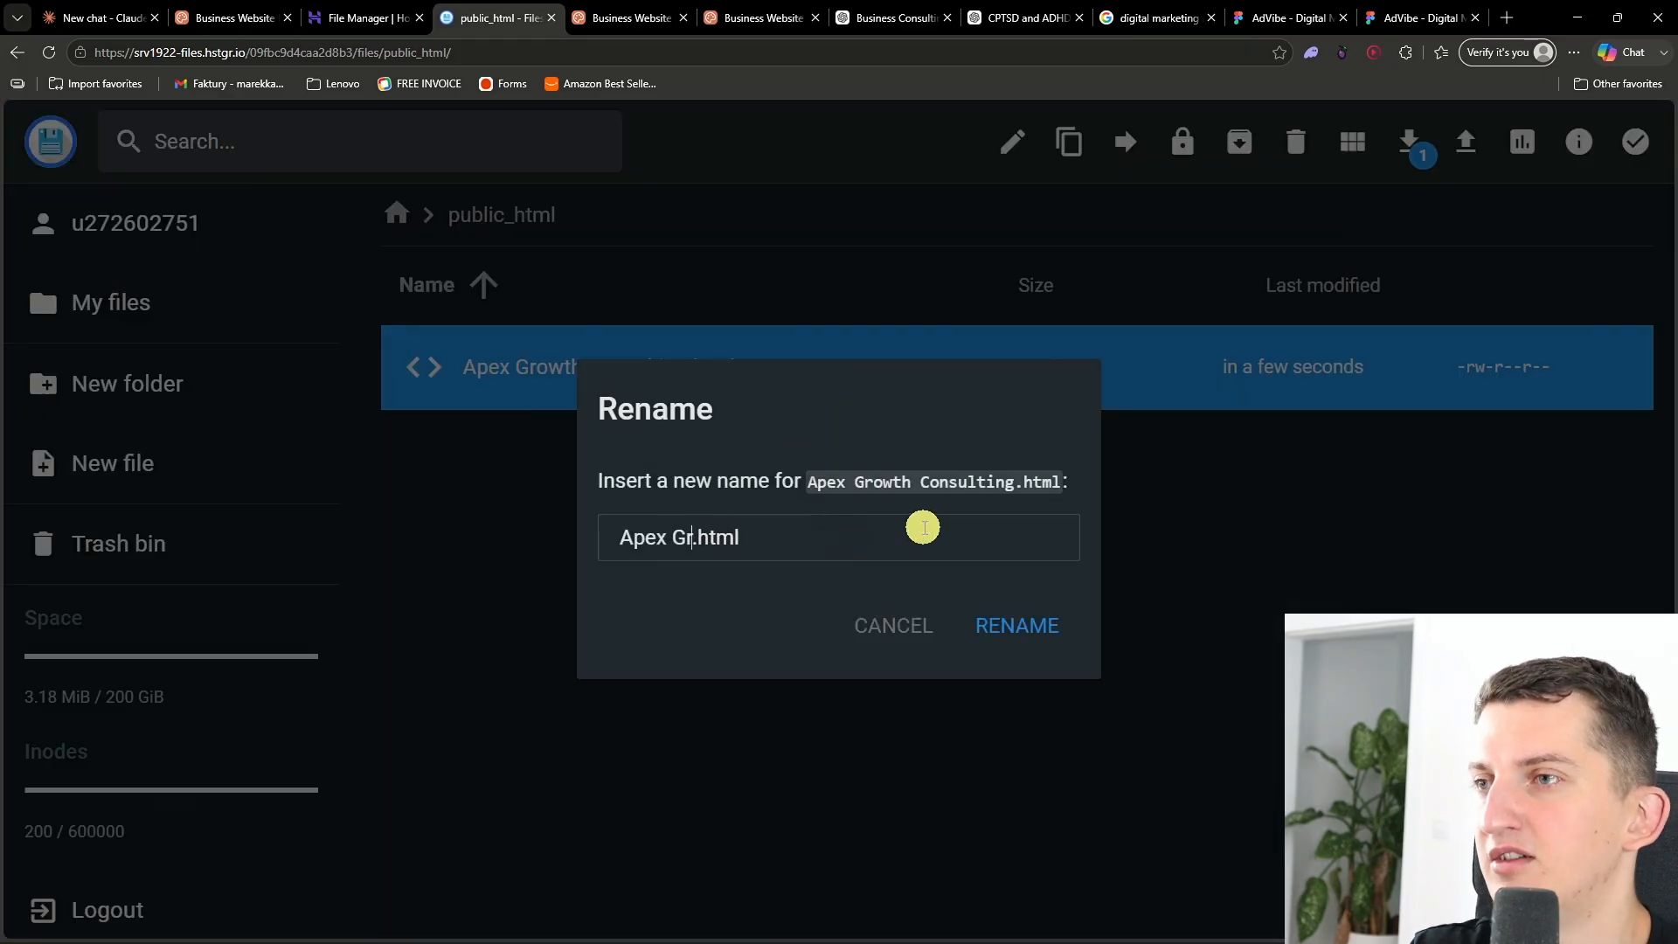
left_click(1018, 625)
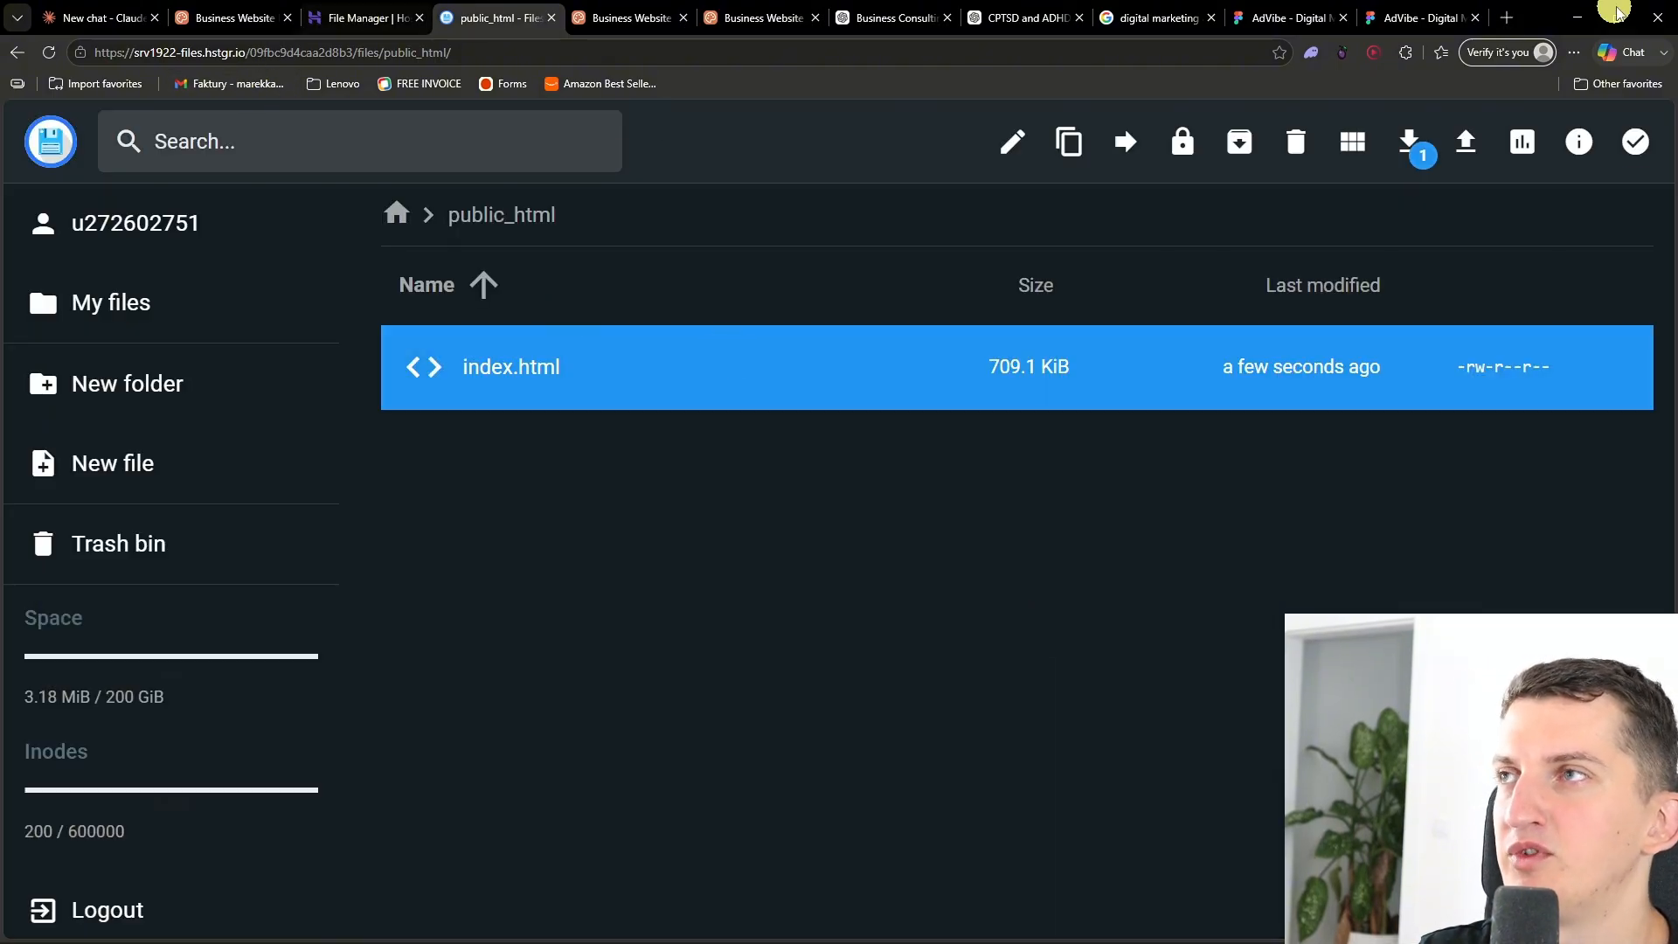
- Open the live companytutorials.com site from the list of all websites
left_click(359, 18)
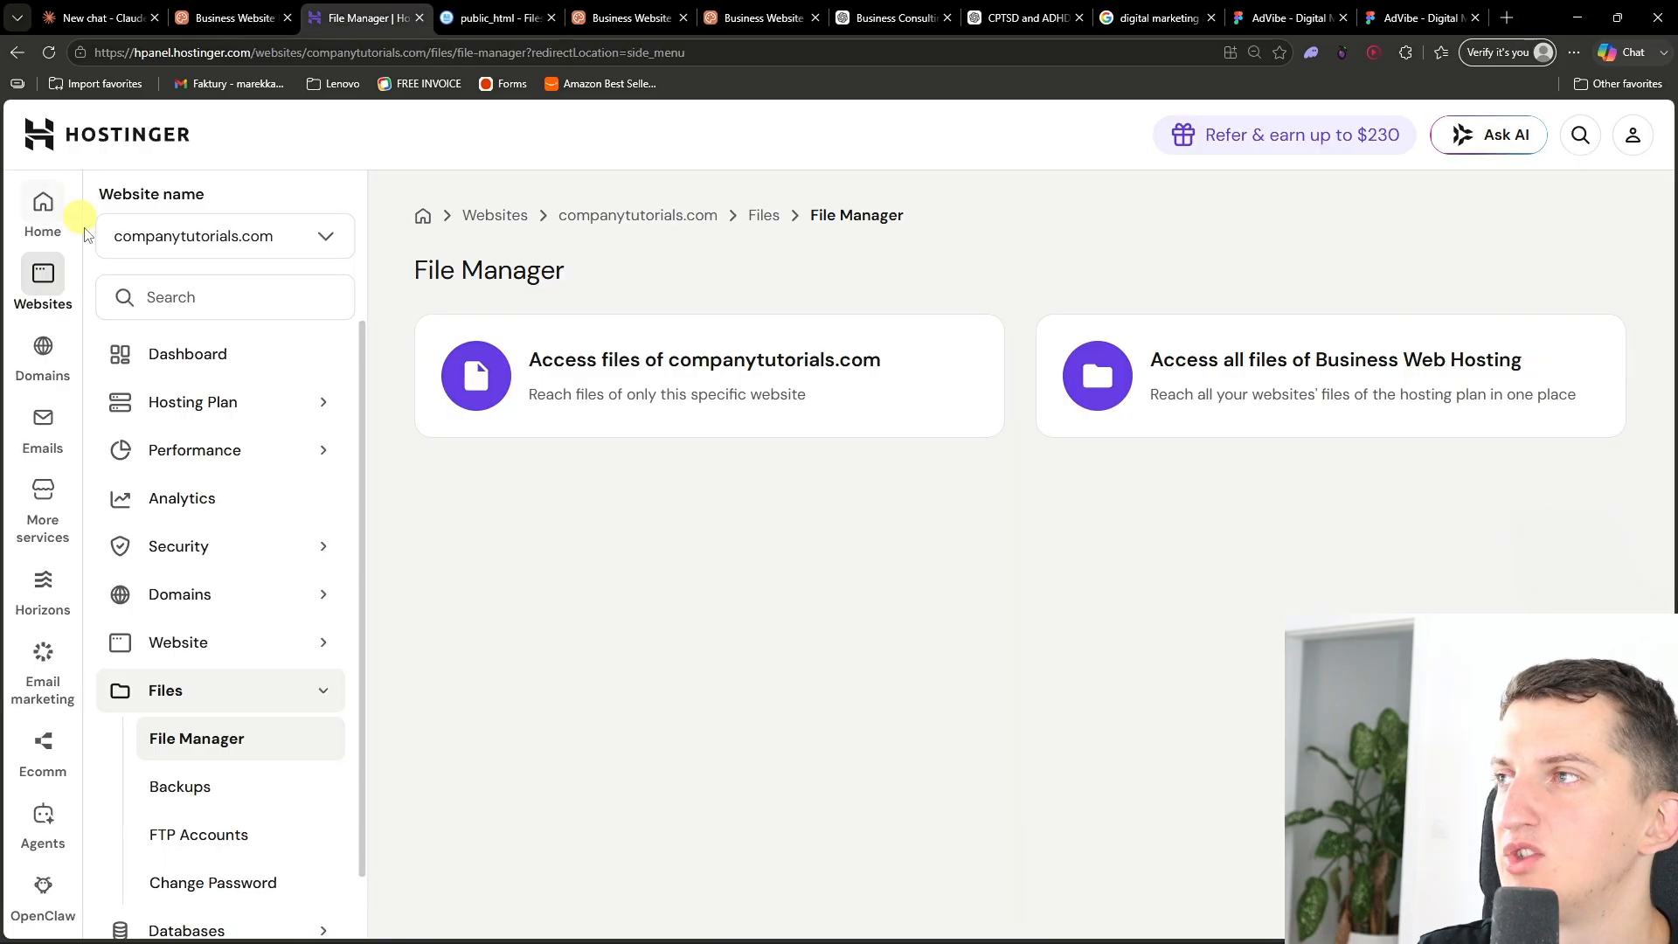
mouse_move(42, 298)
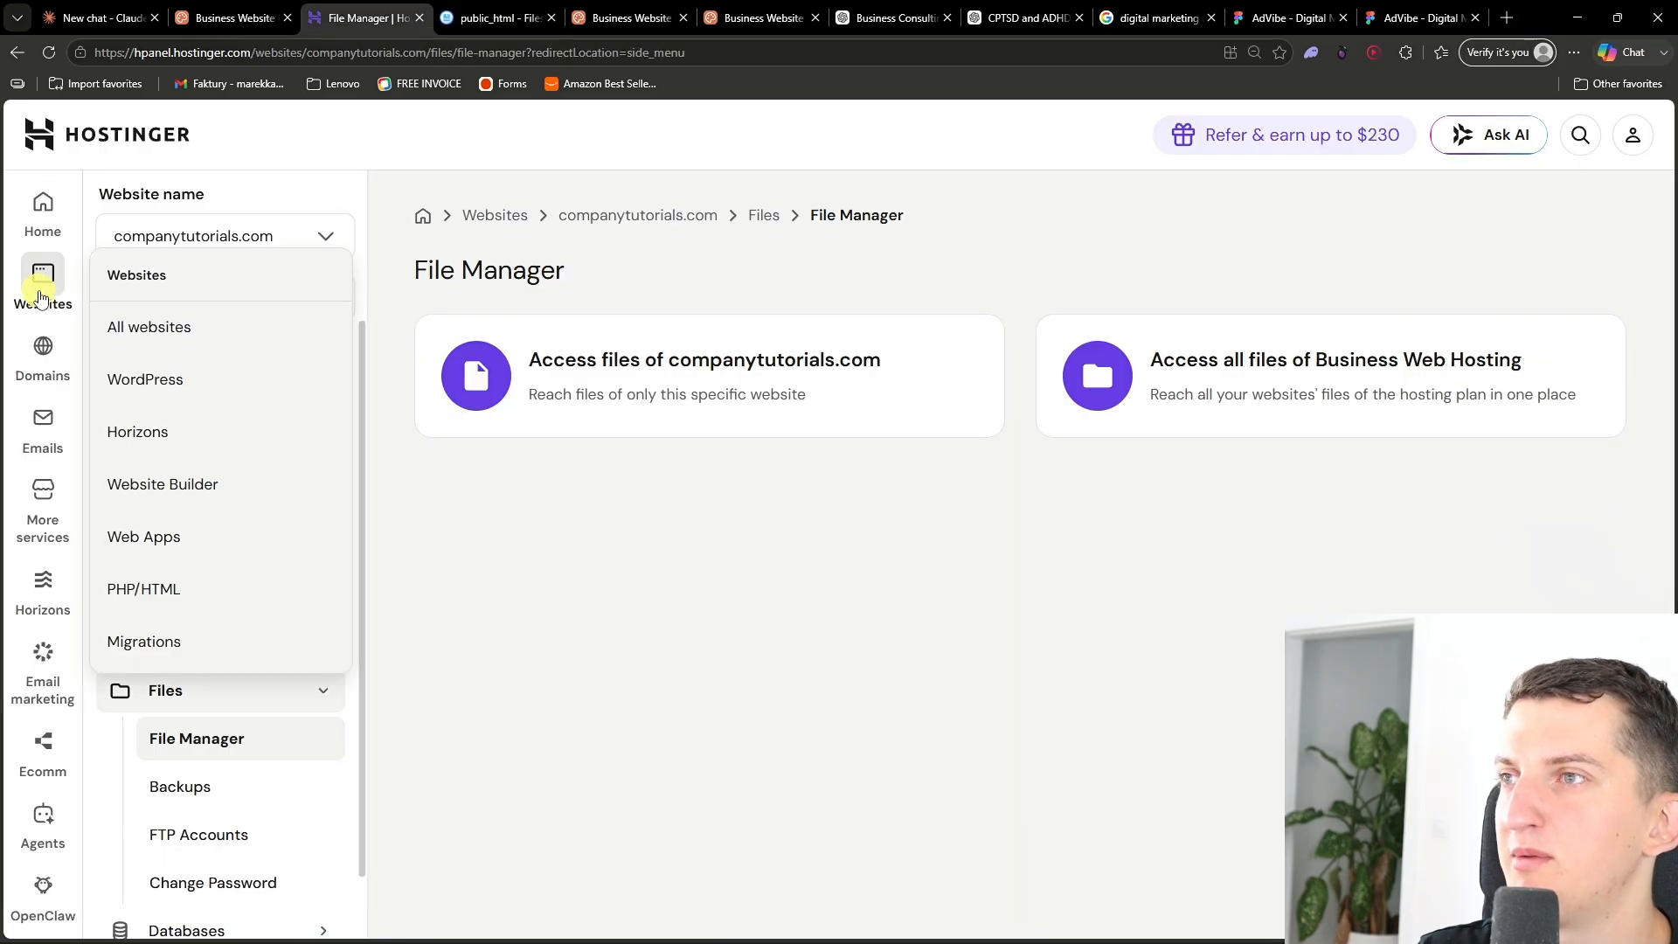
left_click(158, 328)
left_click(535, 600)
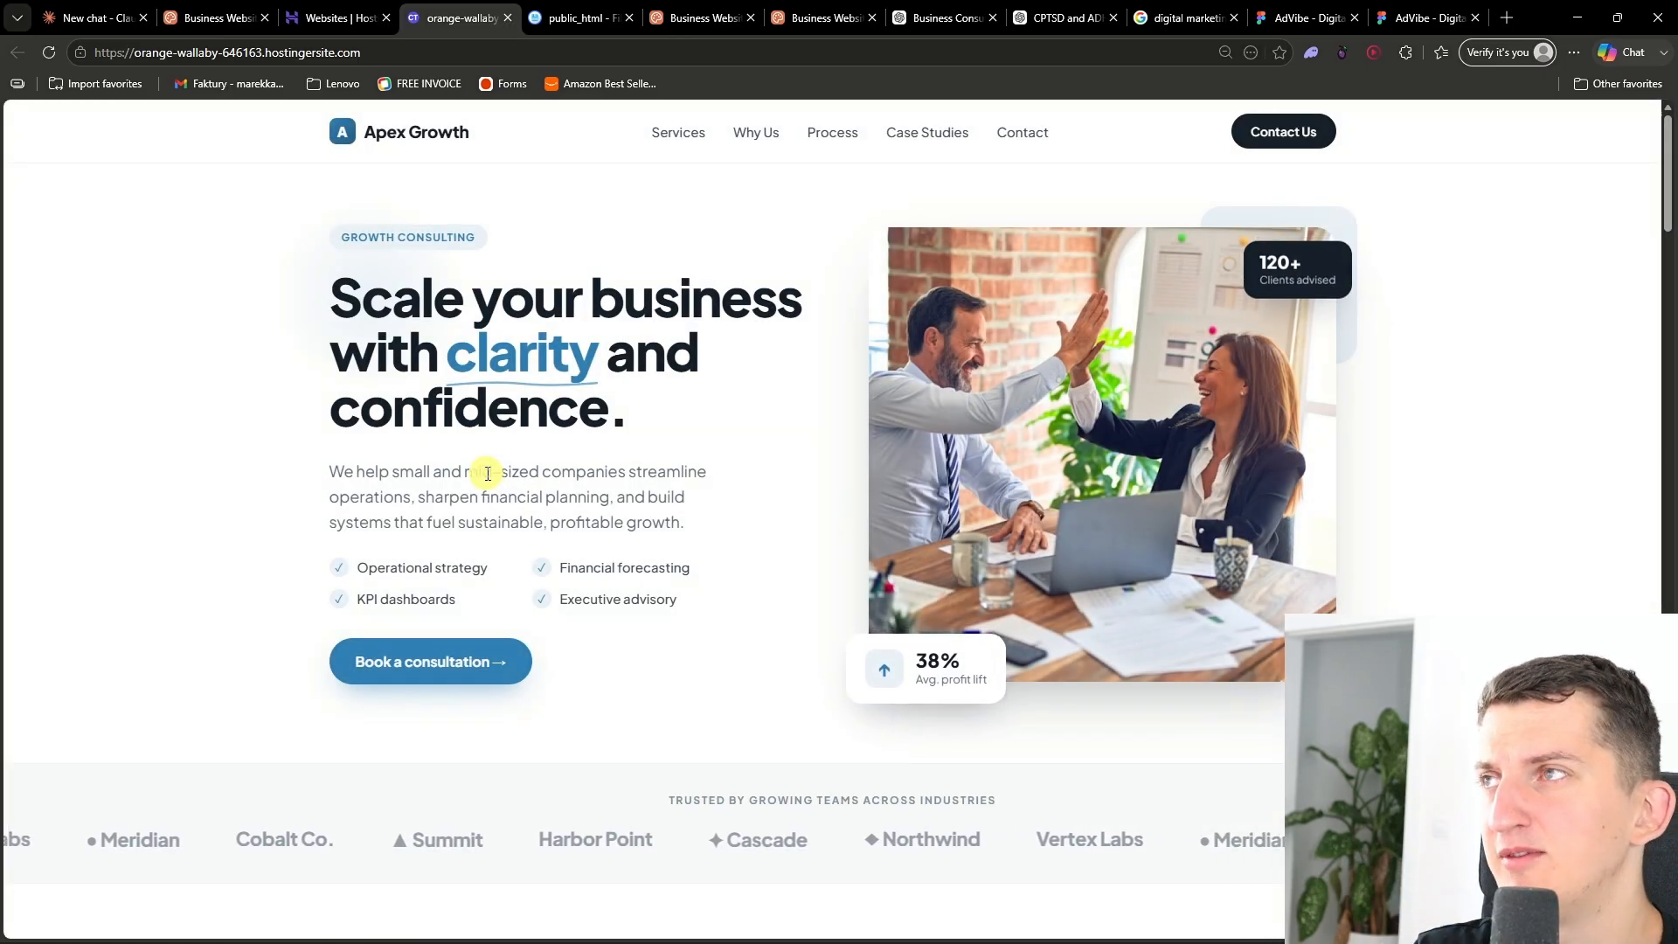
- Browse the live site and test a Read full case study link
left_click(760, 573)
scroll(761, 564, "down", 8)
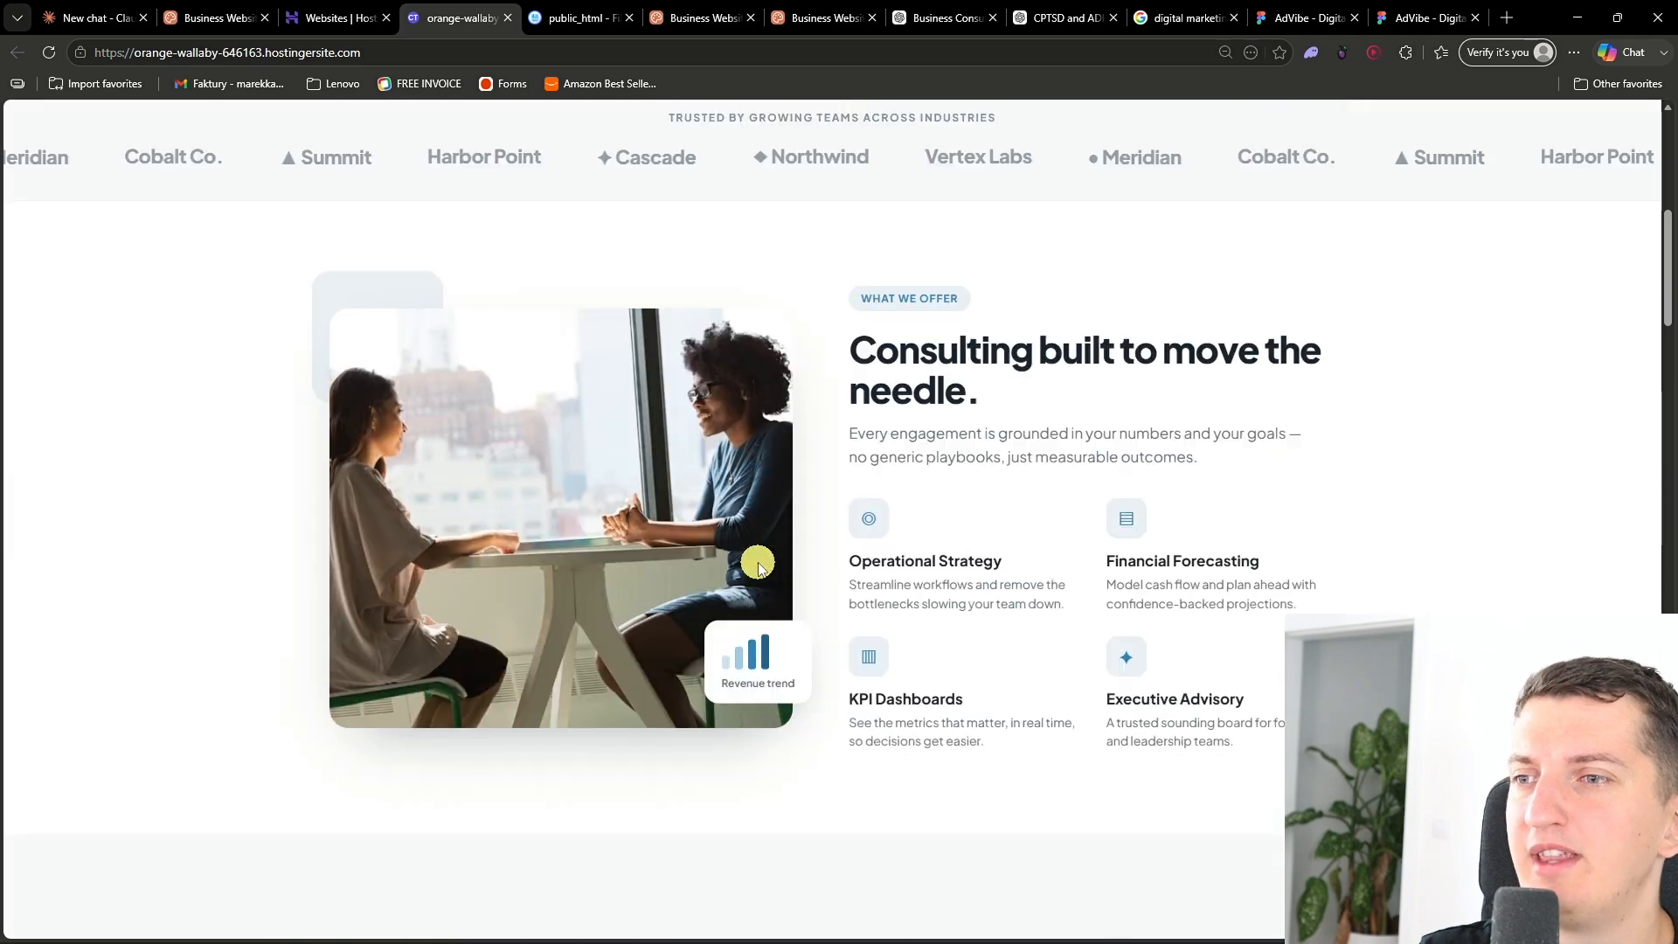
scroll(759, 566, "down", 20)
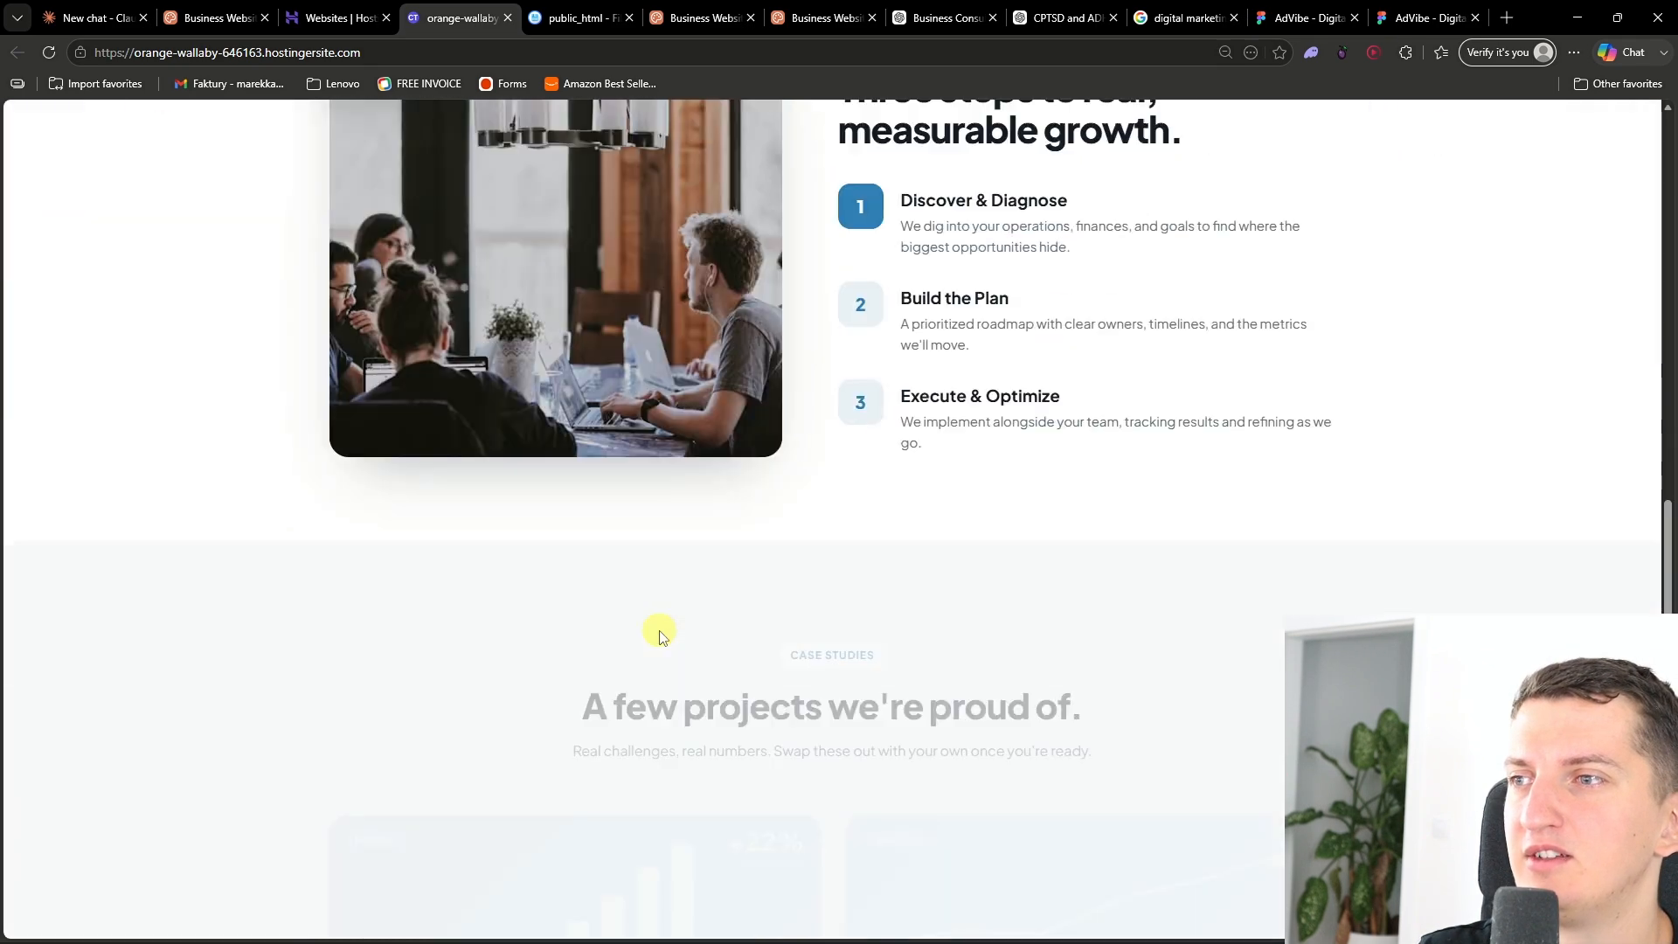
scroll(660, 635, "down", 4)
left_click(678, 588)
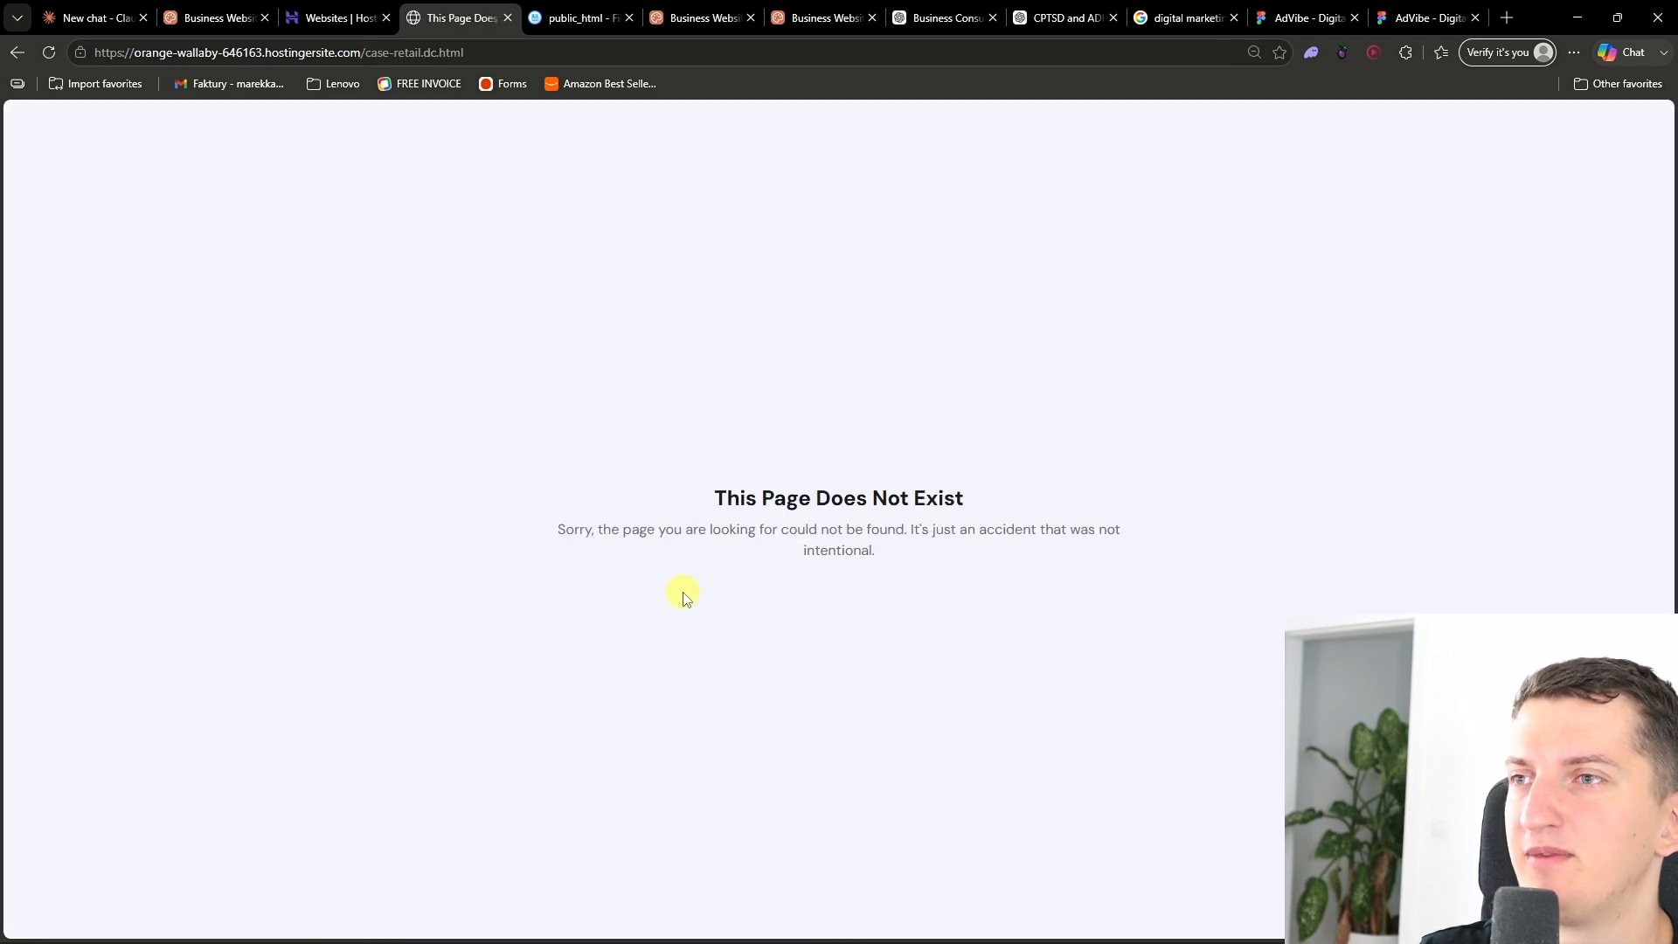
left_click(18, 55)
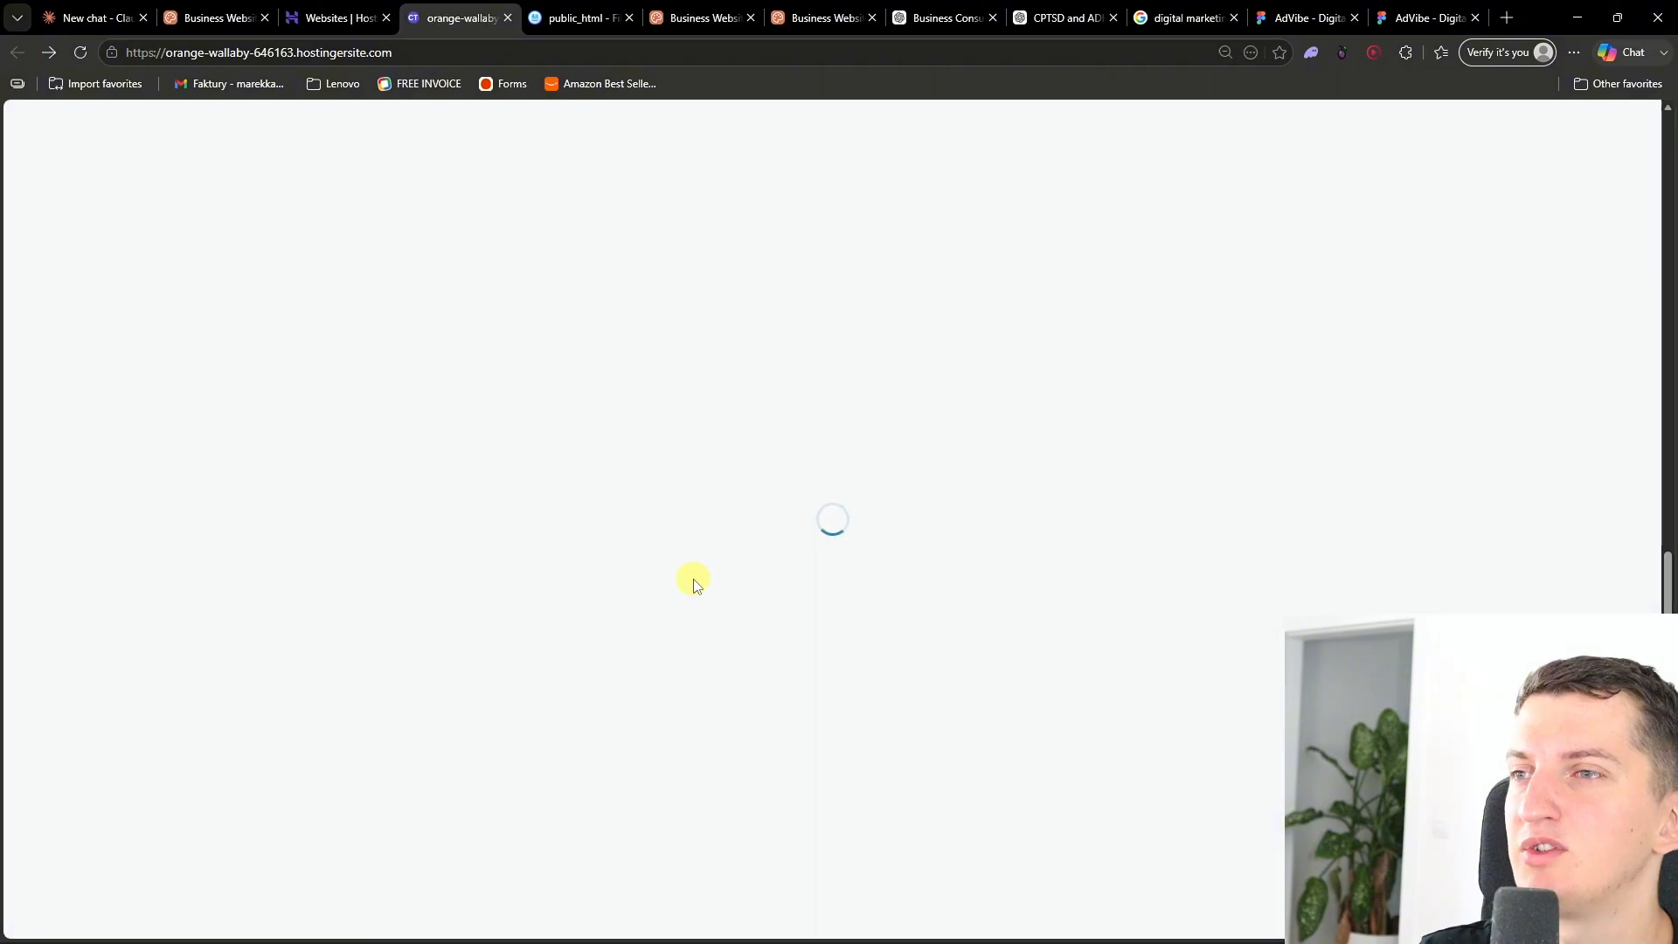
scroll(1043, 606, "down", 4)
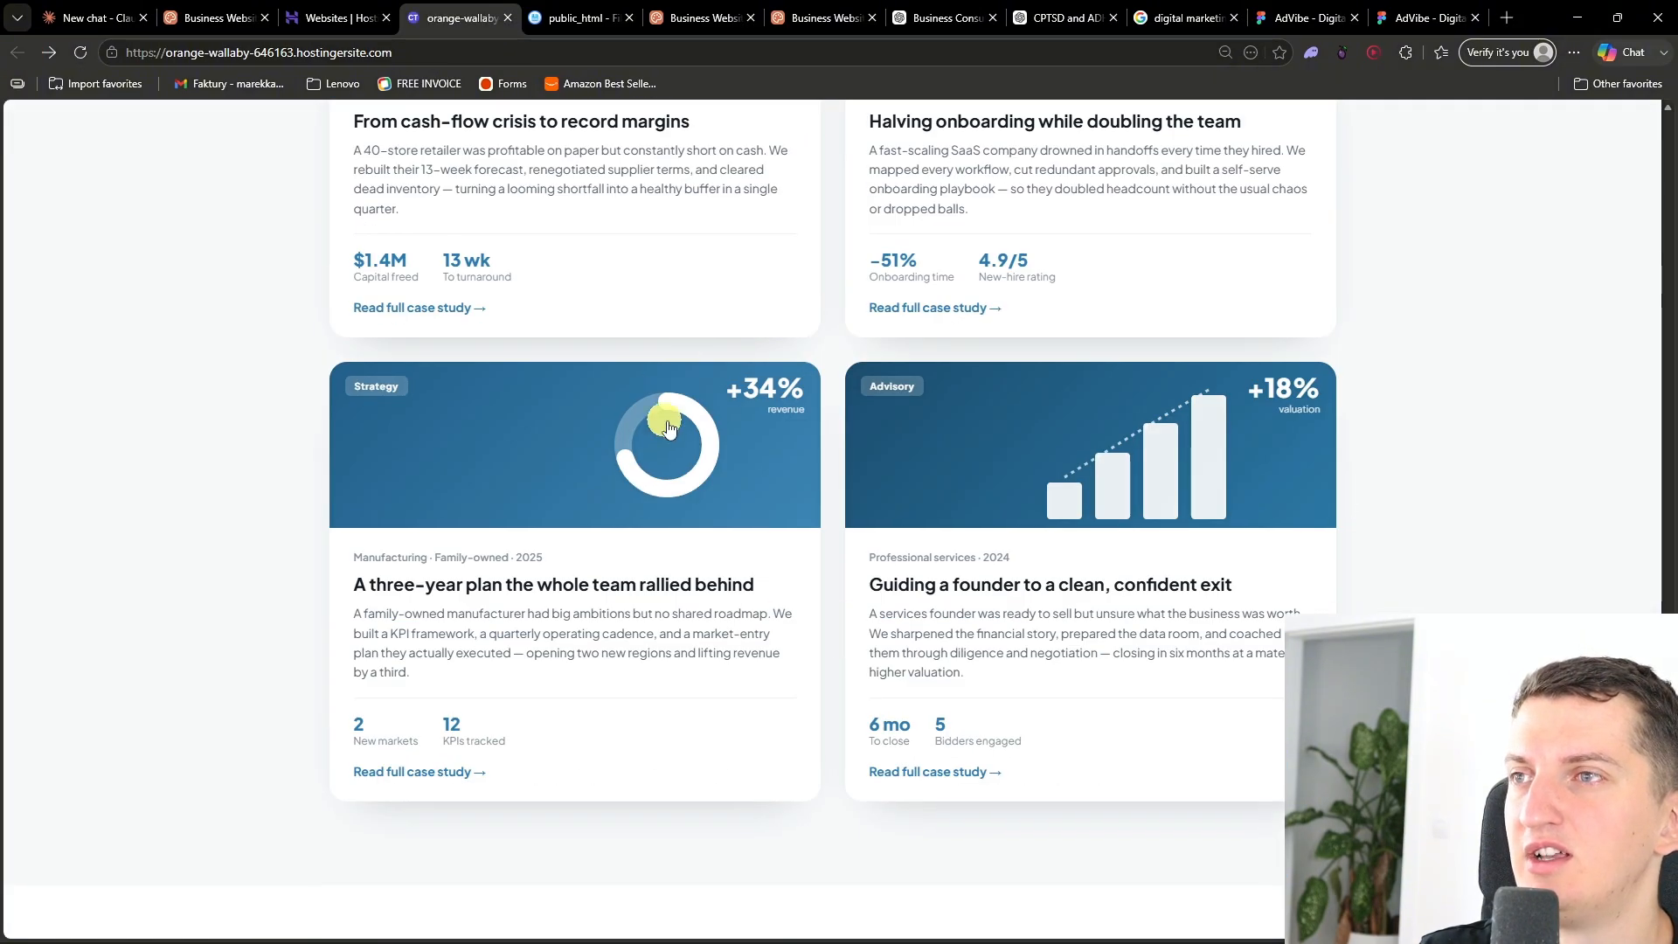
scroll(667, 420, "up", 4)
- Switch to the Claude Design project and open the Apex Growth Consulting main page
left_click(219, 11)
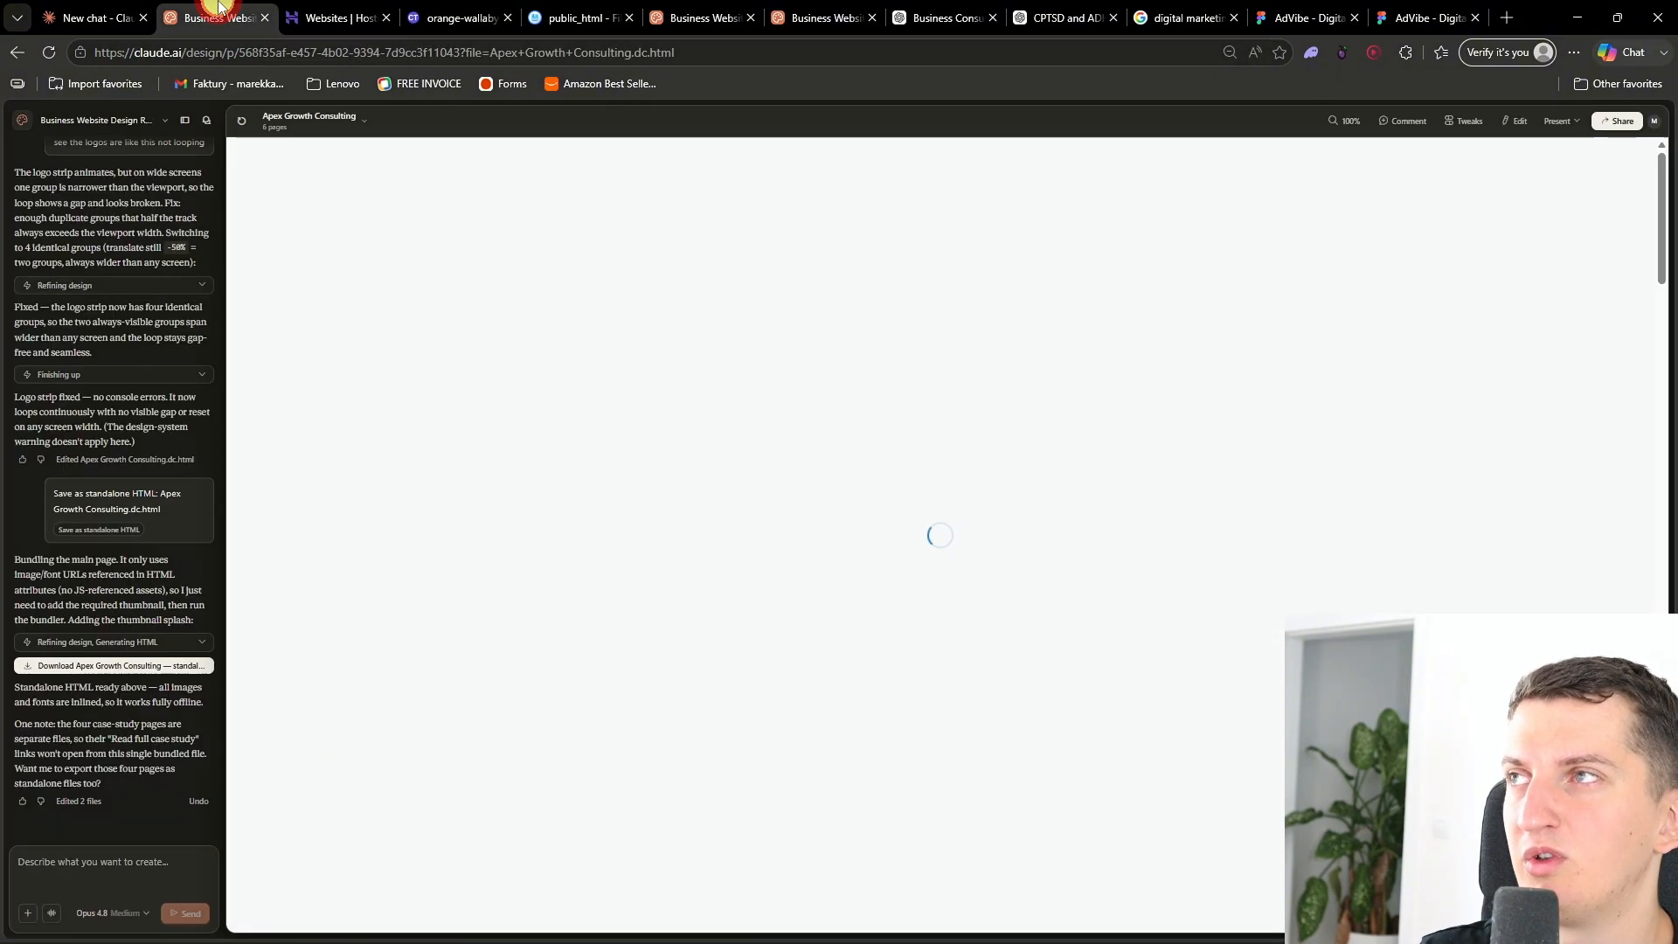
left_click(339, 128)
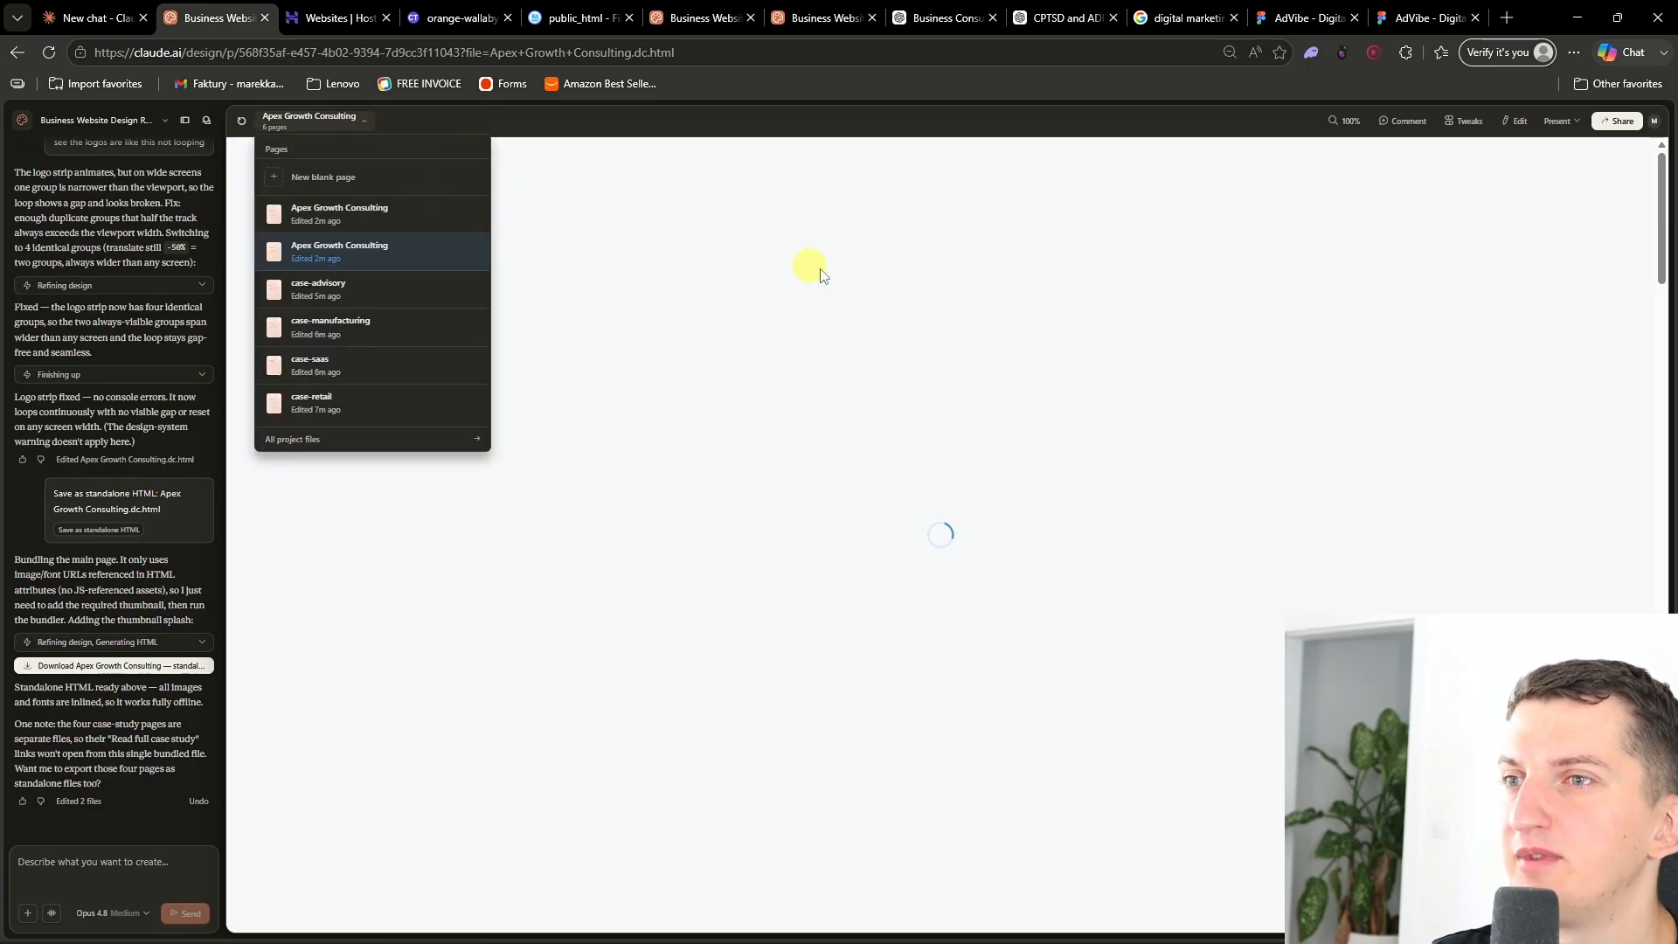
left_click(323, 217)
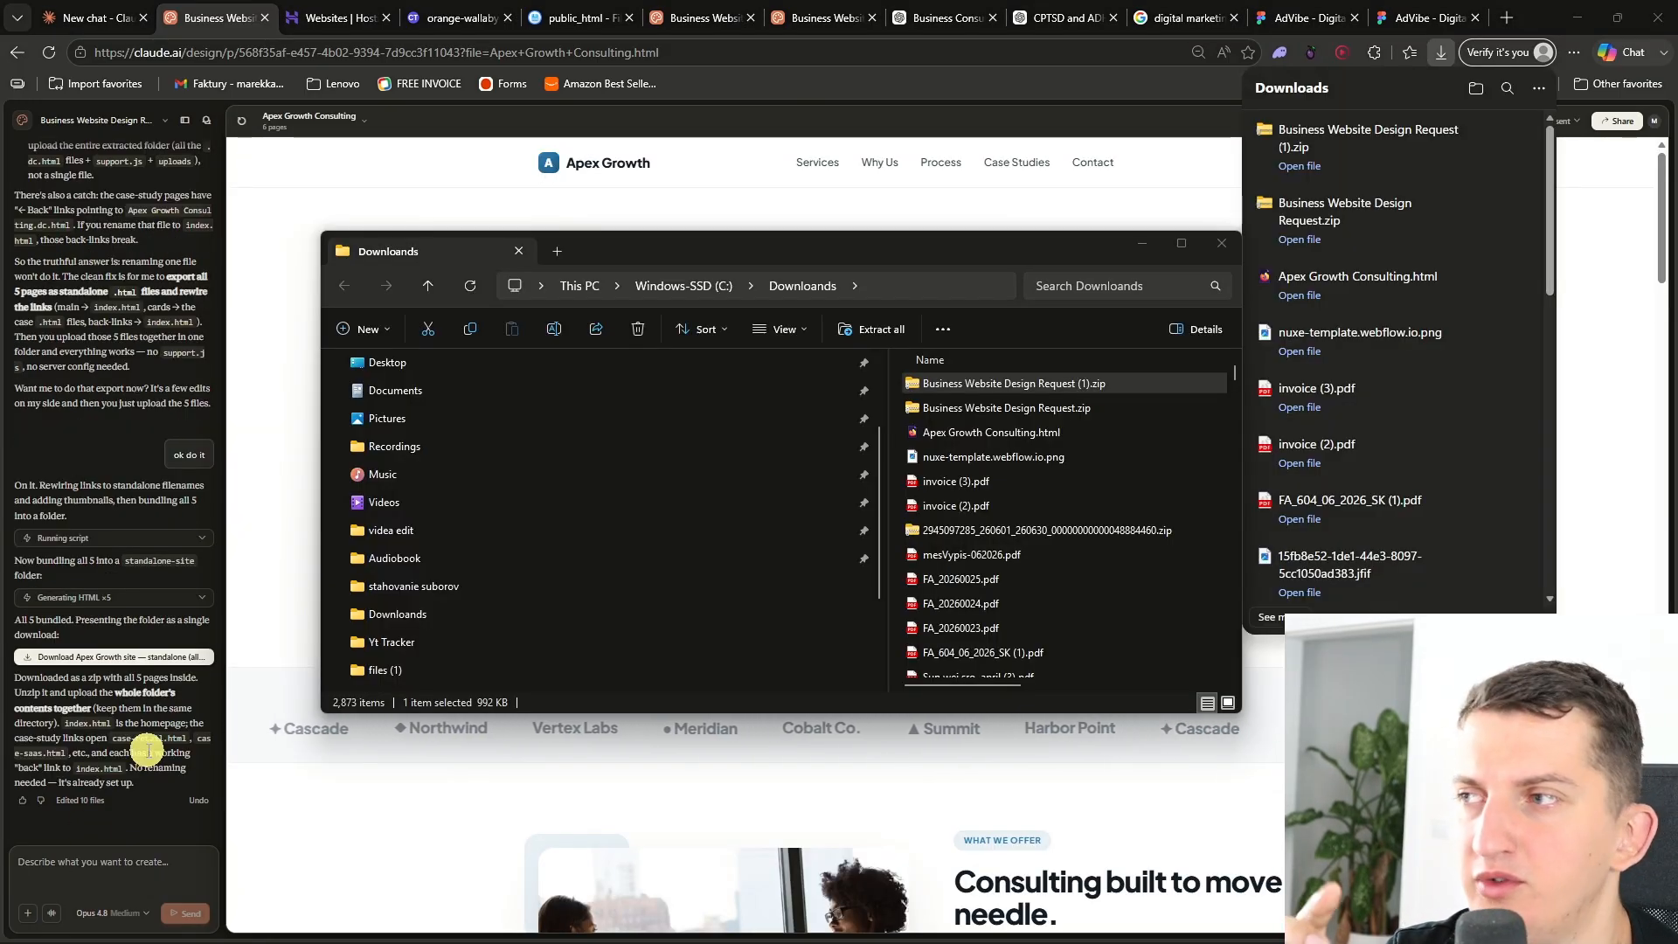
- Open the downloaded Business Website Design Request (1).zip archive in the Downloads folder
left_click(1002, 389)
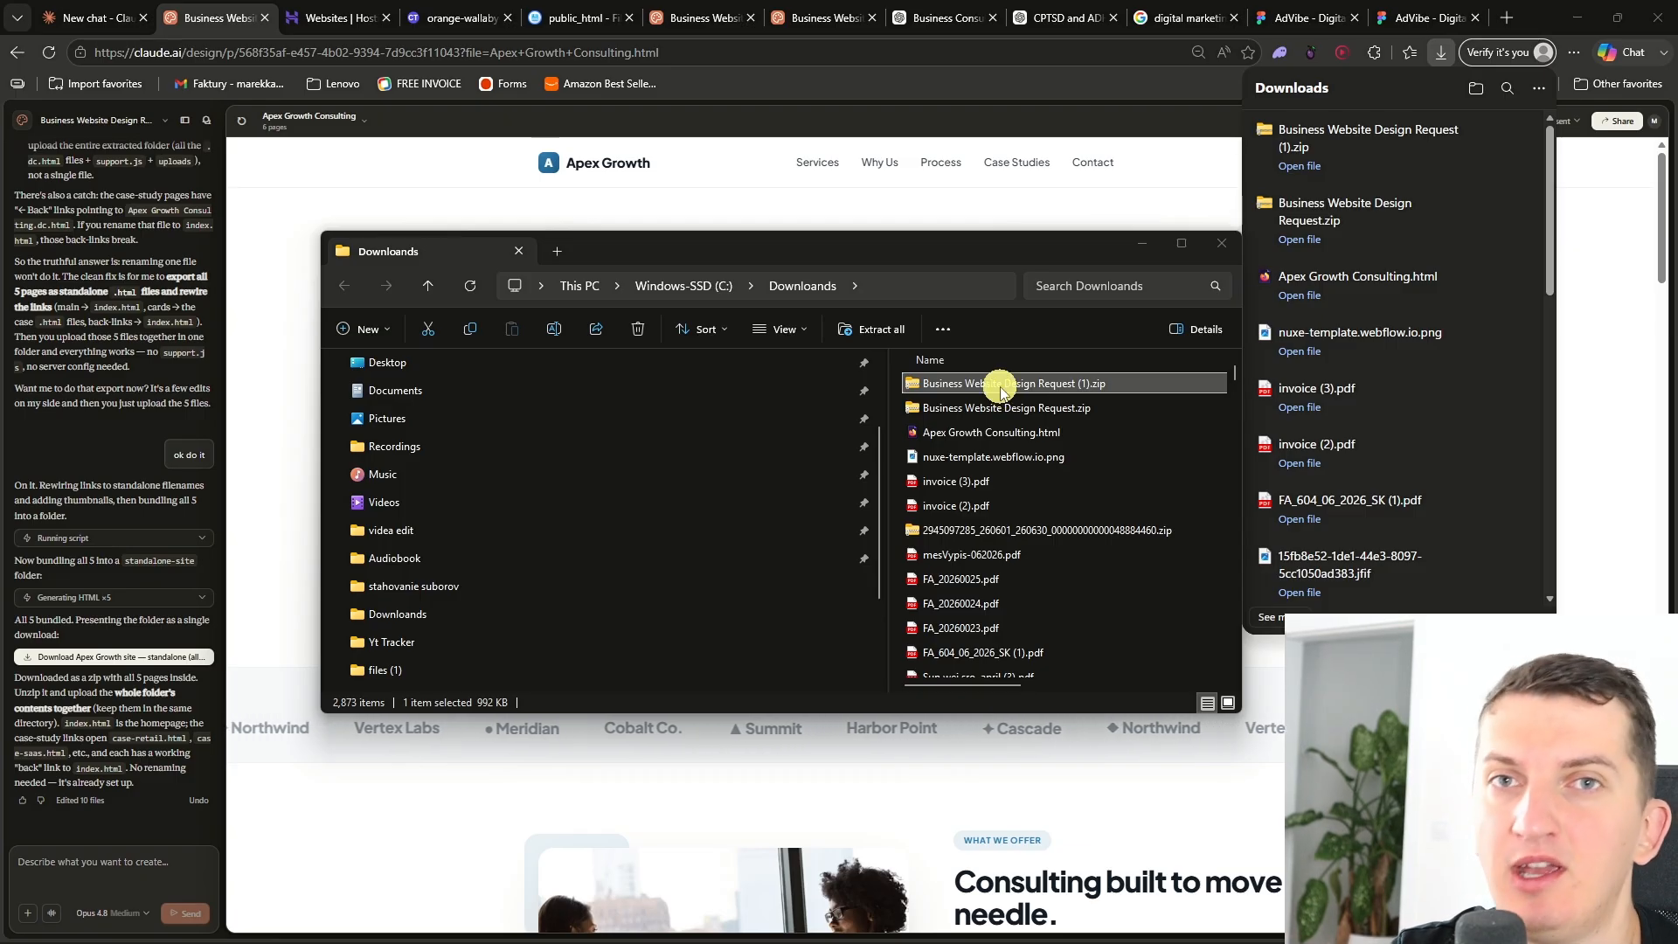
double_click(1003, 387)
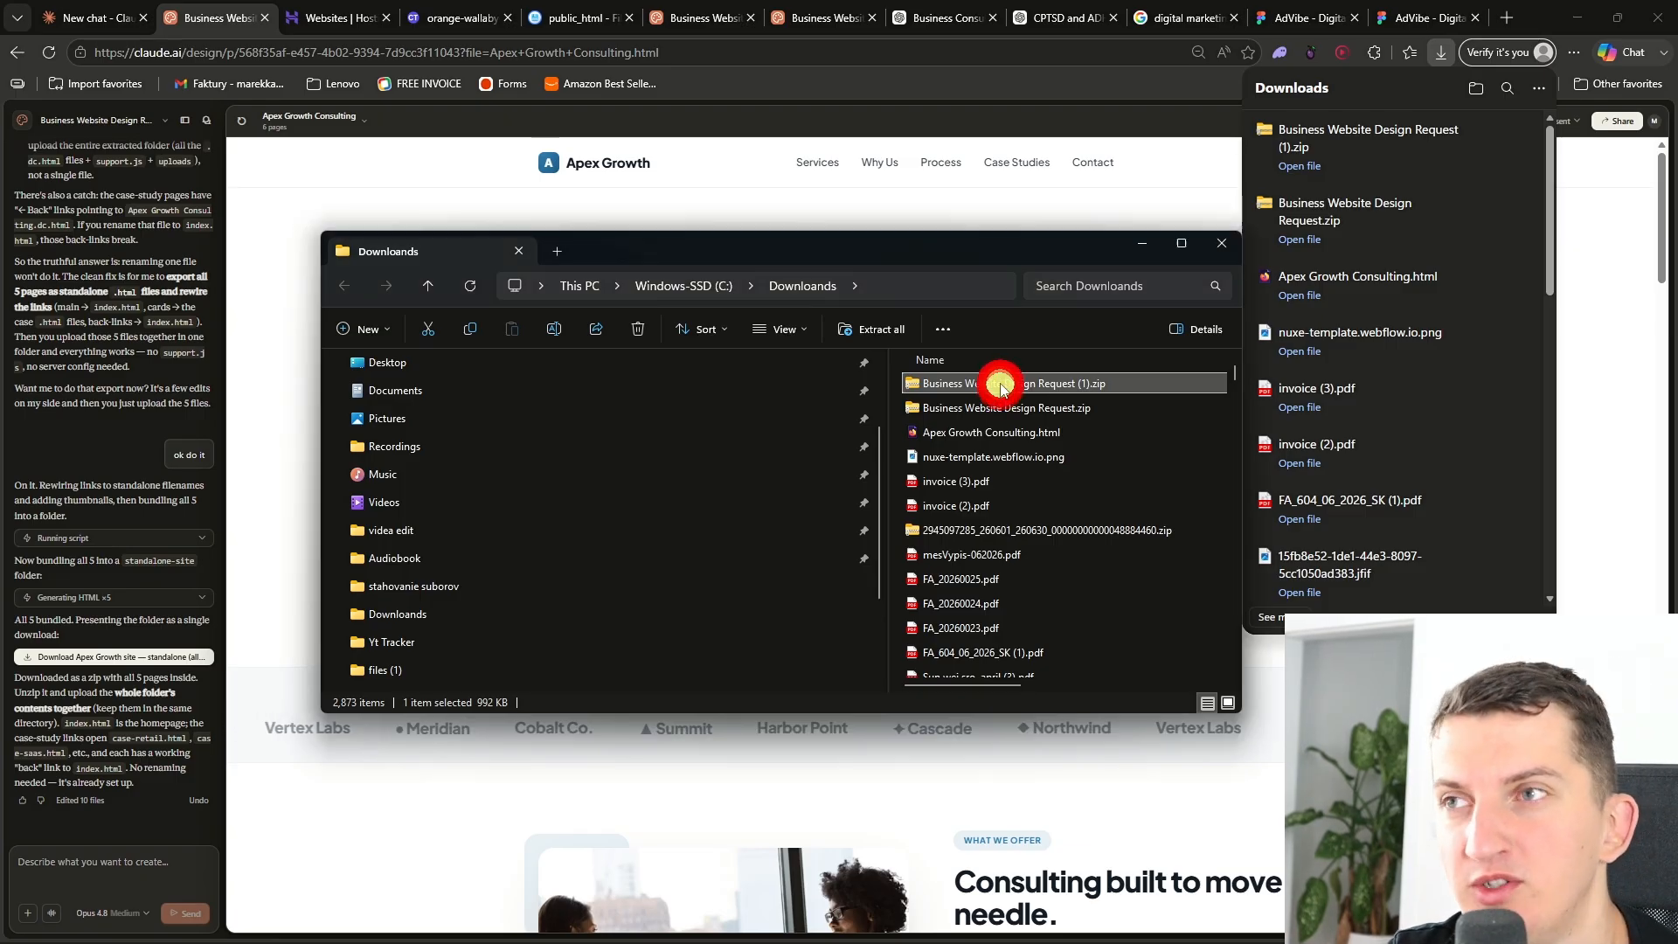
double_click(1001, 391)
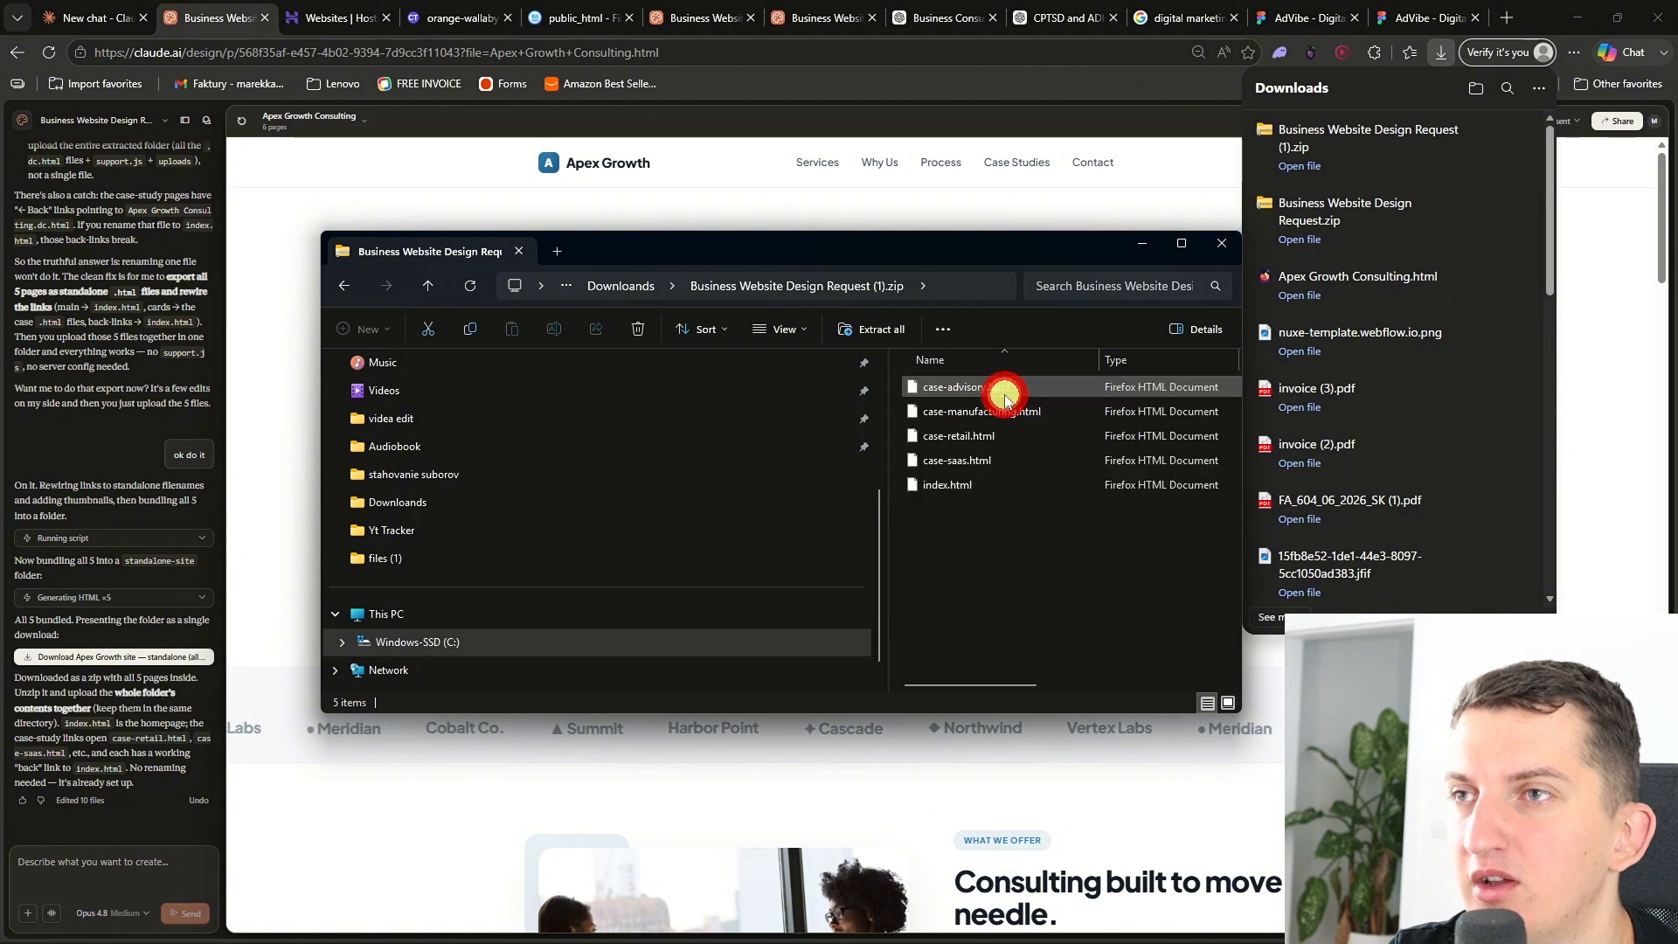
- Upload the five HTML files from the archive, including index.html and the case pages, into public_html
left_click(604, 17)
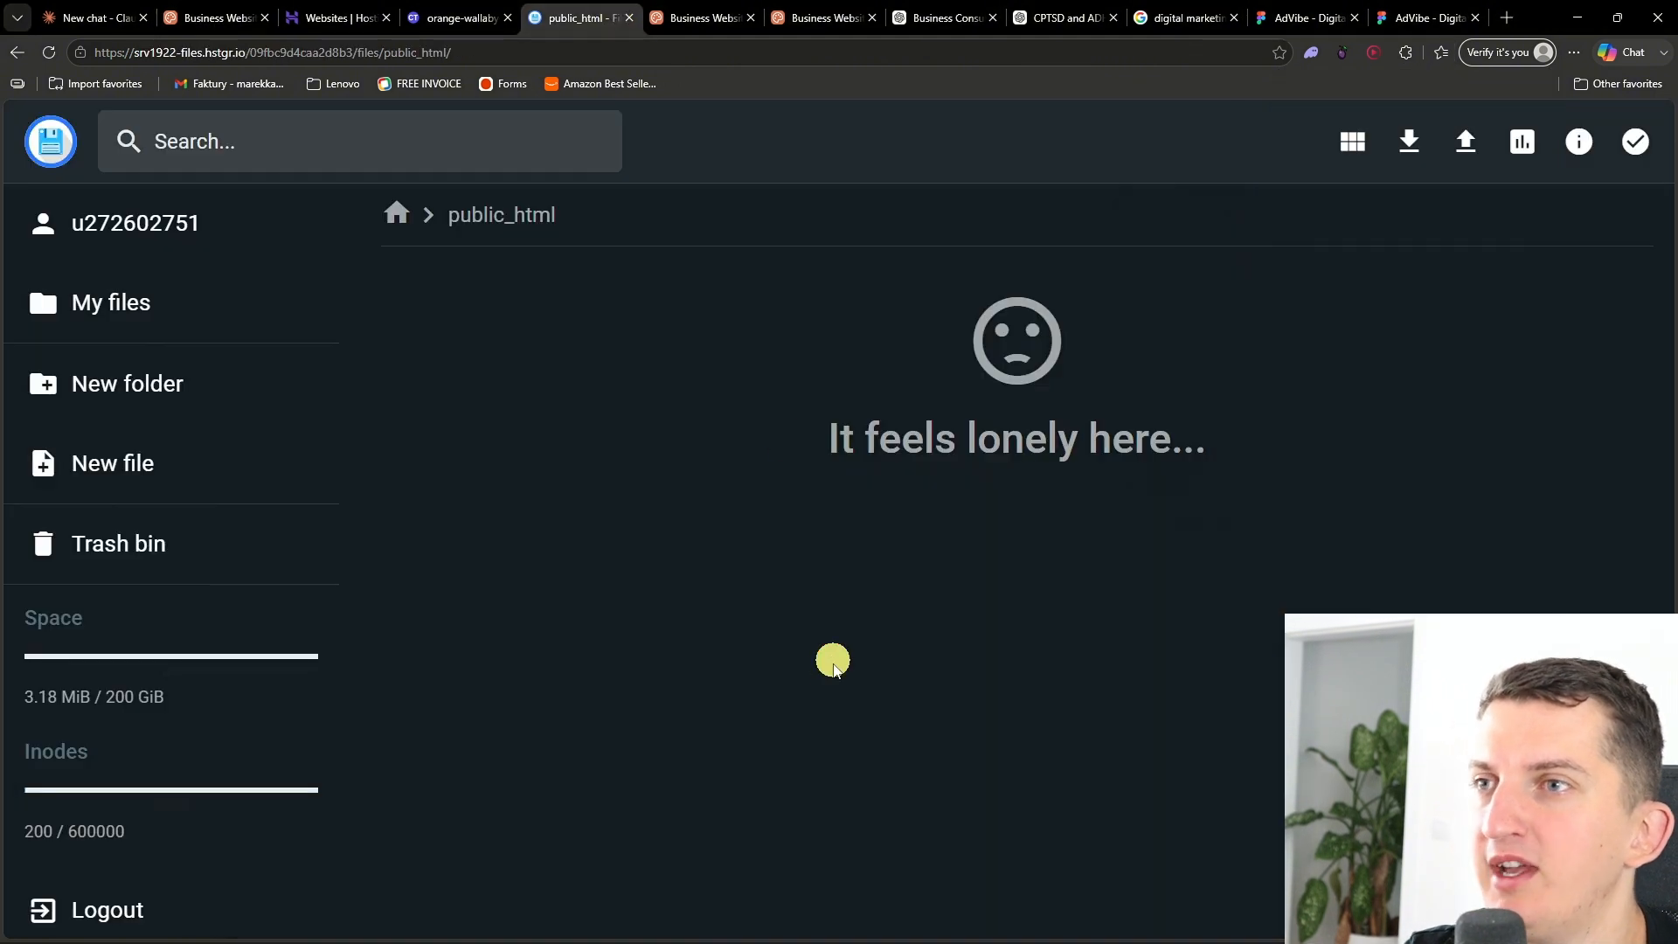
key("alt+Tab")
left_click_drag(955, 584, 996, 368)
left_click_drag(958, 460, 1158, 257)
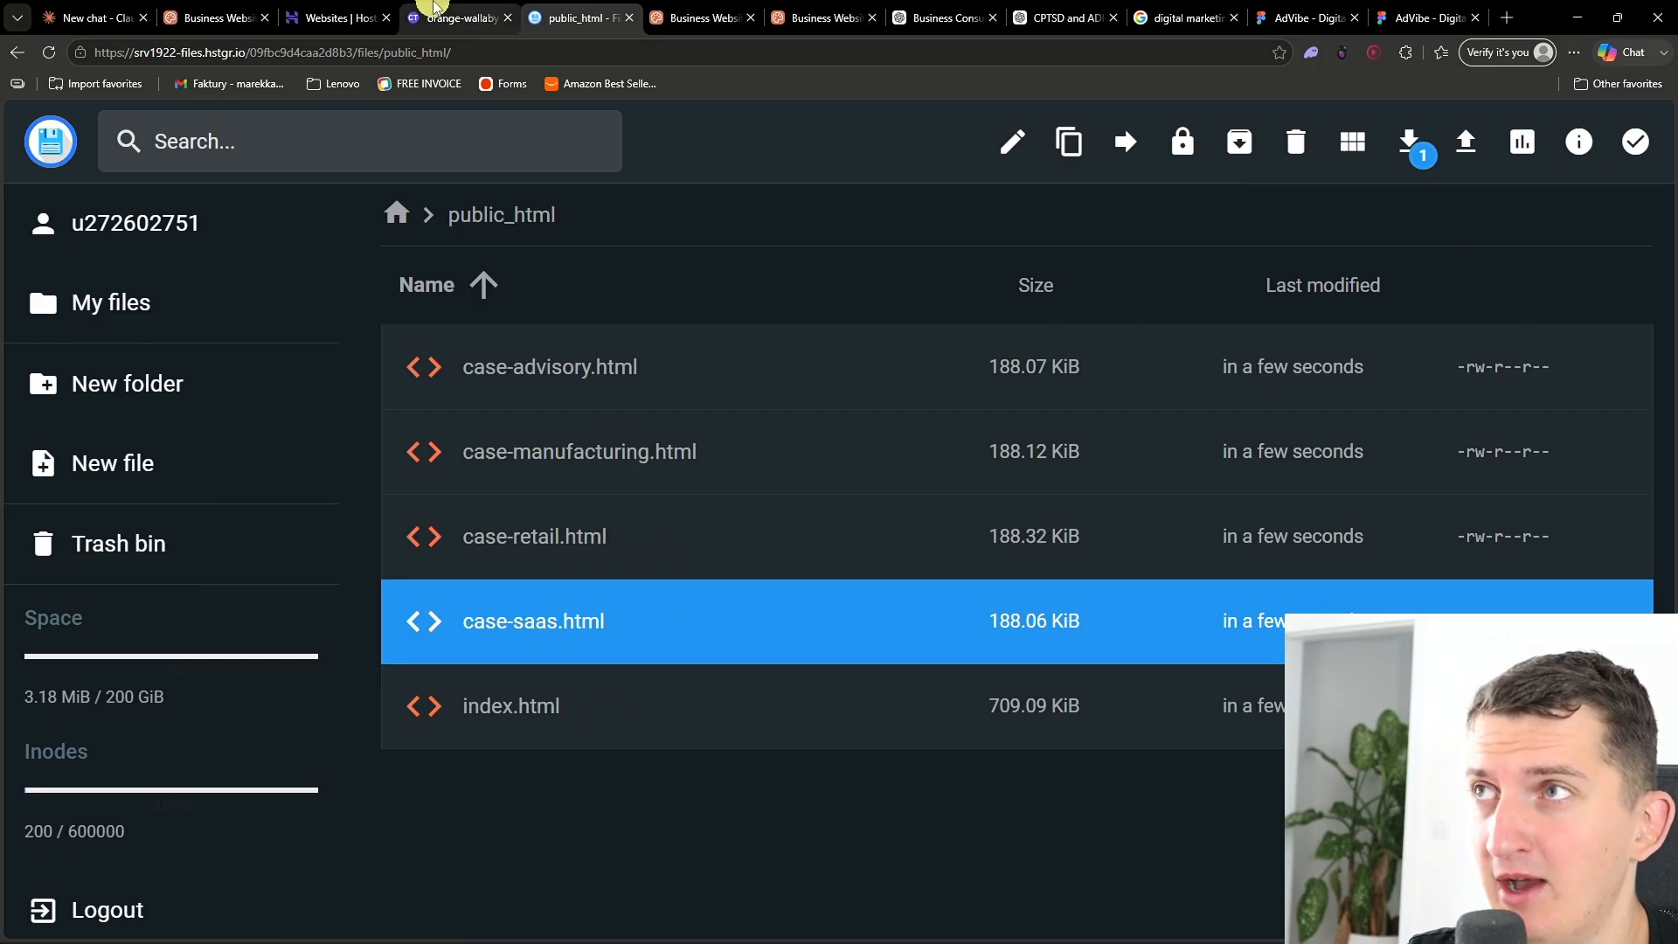
- Browse the live site's case studies and open the manufacturing case study page
left_click(450, 16)
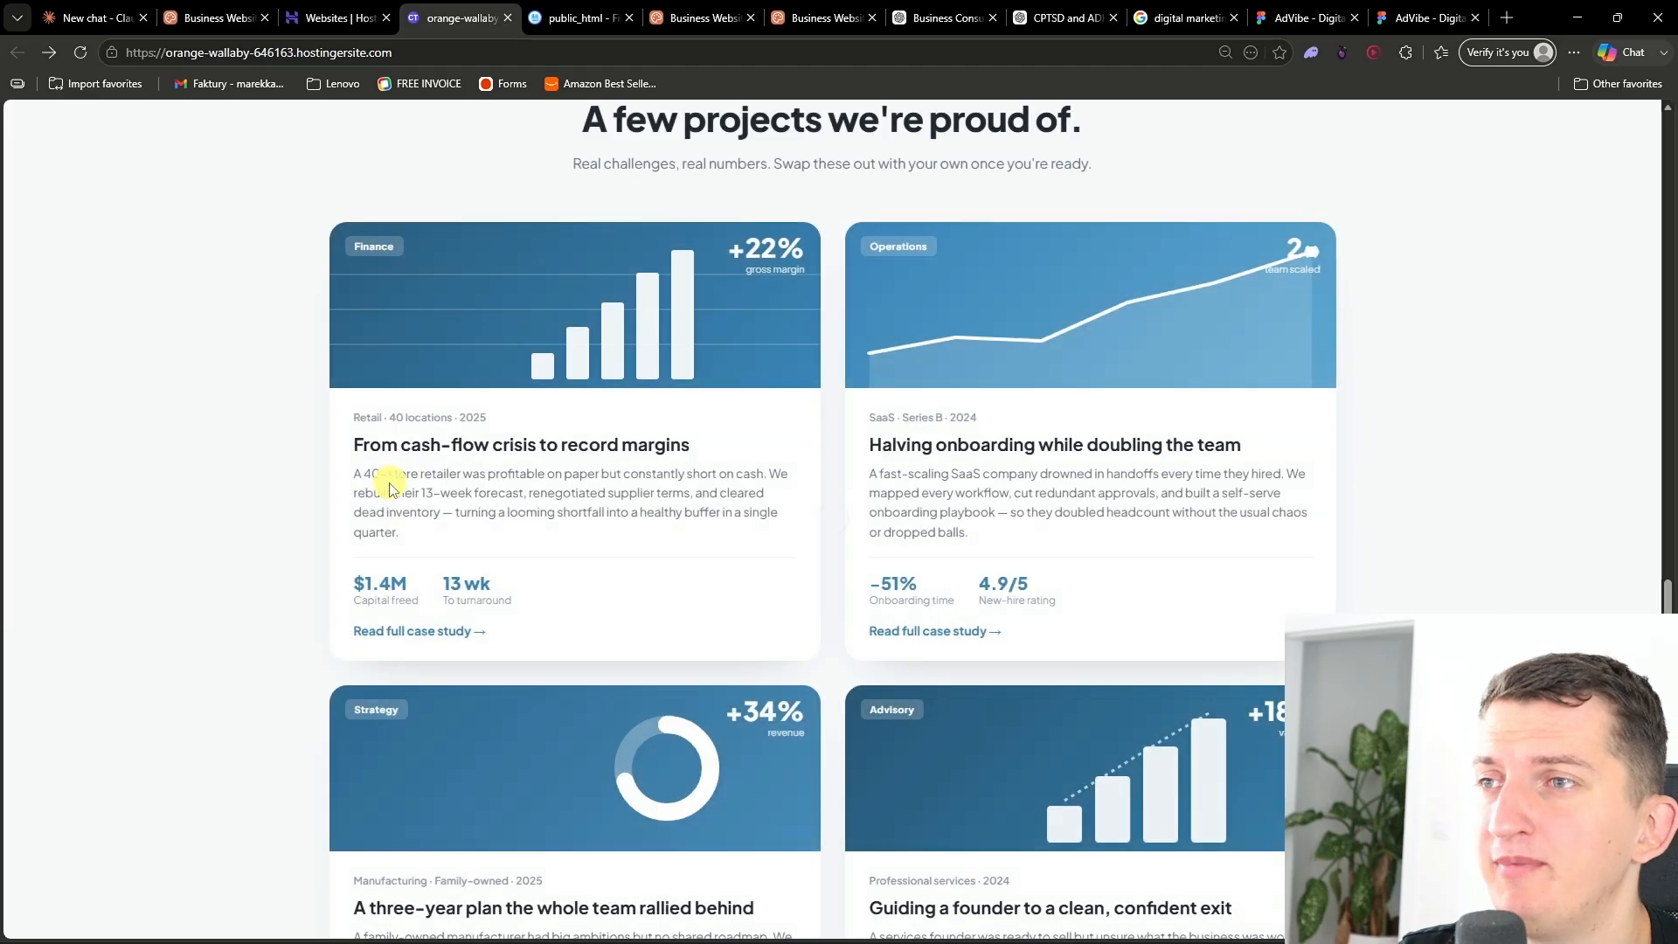
scroll(315, 419, "down", 7)
scroll(301, 424, "up", 5)
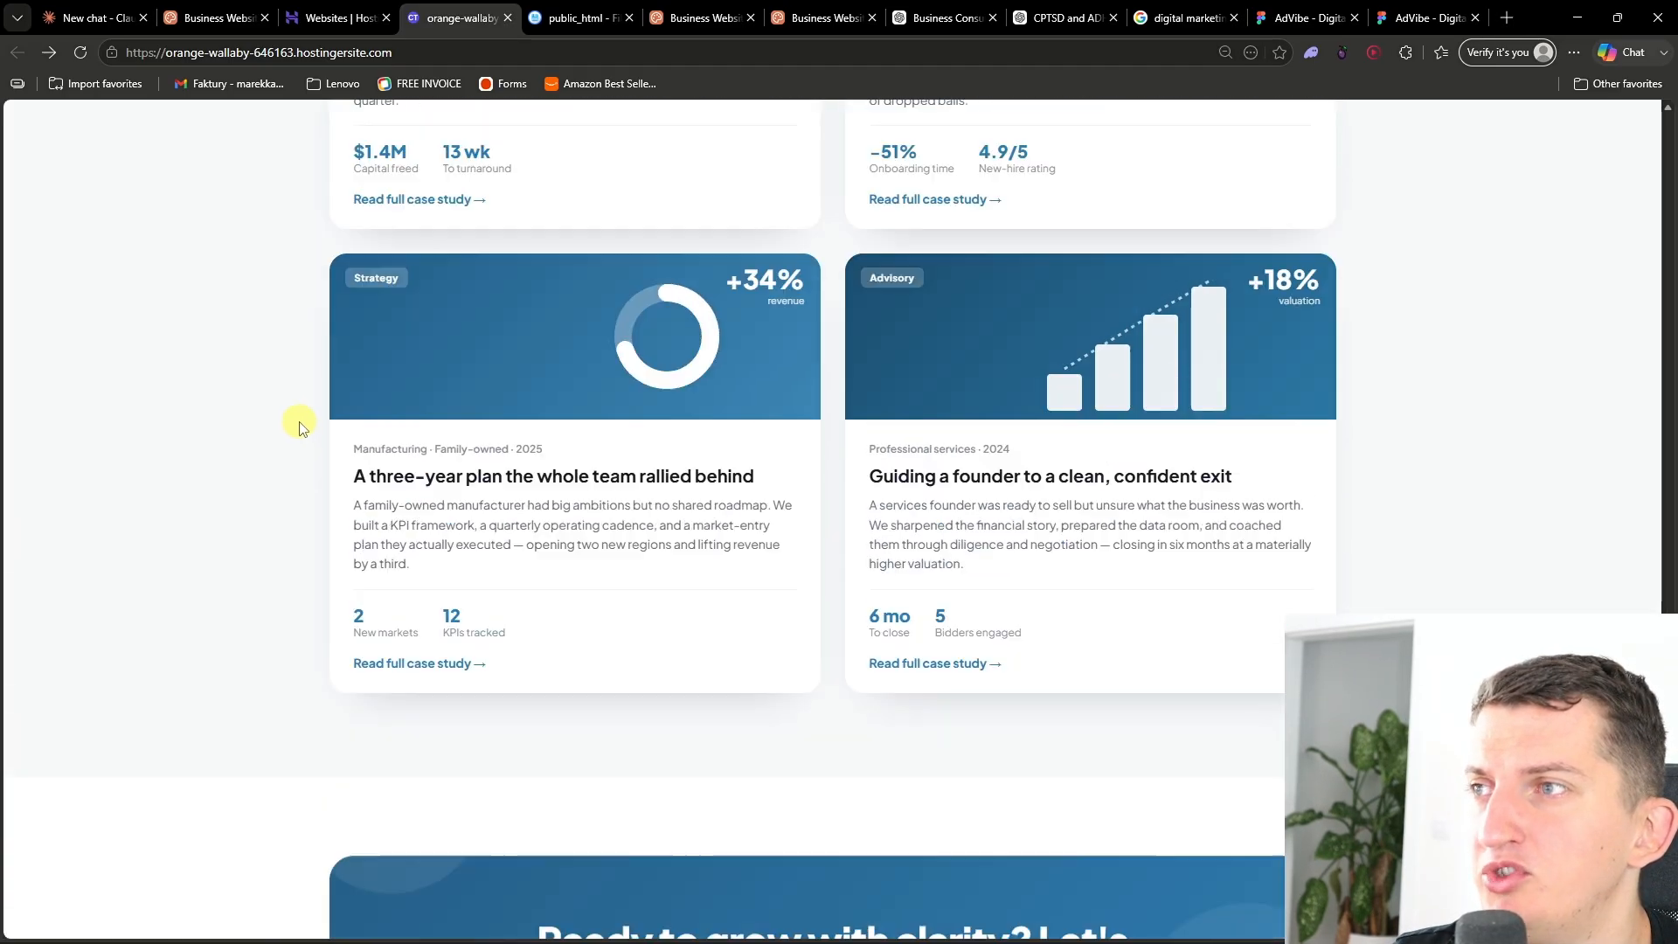
left_click(518, 610)
scroll(470, 543, "down", 6)
scroll(473, 546, "up", 2)
scroll(472, 542, "up", 4)
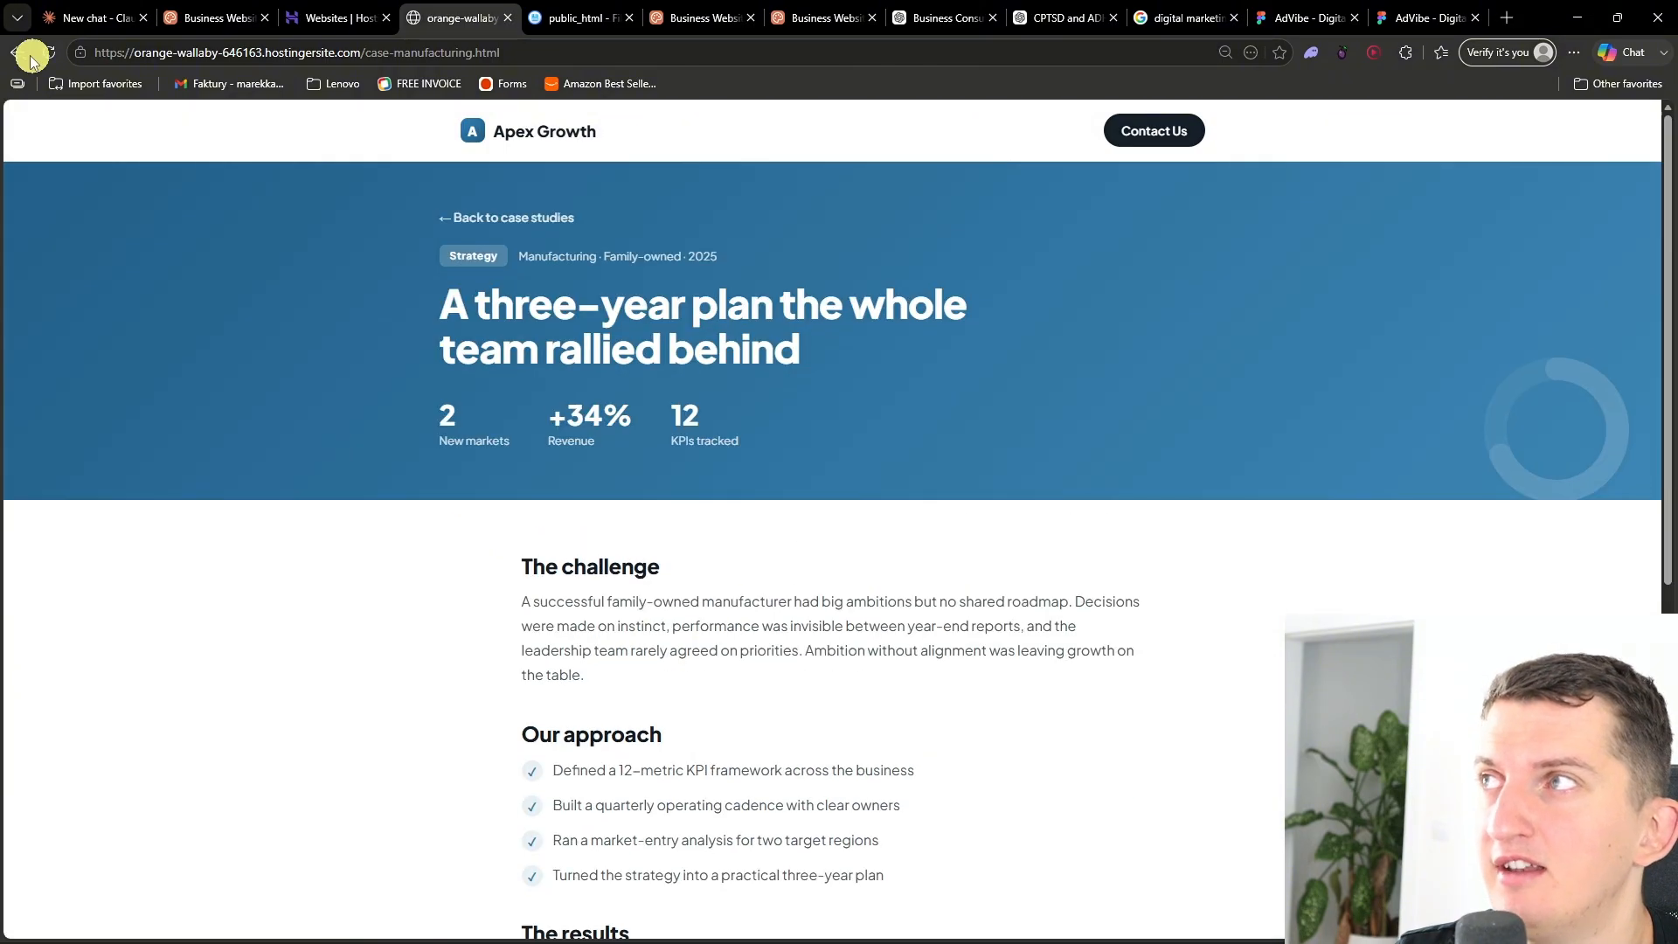
- Go back from the case study to the live site's case studies section on the home page
left_click(18, 52)
scroll(1006, 595, "up", 4)
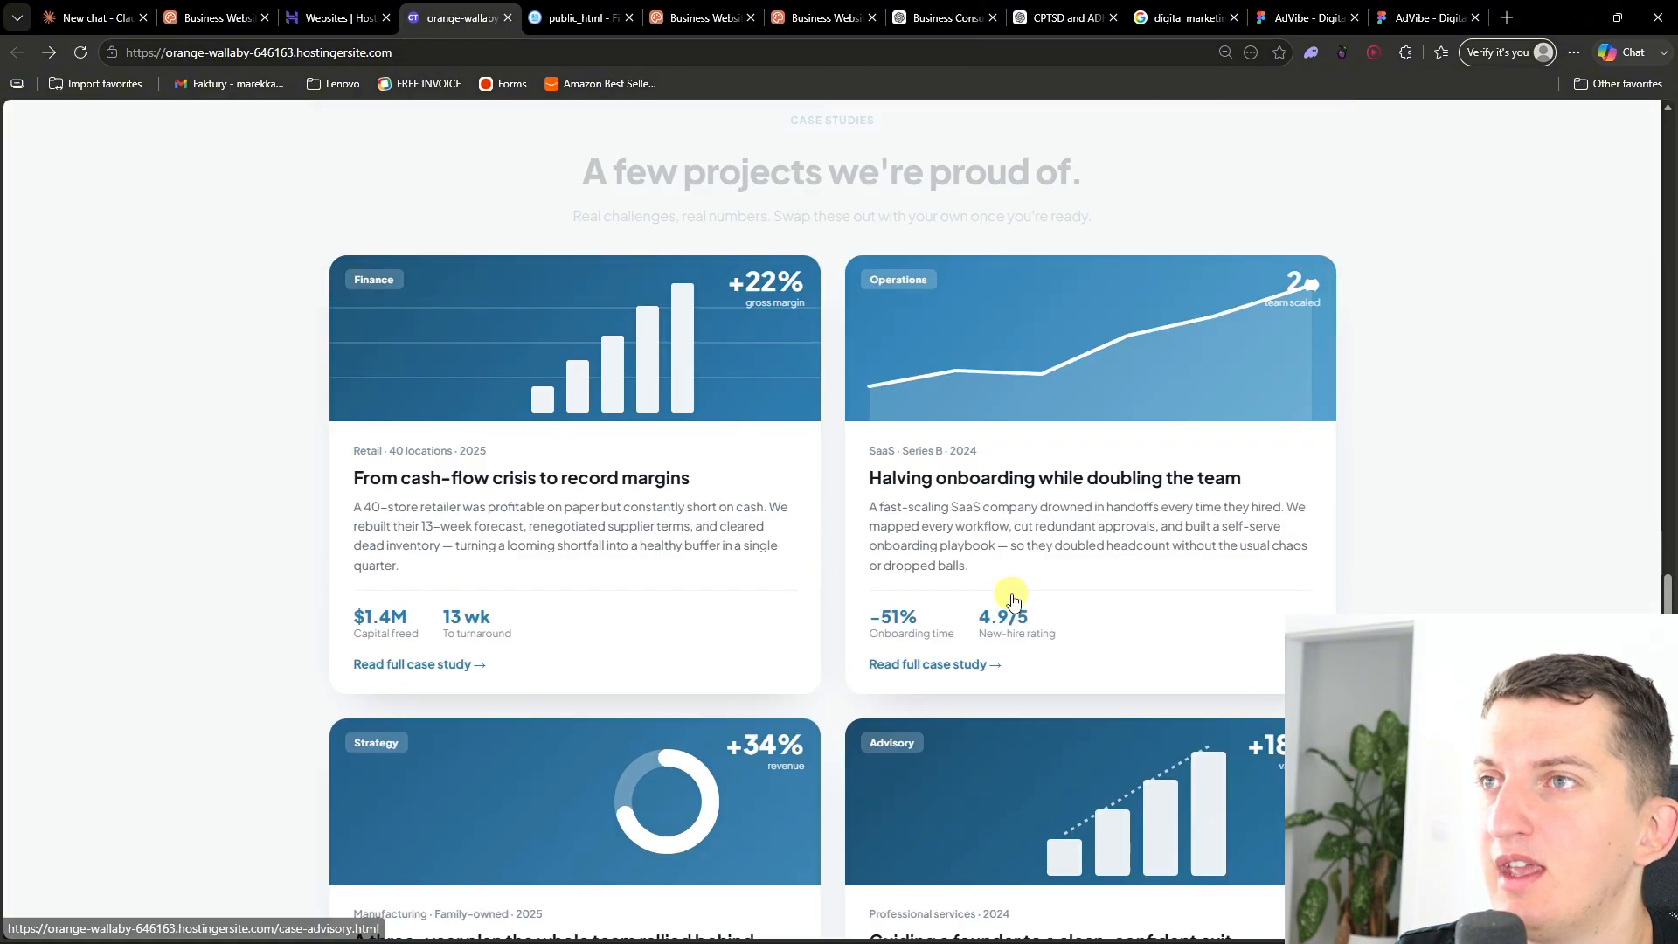
left_click(998, 493)
scroll(921, 498, "down", 8)
scroll(810, 528, "up", 10)
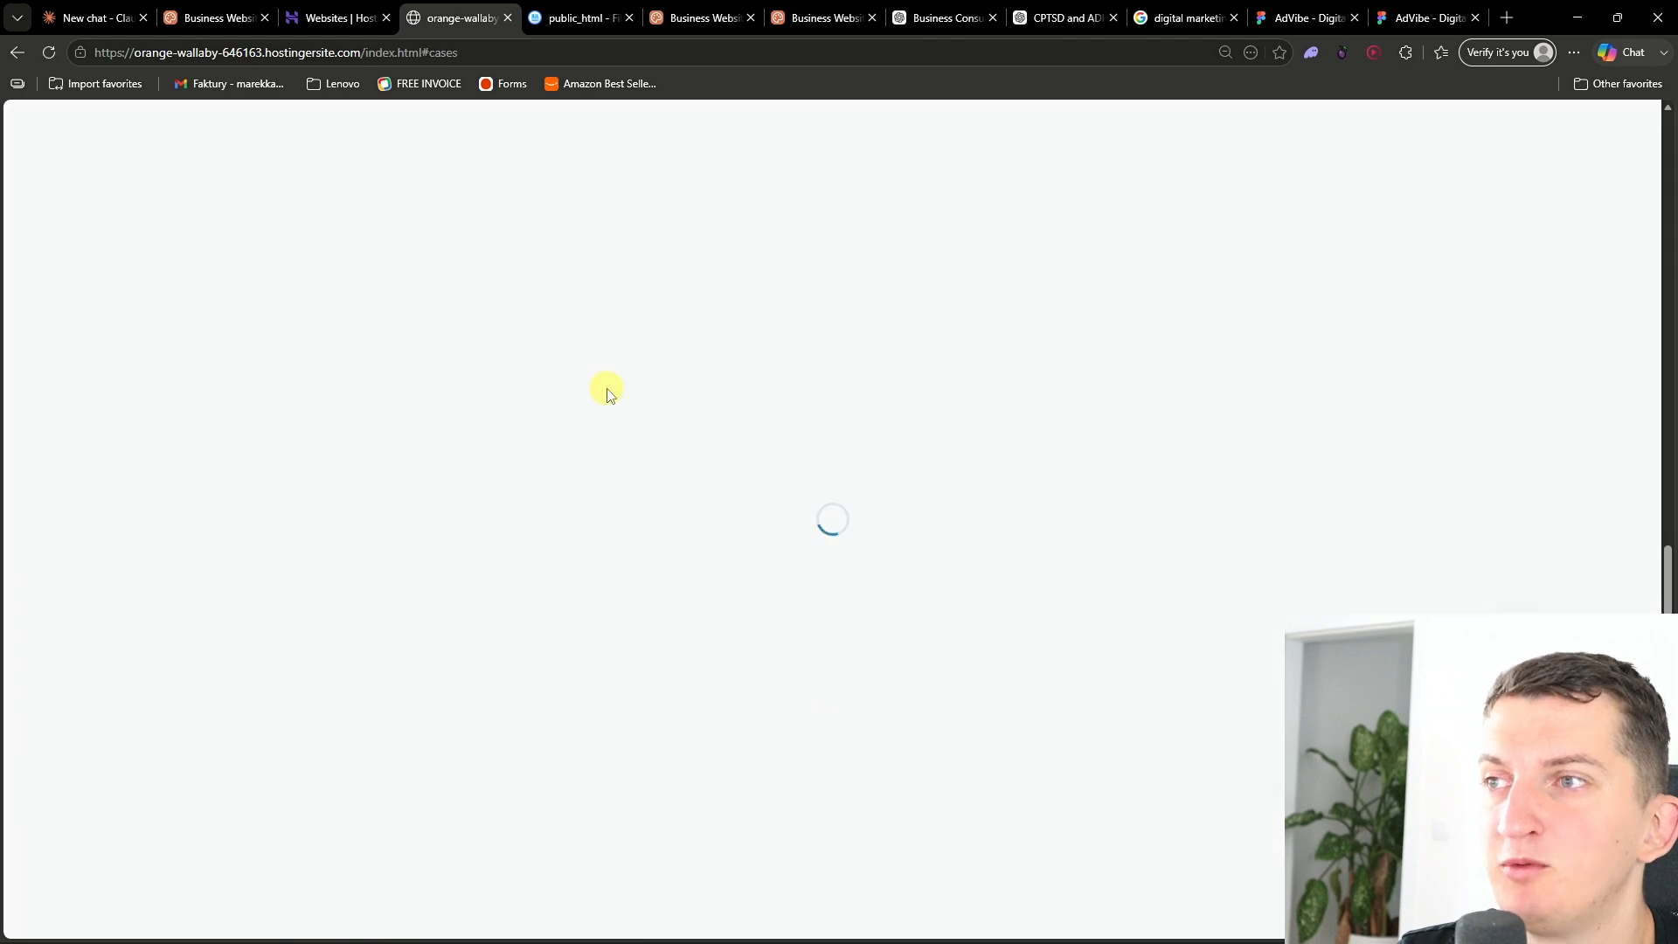
- Scroll through the live home page from the contact section up to the hero, then zoom the browser to 100%
scroll(611, 393, "down", 1)
scroll(611, 394, "down", 3)
scroll(1180, 774, "down", 10)
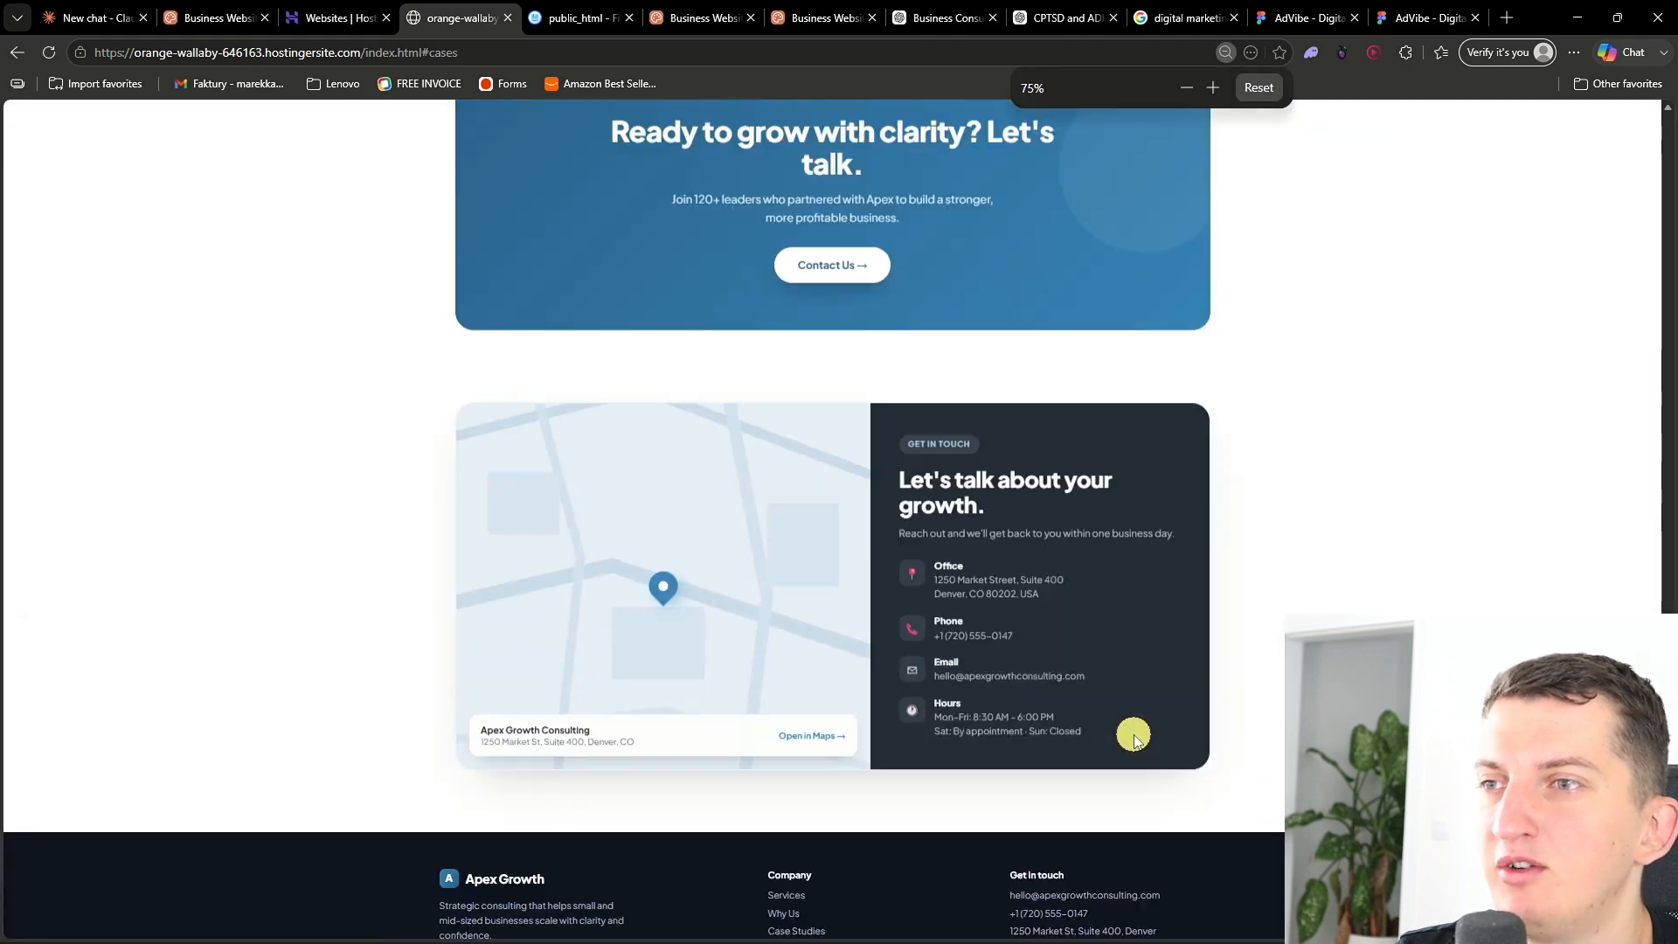
scroll(552, 241, "up", 20)
scroll(553, 243, "down", 15)
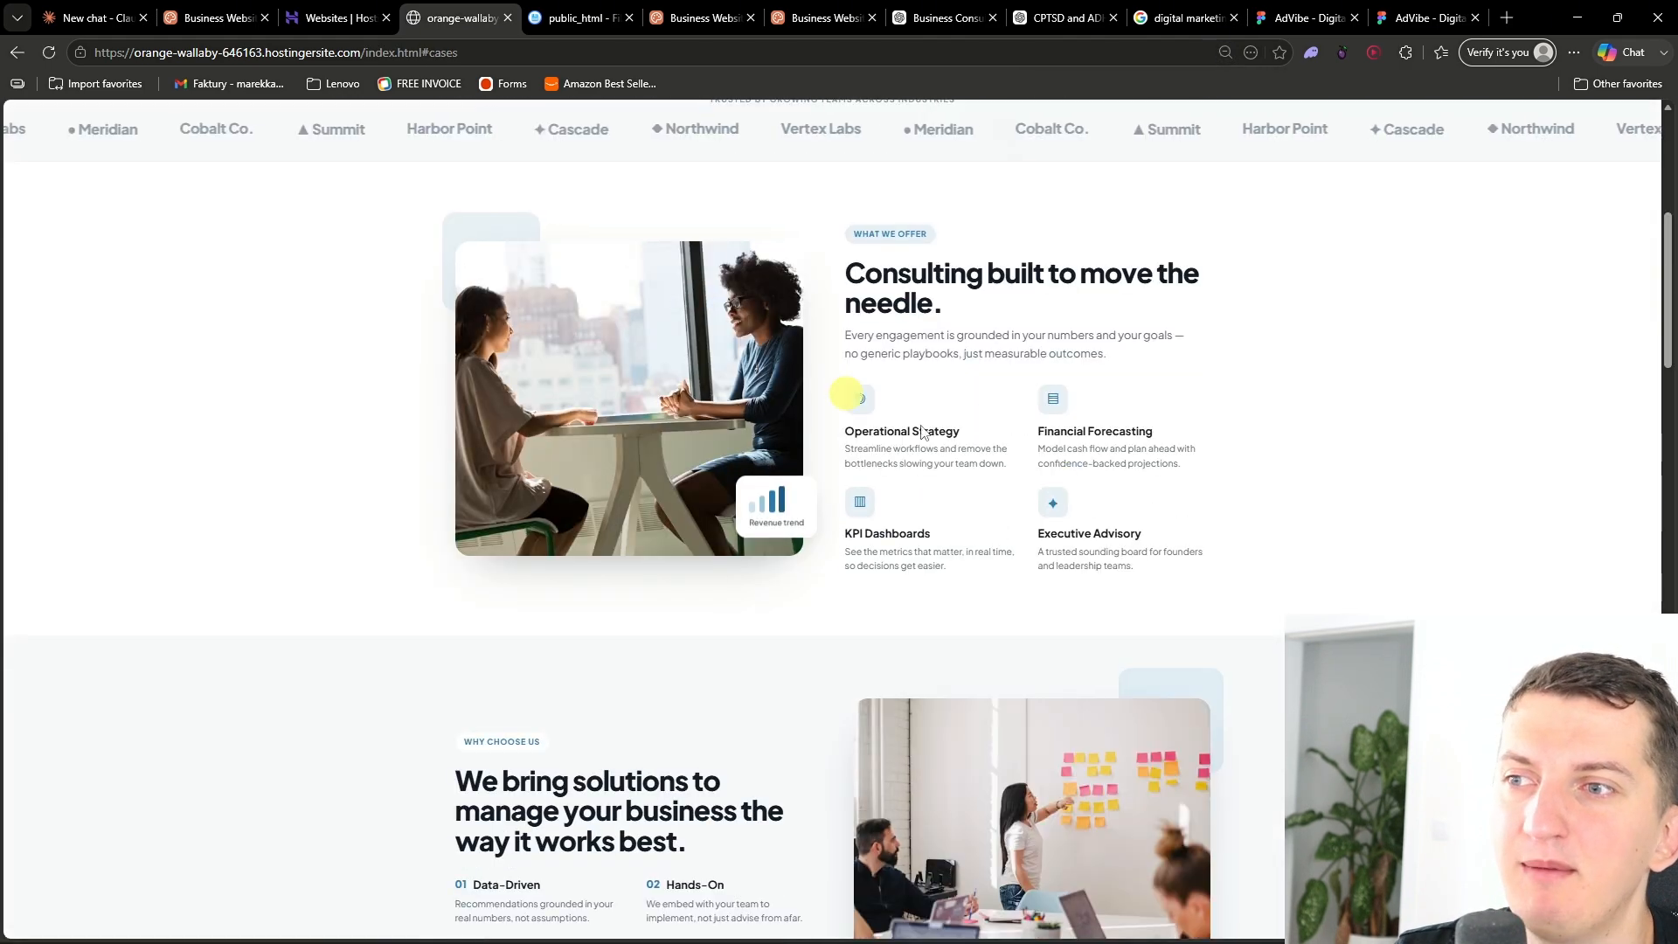
scroll(1251, 486, "up", 15)
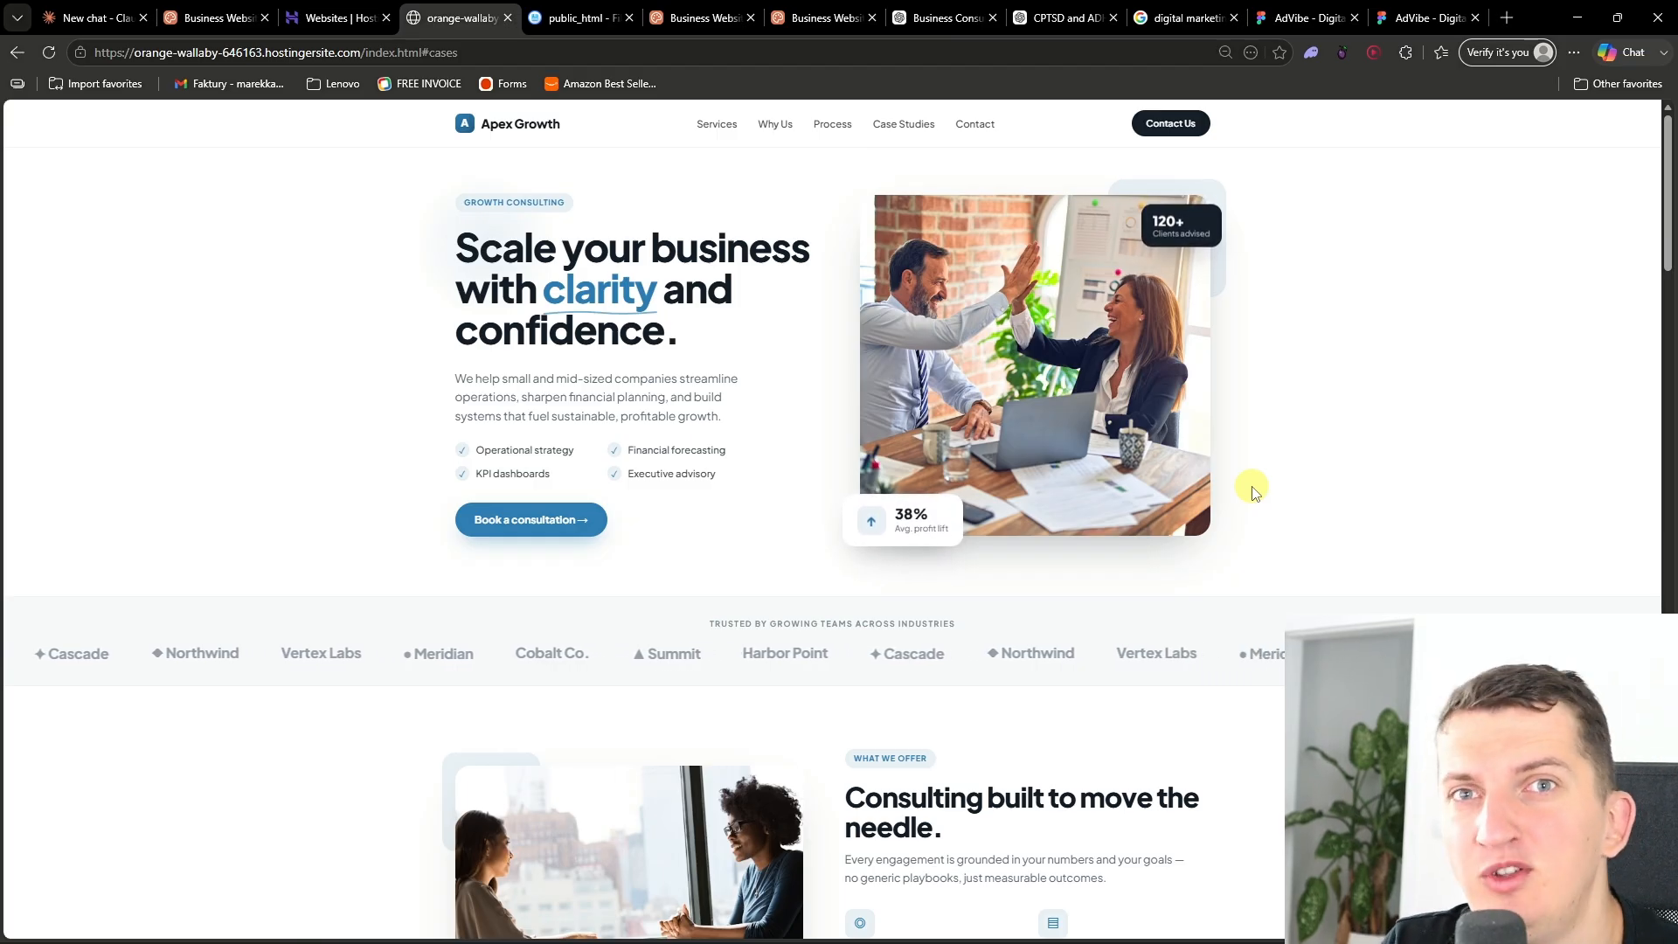
key("ctrl+plus")
key("ctrl+plus")
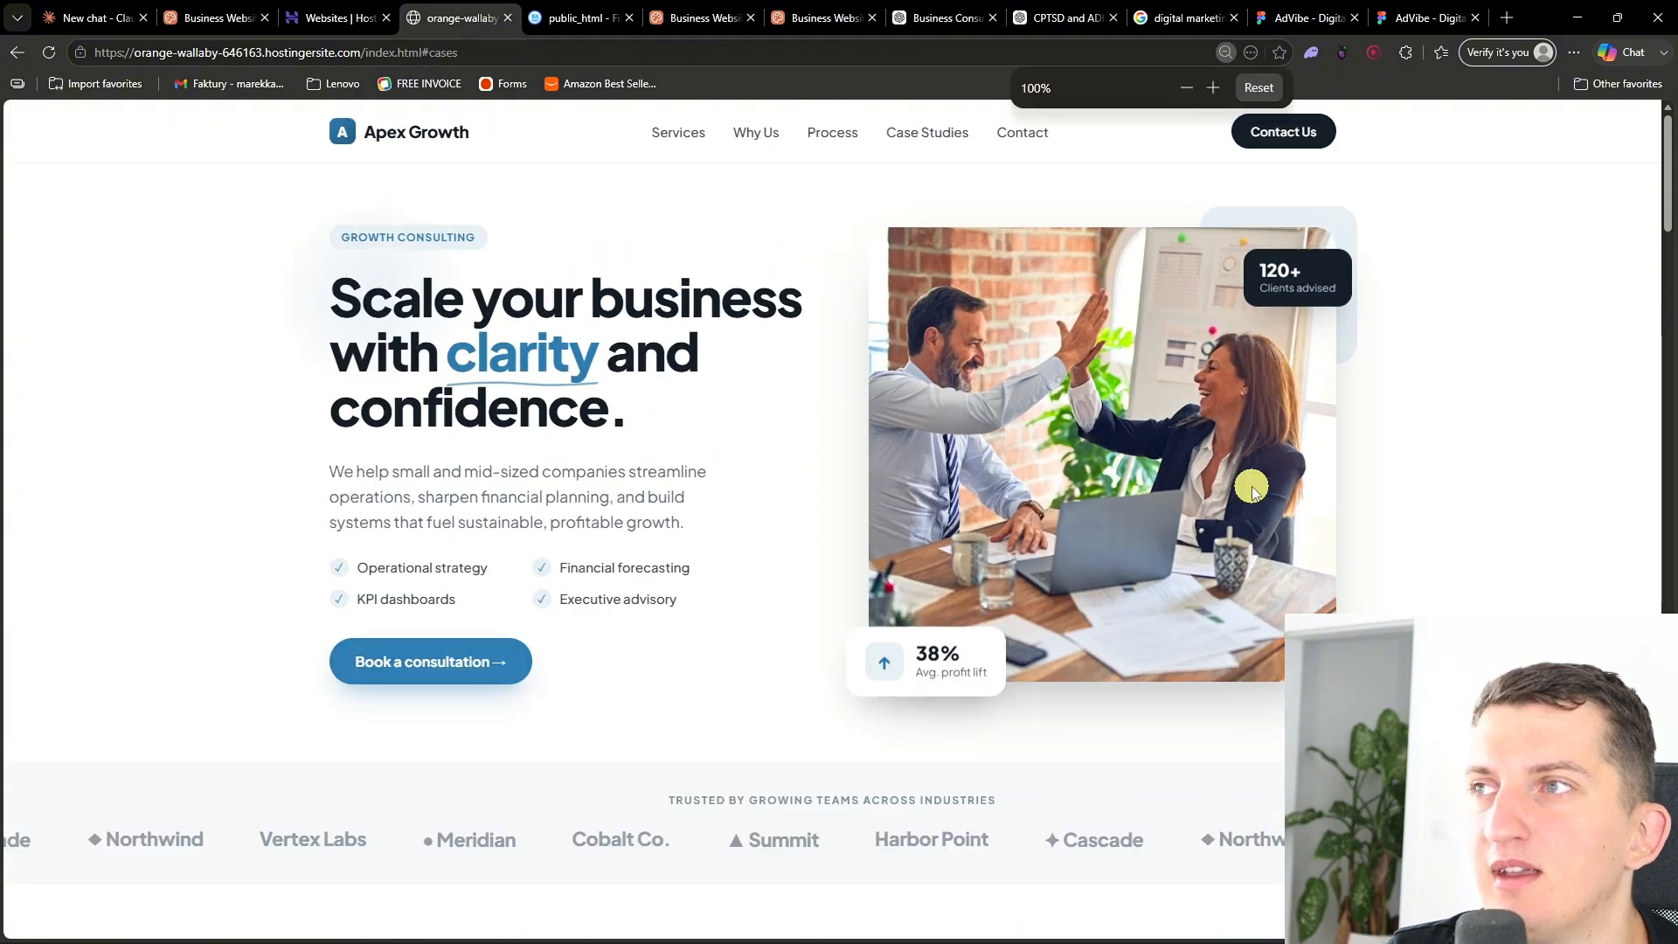